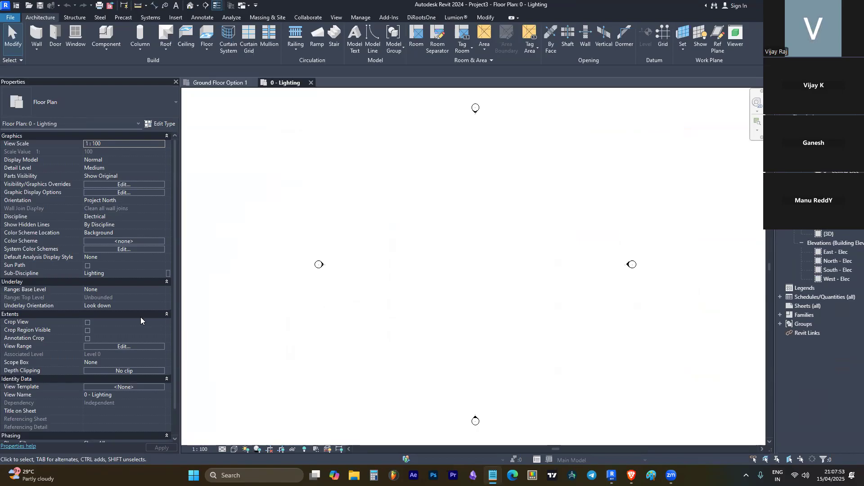
{"action": "scroll", "coordinate": [141, 321], "scroll_direction": "down", "scroll_amount": 1}
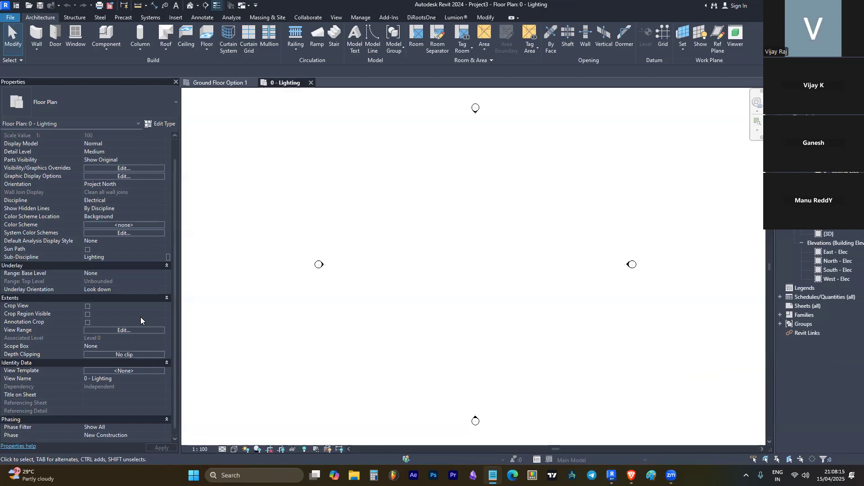
{"action": "left_click", "coordinate": [424, 244]}
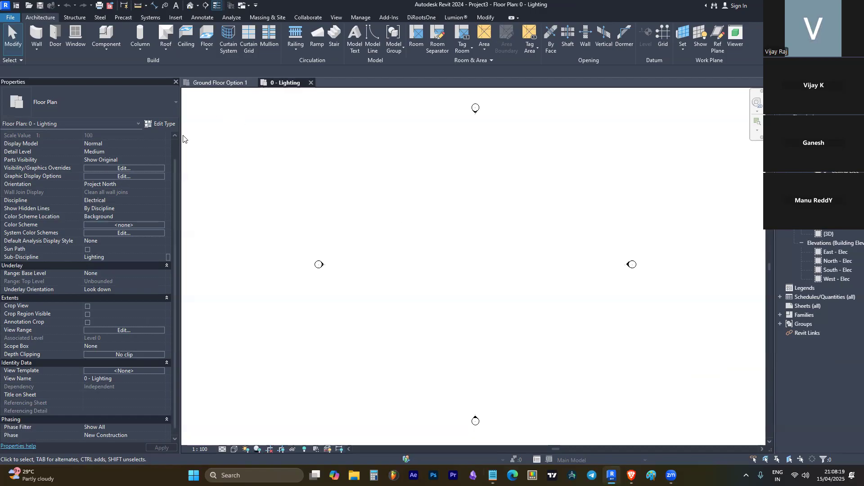
Review the template files offered for a new project and dismiss the dialog without creating one.
{"action": "left_click", "coordinate": [11, 17]}
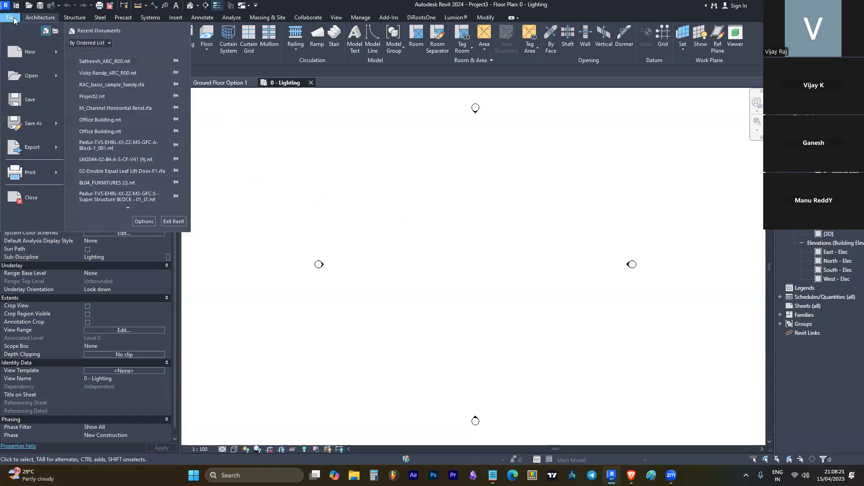
{"action": "mouse_move", "coordinate": [40, 47]}
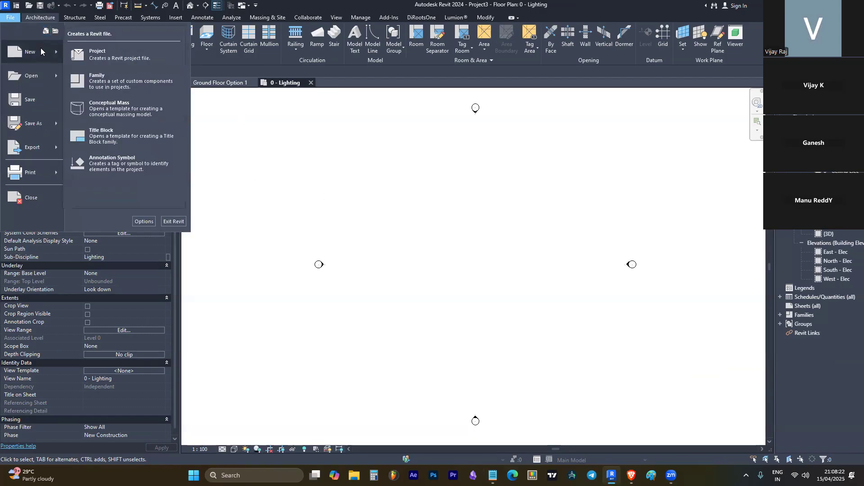
{"action": "left_click", "coordinate": [92, 55]}
{"action": "left_click", "coordinate": [441, 219]}
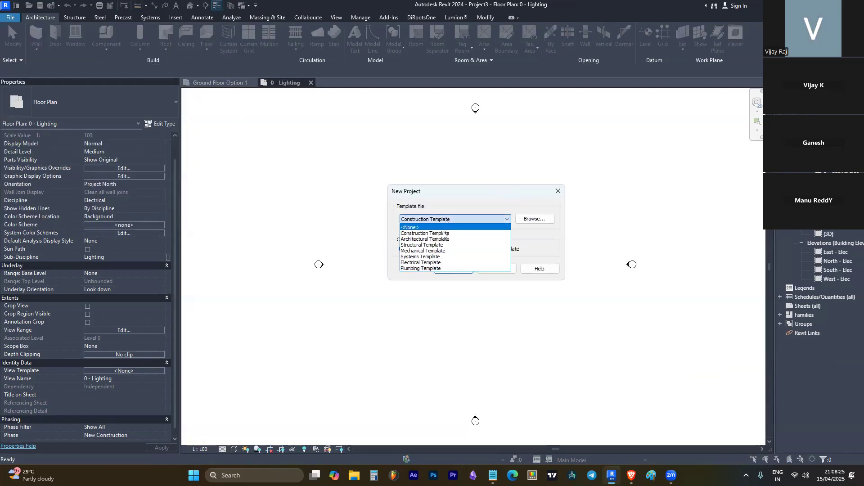
{"action": "left_click", "coordinate": [456, 186]}
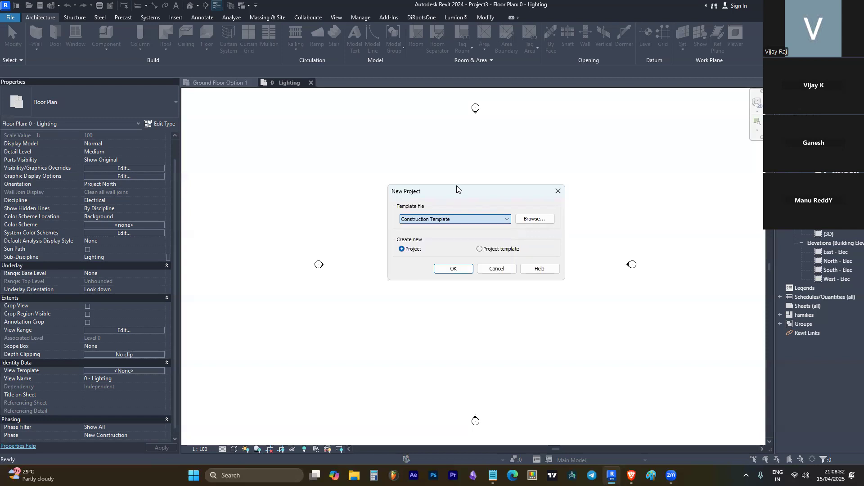
{"action": "left_click", "coordinate": [558, 191]}
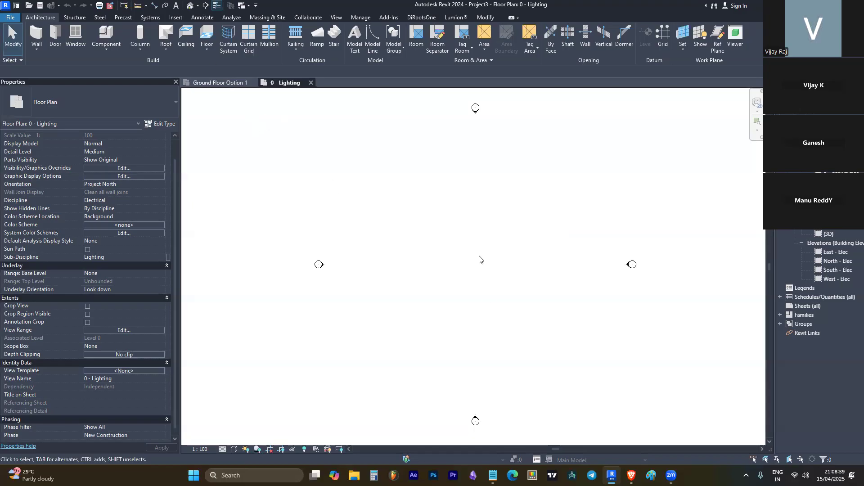
Link the Office Building.rvt model from the Class folder with Auto - By Shared Coordinates positioning.
{"action": "left_click", "coordinate": [175, 19]}
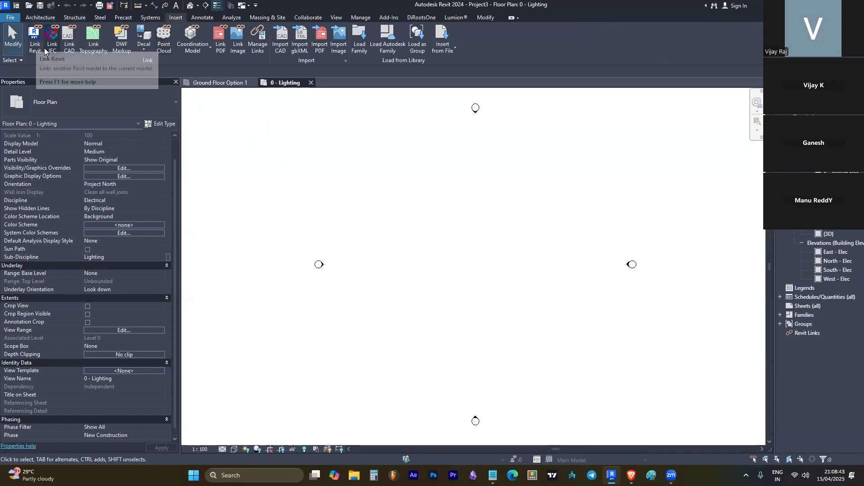
{"action": "left_click", "coordinate": [33, 40]}
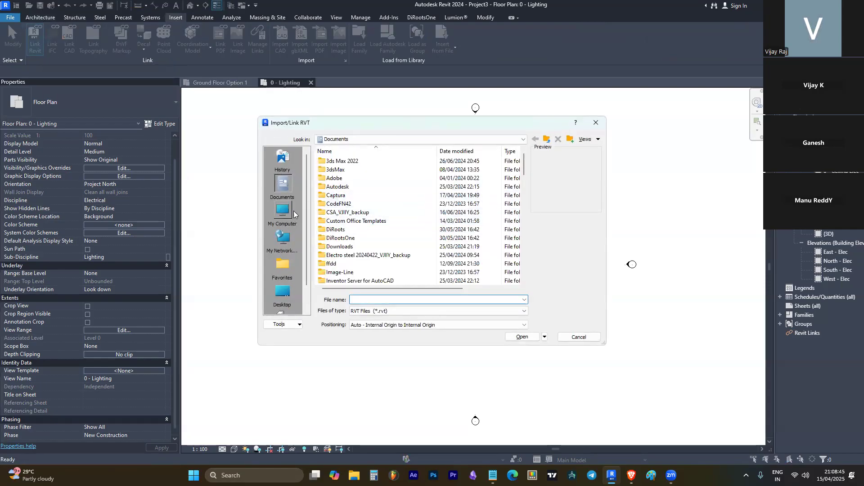
{"action": "left_click", "coordinate": [282, 292]}
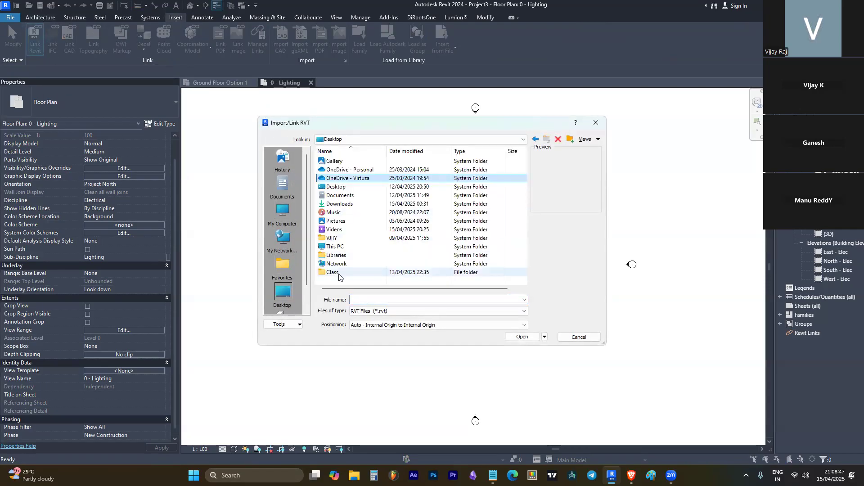
{"action": "double_click", "coordinate": [333, 272]}
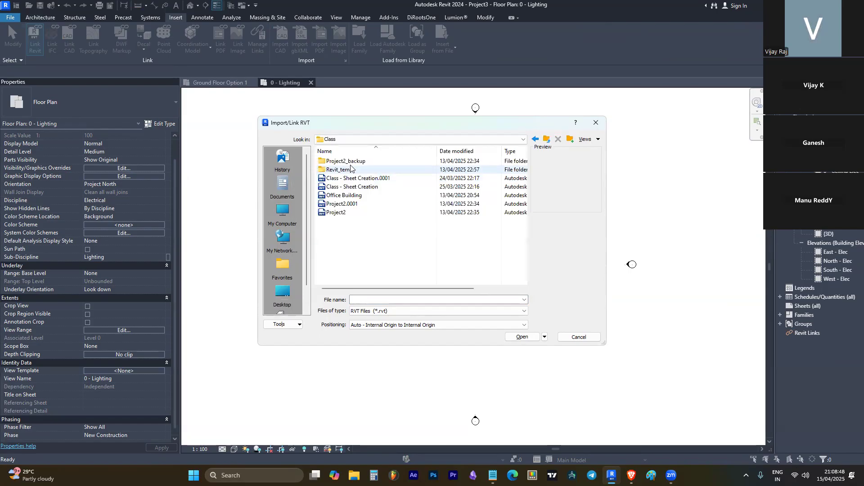
{"action": "left_click", "coordinate": [344, 196]}
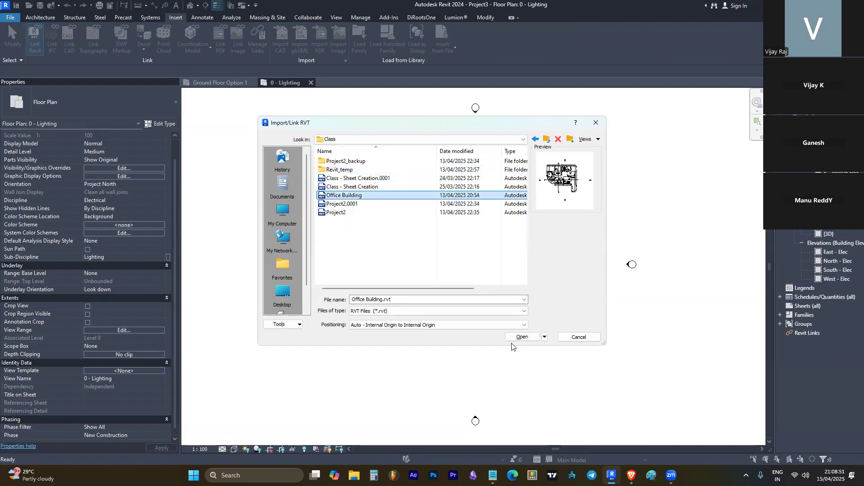
{"action": "left_click", "coordinate": [423, 324]}
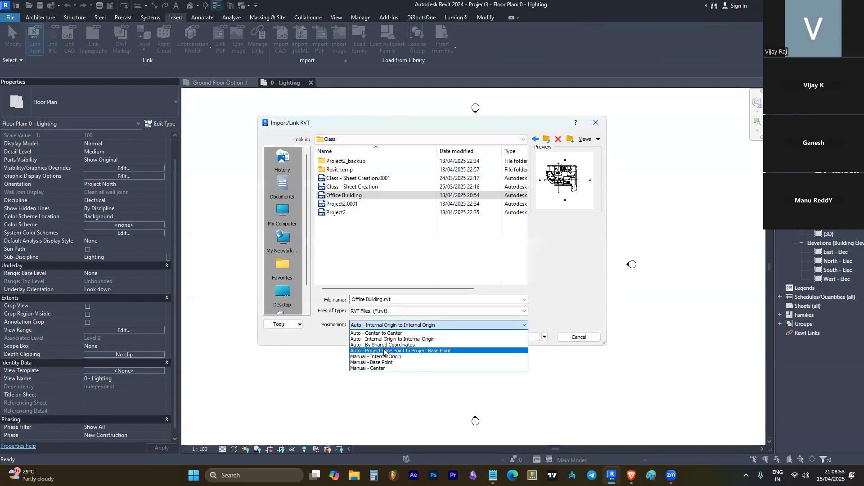
{"action": "left_click", "coordinate": [396, 344]}
{"action": "key", "text": "Return"}
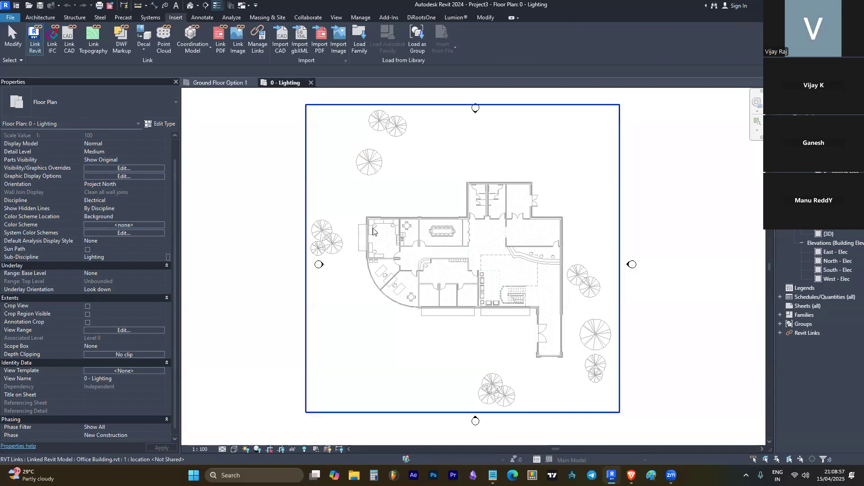
Look over the linked building in plan and open the North - Elec elevation.
{"action": "scroll", "coordinate": [359, 221], "scroll_direction": "up", "scroll_amount": 4}
{"action": "left_click", "coordinate": [357, 226]}
{"action": "key", "text": "Escape"}
{"action": "scroll", "coordinate": [321, 231], "scroll_direction": "down", "scroll_amount": 3}
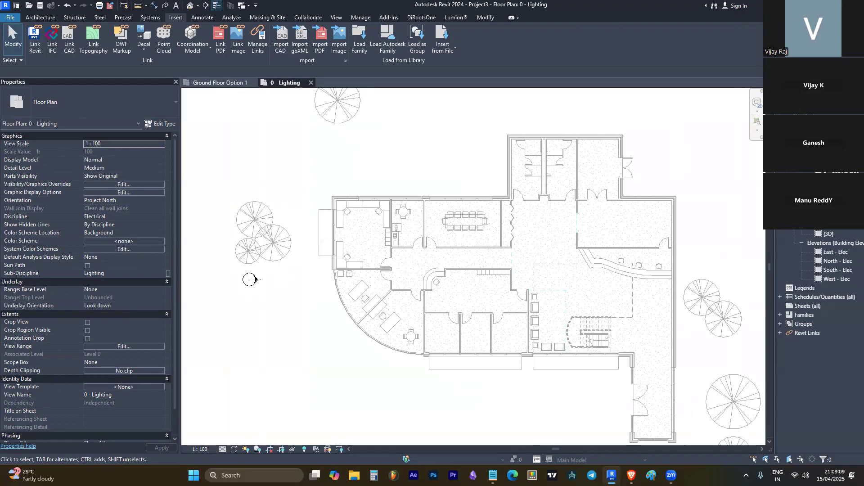
{"action": "double_click", "coordinate": [833, 261]}
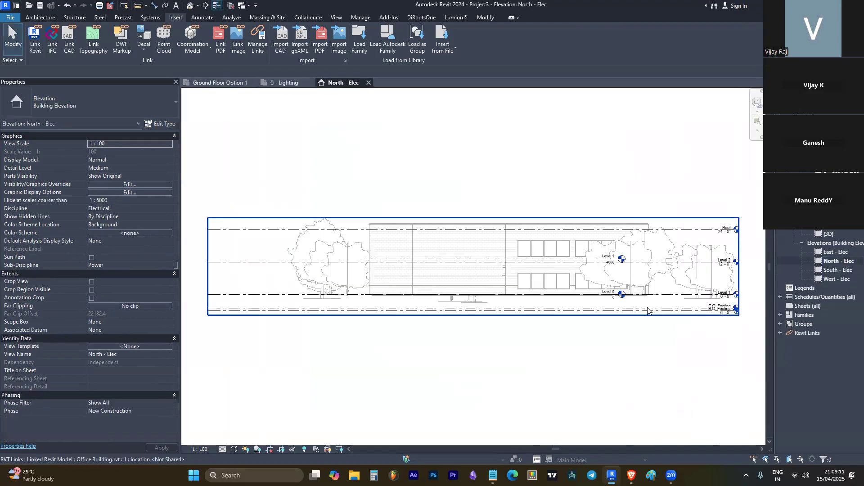
Align the project's Level 1 with the linked model's Level 2 line.
{"action": "scroll", "coordinate": [600, 259], "scroll_direction": "up", "scroll_amount": 3}
{"action": "left_click", "coordinate": [570, 260]}
{"action": "scroll", "coordinate": [567, 262], "scroll_direction": "up", "scroll_amount": 3}
{"action": "key", "text": "a"}
{"action": "key", "text": "l"}
{"action": "left_click", "coordinate": [565, 275]}
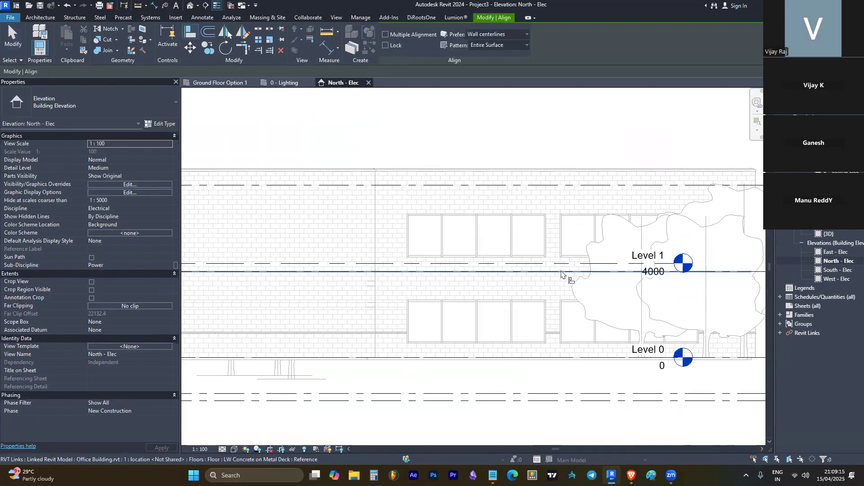
{"action": "left_click", "coordinate": [569, 264]}
{"action": "scroll", "coordinate": [466, 279], "scroll_direction": "down", "scroll_amount": 3}
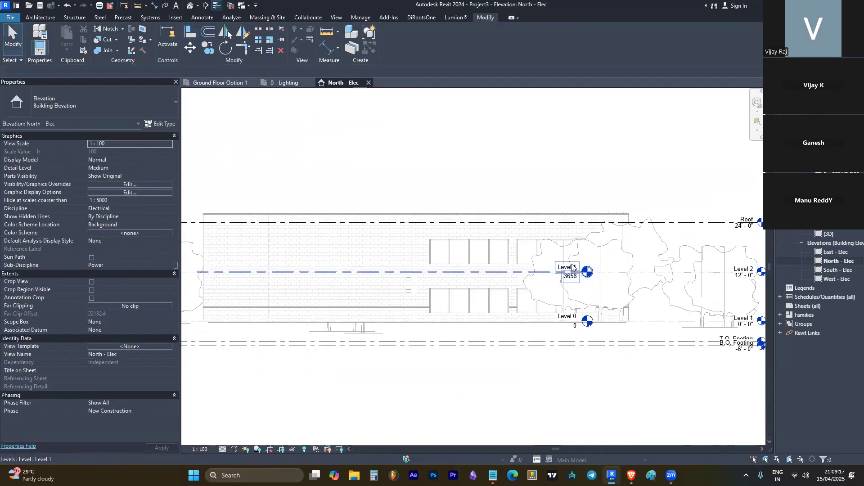
{"action": "key", "text": "Escape"}
Extend the project's level lines past the building so their heads sit near the linked model's level heads.
{"action": "left_click", "coordinate": [570, 274]}
{"action": "left_click_drag", "start_coordinate": [571, 274], "coordinate": [672, 273]}
{"action": "key", "text": "Escape"}
{"action": "scroll", "coordinate": [656, 270], "scroll_direction": "up", "scroll_amount": 1}
{"action": "left_click", "coordinate": [652, 270]}
{"action": "scroll", "coordinate": [544, 278], "scroll_direction": "down", "scroll_amount": 2}
{"action": "scroll", "coordinate": [629, 312], "scroll_direction": "up", "scroll_amount": 3}
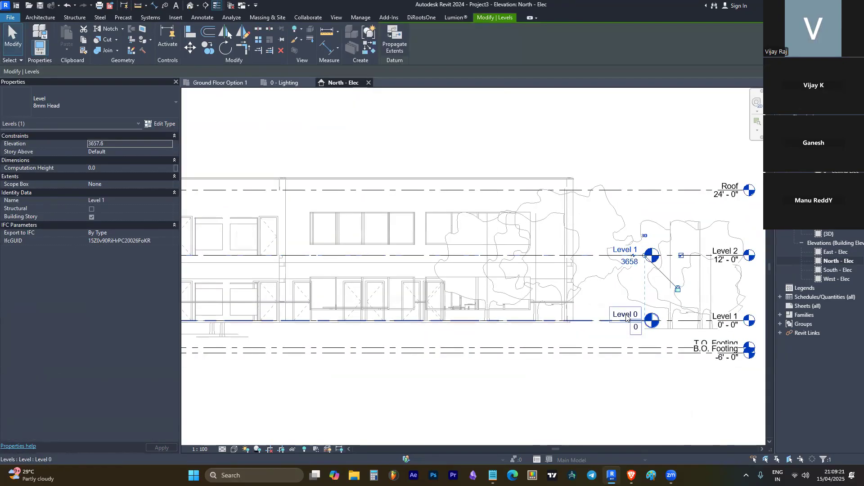
Rename the project's Level 0 as Level 12 to free up its final name.
{"action": "double_click", "coordinate": [630, 313]}
{"action": "left_click", "coordinate": [630, 313]}
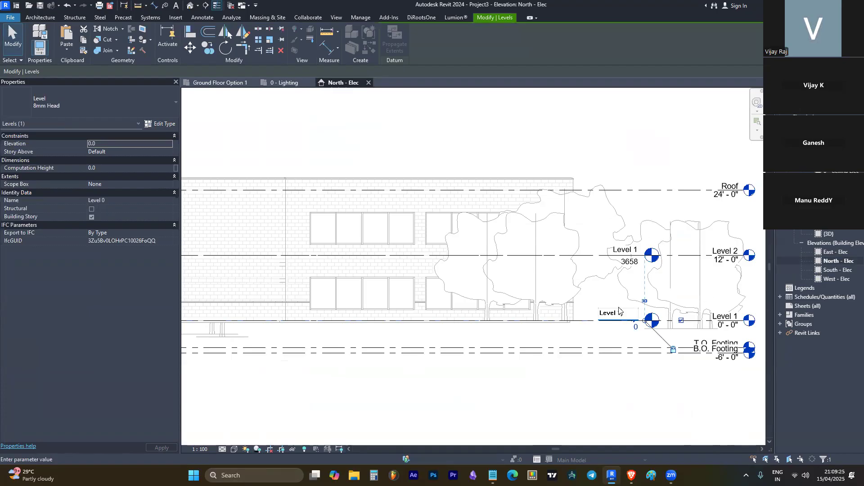
{"action": "type", "text": "2"}
{"action": "key", "text": "Return"}
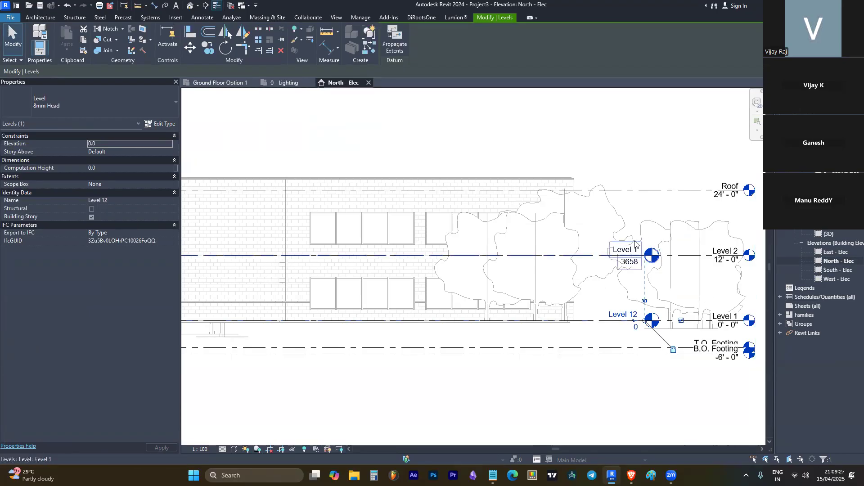
Rename the project's upper level as Level 2 to match the linked model.
{"action": "left_click", "coordinate": [631, 251]}
{"action": "left_click", "coordinate": [632, 251]}
{"action": "left_click", "coordinate": [630, 250]}
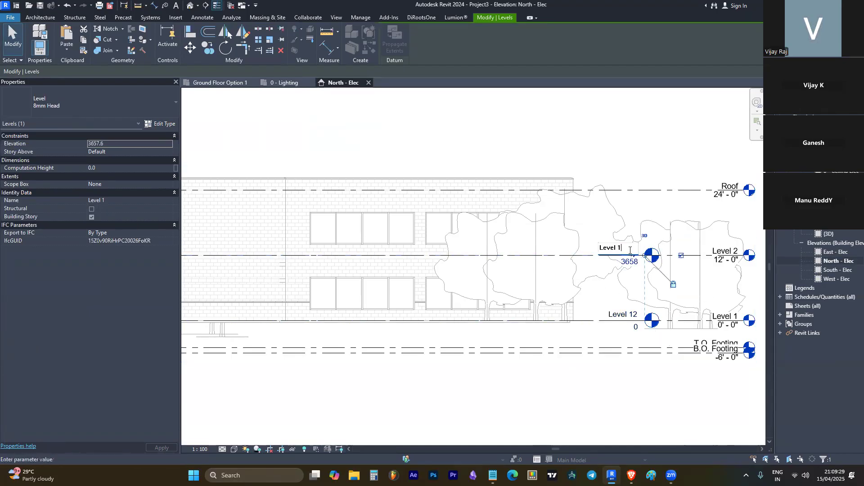
{"action": "key", "text": "Return"}
Rename the project's lower level as Level 1 to match the linked model.
{"action": "left_click", "coordinate": [628, 314]}
{"action": "left_click", "coordinate": [635, 312]}
{"action": "left_click", "coordinate": [634, 311]}
{"action": "key", "text": "BackSpace"}
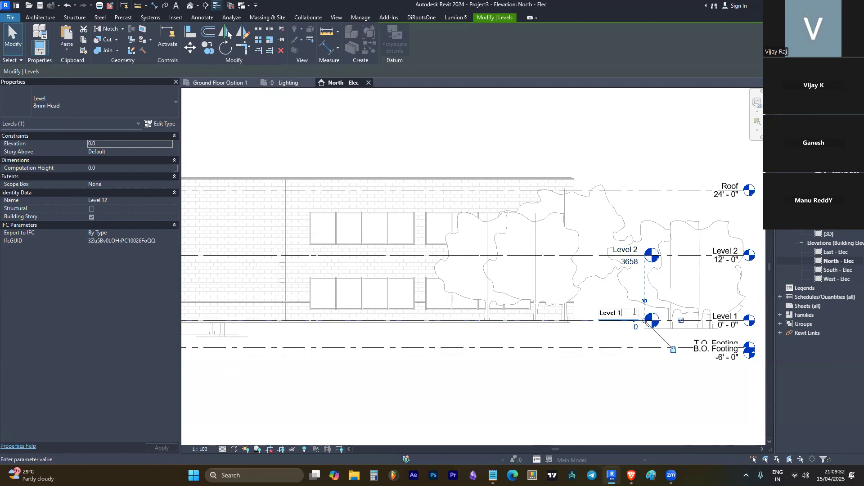
{"action": "left_click", "coordinate": [670, 280]}
Check the matched levels in the elevation and return to the 0 - Lighting floor plan.
{"action": "scroll", "coordinate": [632, 276], "scroll_direction": "down", "scroll_amount": 2}
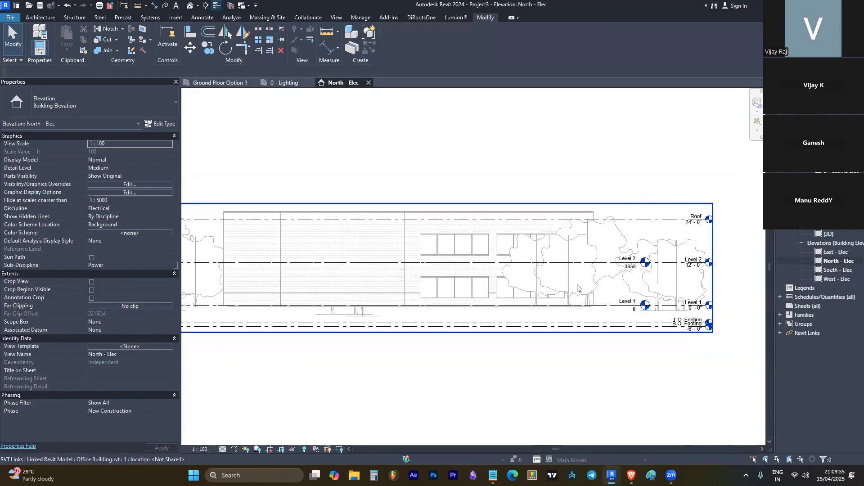
{"action": "left_click", "coordinate": [605, 263]}
{"action": "key", "text": "Escape"}
{"action": "scroll", "coordinate": [544, 232], "scroll_direction": "up", "scroll_amount": 1}
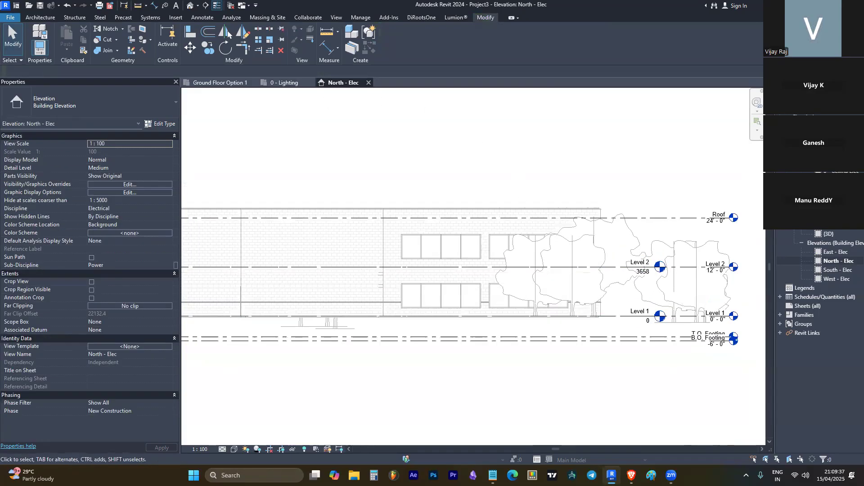
{"action": "left_click", "coordinate": [284, 82]}
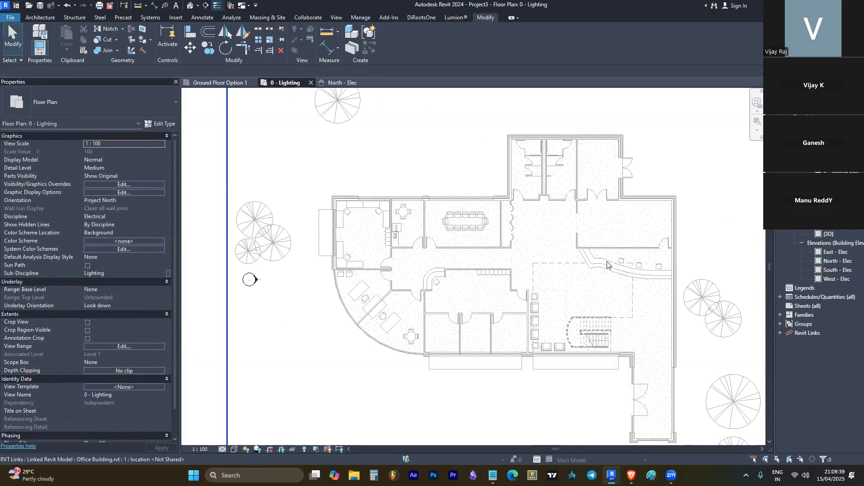
{"action": "scroll", "coordinate": [530, 189], "scroll_direction": "up", "scroll_amount": 6}
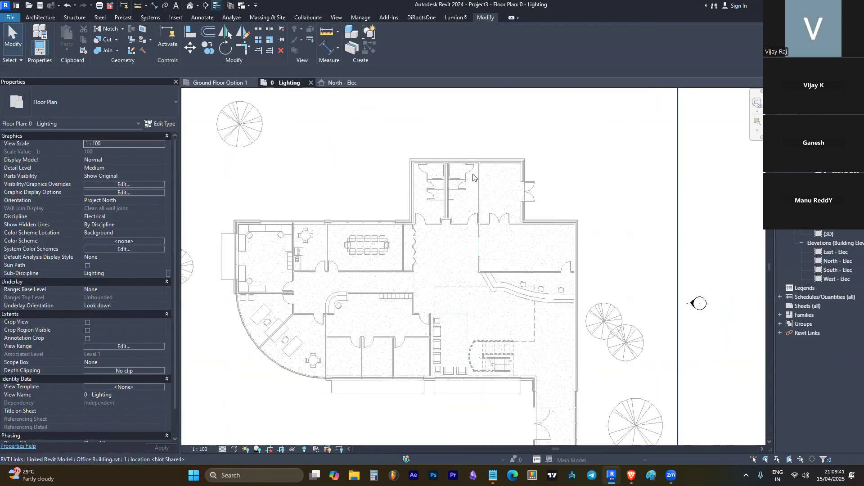
Widen the Project Browser and select the Lighting and Power view groups together.
{"action": "left_click_drag", "start_coordinate": [699, 303], "coordinate": [694, 303]}
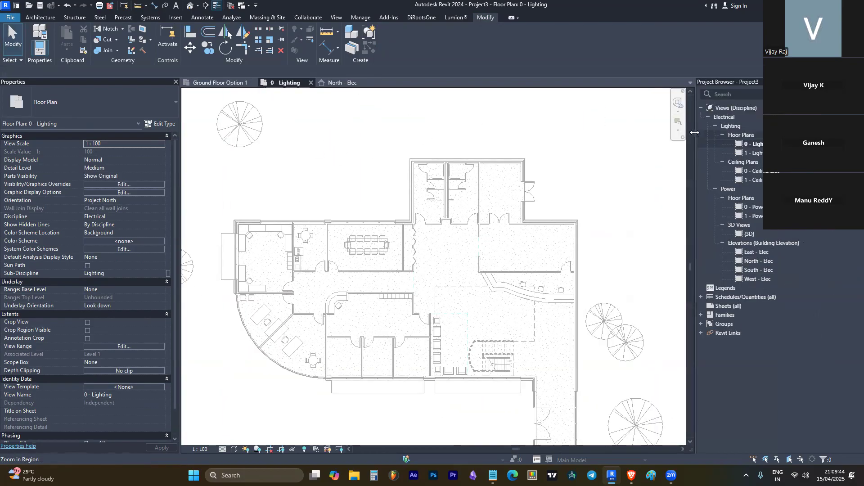
{"action": "left_click", "coordinate": [727, 124]}
{"action": "left_click", "coordinate": [737, 189]}
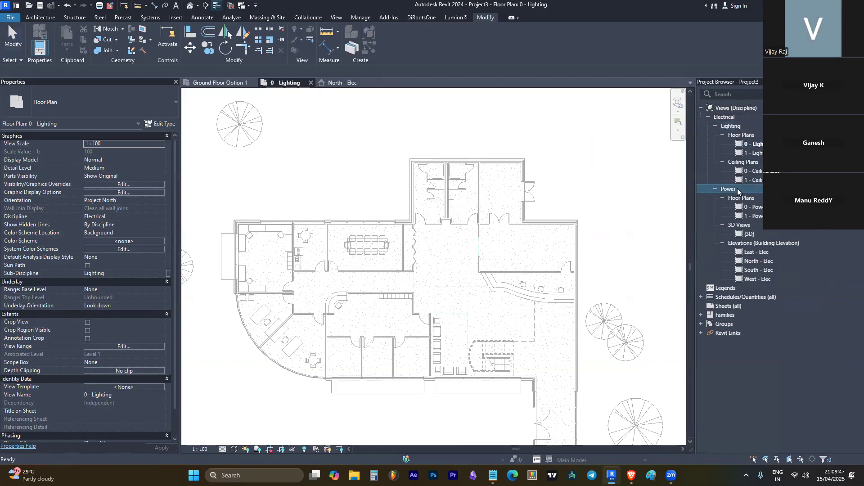
{"action": "left_click", "coordinate": [731, 126], "text": "ctrl"}
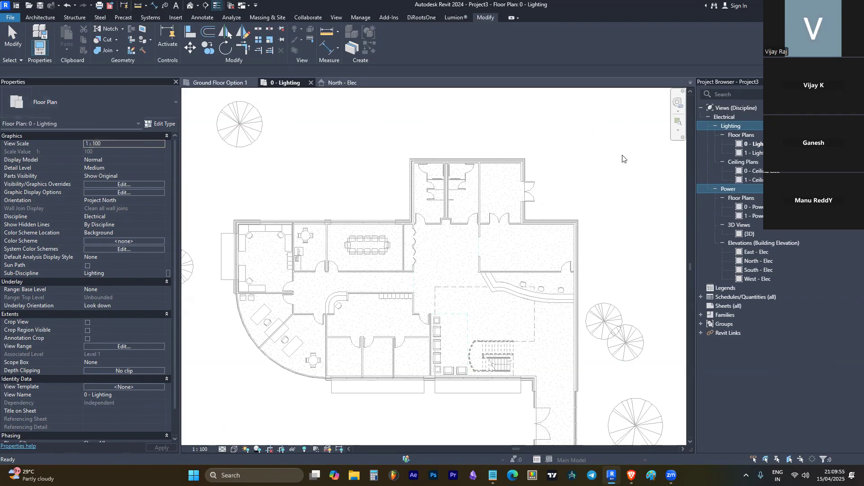
Show the System Browser beside the Project Browser and resize it to make its systems list readable.
{"action": "scroll", "coordinate": [369, 311], "scroll_direction": "down", "scroll_amount": 2}
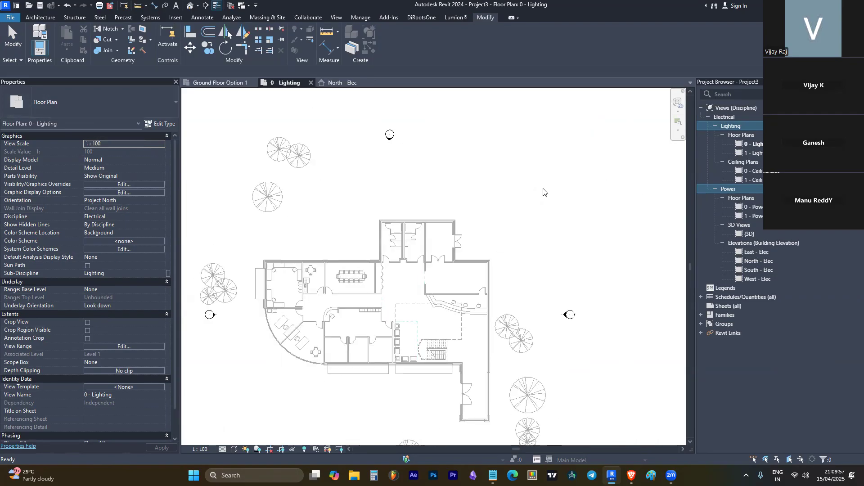
{"action": "right_click", "coordinate": [572, 131]}
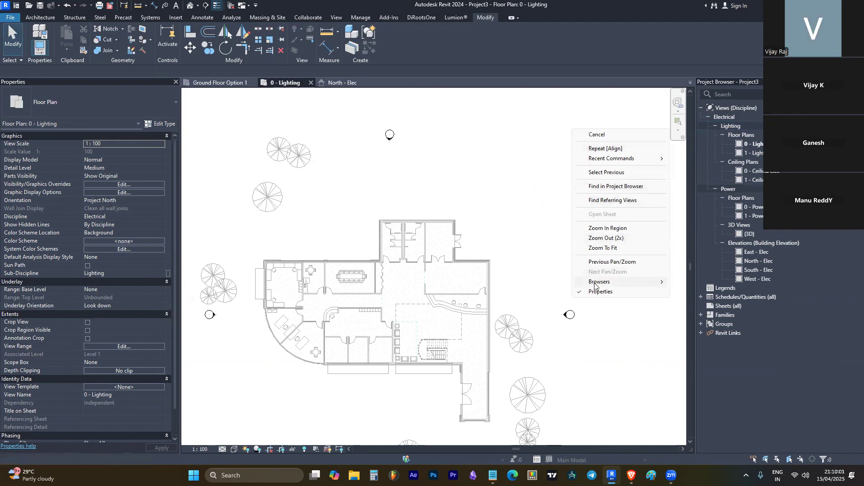
{"action": "mouse_move", "coordinate": [594, 283]}
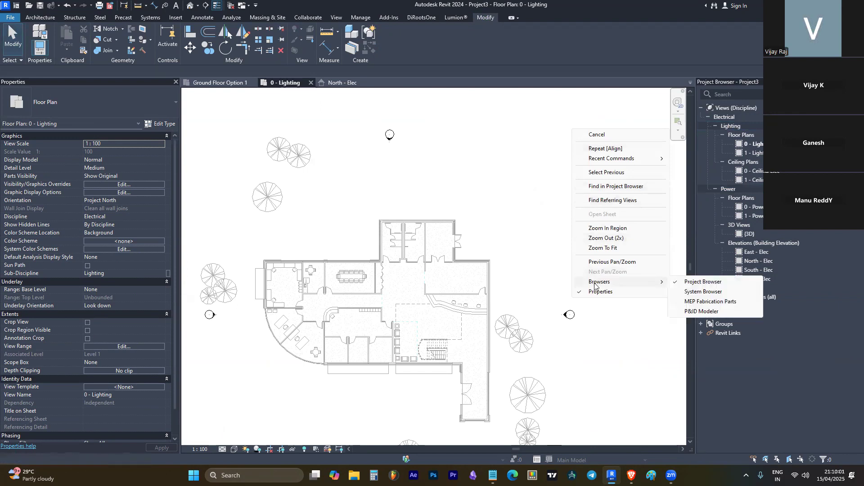
{"action": "left_click", "coordinate": [709, 294]}
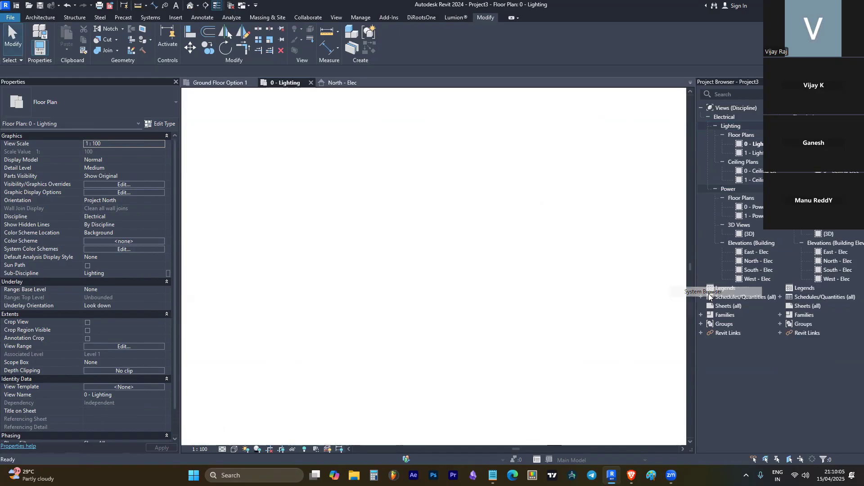
{"action": "left_click_drag", "start_coordinate": [693, 180], "coordinate": [650, 180]}
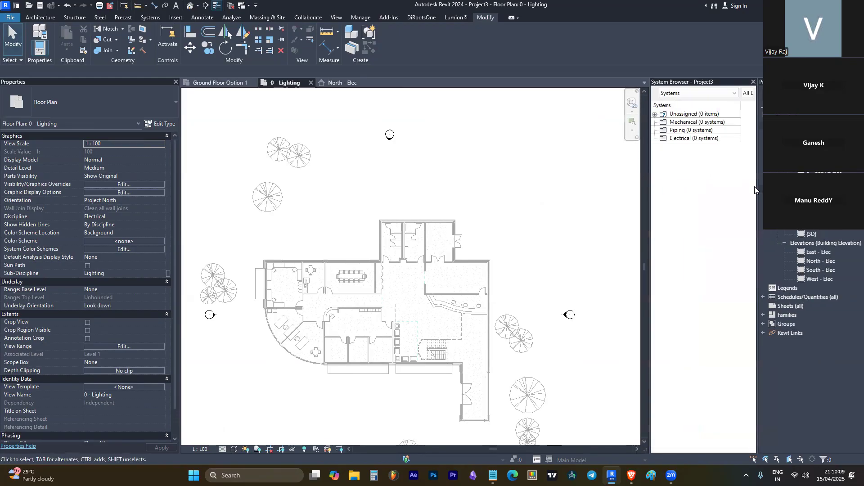
Resize the System Browser and Project Browser so the systems list and the view names are both readable.
{"action": "left_click_drag", "start_coordinate": [757, 189], "coordinate": [718, 192]}
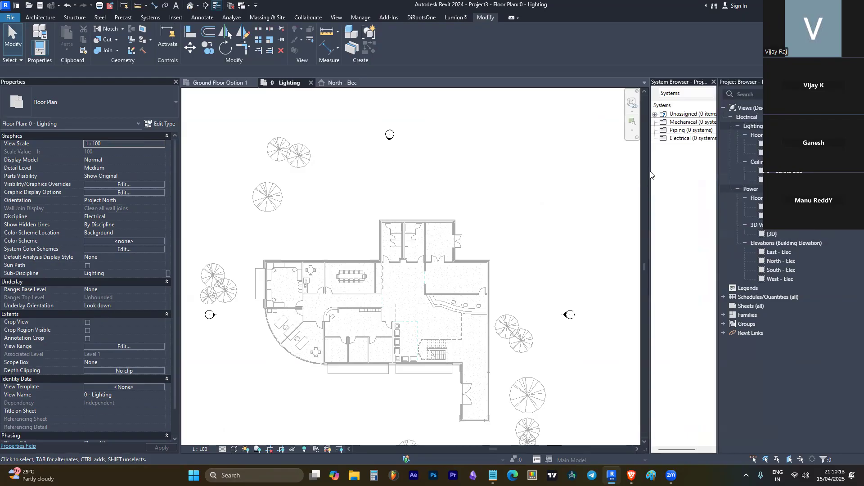
{"action": "left_click_drag", "start_coordinate": [649, 174], "coordinate": [598, 154]}
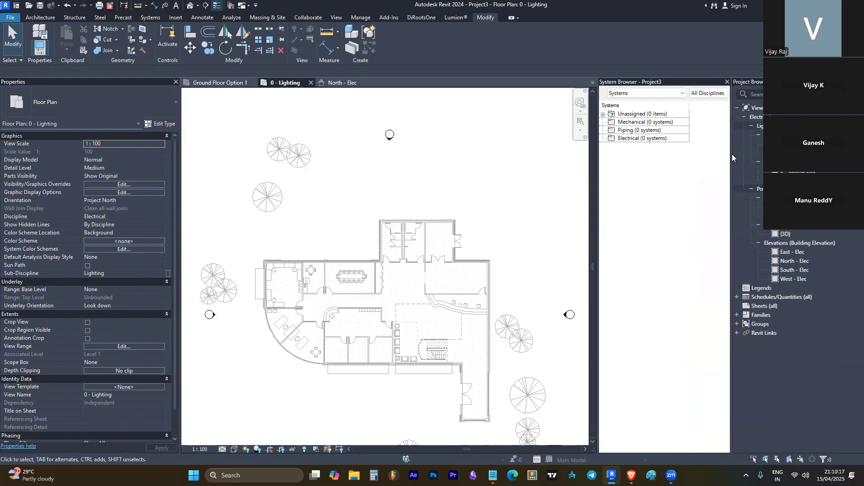
{"action": "left_click_drag", "start_coordinate": [732, 154], "coordinate": [688, 156]}
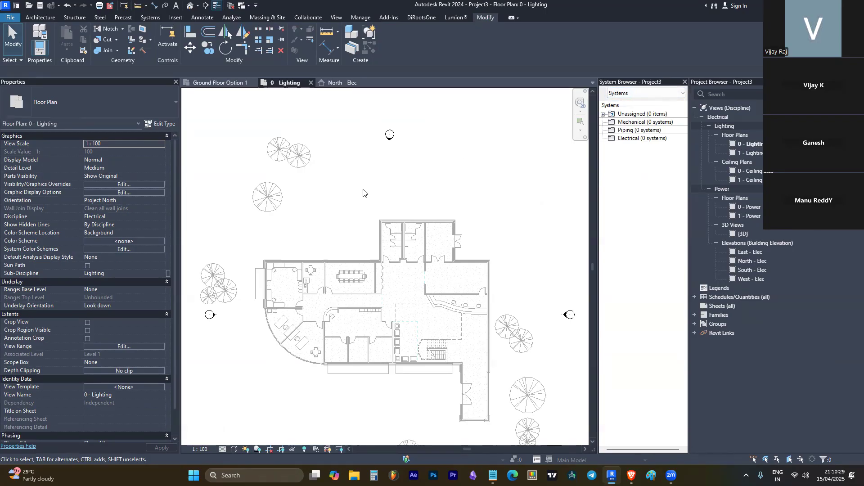
Start placing electrical equipment using the Lighting and Appliance Panelboard - 400V MLO family in the 250 A type.
{"action": "scroll", "coordinate": [395, 346], "scroll_direction": "up", "scroll_amount": 2}
{"action": "scroll", "coordinate": [365, 299], "scroll_direction": "up", "scroll_amount": 3}
{"action": "scroll", "coordinate": [378, 234], "scroll_direction": "down", "scroll_amount": 4}
{"action": "scroll", "coordinate": [326, 180], "scroll_direction": "up", "scroll_amount": 4}
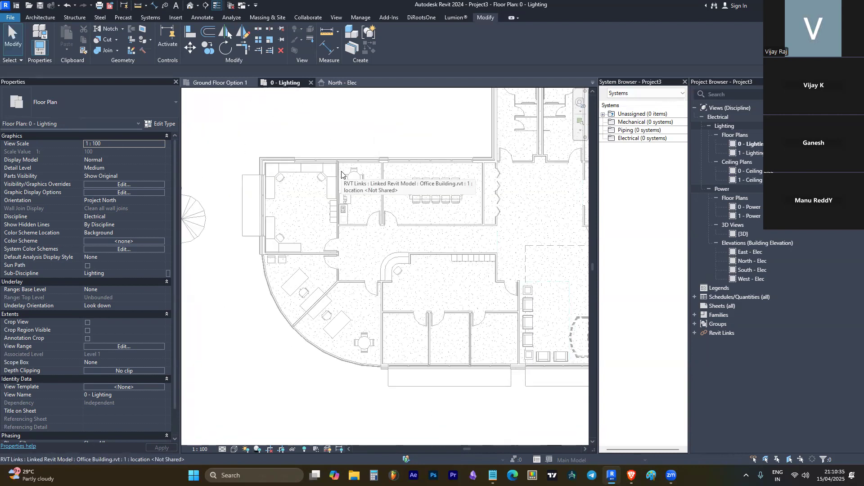
{"action": "scroll", "coordinate": [315, 198], "scroll_direction": "up", "scroll_amount": 2}
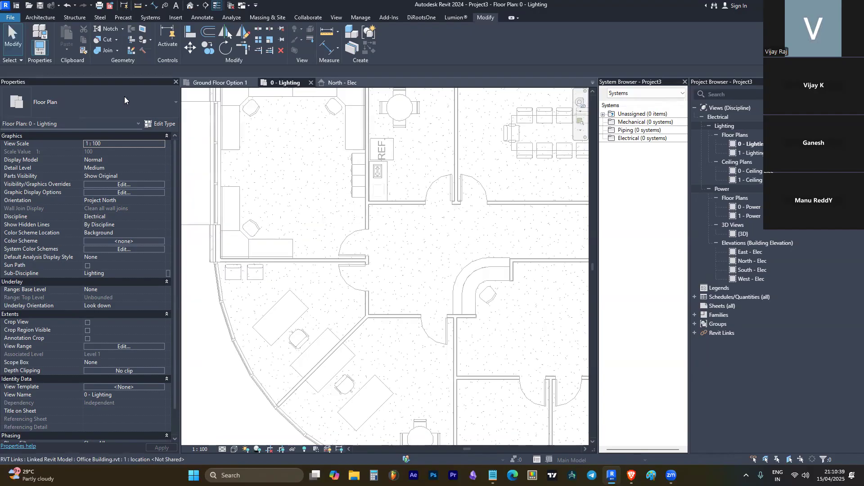
{"action": "left_click", "coordinate": [145, 18]}
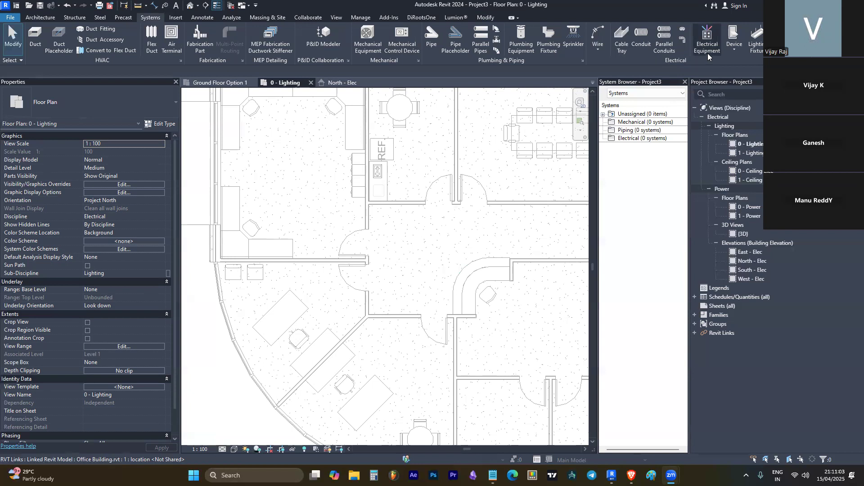
{"action": "scroll", "coordinate": [319, 224], "scroll_direction": "down", "scroll_amount": 3}
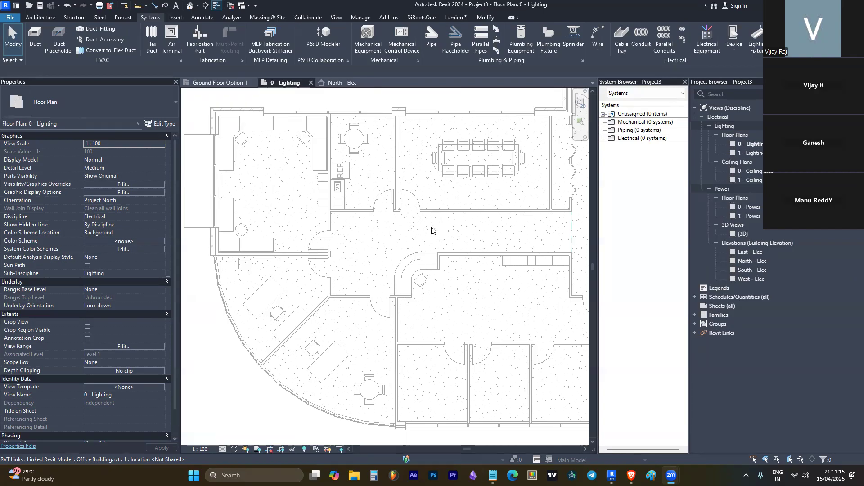
{"action": "left_click", "coordinate": [707, 41]}
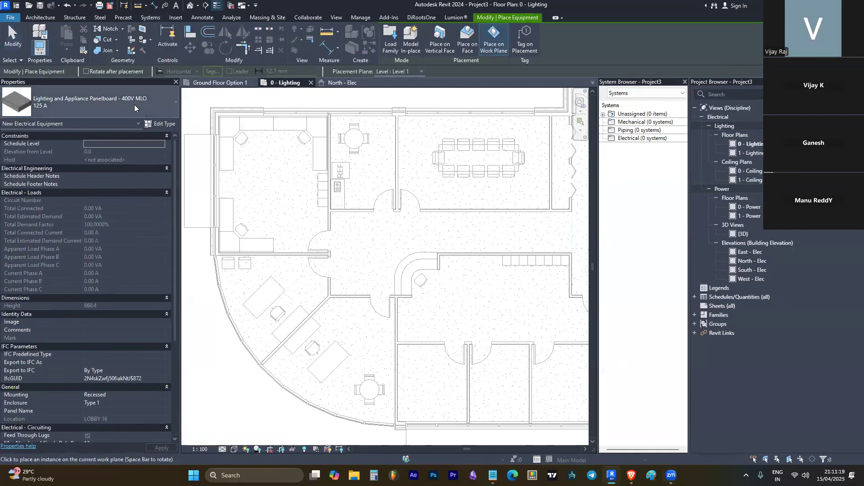
{"action": "left_click", "coordinate": [134, 105]}
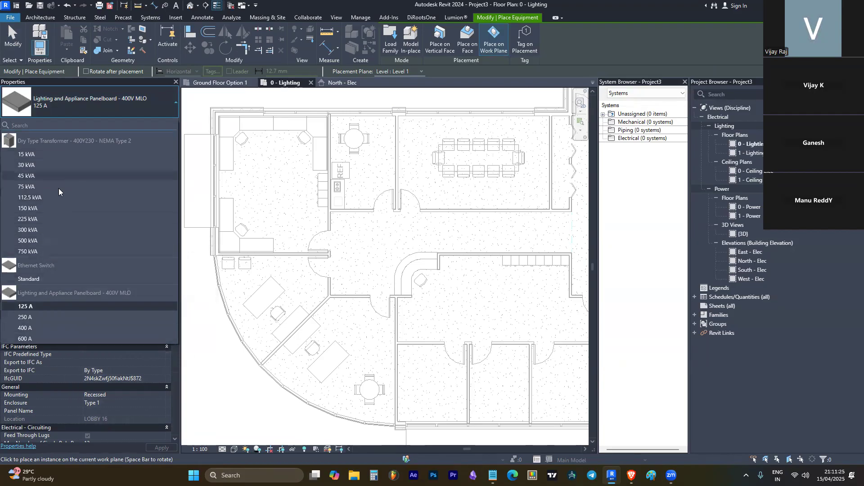
{"action": "left_click", "coordinate": [40, 317]}
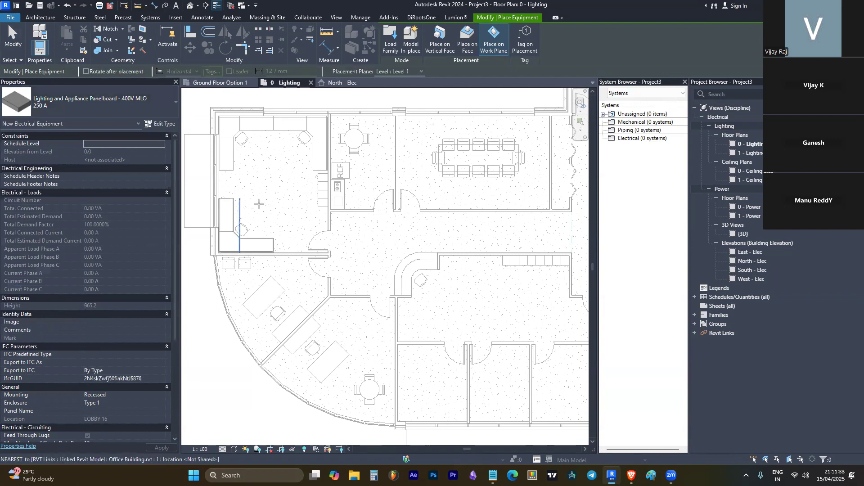
Set the panelboard placement to vertical faces, try the wall beside the office door as host, and leave the command.
{"action": "scroll", "coordinate": [403, 184], "scroll_direction": "up", "scroll_amount": 3}
{"action": "scroll", "coordinate": [387, 175], "scroll_direction": "up", "scroll_amount": 3}
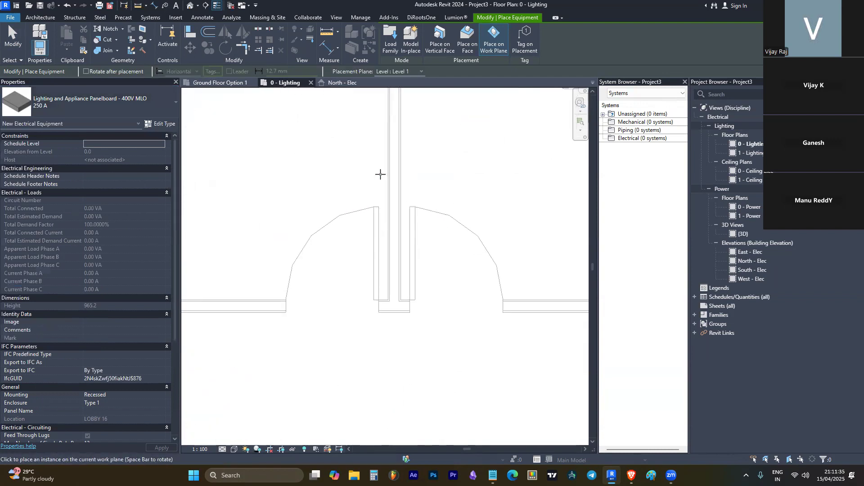
{"action": "scroll", "coordinate": [423, 177], "scroll_direction": "down", "scroll_amount": 5}
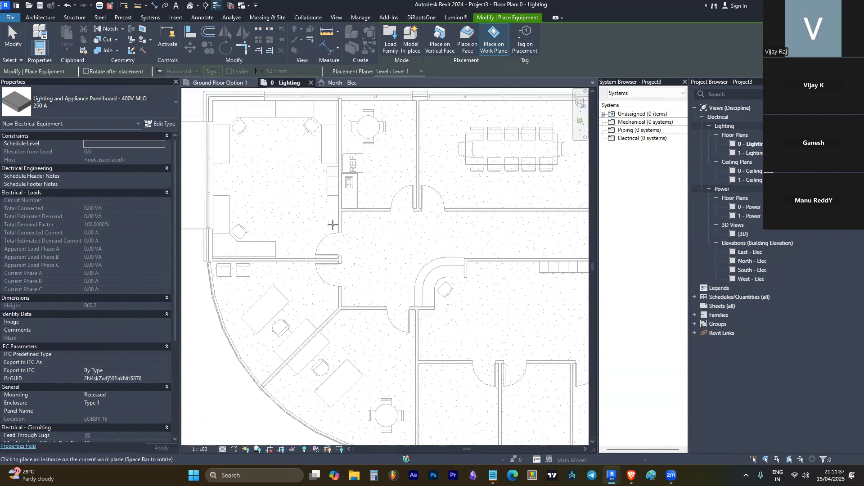
{"action": "scroll", "coordinate": [333, 224], "scroll_direction": "up", "scroll_amount": 3}
{"action": "left_click", "coordinate": [439, 44]}
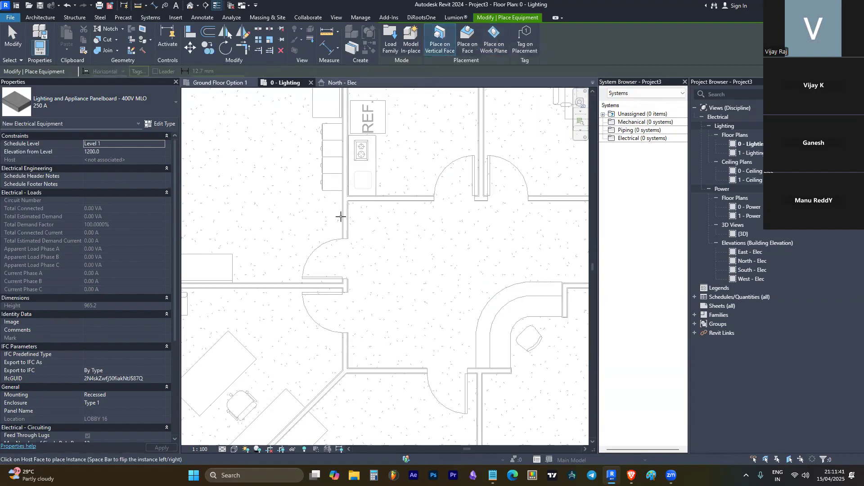
{"action": "scroll", "coordinate": [345, 217], "scroll_direction": "up", "scroll_amount": 3}
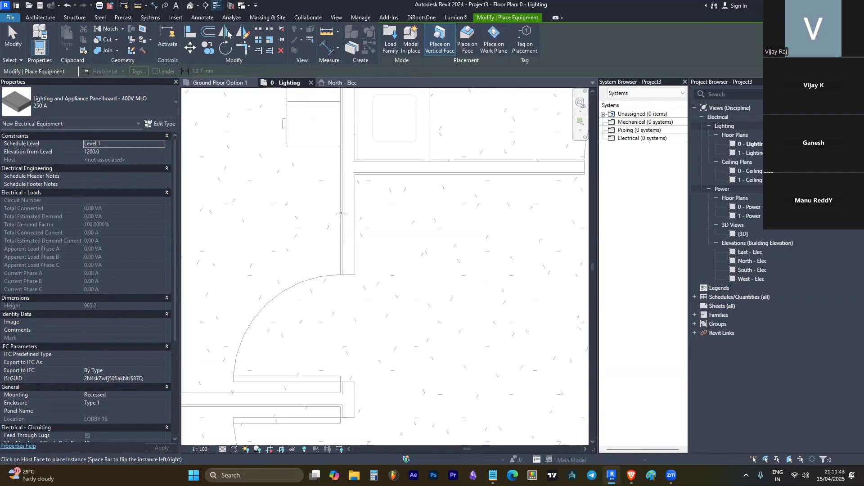
{"action": "scroll", "coordinate": [341, 213], "scroll_direction": "down", "scroll_amount": 5}
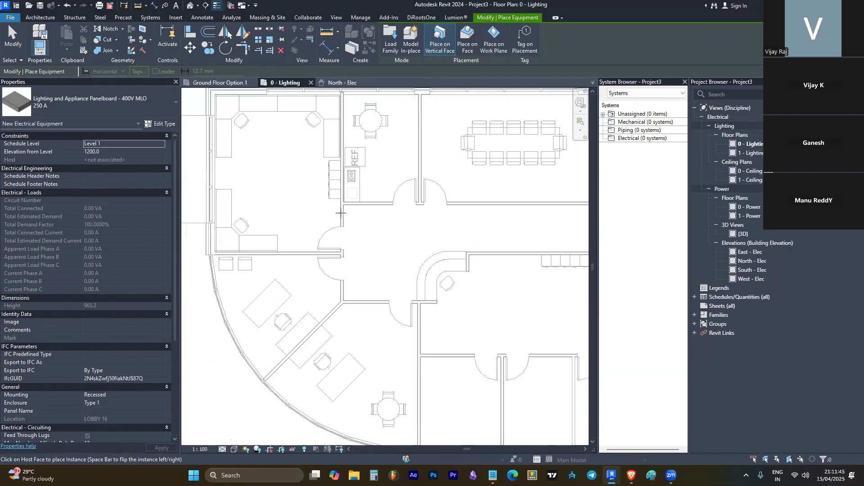
{"action": "right_click", "coordinate": [341, 213]}
{"action": "key", "text": "Escape"}
{"action": "scroll", "coordinate": [339, 210], "scroll_direction": "up", "scroll_amount": 4}
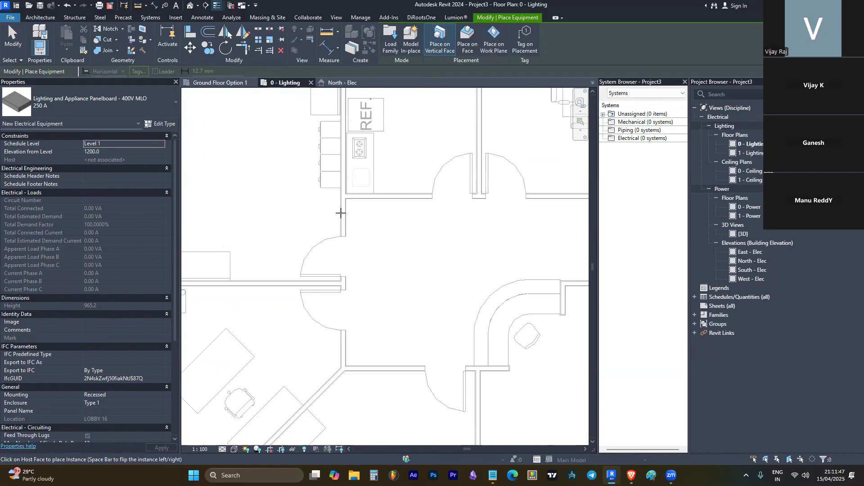
{"action": "key", "text": "Escape"}
{"action": "key", "text": "Escape"}
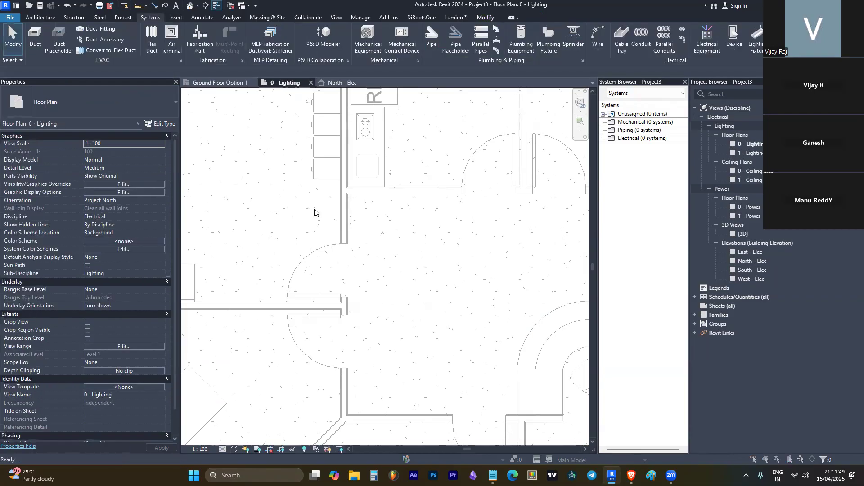
Turn on the visibility of all model categories in the 0 - Lighting floor plan.
{"action": "key", "text": "v"}
{"action": "key", "text": "v"}
{"action": "left_click", "coordinate": [465, 361]}
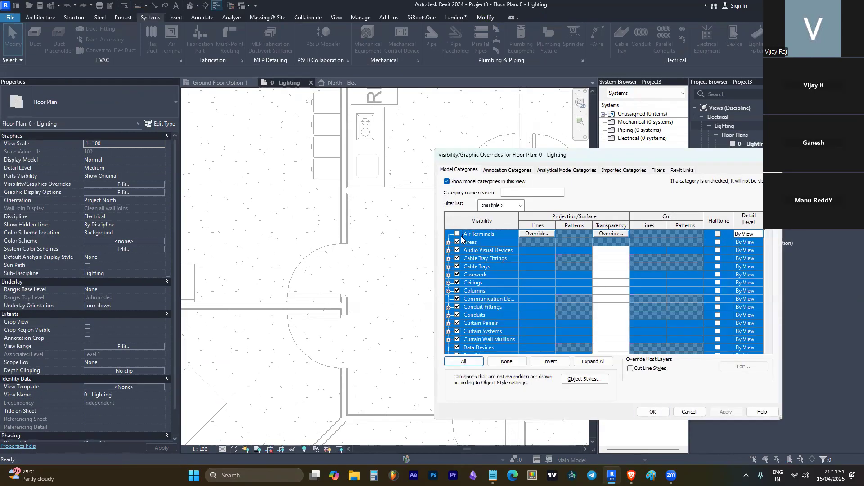
{"action": "scroll", "coordinate": [594, 346], "scroll_direction": "down", "scroll_amount": 5}
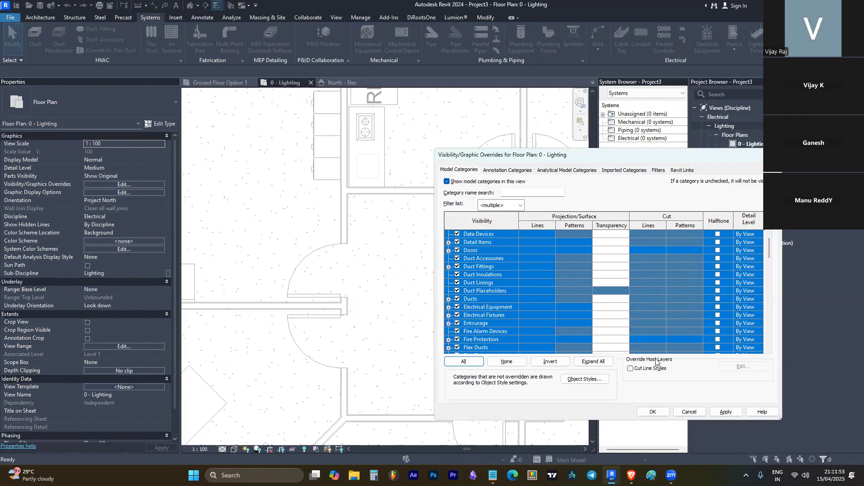
{"action": "left_click", "coordinate": [652, 412]}
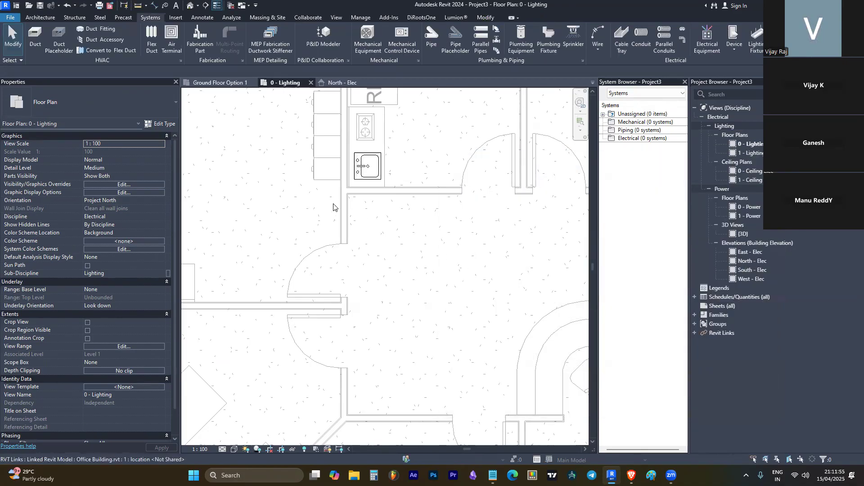
Restart electrical equipment placement and locate the wall between the conference room and the adjacent narrow closet as the panelboard's host.
{"action": "scroll", "coordinate": [392, 161], "scroll_direction": "down", "scroll_amount": 2}
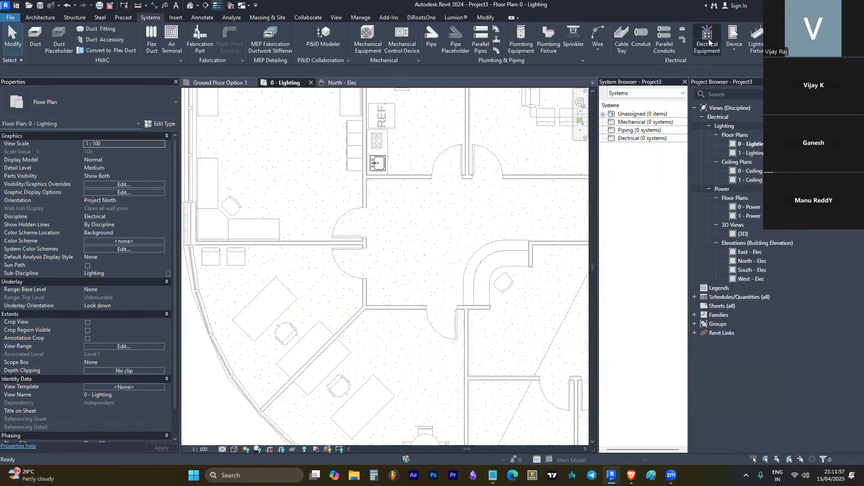
{"action": "left_click", "coordinate": [707, 39]}
{"action": "scroll", "coordinate": [365, 195], "scroll_direction": "up", "scroll_amount": 3}
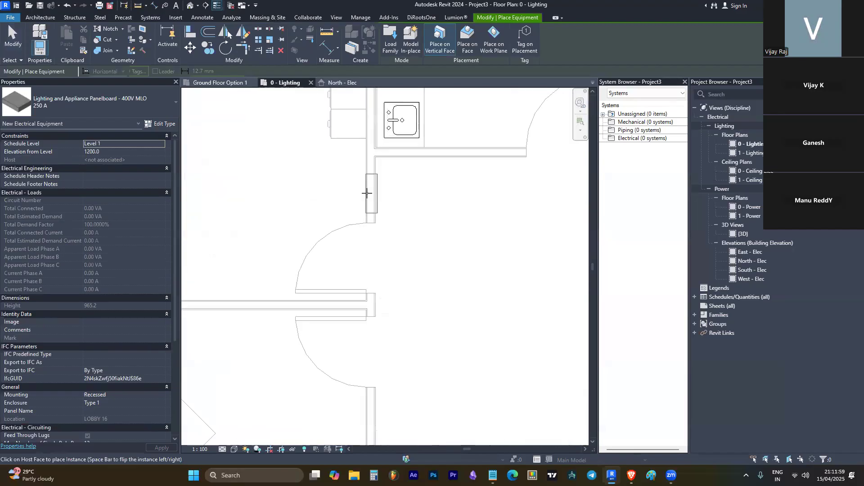
{"action": "scroll", "coordinate": [358, 187], "scroll_direction": "down", "scroll_amount": 1}
{"action": "scroll", "coordinate": [350, 187], "scroll_direction": "down", "scroll_amount": 3}
{"action": "scroll", "coordinate": [375, 223], "scroll_direction": "down", "scroll_amount": 2}
{"action": "scroll", "coordinate": [351, 200], "scroll_direction": "up", "scroll_amount": 5}
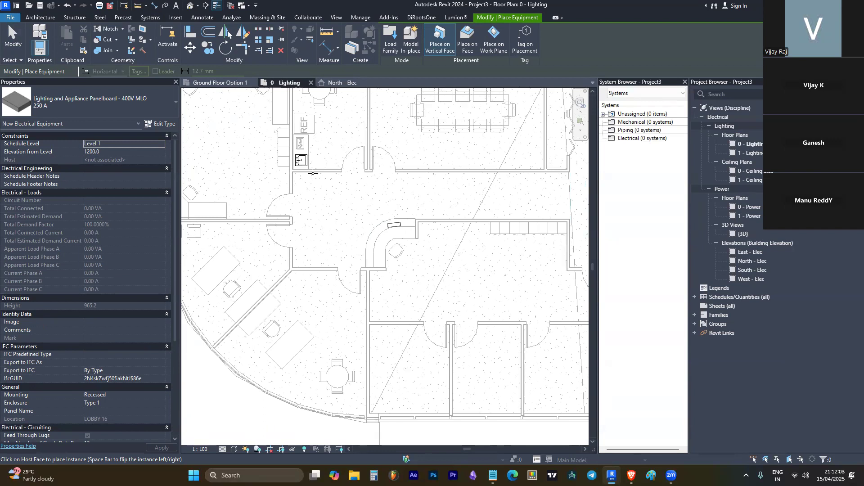
{"action": "scroll", "coordinate": [313, 177], "scroll_direction": "down", "scroll_amount": 4}
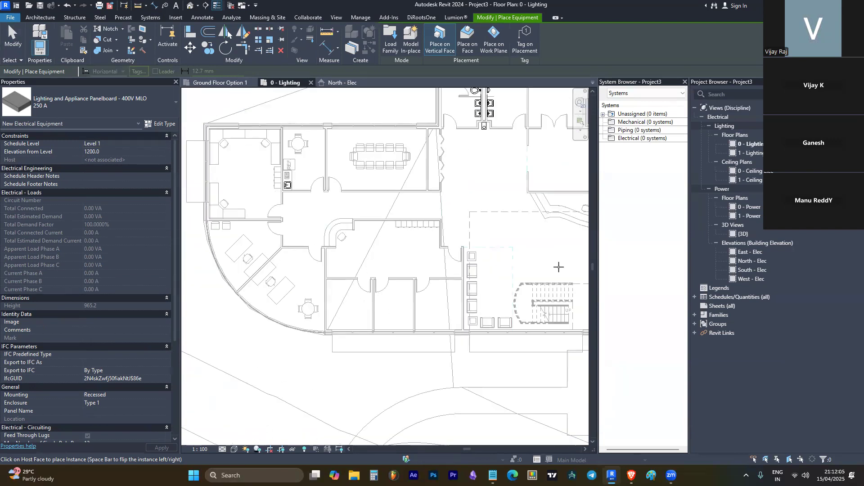
{"action": "scroll", "coordinate": [290, 176], "scroll_direction": "up", "scroll_amount": 2}
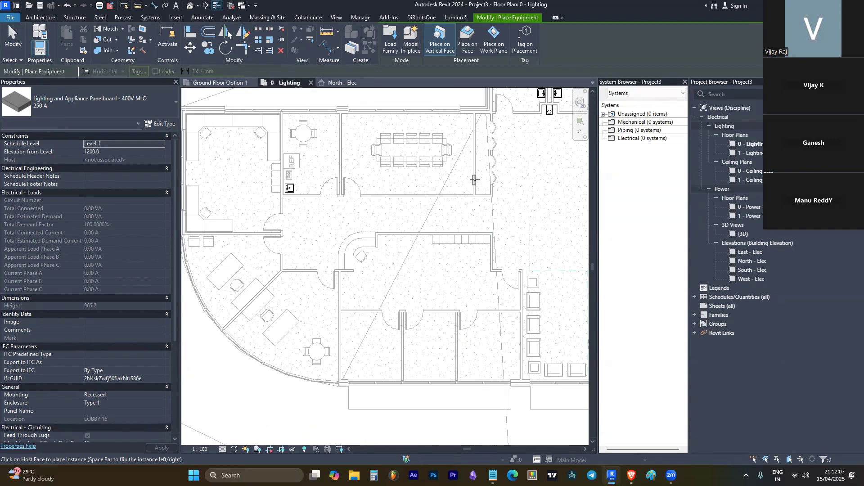
{"action": "scroll", "coordinate": [474, 179], "scroll_direction": "up", "scroll_amount": 3}
{"action": "scroll", "coordinate": [475, 192], "scroll_direction": "up", "scroll_amount": 2}
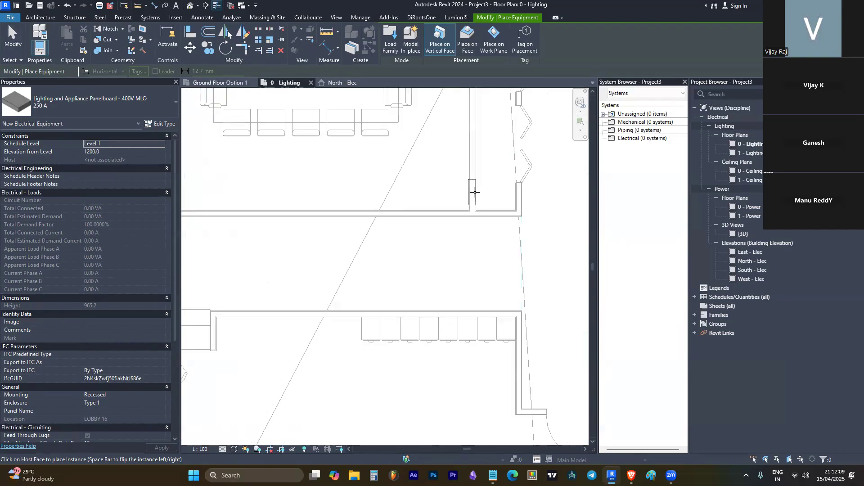
{"action": "scroll", "coordinate": [476, 185], "scroll_direction": "up", "scroll_amount": 2}
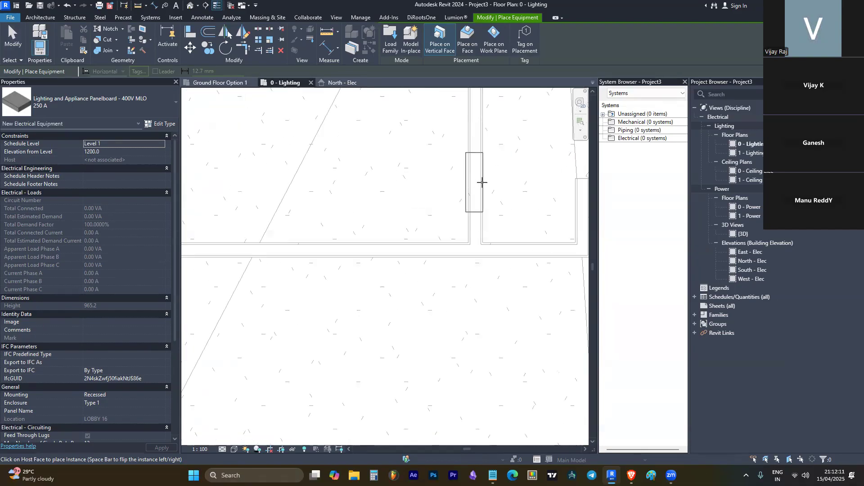
Place the 250 A panelboard on the closet face of the conference room wall, redoing the first placement, and end the command.
{"action": "key", "text": "space"}
{"action": "scroll", "coordinate": [485, 183], "scroll_direction": "up", "scroll_amount": 2}
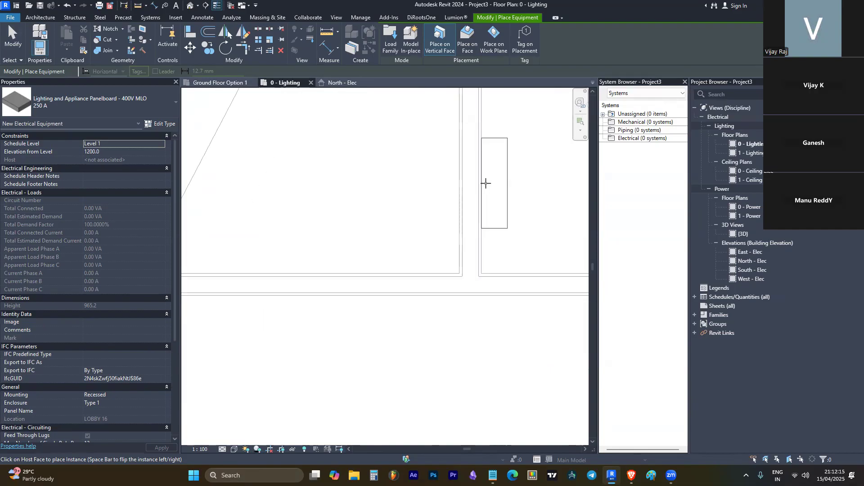
{"action": "left_click", "coordinate": [478, 183]}
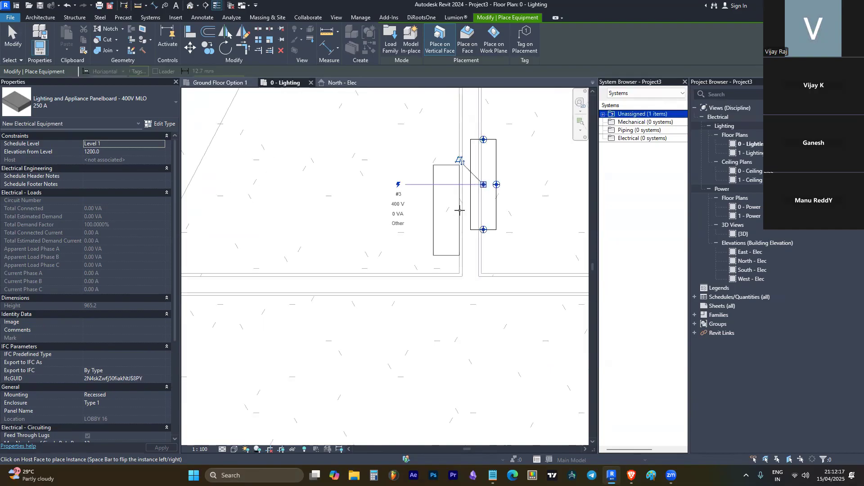
{"action": "key", "text": "ctrl+z"}
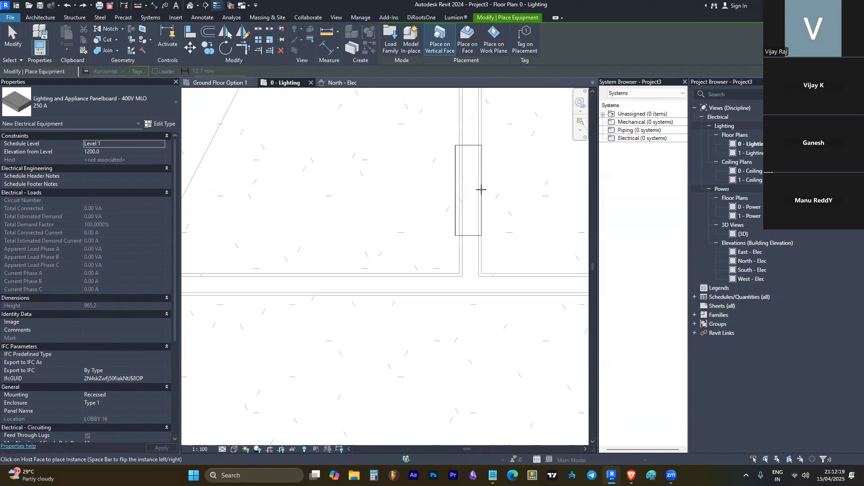
{"action": "left_click", "coordinate": [480, 188]}
{"action": "scroll", "coordinate": [353, 194], "scroll_direction": "down", "scroll_amount": 3}
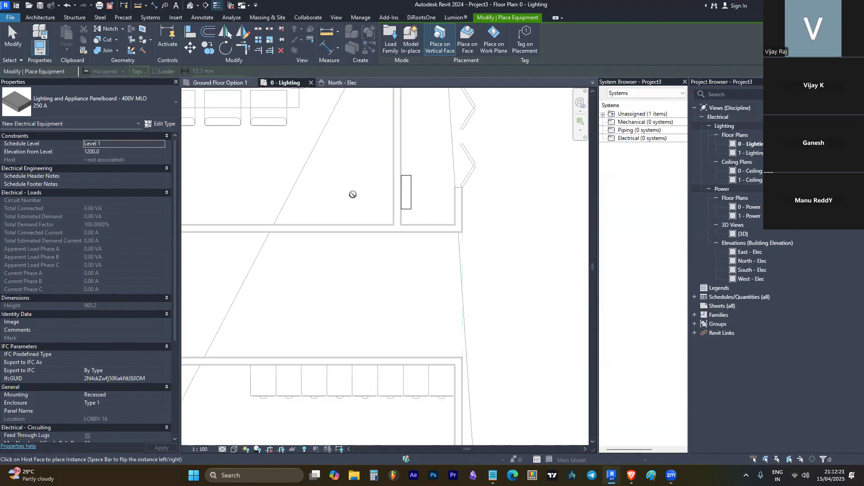
{"action": "key", "text": "Escape"}
{"action": "key", "text": "Escape"}
Review the type properties of the panelboard on the closet wall and the available electrical equipment families, making no edits.
{"action": "left_click", "coordinate": [407, 193]}
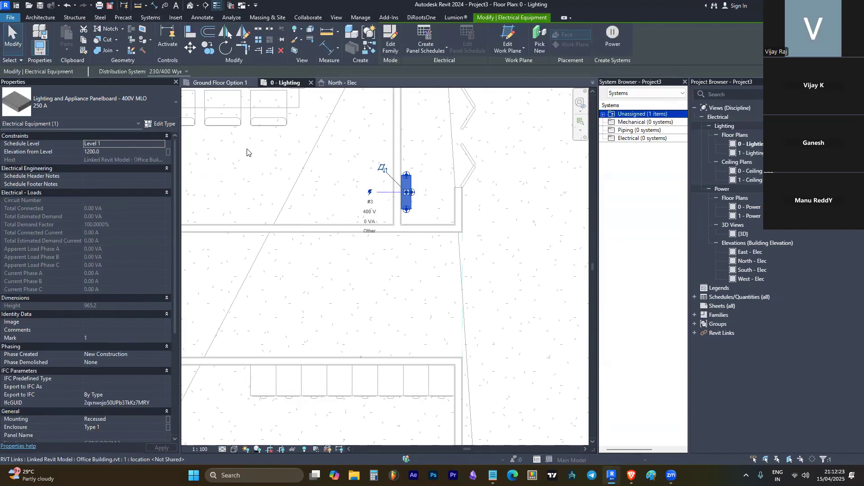
{"action": "left_click", "coordinate": [160, 125]}
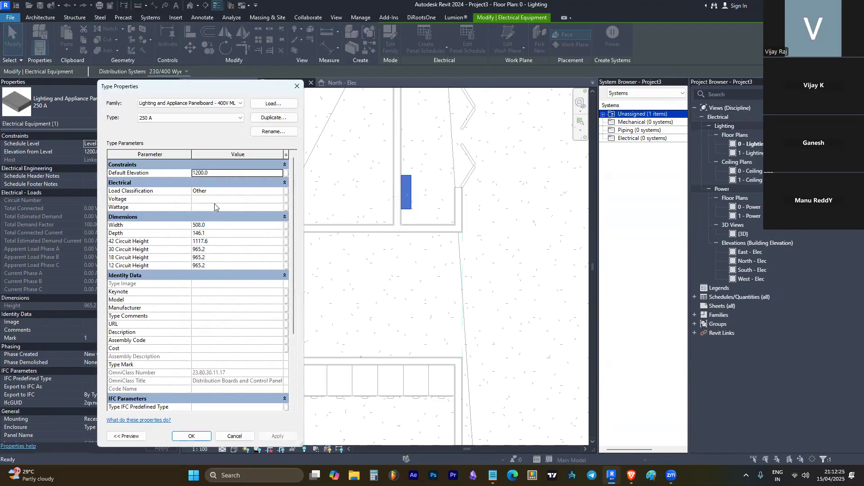
{"action": "scroll", "coordinate": [251, 208], "scroll_direction": "down", "scroll_amount": 5}
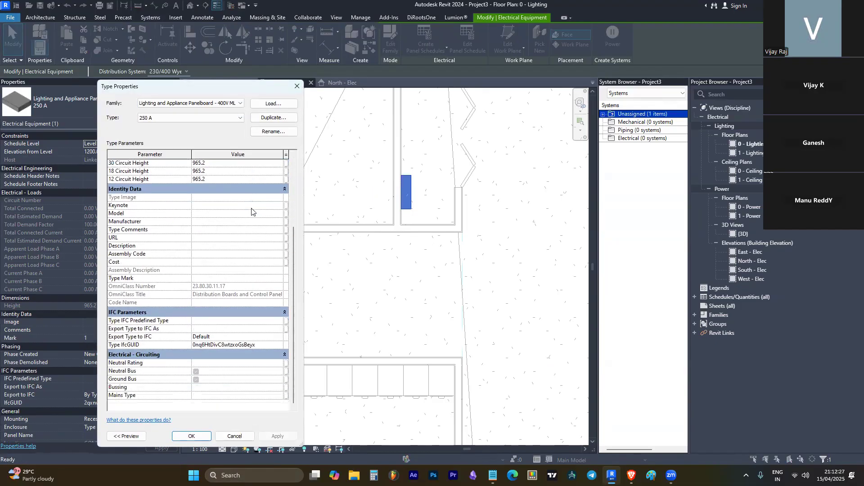
{"action": "scroll", "coordinate": [251, 207], "scroll_direction": "up", "scroll_amount": 5}
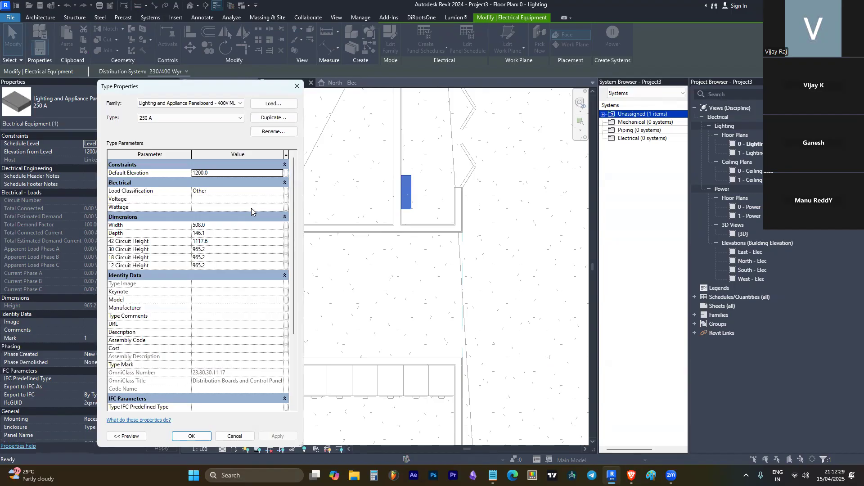
{"action": "left_click", "coordinate": [228, 104]}
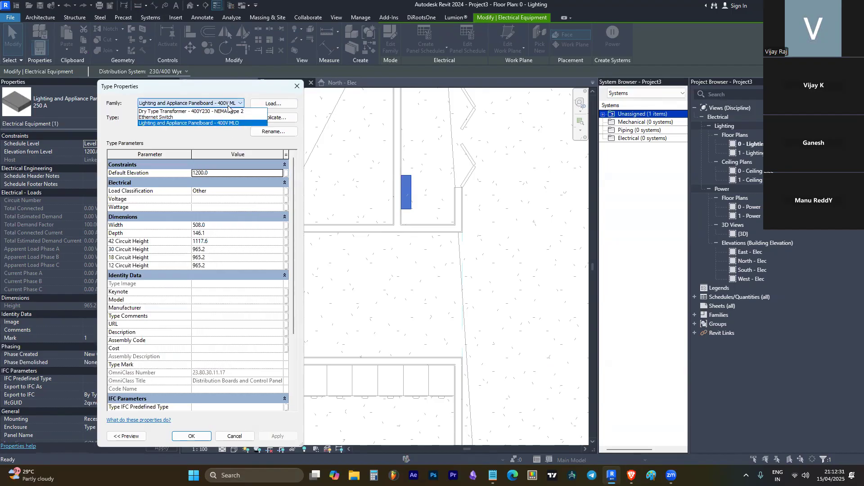
{"action": "key", "text": "Escape"}
{"action": "key", "text": "Escape"}
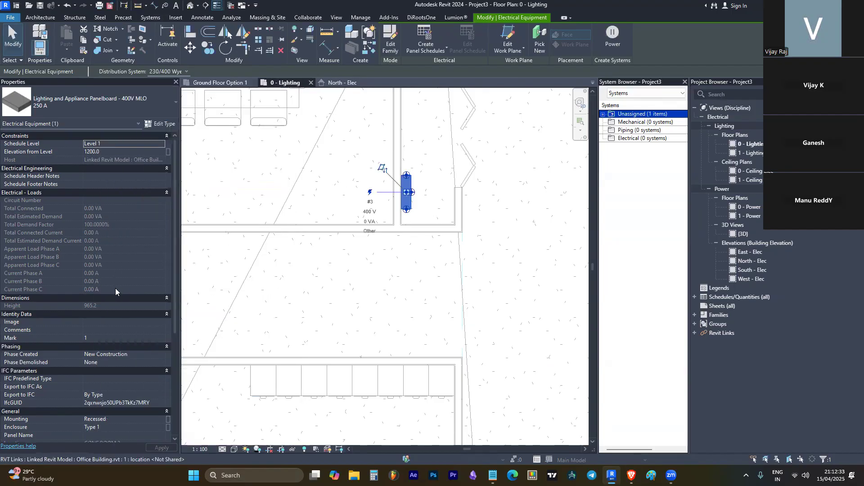
Check the selected panelboard's instance properties through to its circuiting settings, and deselect it.
{"action": "scroll", "coordinate": [115, 290], "scroll_direction": "down", "scroll_amount": 4}
{"action": "scroll", "coordinate": [115, 291], "scroll_direction": "down", "scroll_amount": 2}
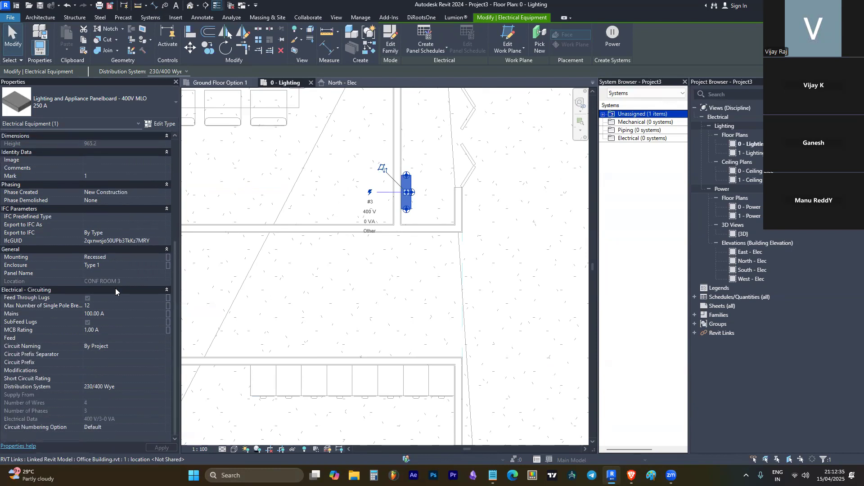
{"action": "scroll", "coordinate": [115, 288], "scroll_direction": "up", "scroll_amount": 5}
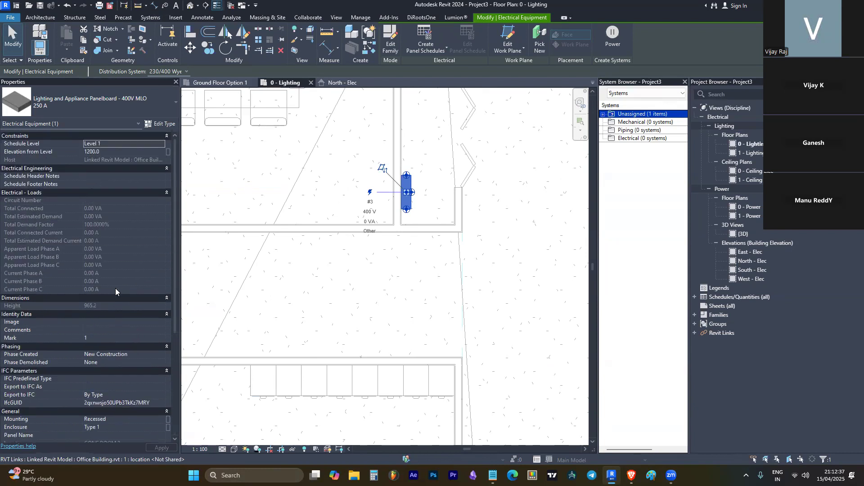
{"action": "left_click", "coordinate": [453, 285]}
Start electrical fixture placement in the 0 - Lighting floor plan and check which fixture types are loaded.
{"action": "scroll", "coordinate": [453, 284], "scroll_direction": "down", "scroll_amount": 2}
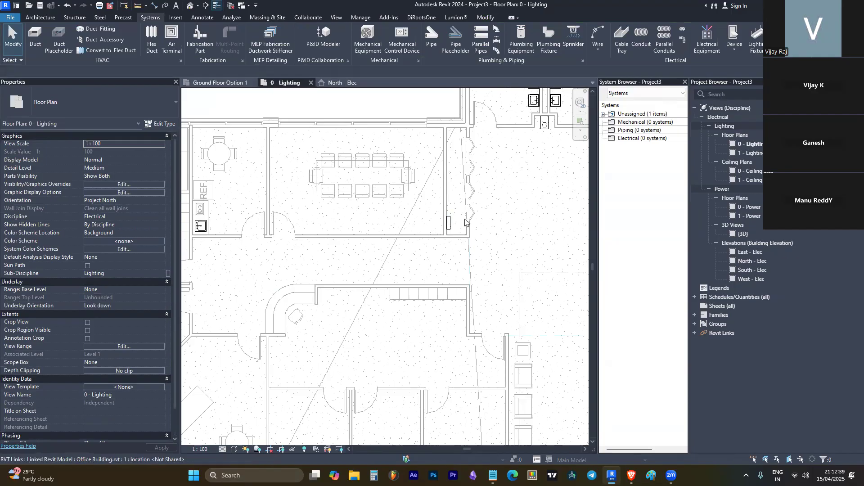
{"action": "scroll", "coordinate": [419, 182], "scroll_direction": "down", "scroll_amount": 3}
{"action": "scroll", "coordinate": [284, 165], "scroll_direction": "up", "scroll_amount": 4}
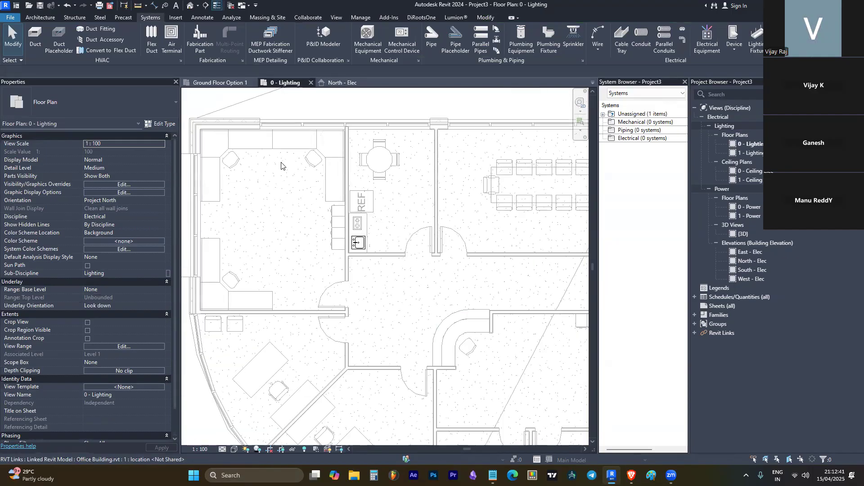
{"action": "scroll", "coordinate": [284, 166], "scroll_direction": "down", "scroll_amount": 6}
{"action": "scroll", "coordinate": [315, 261], "scroll_direction": "up", "scroll_amount": 4}
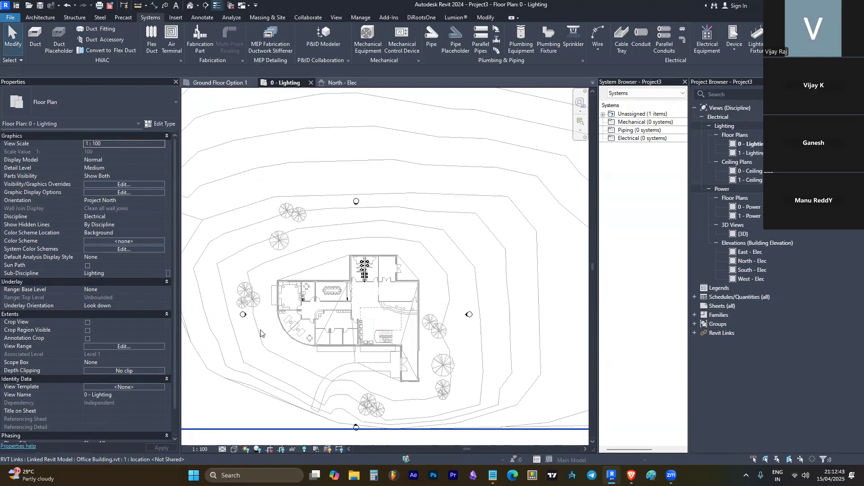
{"action": "scroll", "coordinate": [315, 261], "scroll_direction": "up", "scroll_amount": 2}
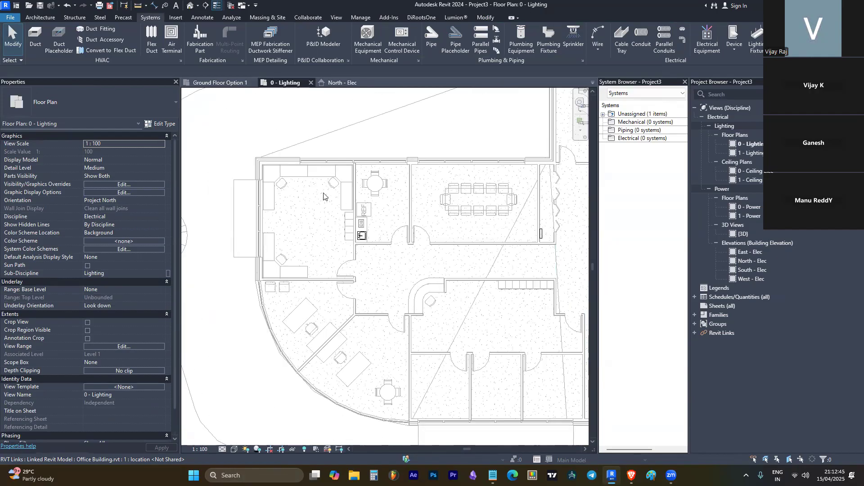
{"action": "left_click", "coordinate": [732, 44]}
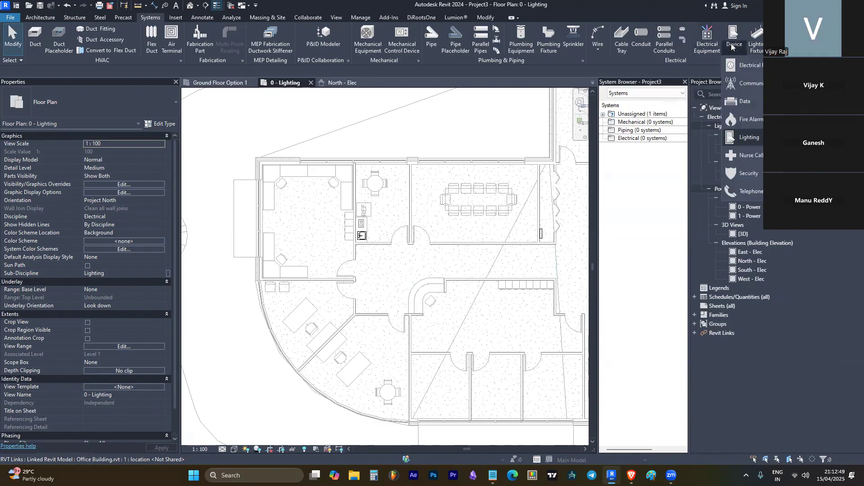
{"action": "left_click", "coordinate": [746, 71]}
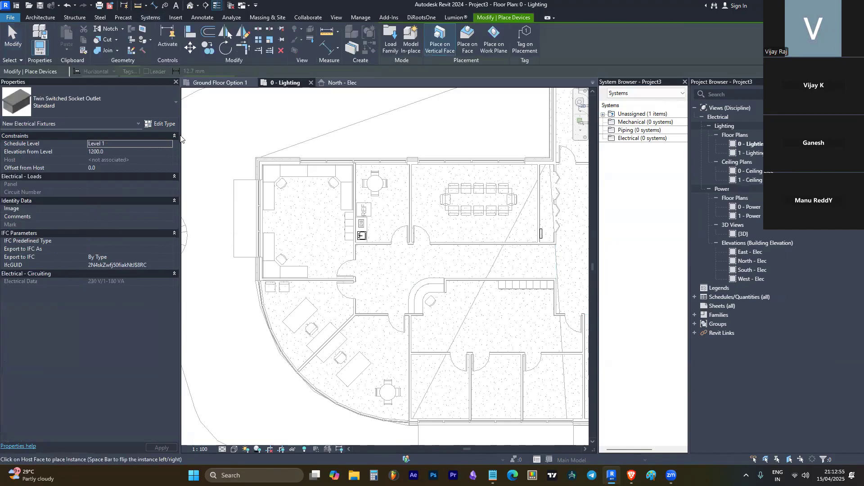
{"action": "left_click", "coordinate": [390, 39]}
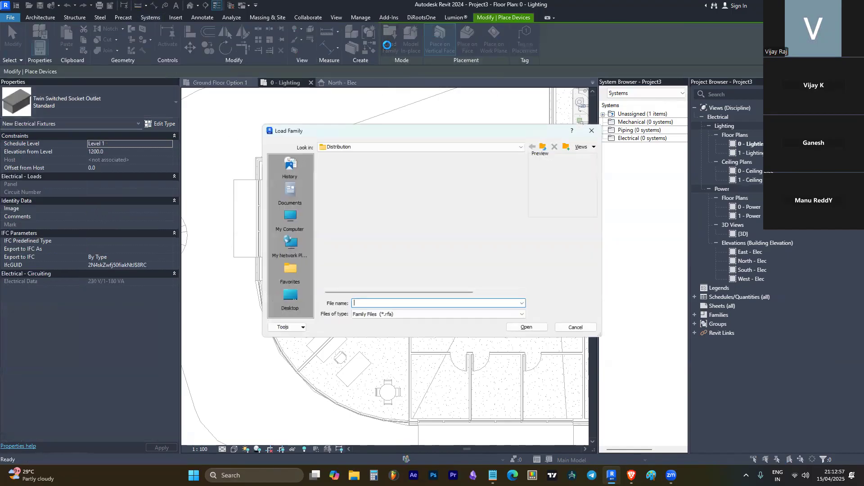
{"action": "key", "text": "Escape"}
{"action": "left_click", "coordinate": [139, 103]}
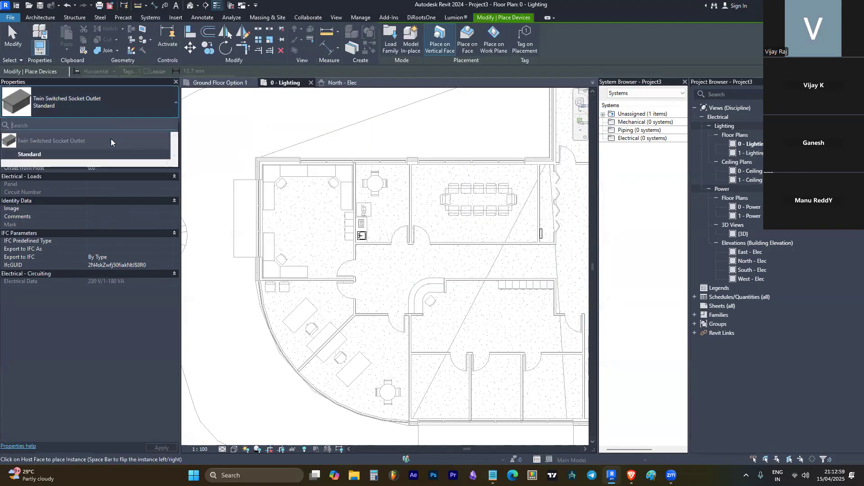
{"action": "left_click", "coordinate": [381, 49]}
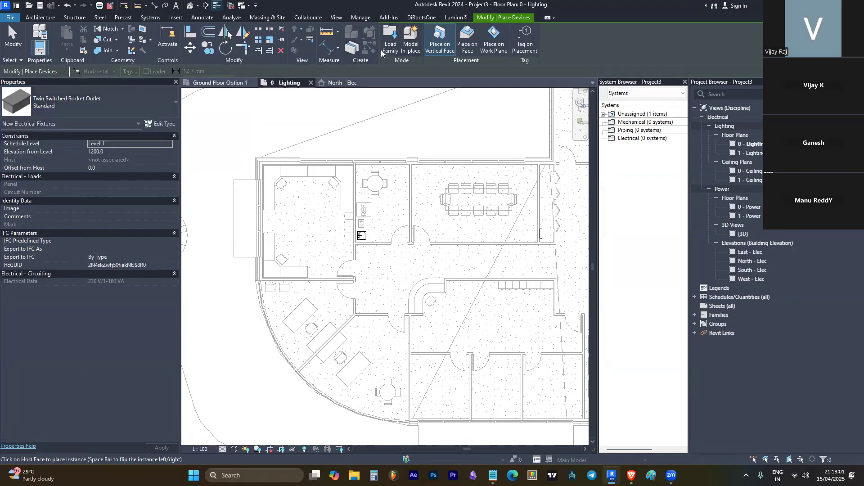
Browse the English family library through Electrical, MEP and Electric Power to the Distribution folder for loading a family.
{"action": "left_click", "coordinate": [395, 44]}
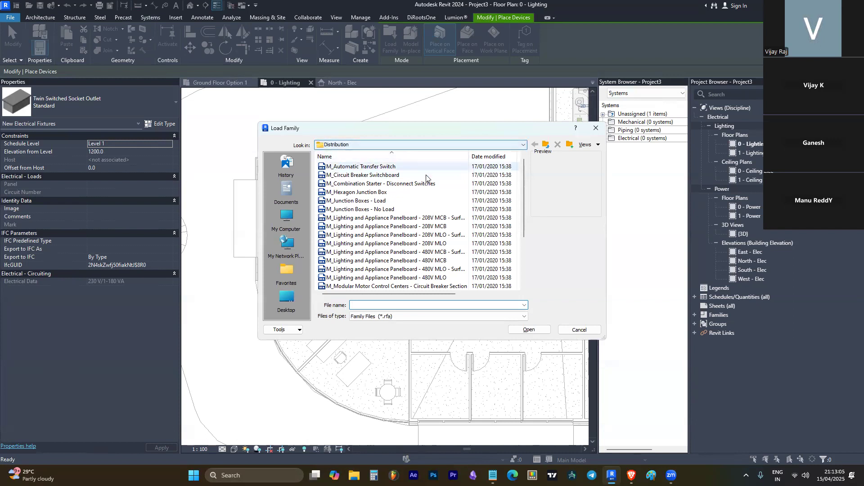
{"action": "left_click", "coordinate": [545, 144]}
{"action": "left_click", "coordinate": [545, 144]}
{"action": "left_click", "coordinate": [545, 144]}
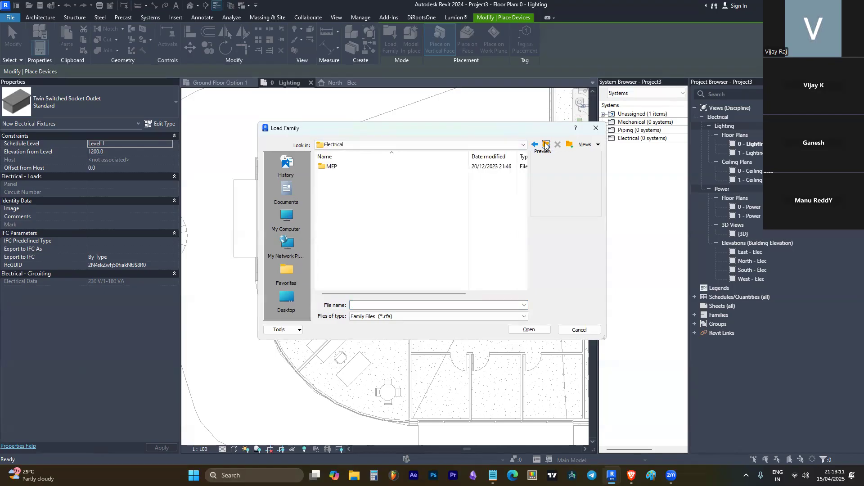
{"action": "left_click", "coordinate": [545, 144]}
{"action": "scroll", "coordinate": [378, 214], "scroll_direction": "down", "scroll_amount": 1}
{"action": "left_click", "coordinate": [362, 209]}
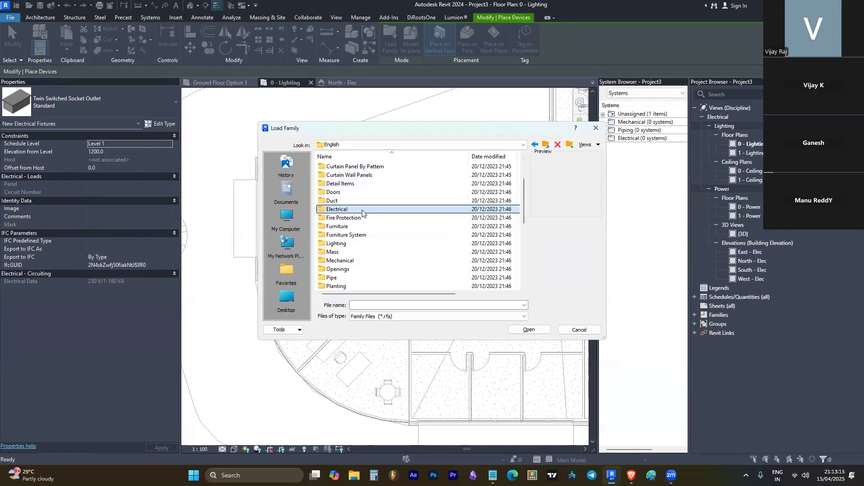
{"action": "double_click", "coordinate": [363, 210]}
{"action": "double_click", "coordinate": [353, 168]}
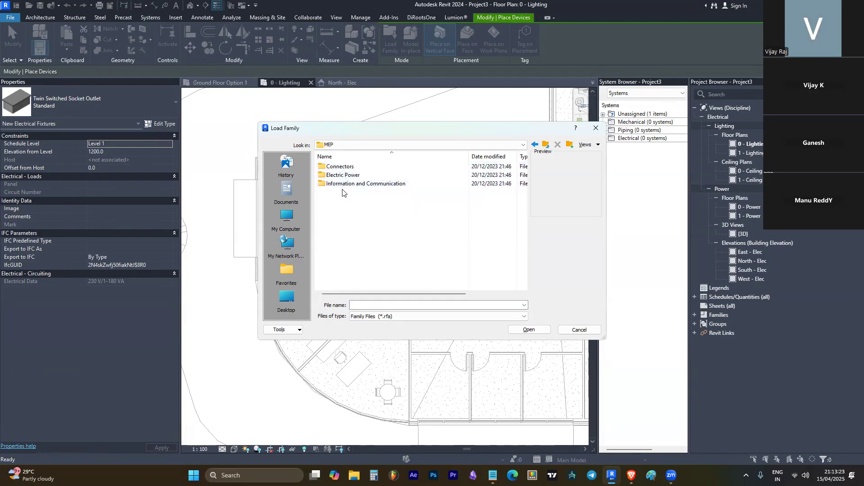
{"action": "left_click", "coordinate": [342, 177]}
{"action": "double_click", "coordinate": [342, 177]}
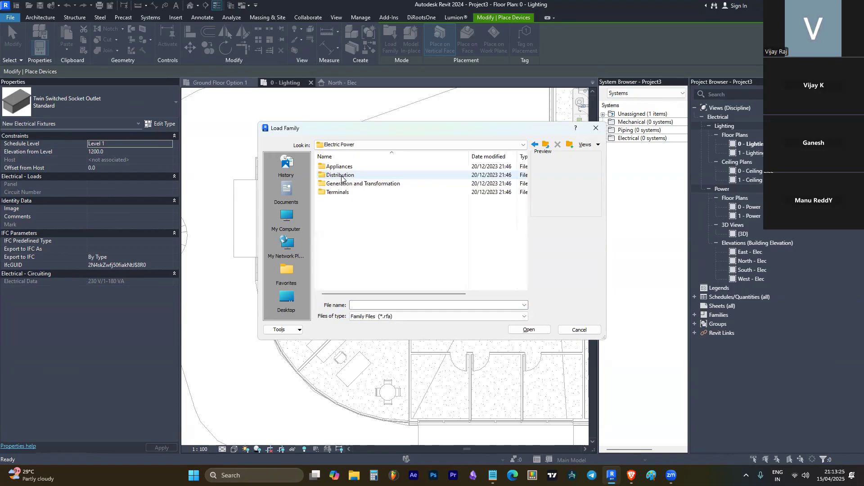
{"action": "double_click", "coordinate": [351, 180]}
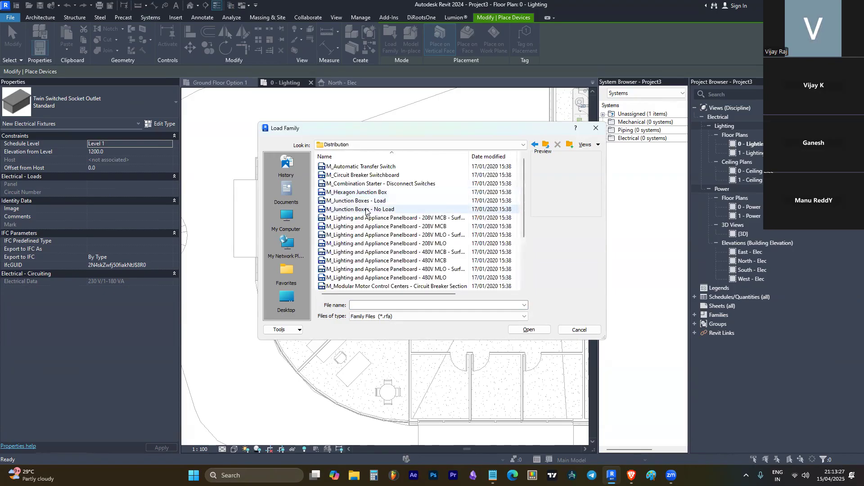
Try to load the M_Lighting and Appliance Panelboard - 208V MCB family during electrical fixture placement, and leave the command.
{"action": "scroll", "coordinate": [405, 207], "scroll_direction": "down", "scroll_amount": 2}
{"action": "scroll", "coordinate": [412, 203], "scroll_direction": "up", "scroll_amount": 2}
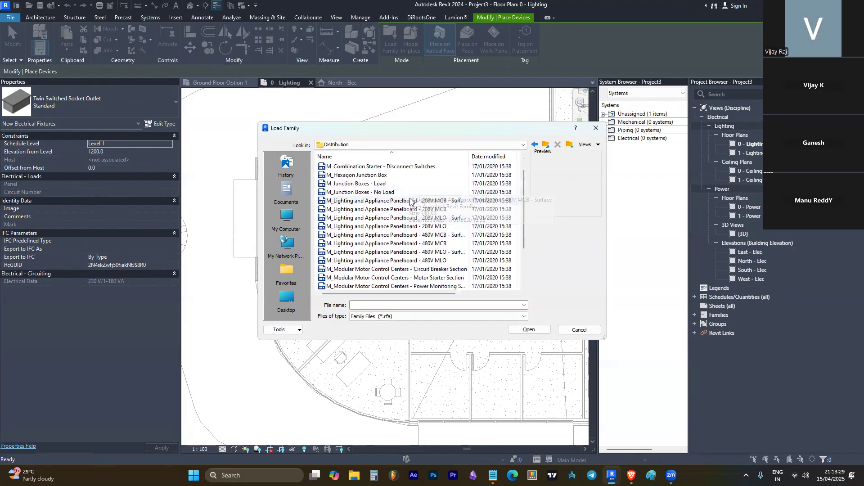
{"action": "left_click", "coordinate": [383, 210]}
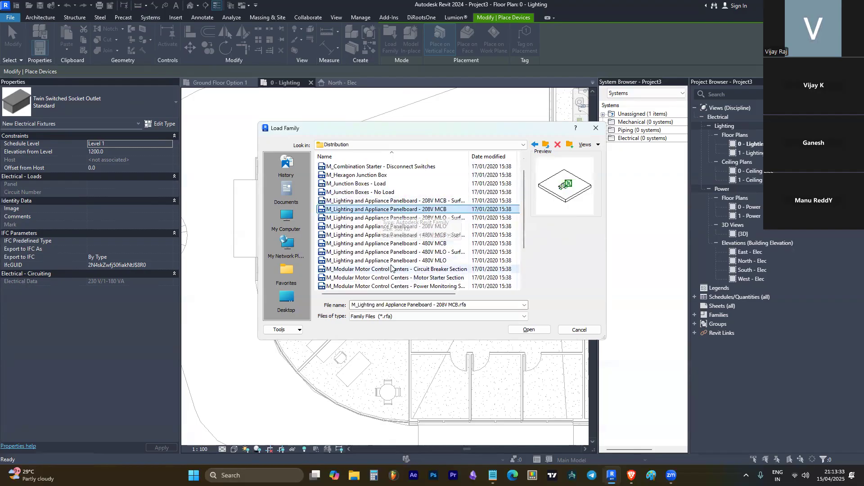
{"action": "left_click", "coordinate": [531, 329]}
{"action": "left_click", "coordinate": [445, 251]}
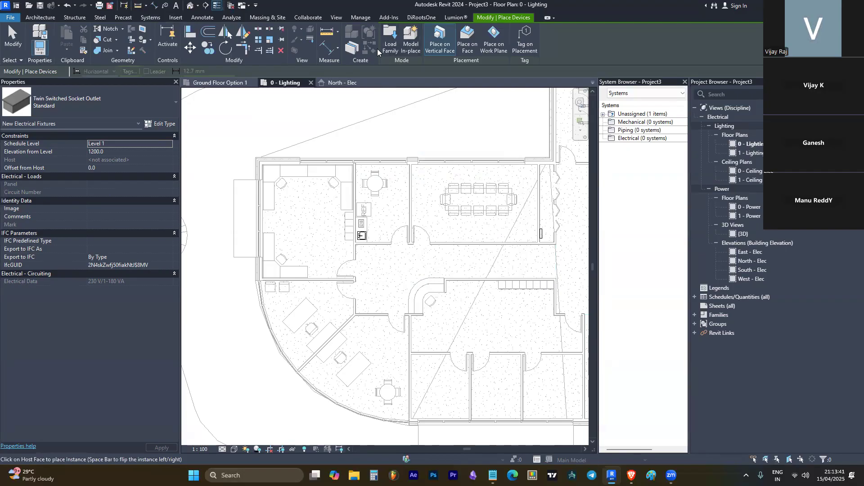
{"action": "key", "text": "Escape"}
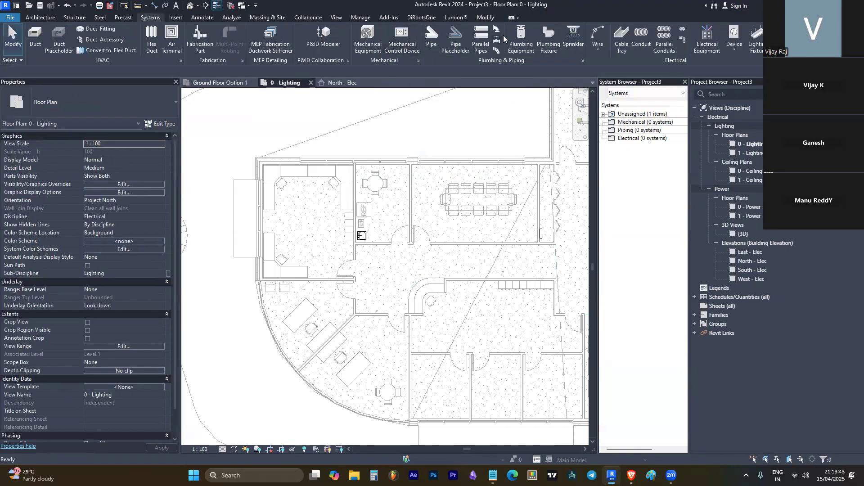
{"action": "left_click", "coordinate": [738, 50]}
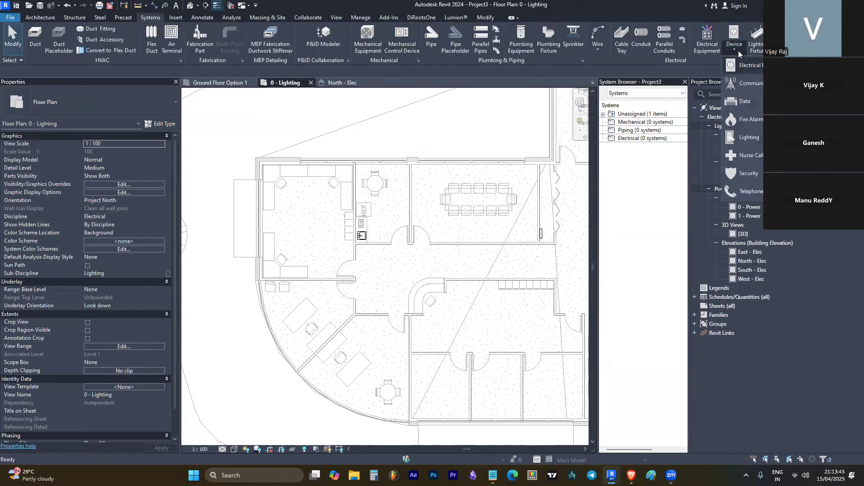
{"action": "left_click", "coordinate": [747, 68]}
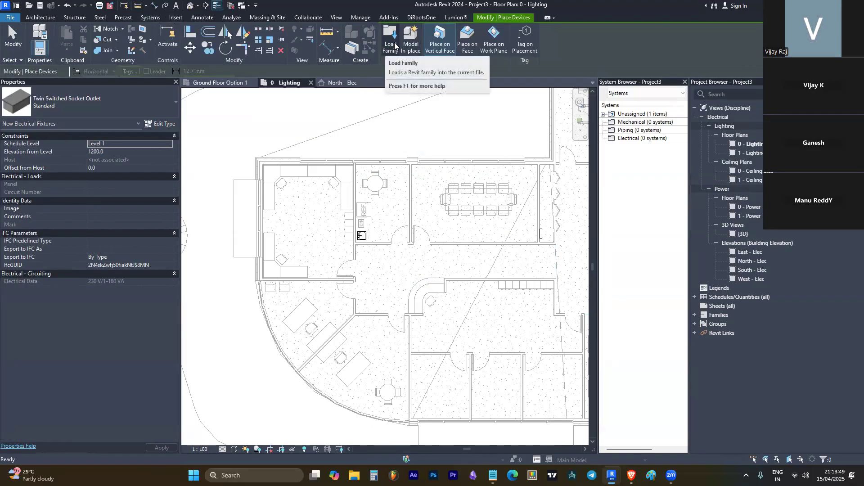
{"action": "left_click", "coordinate": [394, 43]}
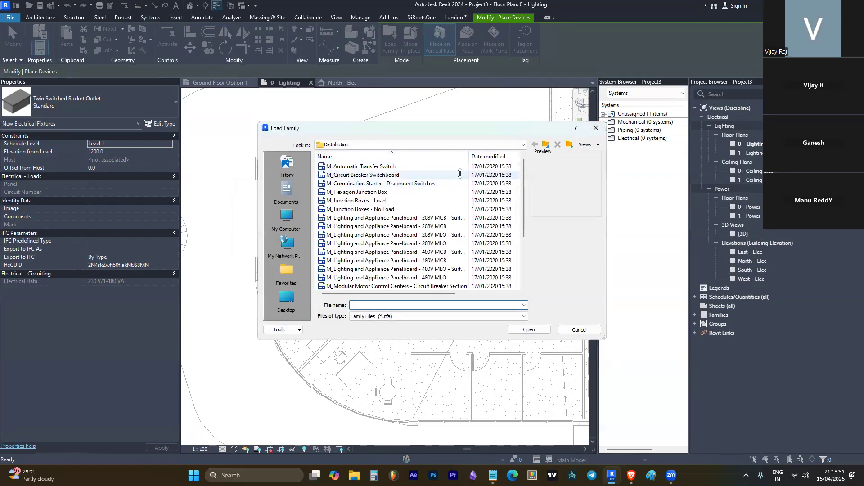
{"action": "key", "text": "Escape"}
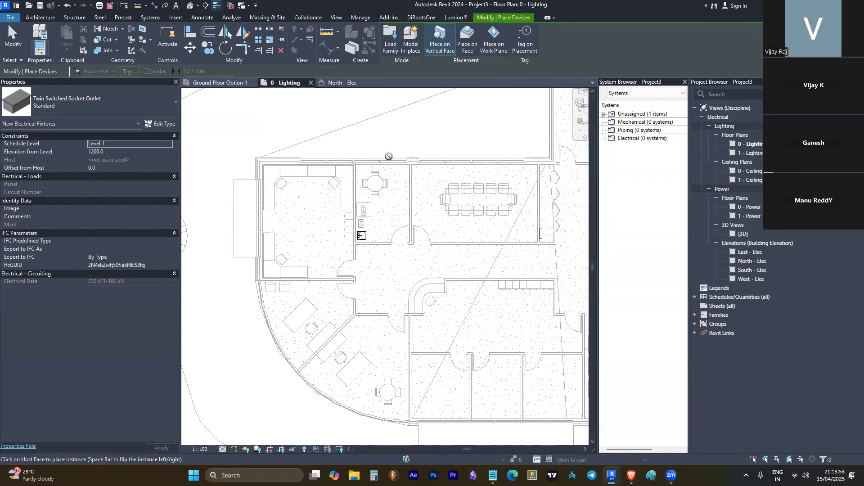
{"action": "key", "text": "Escape"}
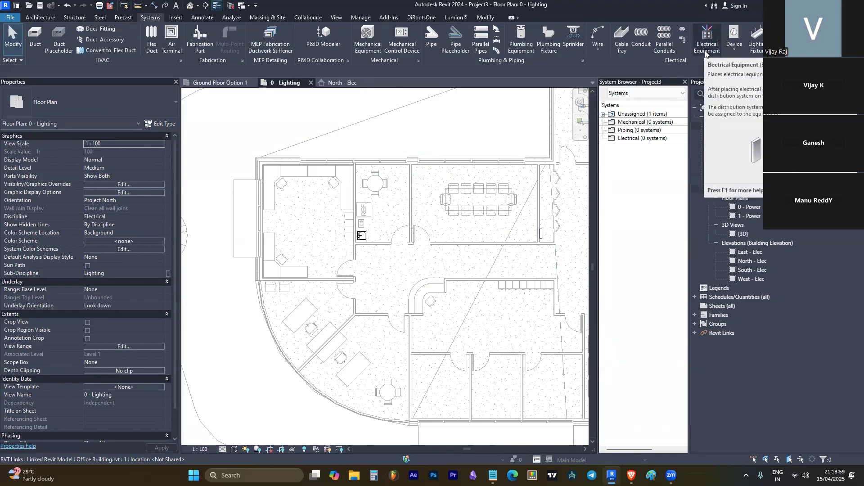
Start electrical equipment placement and load the M_Lighting and Appliance Panelboard - 208V MCB family from the Distribution folder.
{"action": "left_click", "coordinate": [733, 48]}
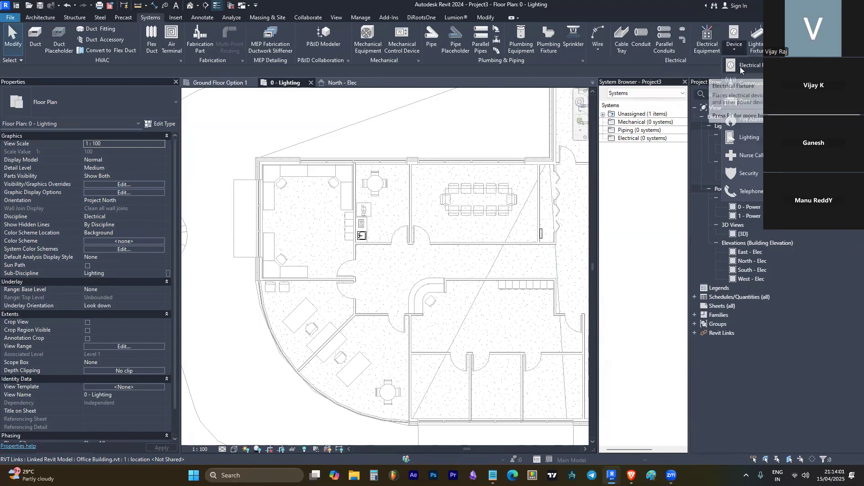
{"action": "left_click", "coordinate": [704, 45]}
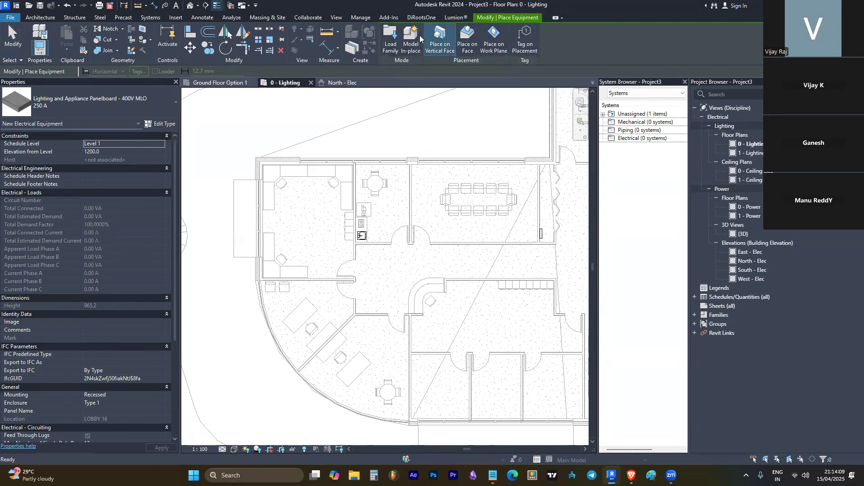
{"action": "left_click", "coordinate": [388, 40]}
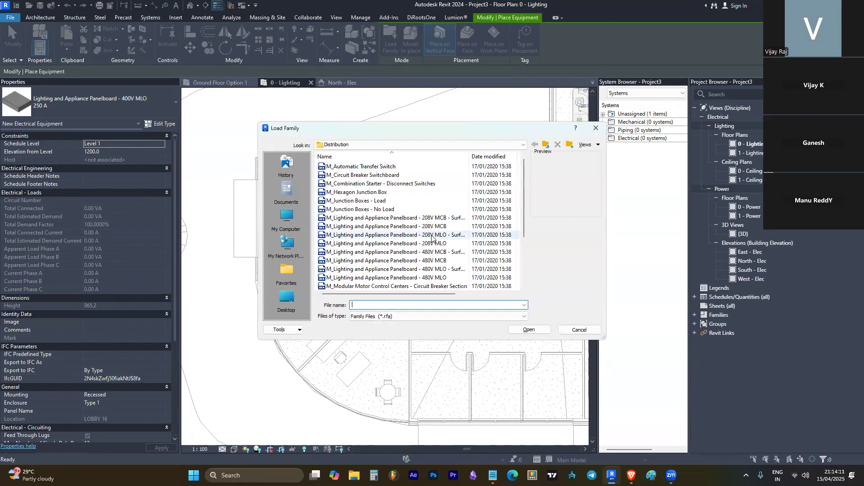
{"action": "left_click", "coordinate": [437, 226]}
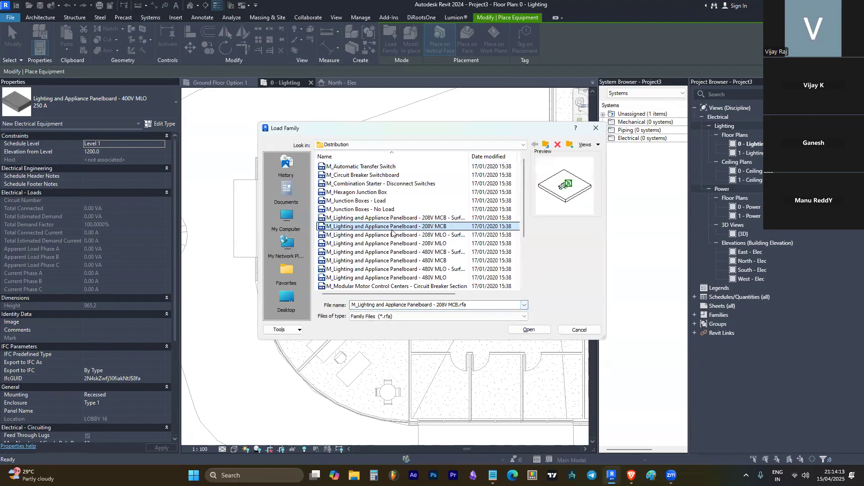
{"action": "left_click", "coordinate": [528, 330]}
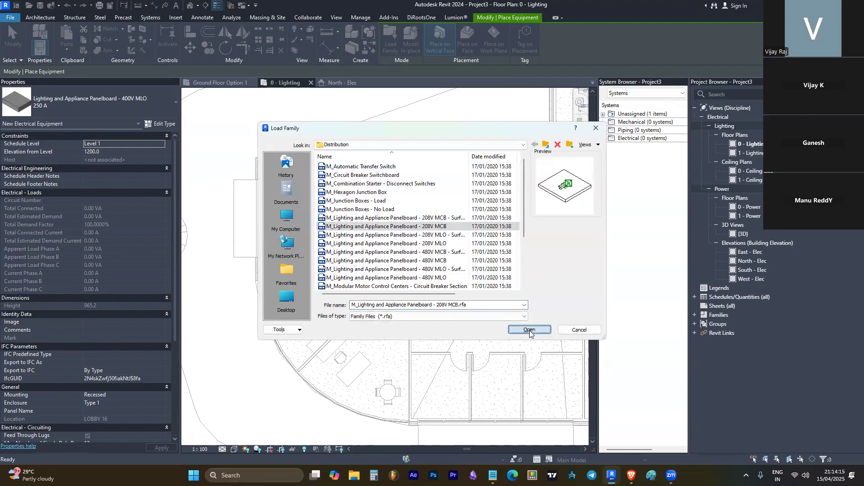
Place the 208V MCB 100 A panelboard on the wall east of the conference room, beside the existing panelboard, and end placement.
{"action": "scroll", "coordinate": [545, 214], "scroll_direction": "up", "scroll_amount": 4}
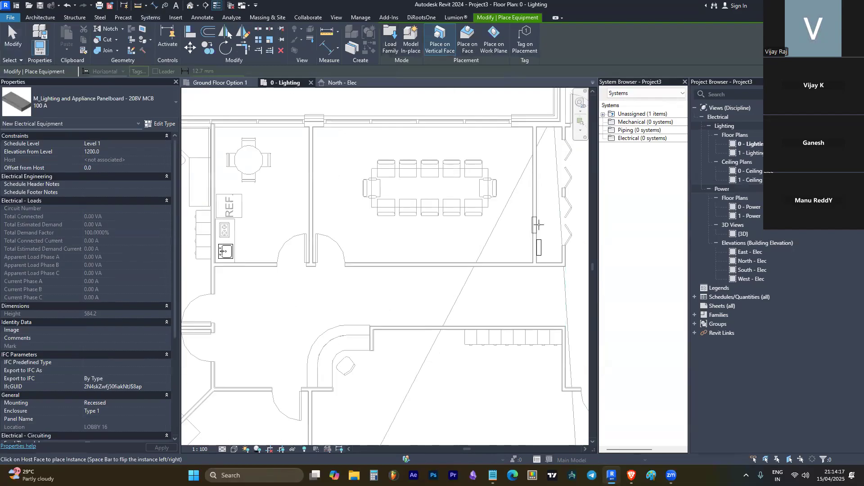
{"action": "left_click", "coordinate": [536, 212]}
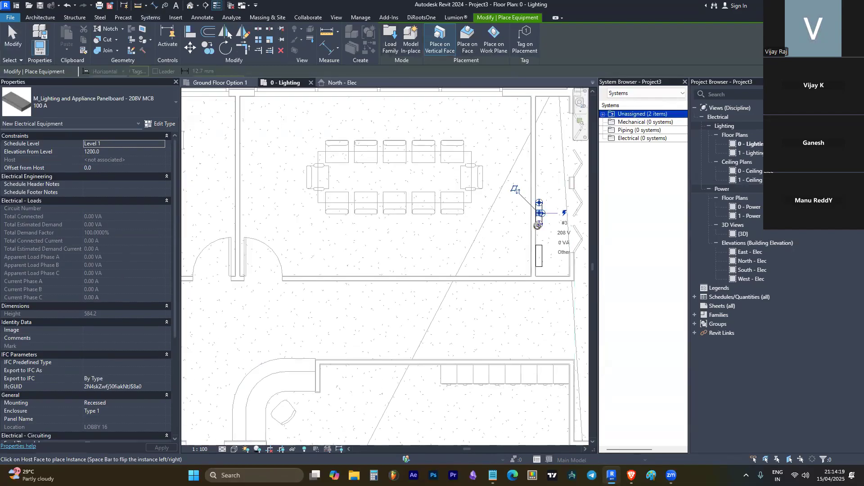
{"action": "key", "text": "Escape"}
{"action": "key", "text": "Escape"}
{"action": "scroll", "coordinate": [457, 211], "scroll_direction": "down", "scroll_amount": 3}
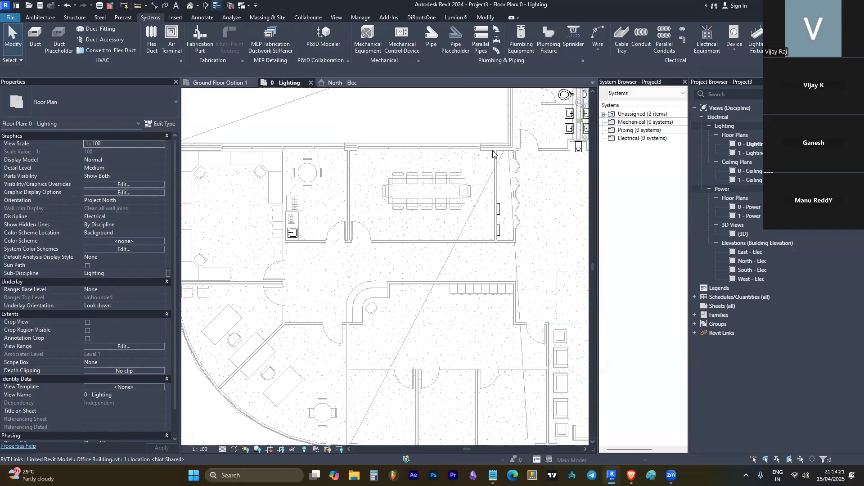
Start loading a family, check the rest of the Distribution folder, and open Electric Power's Generation and Transformation folder.
{"action": "left_click", "coordinate": [734, 49]}
{"action": "left_click", "coordinate": [667, 73]}
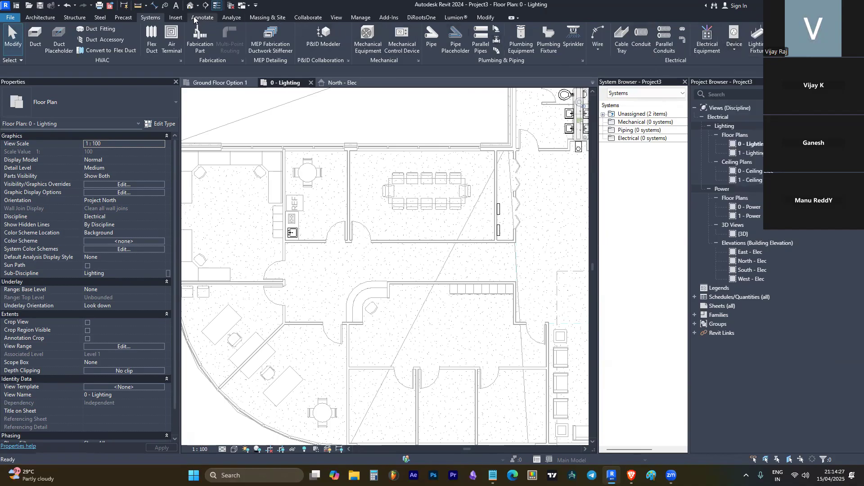
{"action": "left_click", "coordinate": [176, 18]}
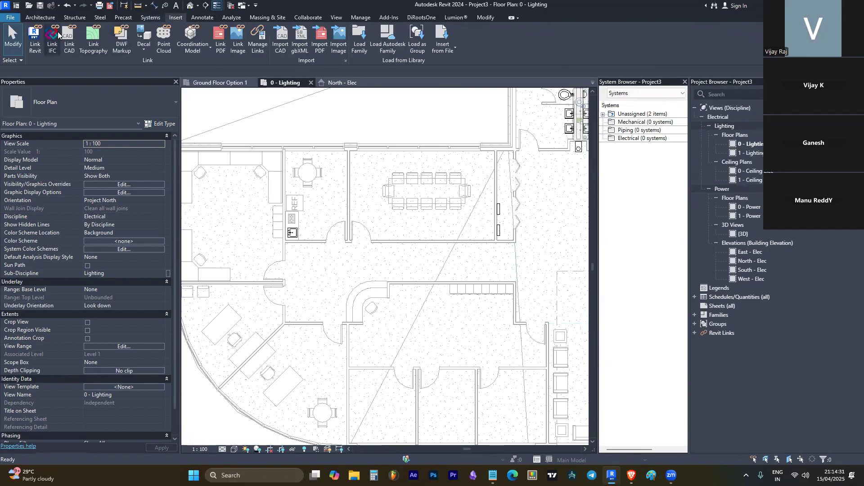
{"action": "left_click", "coordinate": [353, 50]}
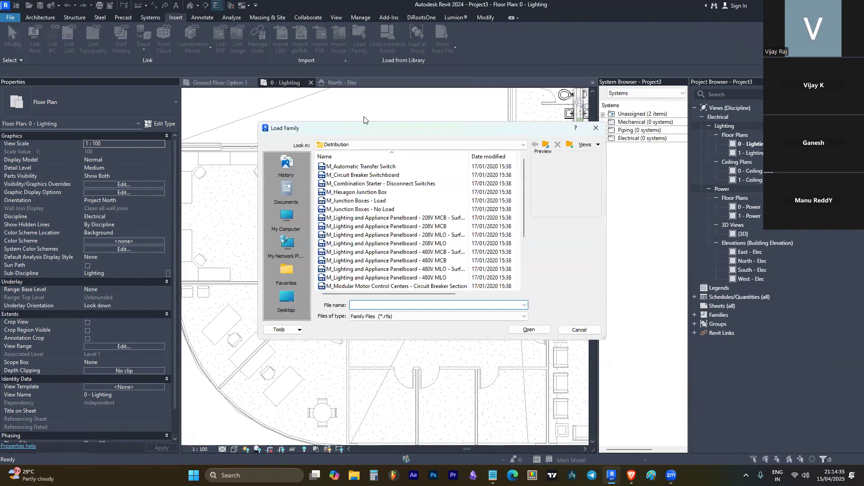
{"action": "scroll", "coordinate": [383, 227], "scroll_direction": "down", "scroll_amount": 3}
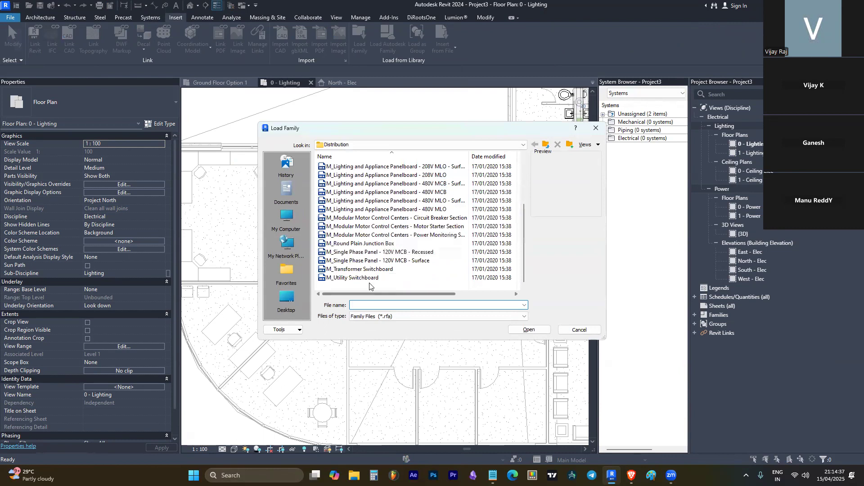
{"action": "left_click", "coordinate": [546, 145]}
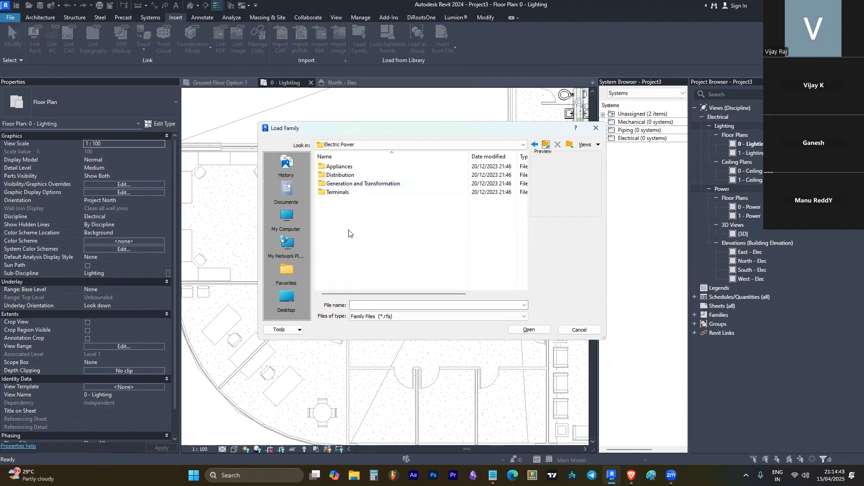
{"action": "left_click", "coordinate": [359, 184]}
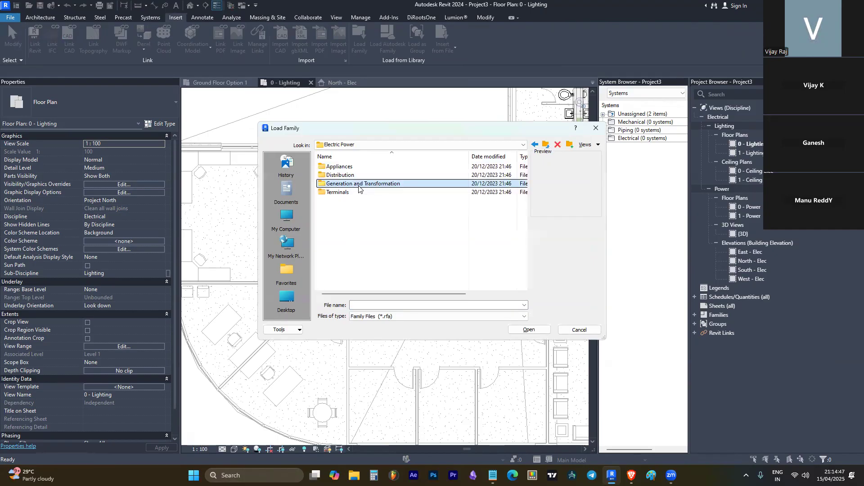
{"action": "double_click", "coordinate": [359, 186]}
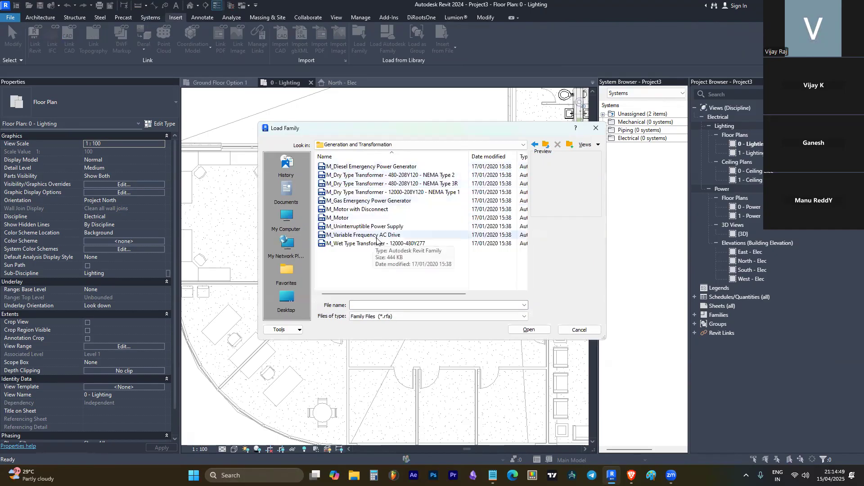
Look through the Electric Power subfolders, including Appliances and Generation and Transformation, for suitable device families.
{"action": "key", "text": "BackSpace"}
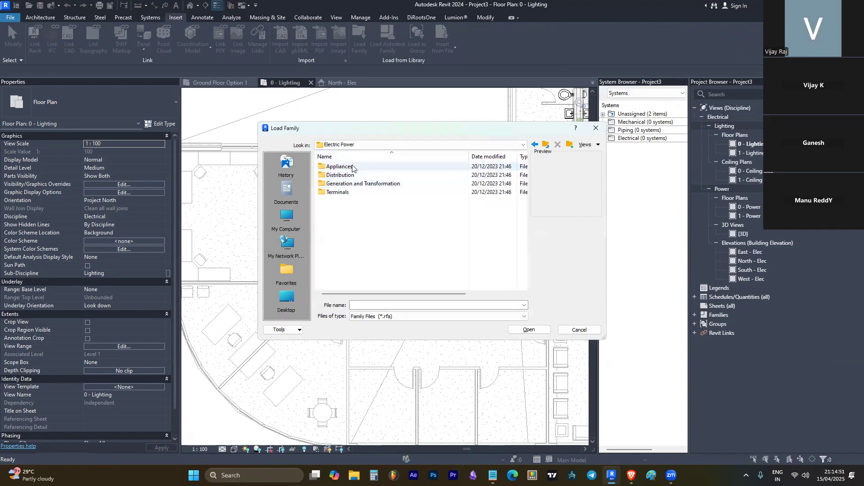
{"action": "double_click", "coordinate": [353, 168]}
{"action": "key", "text": "BackSpace"}
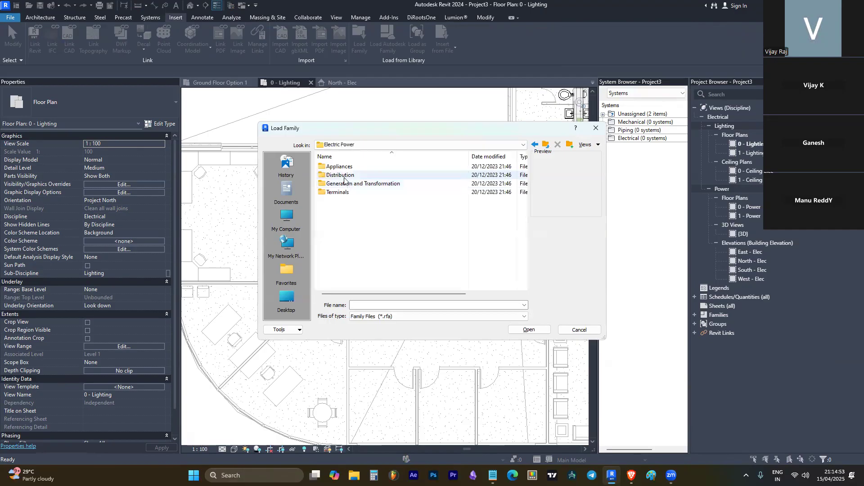
{"action": "double_click", "coordinate": [338, 193]}
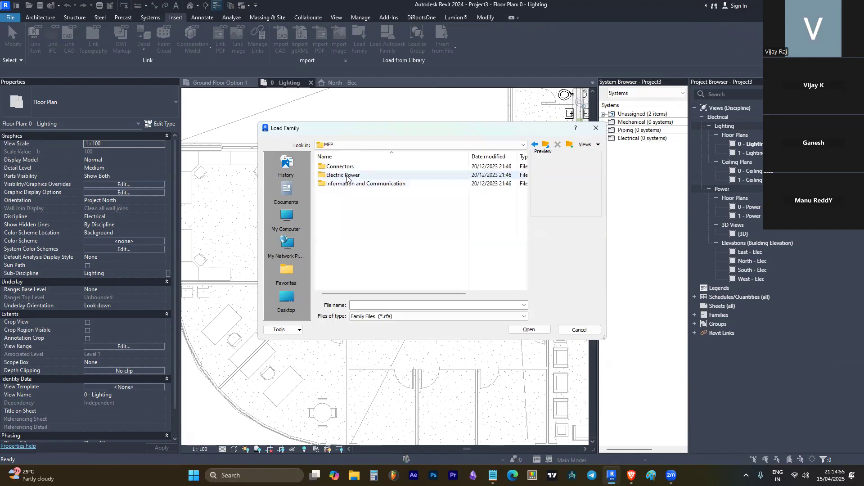
{"action": "key", "text": "BackSpace"}
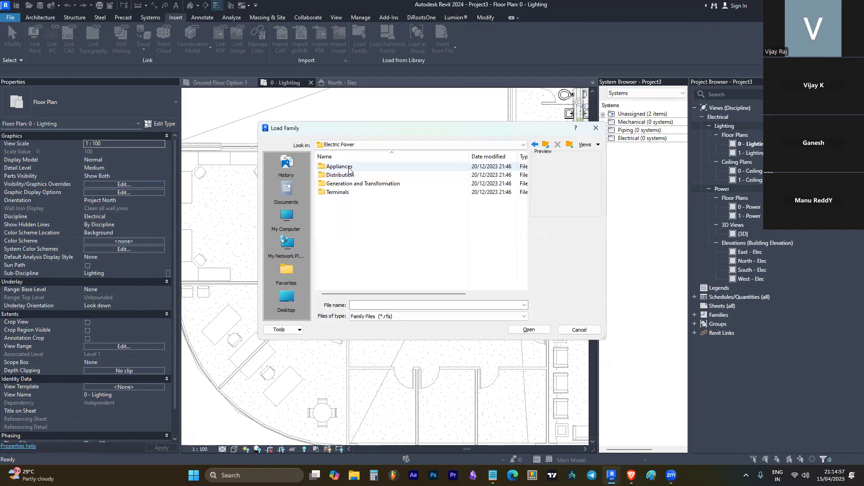
{"action": "double_click", "coordinate": [352, 184]}
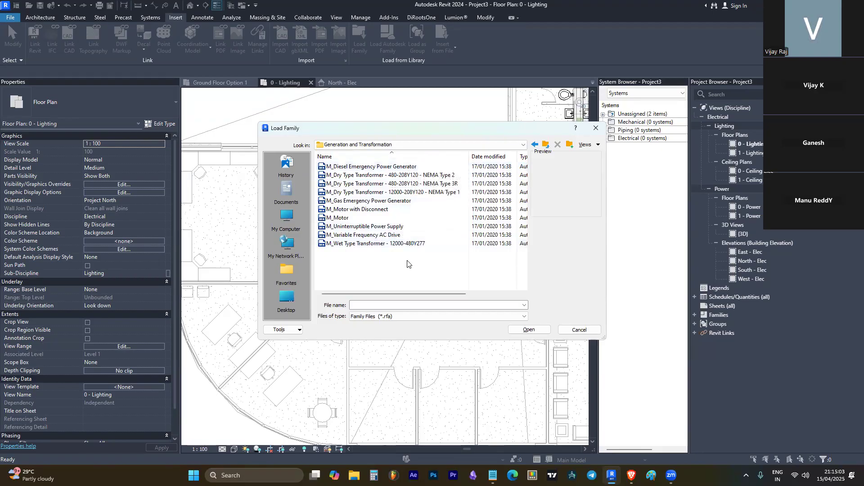
{"action": "key", "text": "BackSpace"}
Recheck the Distribution folder's families and go back up to the MEP folder.
{"action": "left_click", "coordinate": [368, 175]}
{"action": "double_click", "coordinate": [368, 175]}
{"action": "scroll", "coordinate": [412, 232], "scroll_direction": "down", "scroll_amount": 4}
{"action": "key", "text": "BackSpace"}
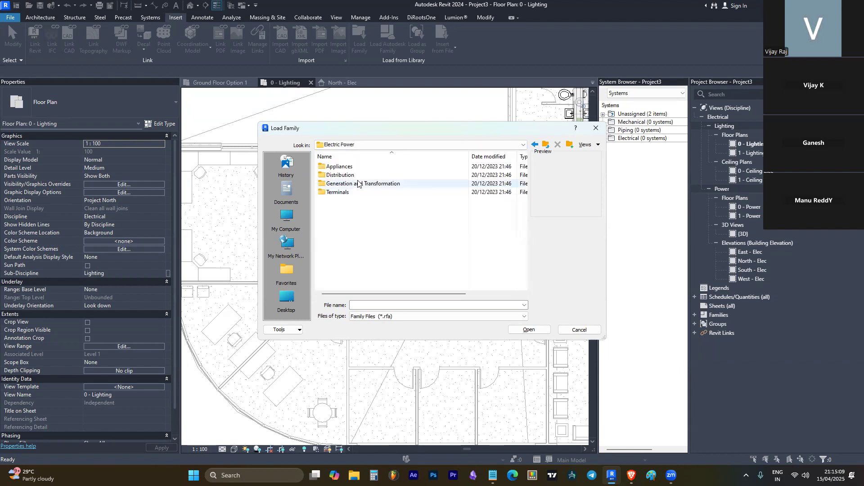
{"action": "left_click", "coordinate": [351, 193]}
{"action": "key", "text": "BackSpace"}
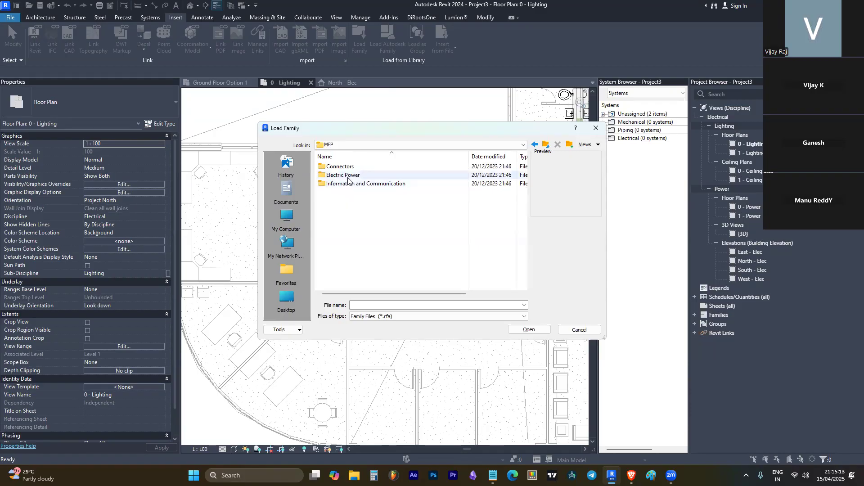
Look into the Connectors and Information and Communication folders, and return to the English library's top level.
{"action": "double_click", "coordinate": [349, 167]}
{"action": "key", "text": "BackSpace"}
{"action": "double_click", "coordinate": [353, 185]}
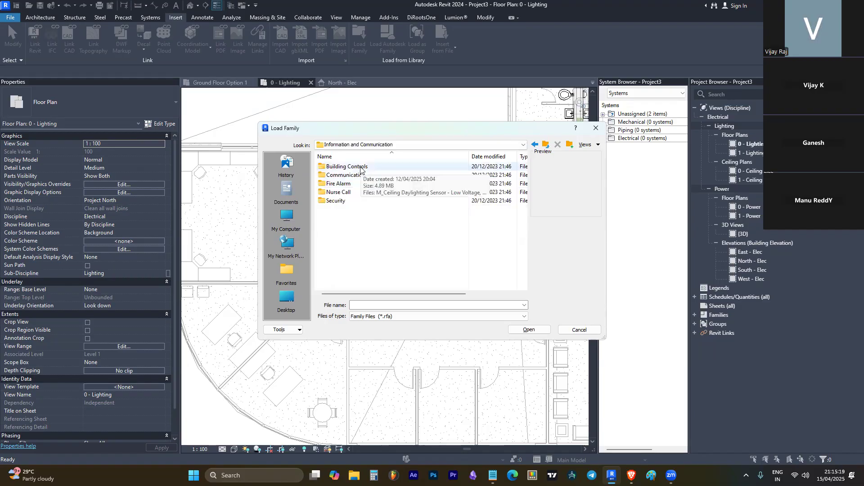
{"action": "key", "text": "BackSpace"}
{"action": "key", "text": "BackSpace"}
{"action": "key", "text": "BackSpace"}
{"action": "scroll", "coordinate": [354, 225], "scroll_direction": "down", "scroll_amount": 3}
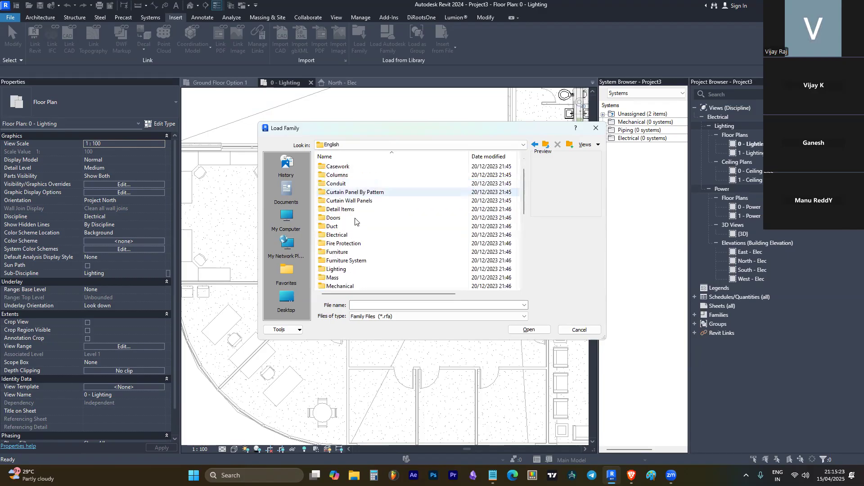
Browse the English library through Electrical, MEP and Electric Power to the Terminals folder.
{"action": "left_click", "coordinate": [347, 201]}
{"action": "double_click", "coordinate": [350, 183]}
{"action": "double_click", "coordinate": [345, 166]}
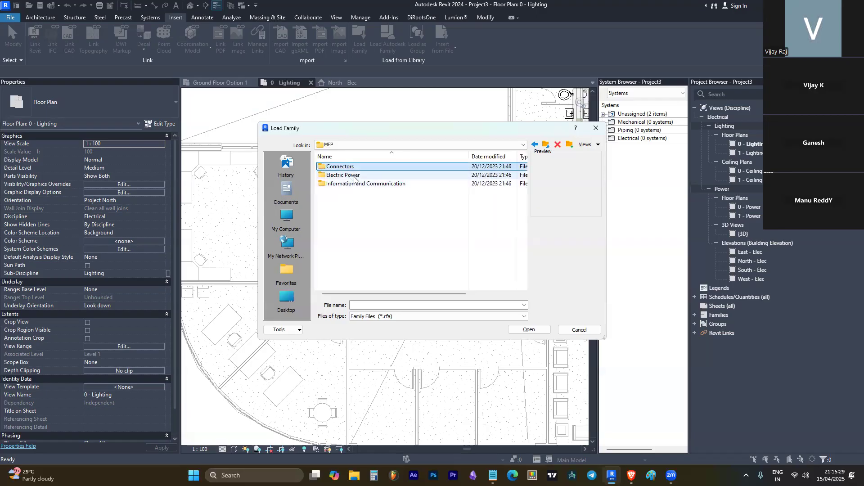
{"action": "left_click", "coordinate": [354, 176]}
{"action": "double_click", "coordinate": [354, 177]}
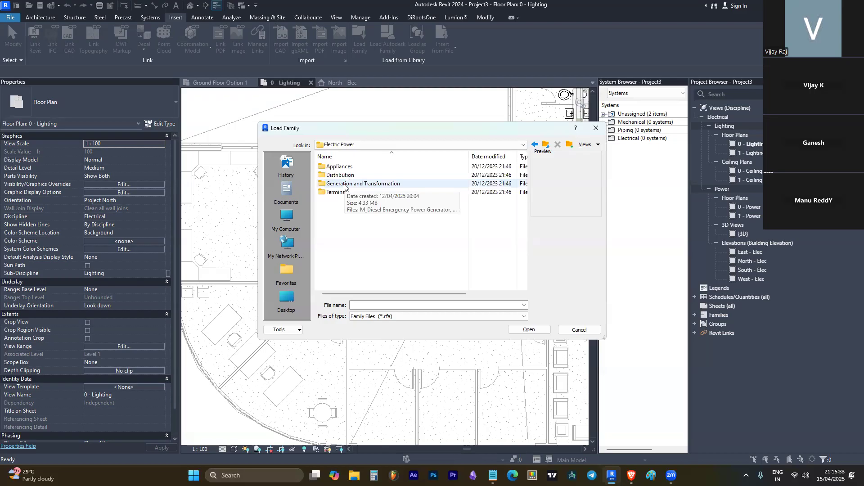
{"action": "double_click", "coordinate": [347, 193]}
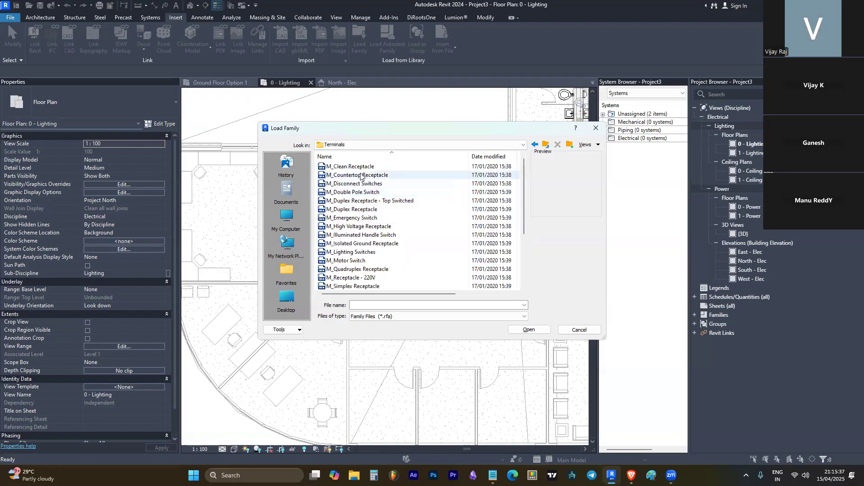
Return to the MEP folder, reopen Terminals under Electric Power, and look through its receptacle and switch families.
{"action": "left_click", "coordinate": [547, 144]}
{"action": "left_click", "coordinate": [535, 146]}
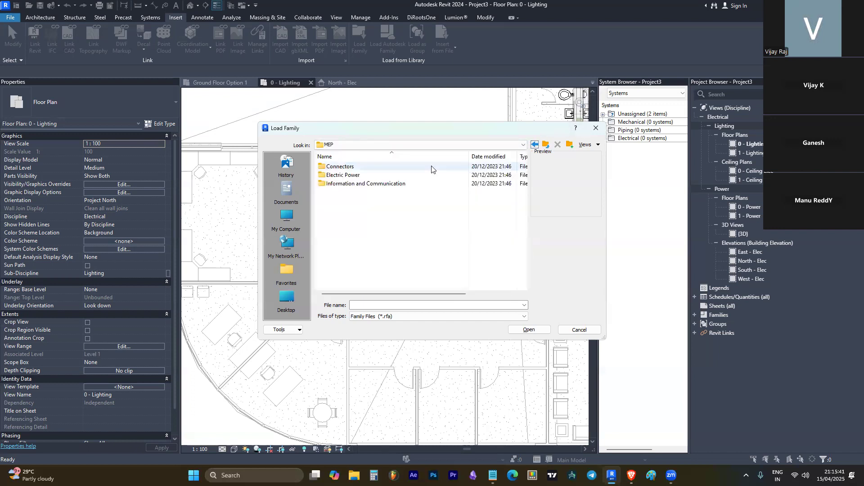
{"action": "double_click", "coordinate": [356, 176]}
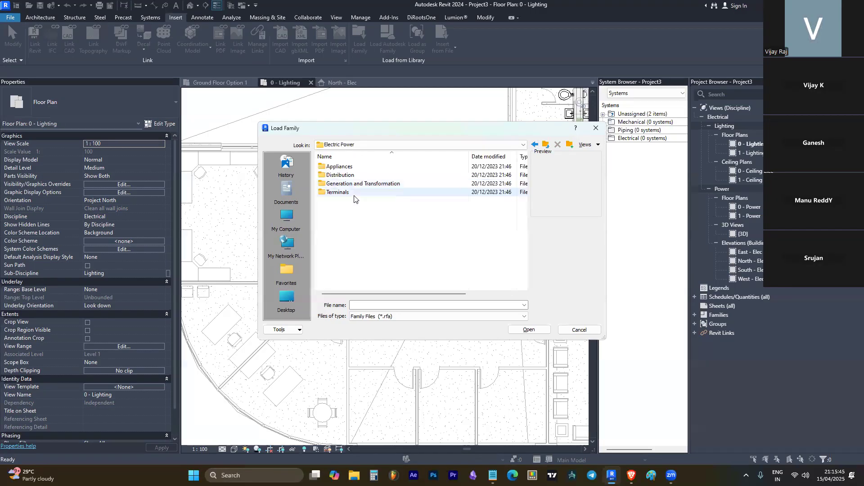
{"action": "double_click", "coordinate": [342, 192]}
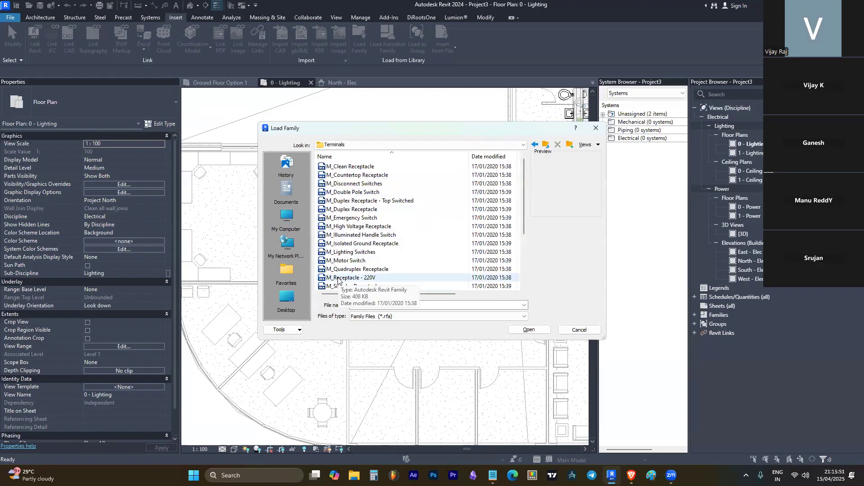
{"action": "scroll", "coordinate": [359, 253], "scroll_direction": "down", "scroll_amount": 3}
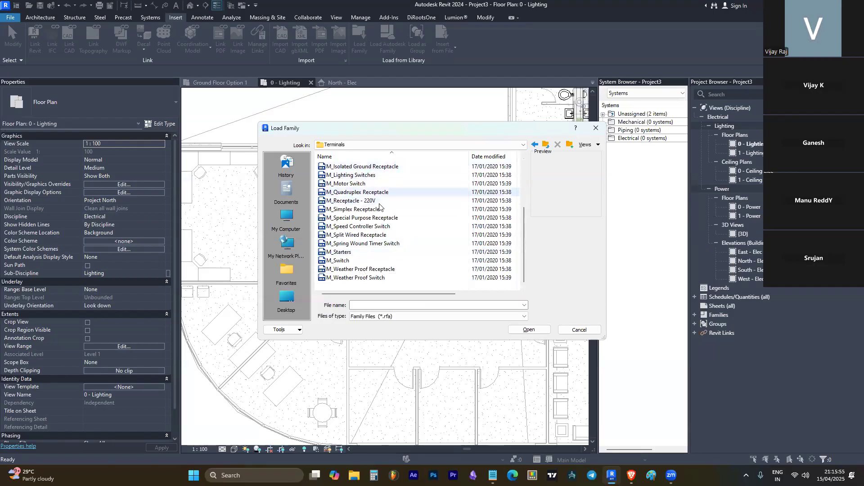
{"action": "scroll", "coordinate": [360, 274], "scroll_direction": "up", "scroll_amount": 3}
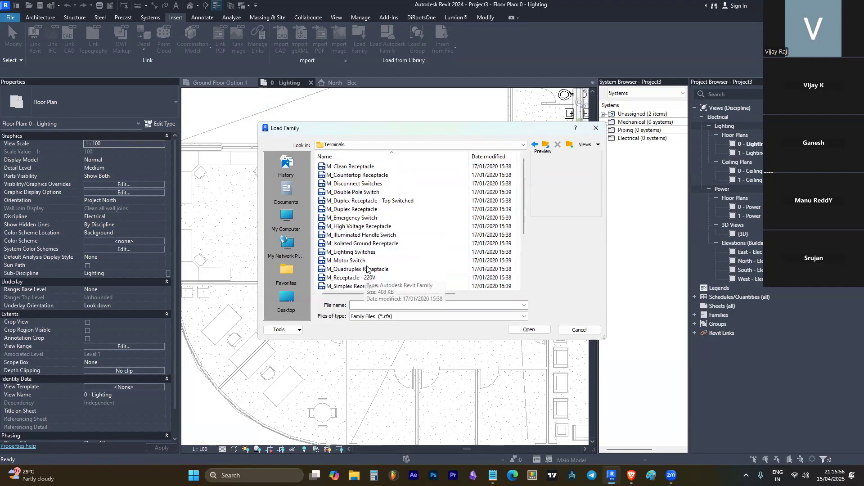
Preview the M_Double Pole Switch and M_Clean Receptacle families, check the remaining Terminals families, and close the family browser without loading any.
{"action": "left_click", "coordinate": [355, 166]}
{"action": "left_click", "coordinate": [368, 195]}
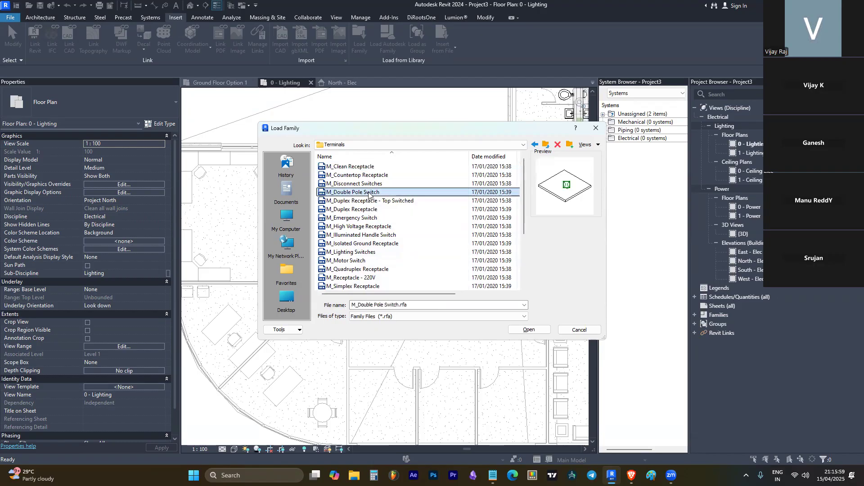
{"action": "left_click", "coordinate": [367, 167]}
{"action": "scroll", "coordinate": [369, 176], "scroll_direction": "down", "scroll_amount": 2}
{"action": "scroll", "coordinate": [368, 189], "scroll_direction": "up", "scroll_amount": 2}
{"action": "scroll", "coordinate": [355, 270], "scroll_direction": "down", "scroll_amount": 3}
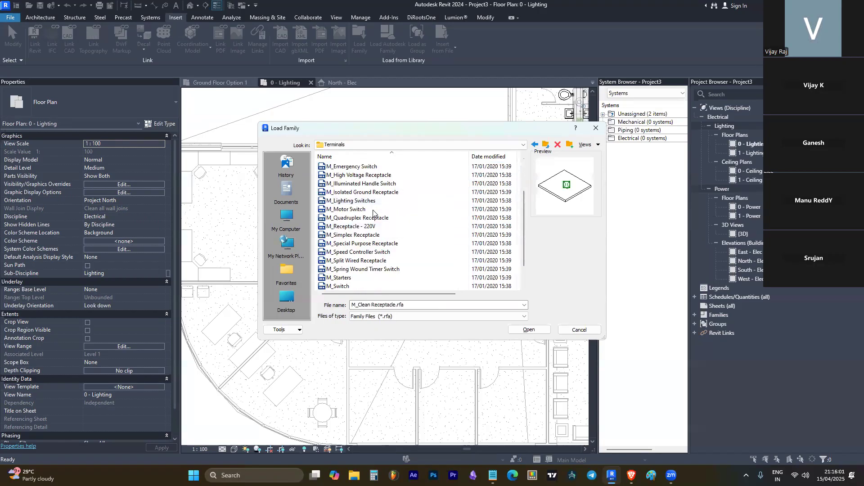
{"action": "key", "text": "Caps_Lock"}
{"action": "left_click", "coordinate": [373, 278]}
{"action": "key", "text": "Escape"}
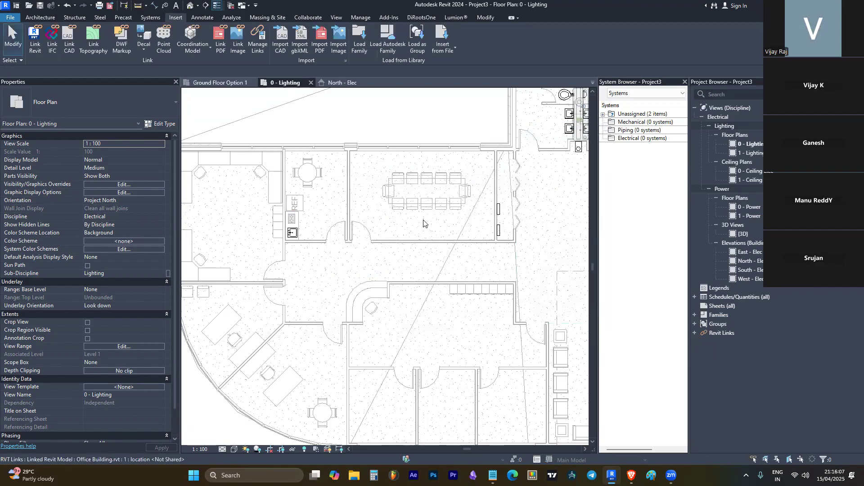
Start loading families from the Terminals folder, try a range selection from M_Clean Receptacle to M_Simplex Receptacle, and select only M_Duplex Receptacle.
{"action": "left_click", "coordinate": [360, 37]}
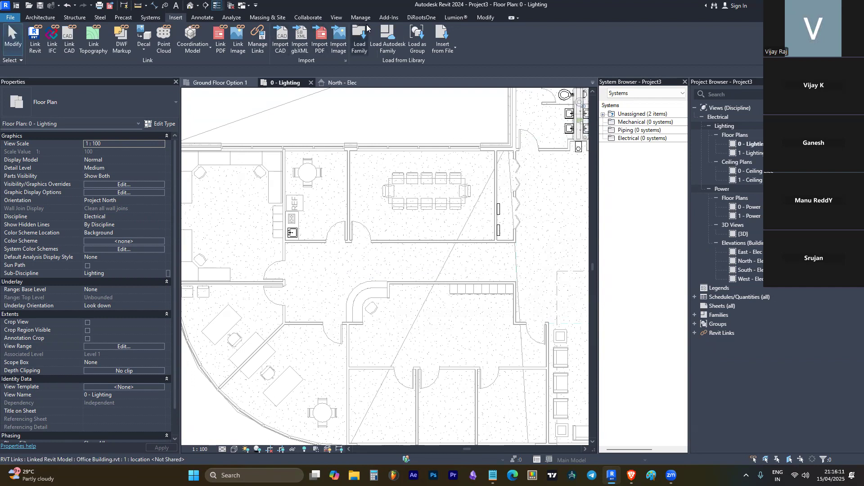
{"action": "left_click", "coordinate": [391, 167]}
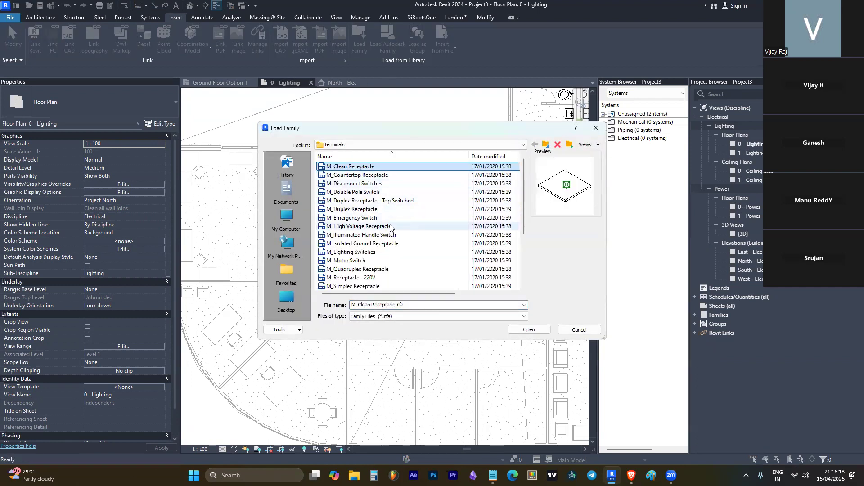
{"action": "left_click", "coordinate": [382, 244], "text": "shift"}
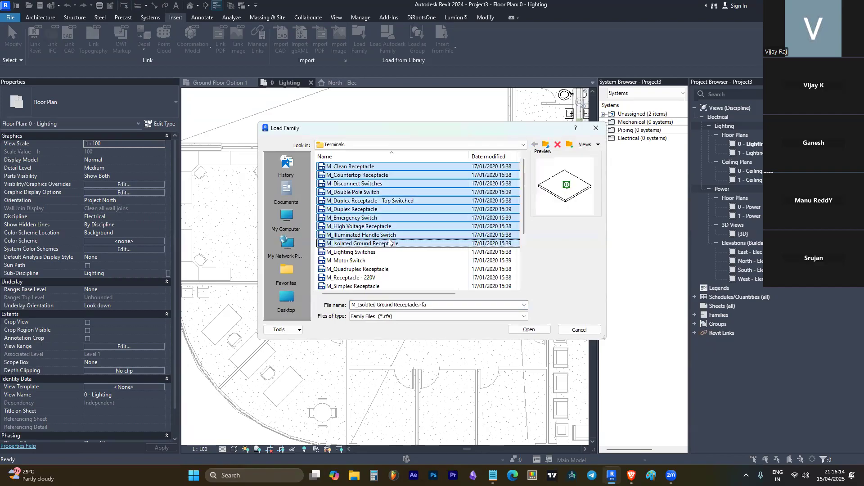
{"action": "left_click", "coordinate": [386, 270], "text": "shift"}
{"action": "left_click", "coordinate": [383, 287], "text": "shift"}
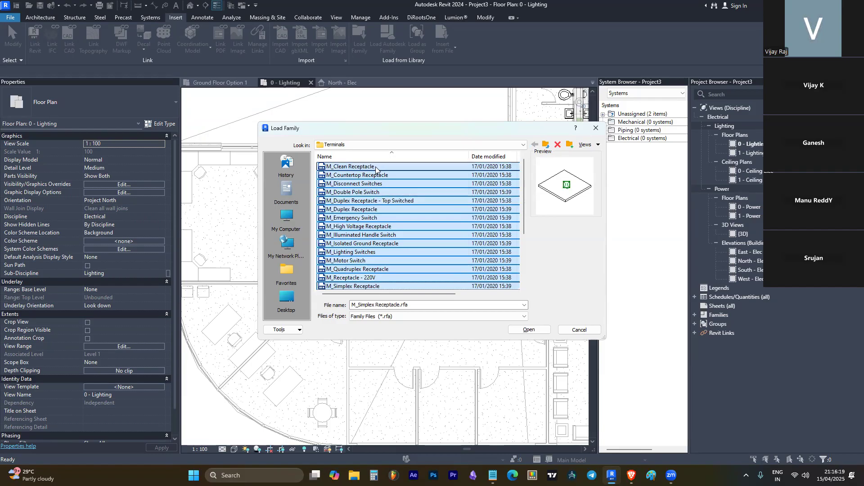
{"action": "left_click", "coordinate": [393, 201]}
{"action": "left_click", "coordinate": [381, 209]}
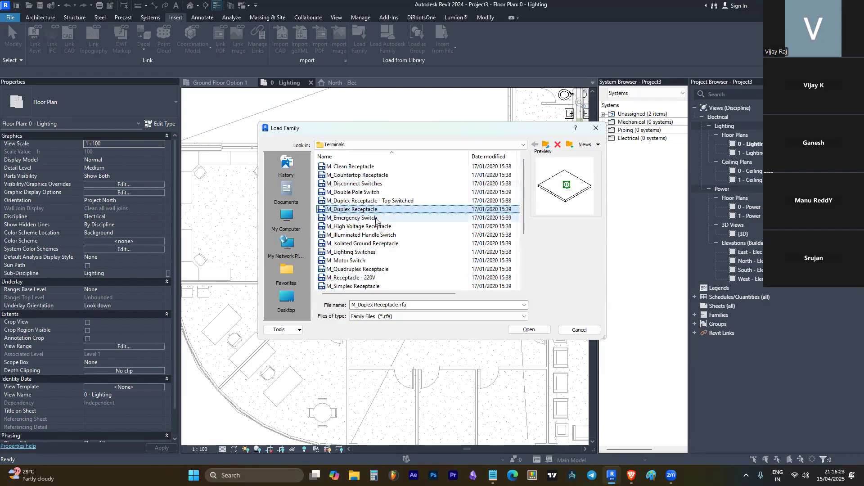
Add M_Switch and M_Lighting Switches to the family selection and load the chosen families into the project.
{"action": "scroll", "coordinate": [376, 219], "scroll_direction": "down", "scroll_amount": 2}
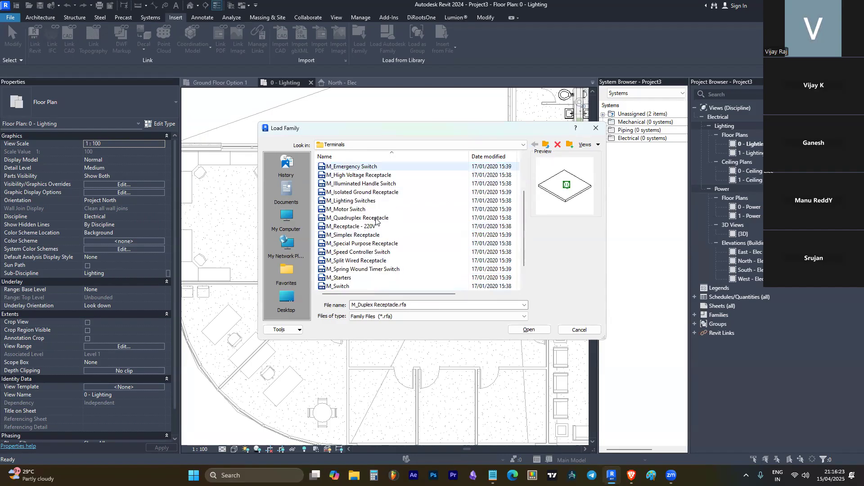
{"action": "left_click", "coordinate": [356, 286]}
{"action": "scroll", "coordinate": [380, 207], "scroll_direction": "up", "scroll_amount": 2}
{"action": "scroll", "coordinate": [380, 207], "scroll_direction": "down", "scroll_amount": 1}
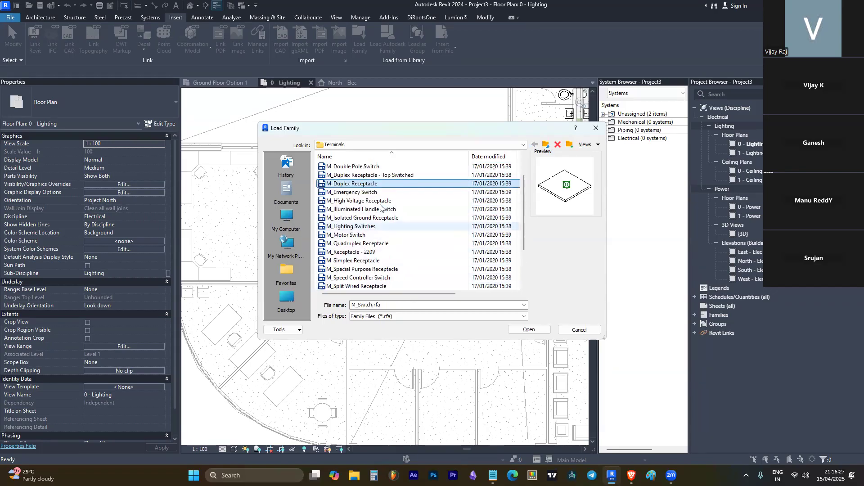
{"action": "scroll", "coordinate": [380, 207], "scroll_direction": "down", "scroll_amount": 1}
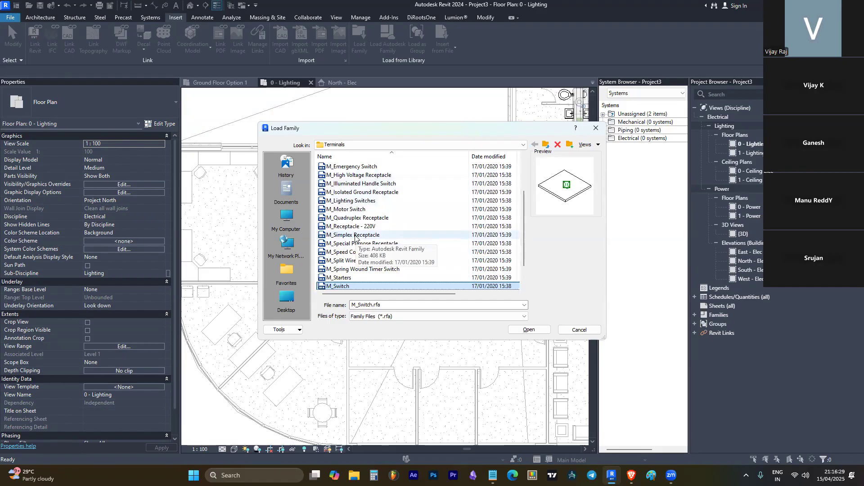
{"action": "scroll", "coordinate": [355, 238], "scroll_direction": "down", "scroll_amount": 1}
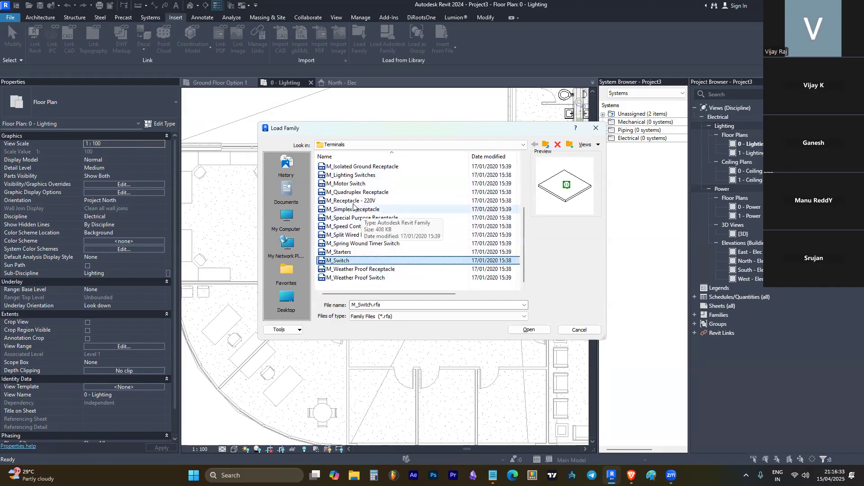
{"action": "scroll", "coordinate": [353, 207], "scroll_direction": "up", "scroll_amount": 1}
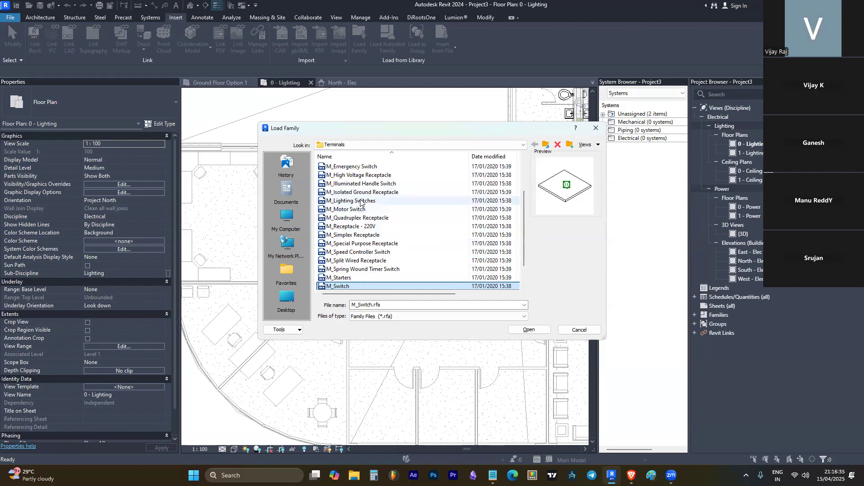
{"action": "left_click", "coordinate": [360, 201]}
{"action": "scroll", "coordinate": [374, 234], "scroll_direction": "up", "scroll_amount": 1}
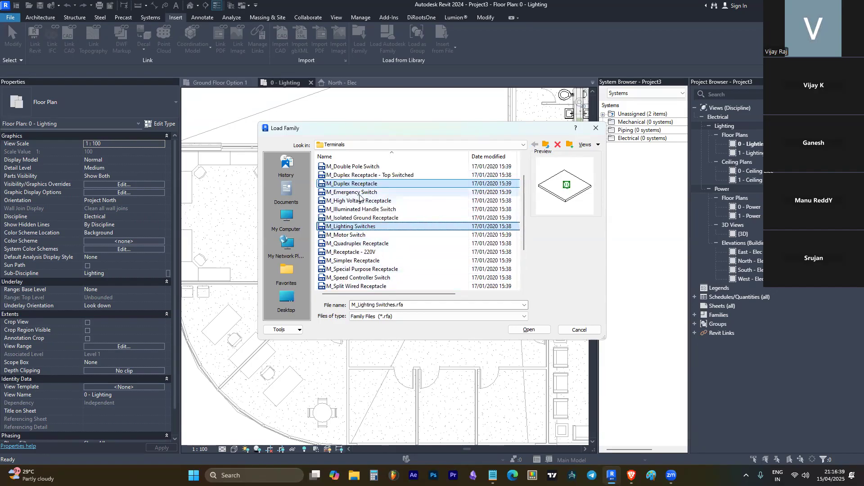
{"action": "scroll", "coordinate": [387, 220], "scroll_direction": "up", "scroll_amount": 1}
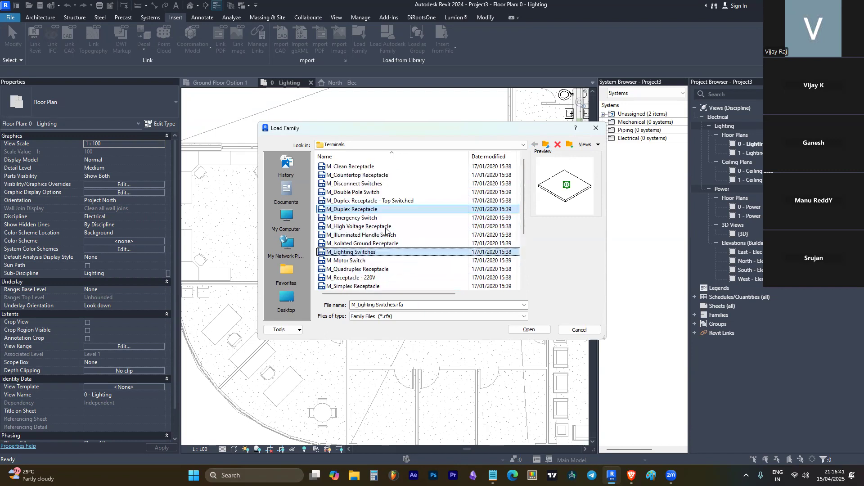
{"action": "scroll", "coordinate": [398, 216], "scroll_direction": "down", "scroll_amount": 3}
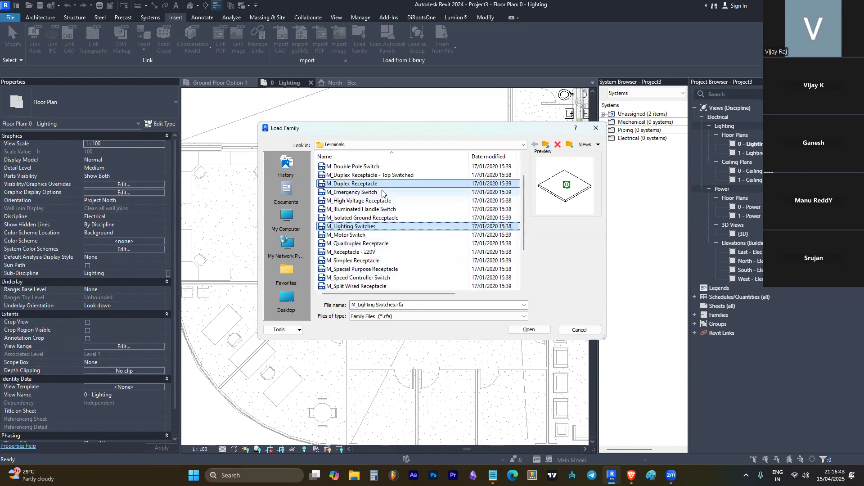
{"action": "left_click", "coordinate": [533, 332]}
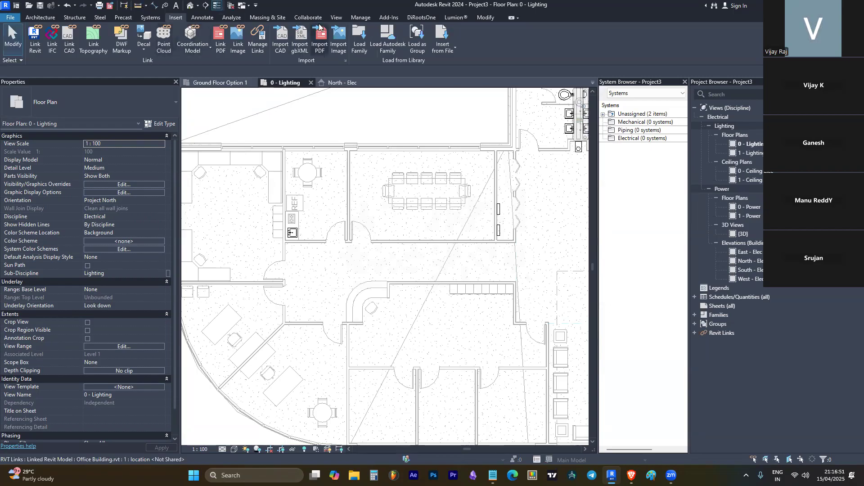
Place a Standard M_Duplex Receptacle electrical fixture on the office wall below the cabinets, near the kitchen sink corner.
{"action": "scroll", "coordinate": [318, 222], "scroll_direction": "down", "scroll_amount": 3}
{"action": "scroll", "coordinate": [286, 108], "scroll_direction": "up", "scroll_amount": 2}
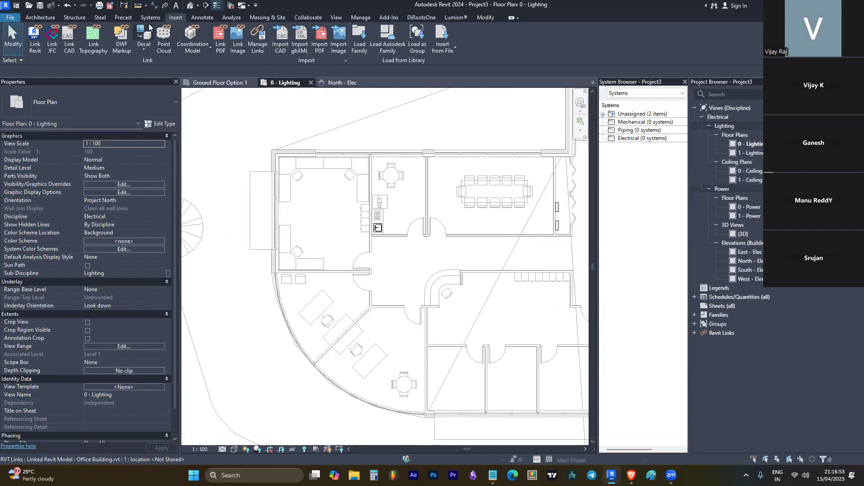
{"action": "left_click", "coordinate": [140, 18]}
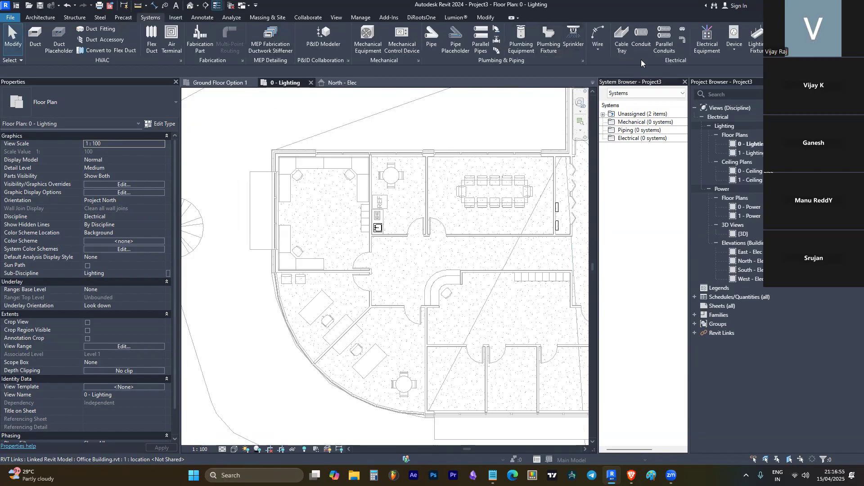
{"action": "left_click", "coordinate": [734, 50]}
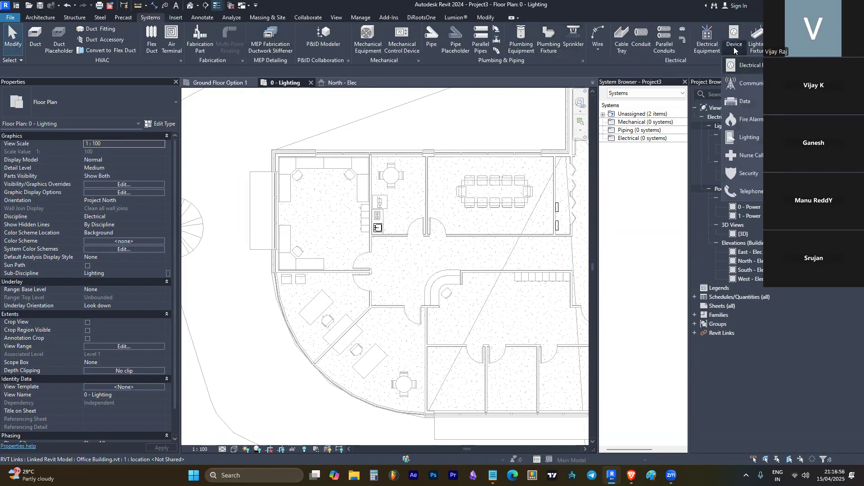
{"action": "left_click", "coordinate": [751, 68]}
{"action": "left_click", "coordinate": [109, 97]}
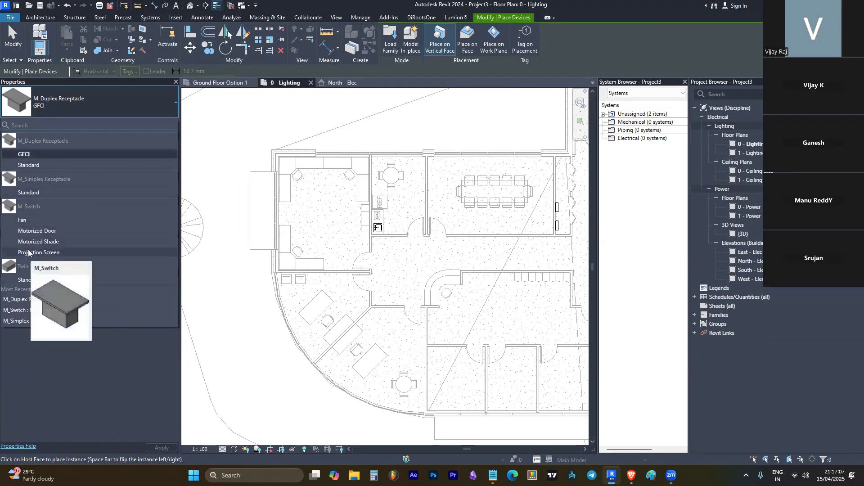
{"action": "left_click", "coordinate": [46, 164]}
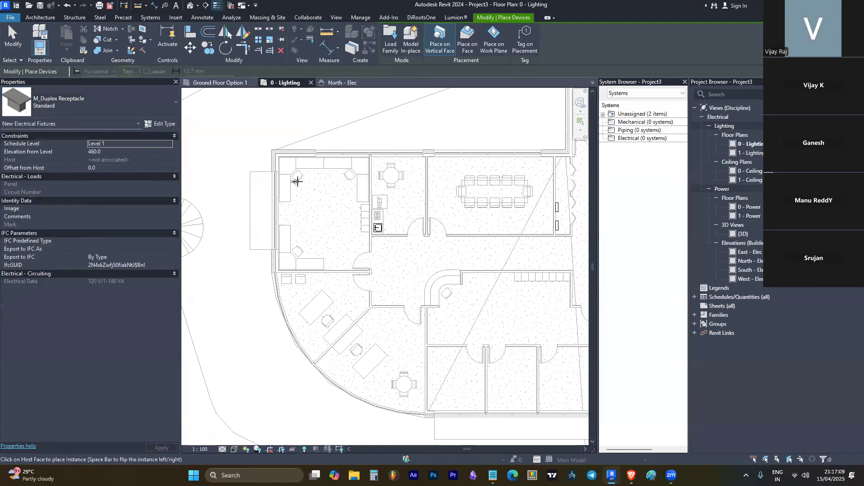
{"action": "scroll", "coordinate": [361, 203], "scroll_direction": "up", "scroll_amount": 2}
{"action": "scroll", "coordinate": [369, 252], "scroll_direction": "up", "scroll_amount": 2}
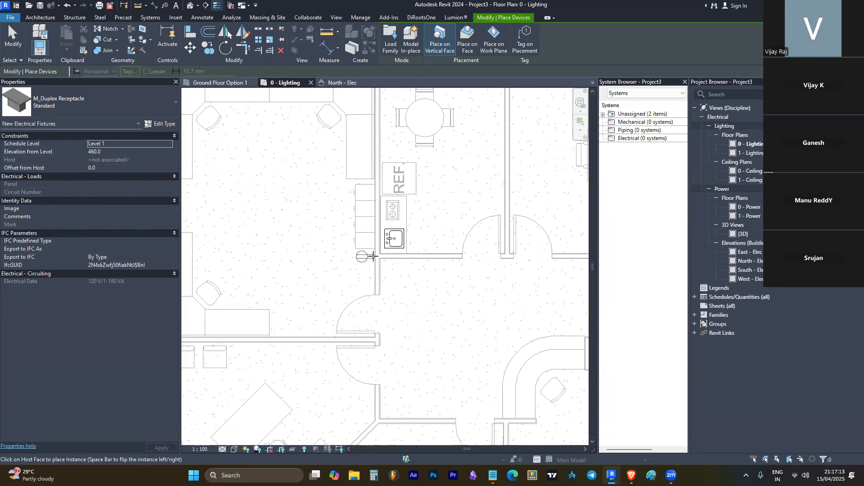
{"action": "left_click", "coordinate": [373, 256]}
Place another Standard M_Duplex Receptacle on the opposite exterior office wall between the two desks and finish placing devices.
{"action": "scroll", "coordinate": [373, 256], "scroll_direction": "down", "scroll_amount": 3}
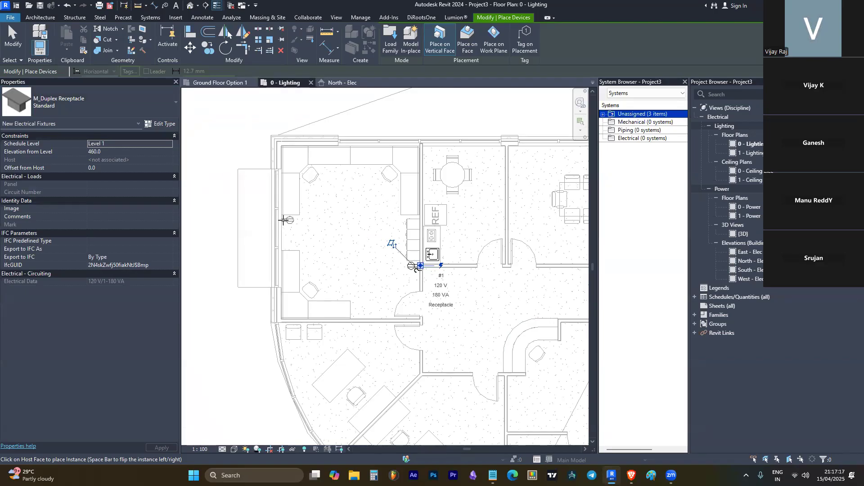
{"action": "left_click", "coordinate": [284, 220]}
{"action": "key", "text": "Escape"}
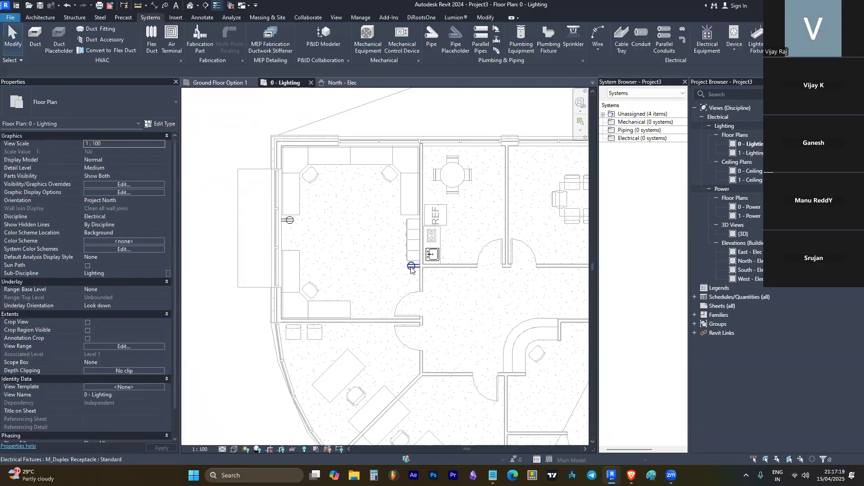
Show the receptacle near the kitchen sink corner in a 3D view limited to a section box around it.
{"action": "left_click", "coordinate": [410, 268]}
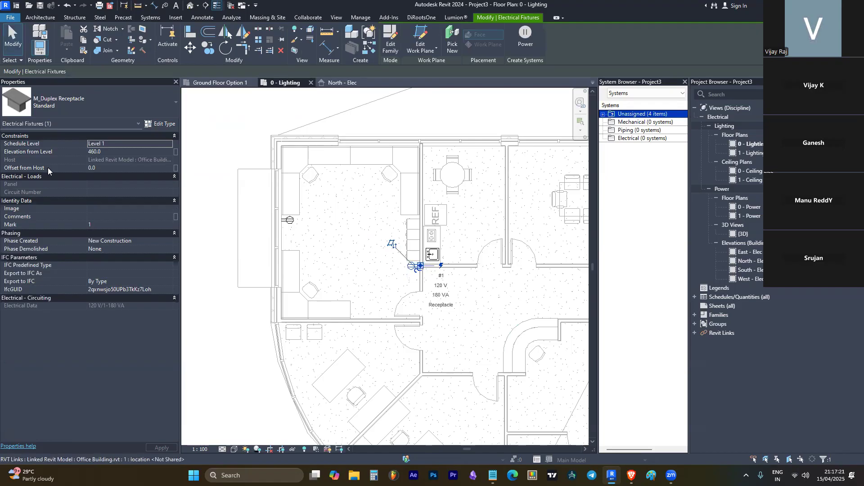
{"action": "middle_click_drag", "start_coordinate": [418, 297], "coordinate": [355, 238]}
{"action": "key", "text": "3"}
{"action": "key", "text": "d"}
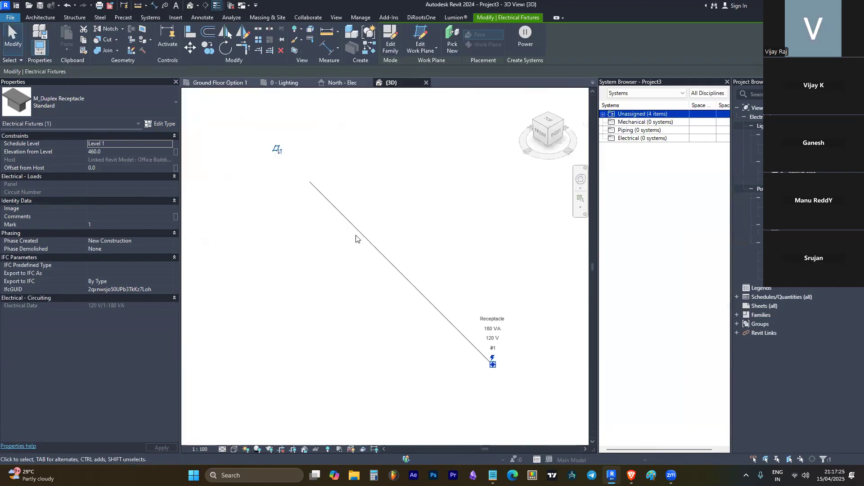
Examine the placed receptacle, its surrounding wall and the section box in the 3D view.
{"action": "scroll", "coordinate": [405, 292], "scroll_direction": "down", "scroll_amount": 3}
{"action": "scroll", "coordinate": [384, 315], "scroll_direction": "up", "scroll_amount": 4}
{"action": "scroll", "coordinate": [480, 352], "scroll_direction": "down", "scroll_amount": 2}
{"action": "scroll", "coordinate": [503, 364], "scroll_direction": "up", "scroll_amount": 3}
{"action": "scroll", "coordinate": [503, 361], "scroll_direction": "up", "scroll_amount": 1}
{"action": "scroll", "coordinate": [503, 361], "scroll_direction": "down", "scroll_amount": 5}
{"action": "scroll", "coordinate": [404, 274], "scroll_direction": "down", "scroll_amount": 6}
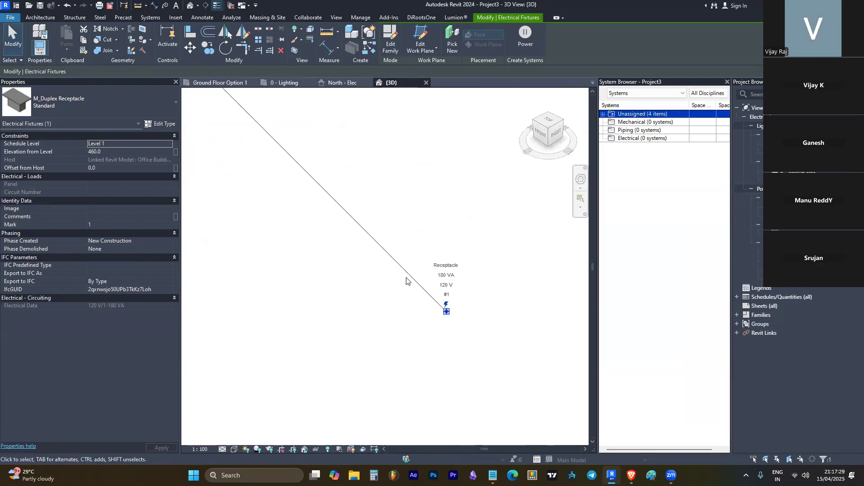
{"action": "key", "text": "Escape"}
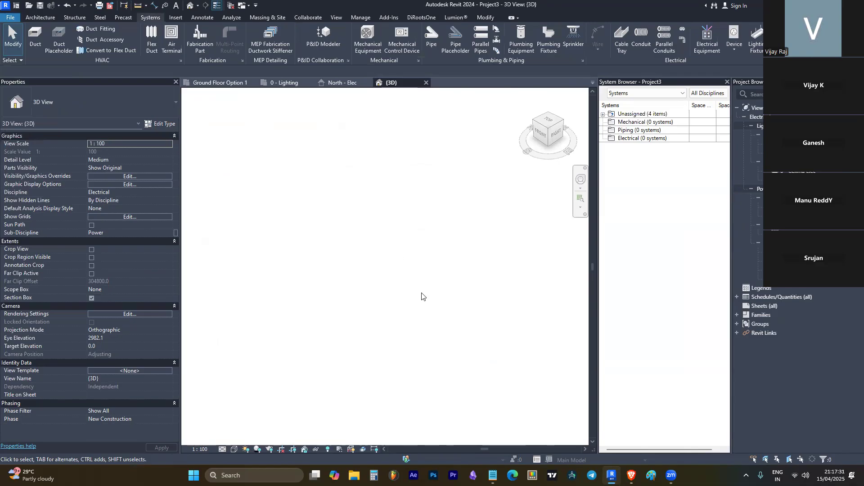
{"action": "left_click", "coordinate": [368, 266]}
{"action": "key", "text": "Escape"}
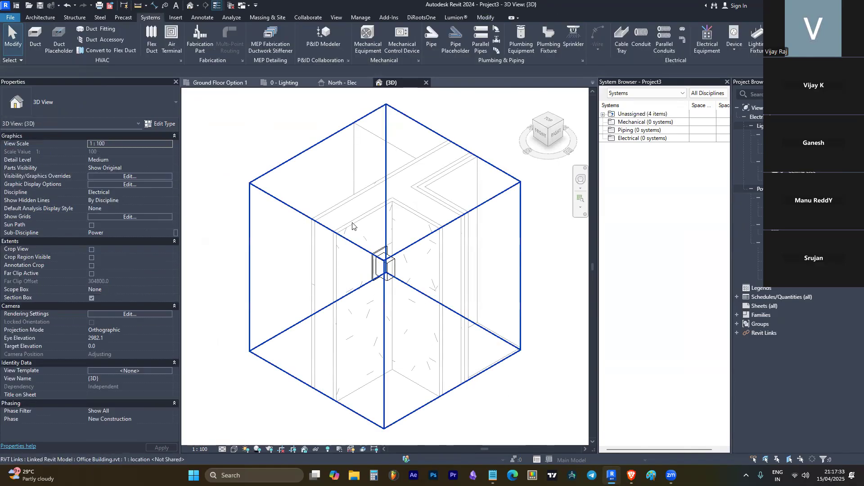
{"action": "left_click", "coordinate": [339, 231]}
{"action": "key", "text": "Escape"}
Turn on the Section Boxes annotation category in the 3D view's visibility overrides and apply it.
{"action": "scroll", "coordinate": [298, 164], "scroll_direction": "down", "scroll_amount": 4}
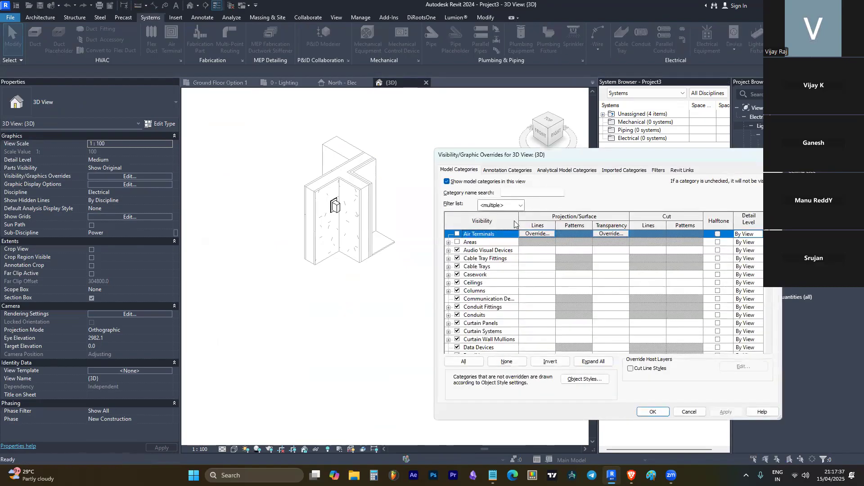
{"action": "left_click", "coordinate": [519, 171]}
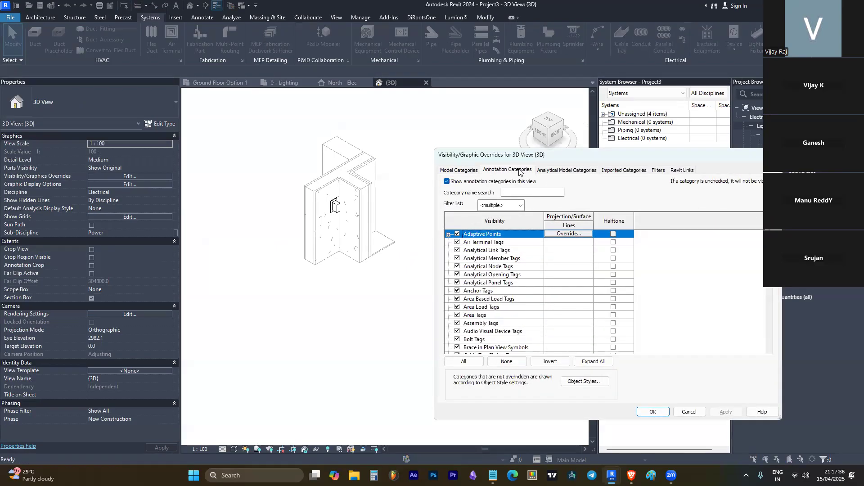
{"action": "left_click", "coordinate": [478, 309]}
{"action": "scroll", "coordinate": [477, 310], "scroll_direction": "down", "scroll_amount": 20}
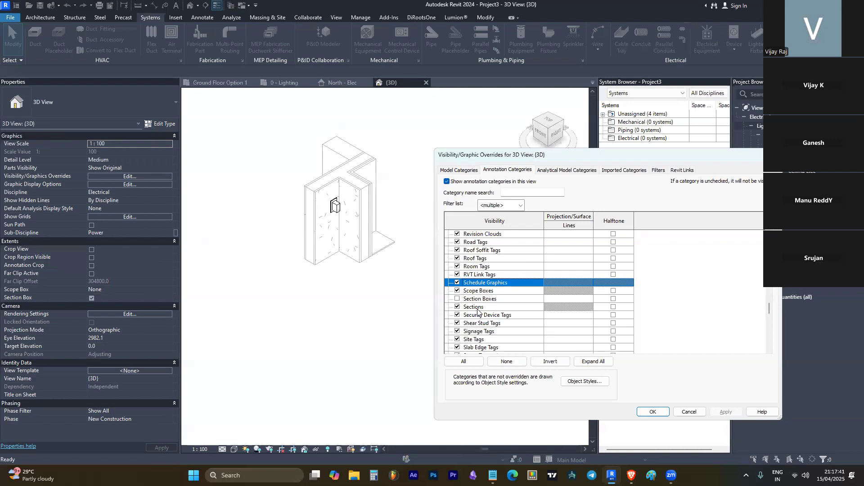
{"action": "left_click", "coordinate": [481, 299]}
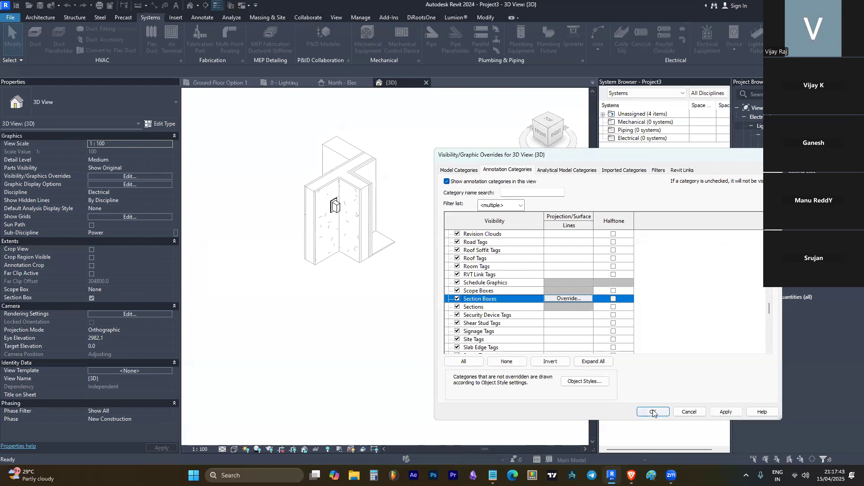
{"action": "left_click", "coordinate": [653, 412]}
Enlarge the section box around the receptacle to take in more of the office walls, the floor and the adjoining kitchen counter.
{"action": "left_click", "coordinate": [333, 246]}
{"action": "left_click_drag", "start_coordinate": [335, 245], "coordinate": [344, 306]}
{"action": "left_click_drag", "start_coordinate": [365, 255], "coordinate": [452, 306]}
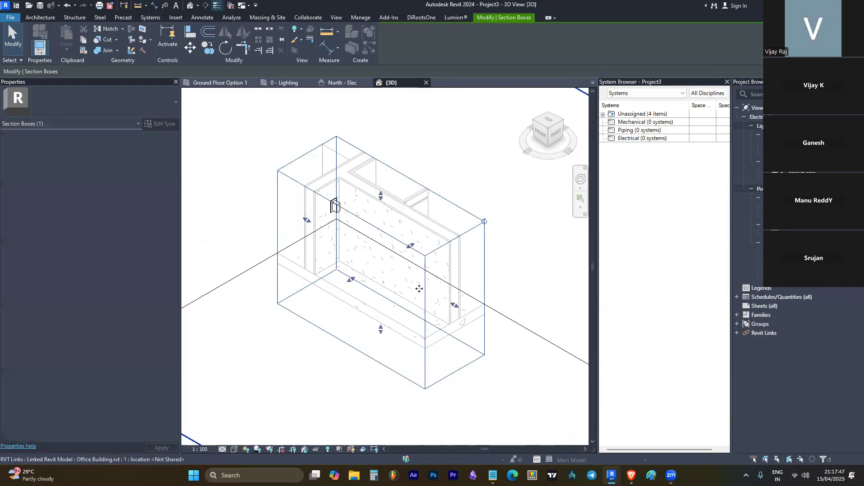
{"action": "left_click_drag", "start_coordinate": [353, 277], "coordinate": [253, 336]}
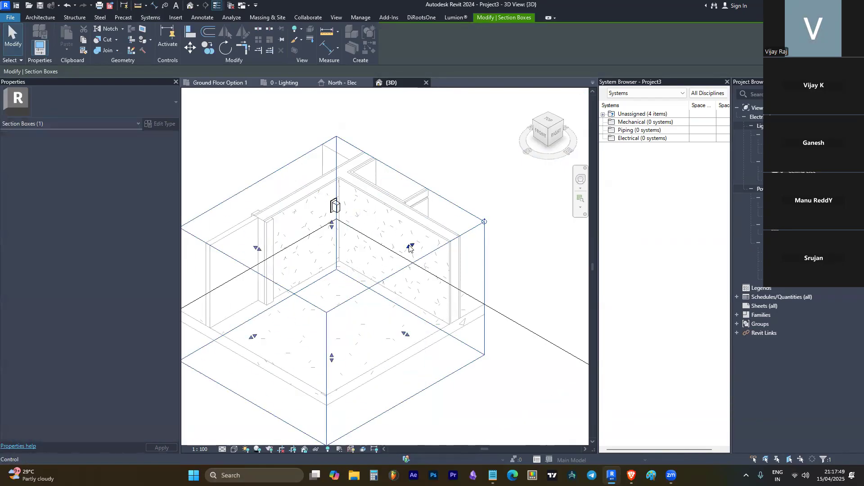
{"action": "left_click_drag", "start_coordinate": [410, 247], "coordinate": [494, 198]}
{"action": "left_click", "coordinate": [383, 135]}
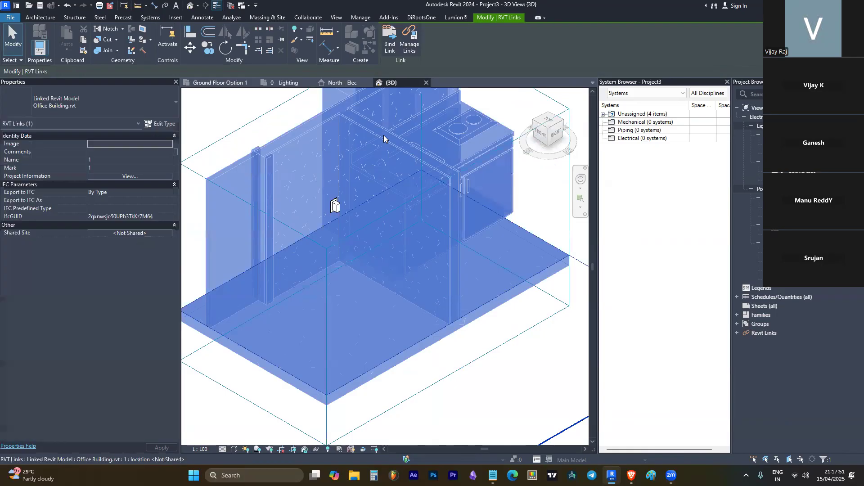
{"action": "left_click", "coordinate": [530, 291]}
{"action": "scroll", "coordinate": [529, 288], "scroll_direction": "down", "scroll_amount": 2}
{"action": "scroll", "coordinate": [420, 226], "scroll_direction": "up", "scroll_amount": 1}
{"action": "scroll", "coordinate": [422, 225], "scroll_direction": "down", "scroll_amount": 3}
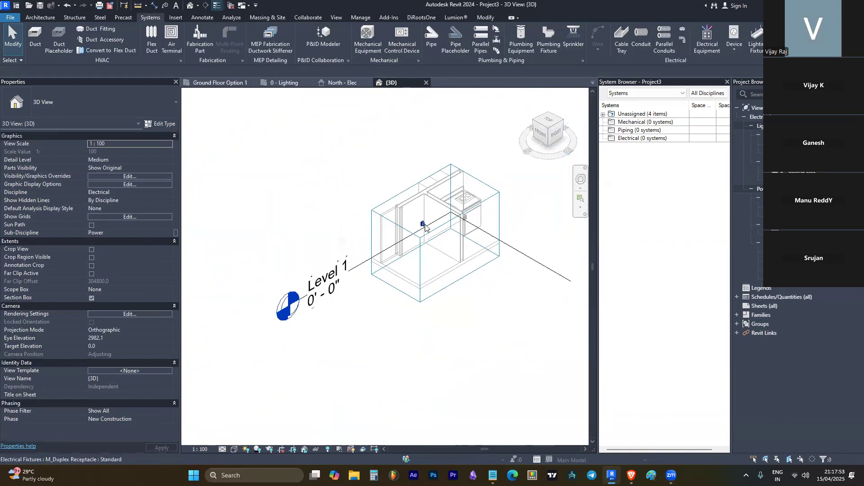
Raise the section box's top above the walls and extend its side to take in more of the receptacle wall.
{"action": "left_click", "coordinate": [401, 233]}
{"action": "left_click_drag", "start_coordinate": [435, 198], "coordinate": [435, 149]}
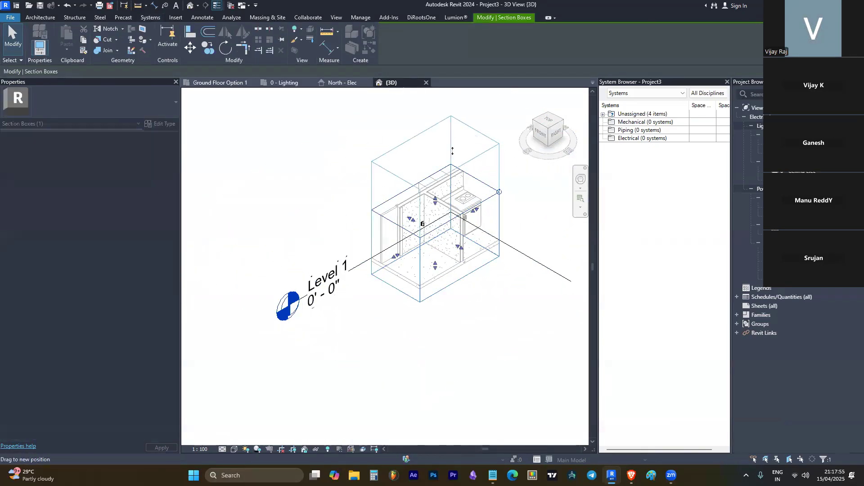
{"action": "left_click_drag", "start_coordinate": [395, 231], "coordinate": [316, 276]}
{"action": "left_click_drag", "start_coordinate": [455, 267], "coordinate": [422, 230], "text": "shift"}
{"action": "scroll", "coordinate": [448, 265], "scroll_direction": "up", "scroll_amount": 2}
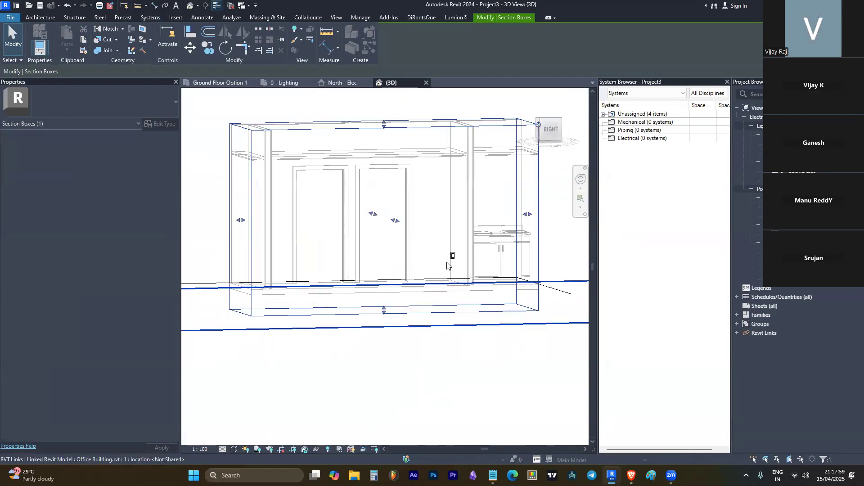
Try elevations from level of 1600, 1500 and 1400 on the duplex receptacle, viewing its height on the wall.
{"action": "left_click", "coordinate": [454, 257]}
{"action": "mouse_move", "coordinate": [439, 278]}
{"action": "middle_mouse_down", "text": "shift"}
{"action": "mouse_move", "coordinate": [536, 290]}
{"action": "mouse_move", "coordinate": [438, 278]}
{"action": "mouse_move", "coordinate": [424, 266]}
{"action": "middle_mouse_up", "text": "shift"}
{"action": "left_click", "coordinate": [123, 153]}
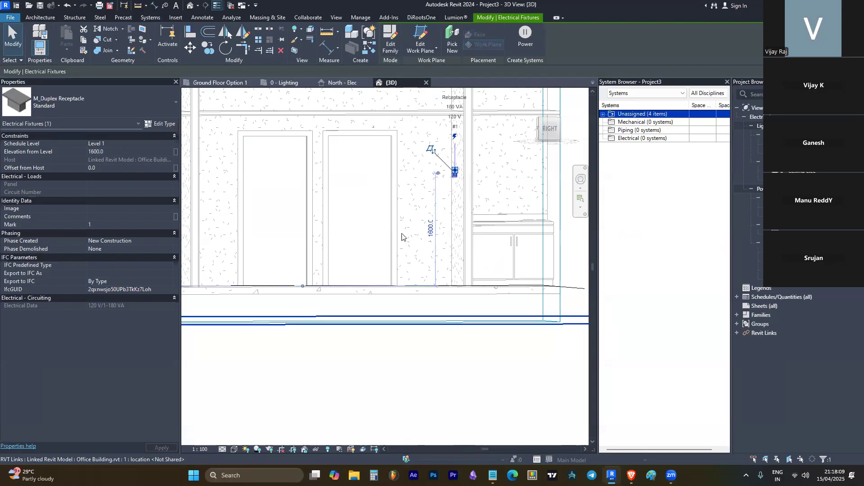
{"action": "left_click", "coordinate": [117, 152]}
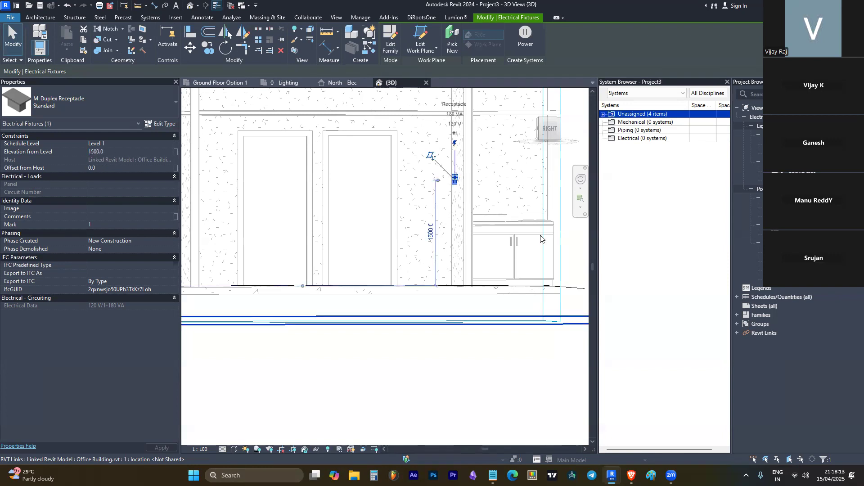
{"action": "left_click", "coordinate": [116, 152]}
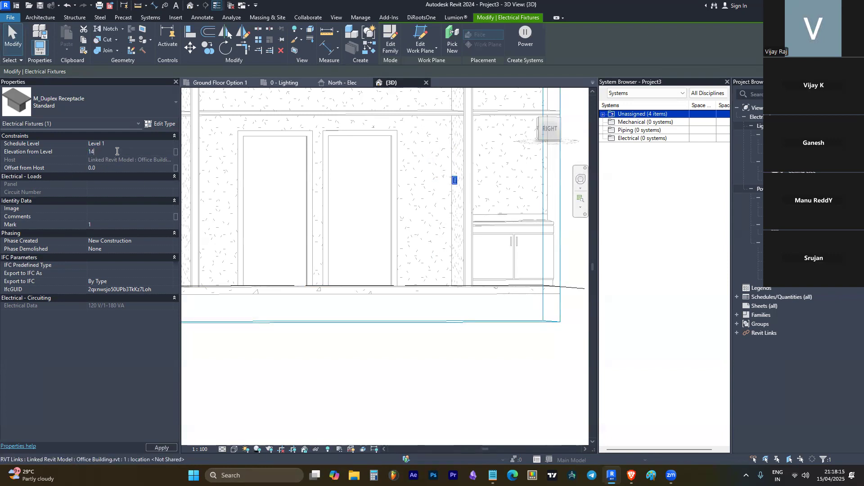
{"action": "scroll", "coordinate": [454, 227], "scroll_direction": "down", "scroll_amount": 3}
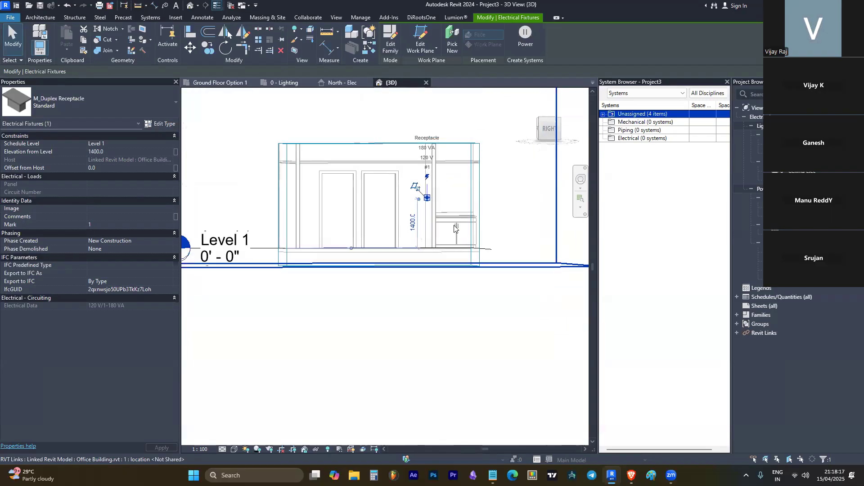
{"action": "middle_click_drag", "start_coordinate": [406, 252], "coordinate": [420, 285], "text": "shift"}
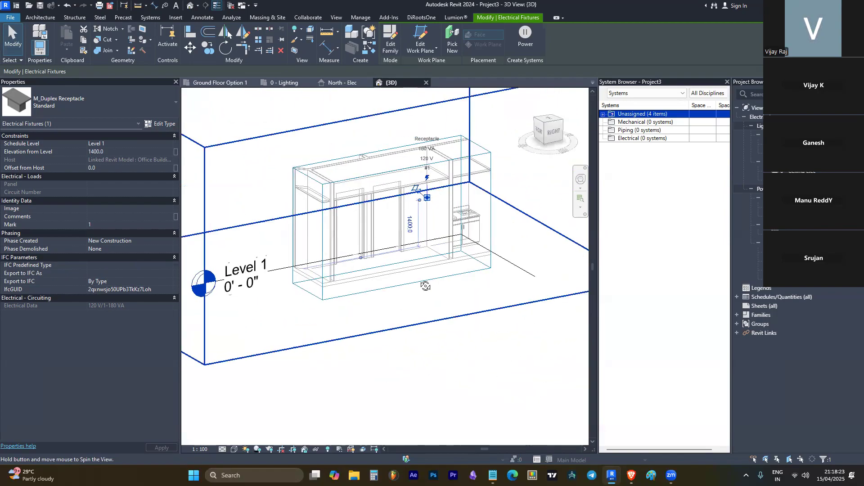
{"action": "scroll", "coordinate": [414, 250], "scroll_direction": "up", "scroll_amount": 6}
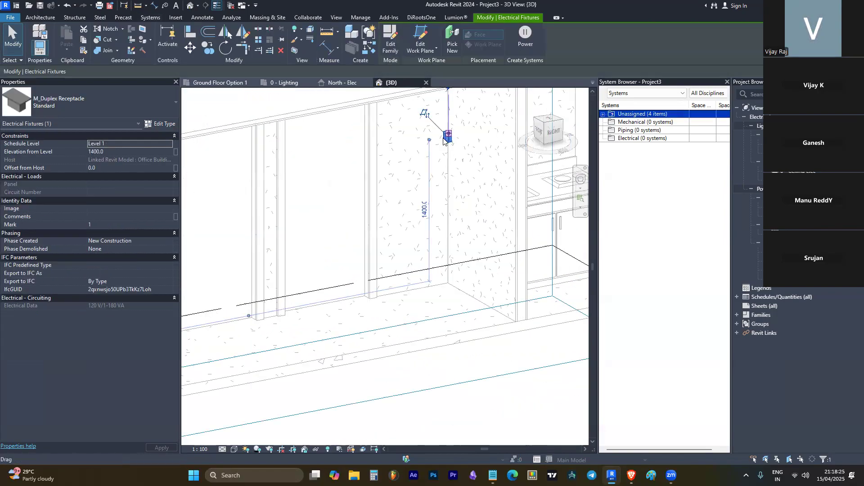
Set the duplex receptacle's elevation from level to 1000.
{"action": "left_click", "coordinate": [121, 150]}
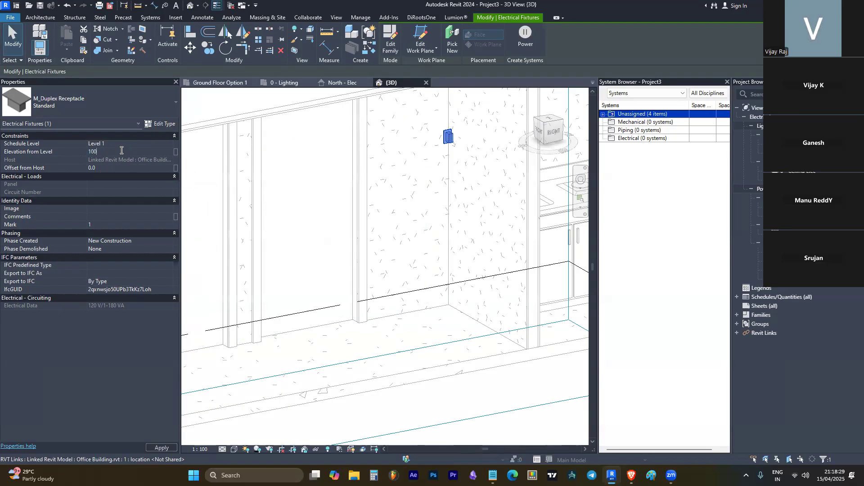
{"action": "left_click", "coordinate": [345, 192]}
Detach the 3D view into a separate window beside the 0 - Lighting floor plan.
{"action": "scroll", "coordinate": [399, 185], "scroll_direction": "down", "scroll_amount": 3}
{"action": "scroll", "coordinate": [436, 183], "scroll_direction": "up", "scroll_amount": 1}
{"action": "left_click", "coordinate": [432, 183]}
{"action": "scroll", "coordinate": [432, 182], "scroll_direction": "up", "scroll_amount": 2}
{"action": "left_click_drag", "start_coordinate": [403, 82], "coordinate": [586, 137]}
{"action": "scroll", "coordinate": [293, 324], "scroll_direction": "up", "scroll_amount": 8}
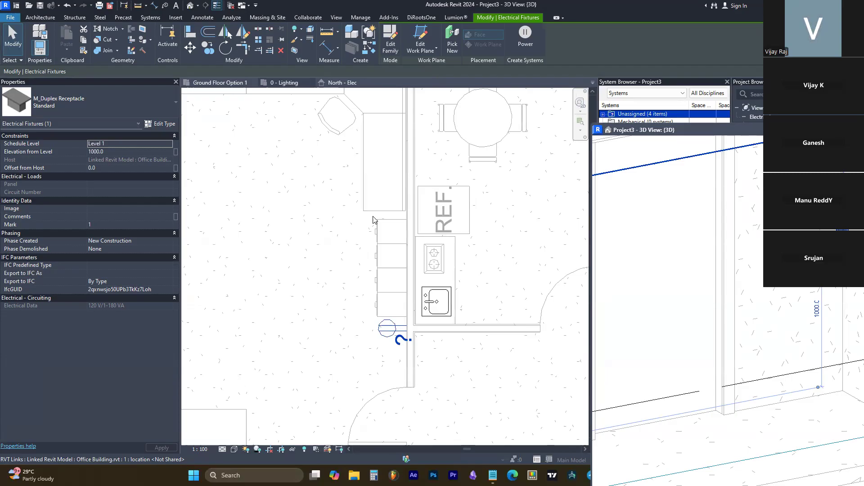
Examine the receptacle beside the filing cabinets in both the 0 - Lighting plan and the 3D view.
{"action": "scroll", "coordinate": [372, 219], "scroll_direction": "down", "scroll_amount": 3}
{"action": "left_click", "coordinate": [384, 270]}
{"action": "left_click", "coordinate": [382, 305]}
{"action": "scroll", "coordinate": [701, 256], "scroll_direction": "down", "scroll_amount": 5}
{"action": "key", "text": "Escape"}
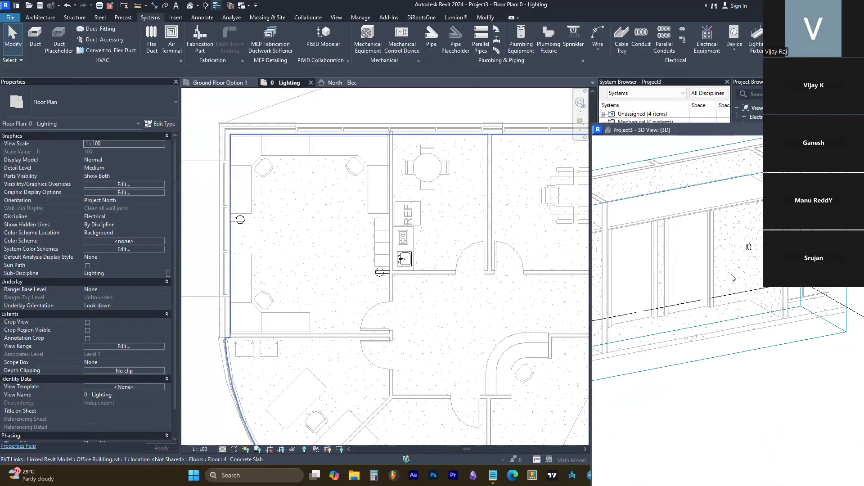
{"action": "left_click", "coordinate": [749, 247]}
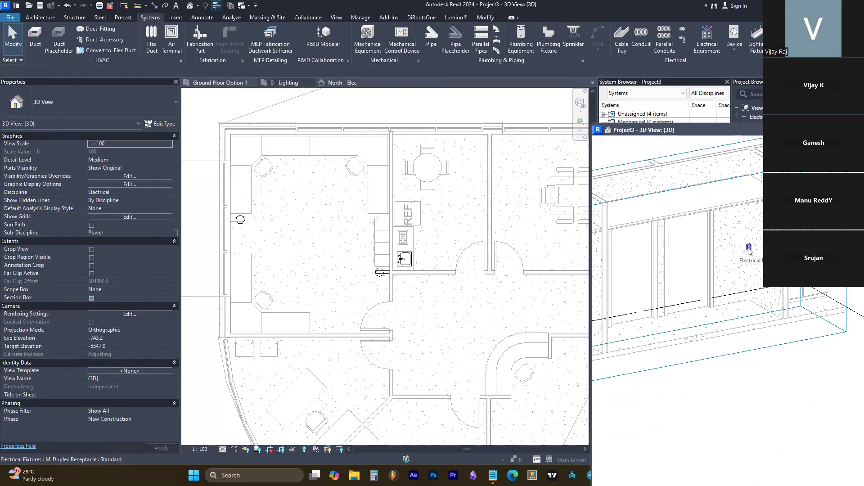
{"action": "left_click", "coordinate": [749, 248]}
{"action": "middle_click_drag", "start_coordinate": [749, 248], "coordinate": [672, 306], "text": "shift"}
{"action": "mouse_move", "coordinate": [682, 277]}
{"action": "middle_mouse_down", "text": "shift"}
{"action": "mouse_move", "coordinate": [671, 324]}
{"action": "mouse_move", "coordinate": [634, 322]}
{"action": "mouse_move", "coordinate": [530, 263]}
{"action": "middle_mouse_up", "text": "shift"}
{"action": "key", "text": "Escape"}
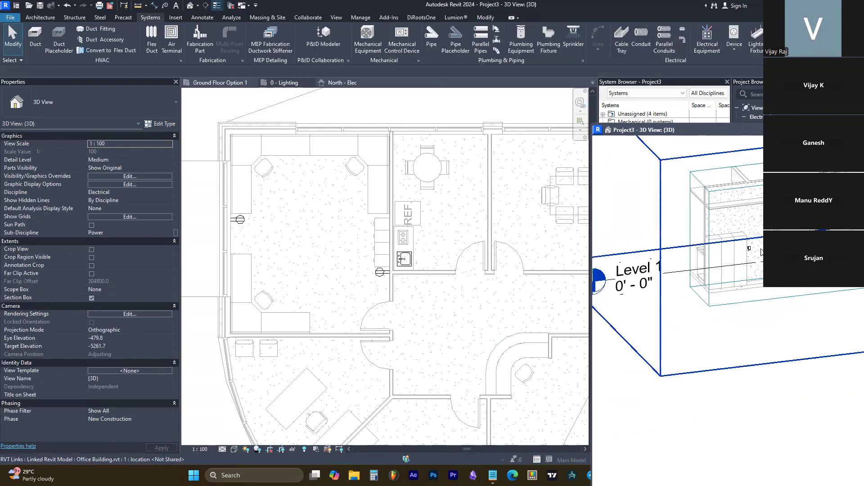
{"action": "scroll", "coordinate": [749, 246], "scroll_direction": "up", "scroll_amount": 5}
{"action": "left_click", "coordinate": [751, 239]}
{"action": "middle_click_drag", "start_coordinate": [752, 241], "coordinate": [731, 292], "text": "shift"}
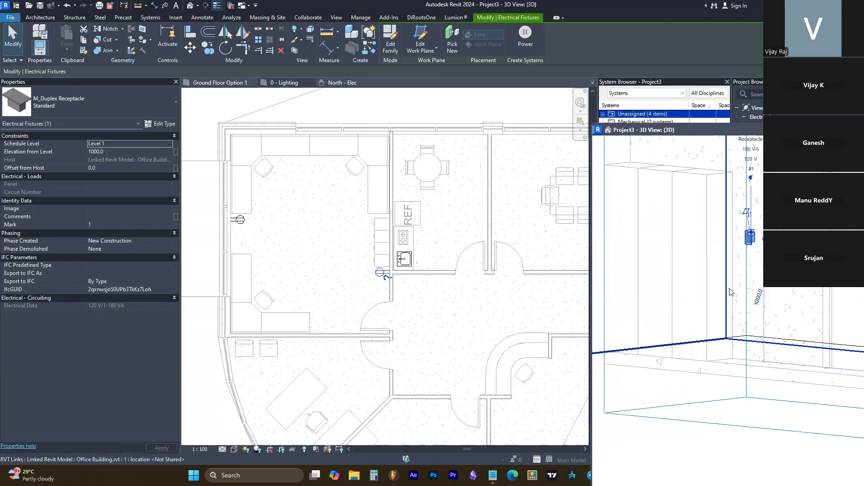
{"action": "key", "text": "Escape"}
Enlarge the 3D view's section box on several sides to take in the office room with its desks and filing cabinets.
{"action": "scroll", "coordinate": [765, 333], "scroll_direction": "down", "scroll_amount": 3}
{"action": "left_click", "coordinate": [710, 329]}
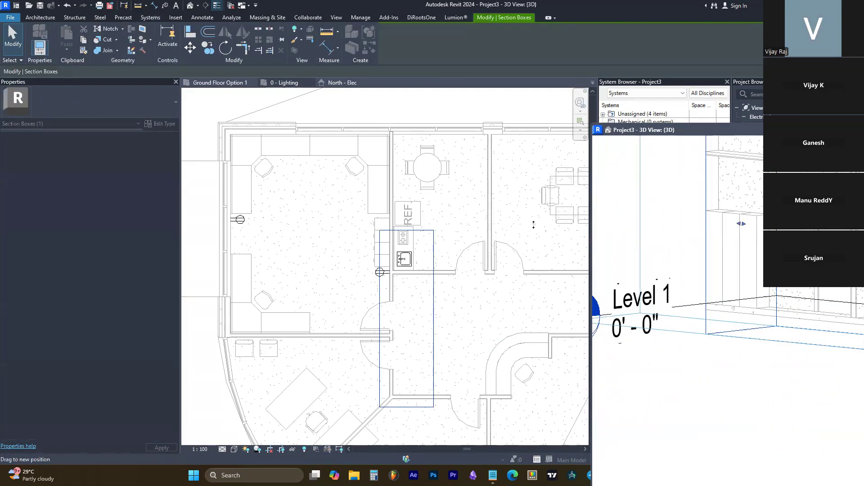
{"action": "middle_click_drag", "start_coordinate": [646, 231], "coordinate": [755, 311], "text": "shift"}
{"action": "left_click_drag", "start_coordinate": [813, 255], "coordinate": [737, 274]}
{"action": "middle_click_drag", "start_coordinate": [735, 284], "coordinate": [741, 152], "text": "shift"}
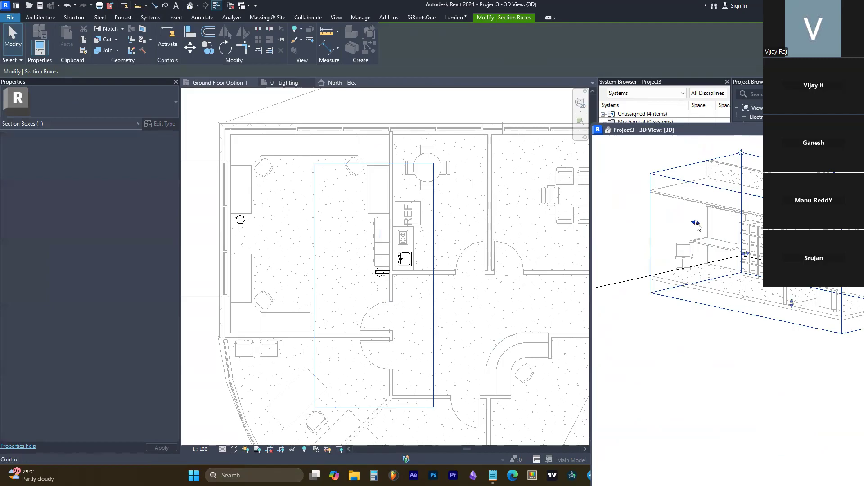
{"action": "left_click_drag", "start_coordinate": [696, 223], "coordinate": [640, 199]}
{"action": "scroll", "coordinate": [798, 223], "scroll_direction": "down", "scroll_amount": 1}
{"action": "left_click_drag", "start_coordinate": [735, 241], "coordinate": [690, 252]}
{"action": "middle_click_drag", "start_coordinate": [755, 195], "coordinate": [671, 205], "text": "shift"}
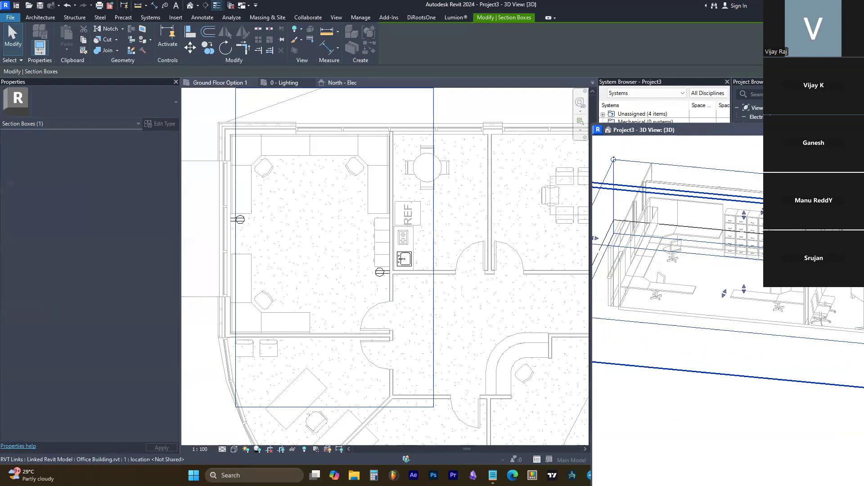
{"action": "scroll", "coordinate": [729, 216], "scroll_direction": "up", "scroll_amount": 3}
{"action": "key", "text": "Escape"}
Copy the receptacle in the 0 - Lighting plan along the same wall to behind the desk, opposite the round table.
{"action": "left_click", "coordinate": [383, 272]}
{"action": "key", "text": "Escape"}
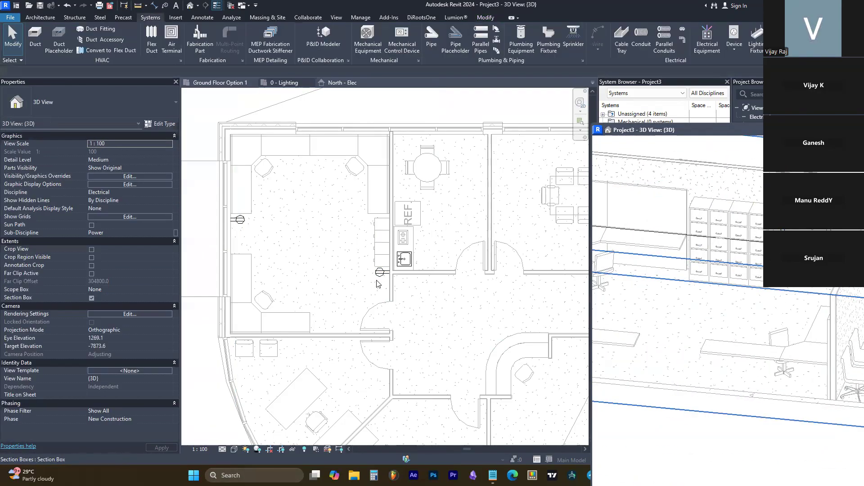
{"action": "left_click", "coordinate": [379, 275]}
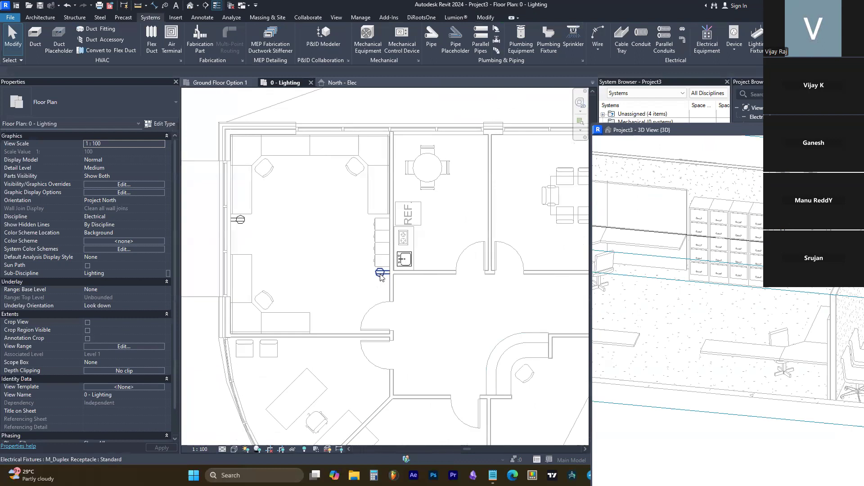
{"action": "scroll", "coordinate": [682, 195], "scroll_direction": "down", "scroll_amount": 5}
{"action": "scroll", "coordinate": [587, 216], "scroll_direction": "up", "scroll_amount": 1}
{"action": "scroll", "coordinate": [477, 258], "scroll_direction": "up", "scroll_amount": 1}
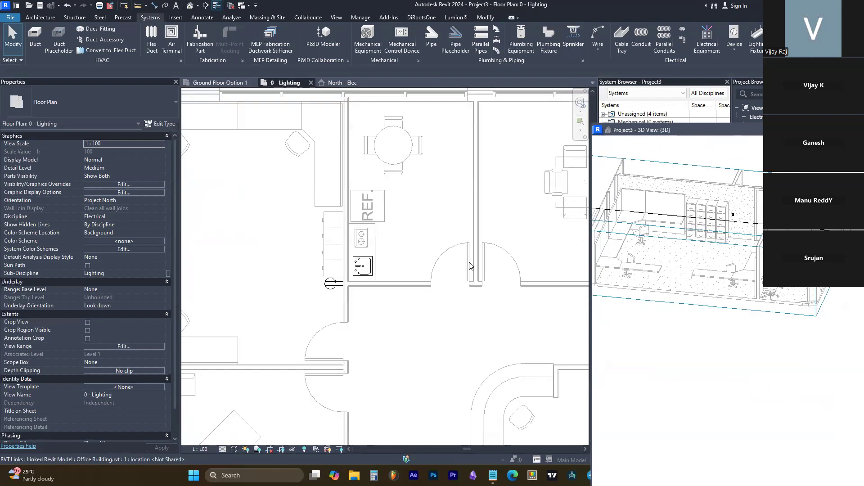
{"action": "scroll", "coordinate": [470, 266], "scroll_direction": "up", "scroll_amount": 1}
{"action": "scroll", "coordinate": [533, 267], "scroll_direction": "down", "scroll_amount": 1}
{"action": "scroll", "coordinate": [531, 266], "scroll_direction": "down", "scroll_amount": 3}
{"action": "scroll", "coordinate": [407, 283], "scroll_direction": "up", "scroll_amount": 1}
{"action": "left_click", "coordinate": [407, 284]}
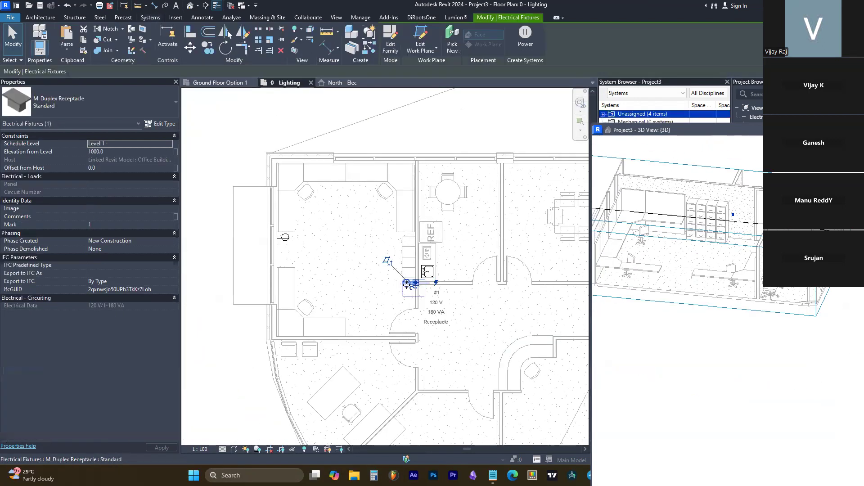
{"action": "scroll", "coordinate": [406, 283], "scroll_direction": "up", "scroll_amount": 3}
{"action": "left_click_drag", "start_coordinate": [399, 149], "coordinate": [409, 131], "text": "ctrl"}
{"action": "scroll", "coordinate": [410, 135], "scroll_direction": "down", "scroll_amount": 3}
{"action": "scroll", "coordinate": [446, 216], "scroll_direction": "up", "scroll_amount": 4}
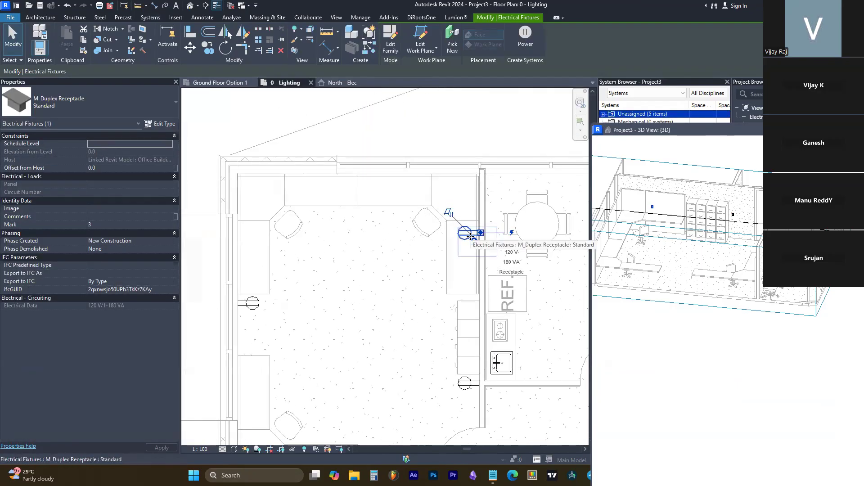
Use Create Similar to place two more duplex receptacles on the office's north wall, behind the long desks.
{"action": "key", "text": "c"}
{"action": "key", "text": "s"}
{"action": "left_click", "coordinate": [414, 177]}
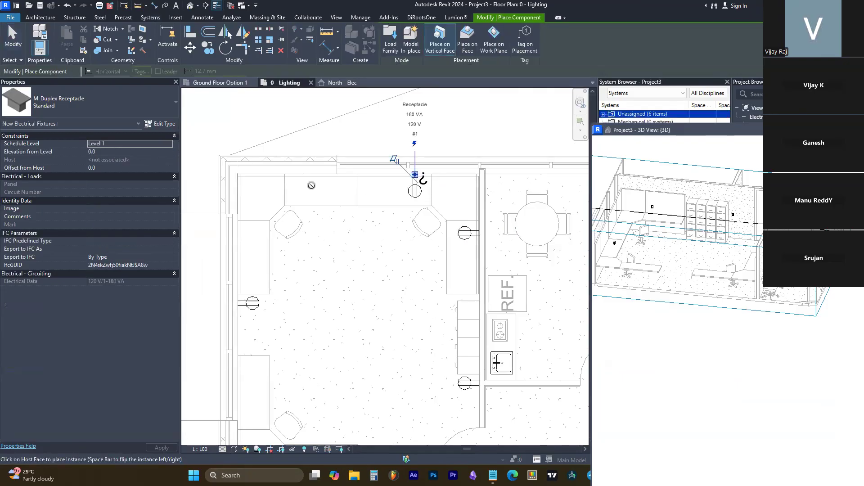
{"action": "left_click", "coordinate": [304, 177]}
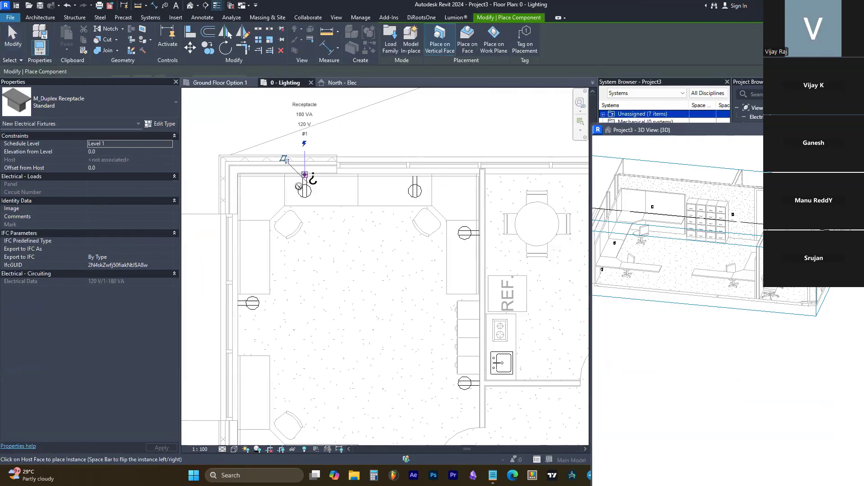
{"action": "key", "text": "Escape"}
{"action": "key", "text": "Escape"}
Compare the elevation properties of the new and original receptacles in the 3D view.
{"action": "scroll", "coordinate": [760, 248], "scroll_direction": "up", "scroll_amount": 5}
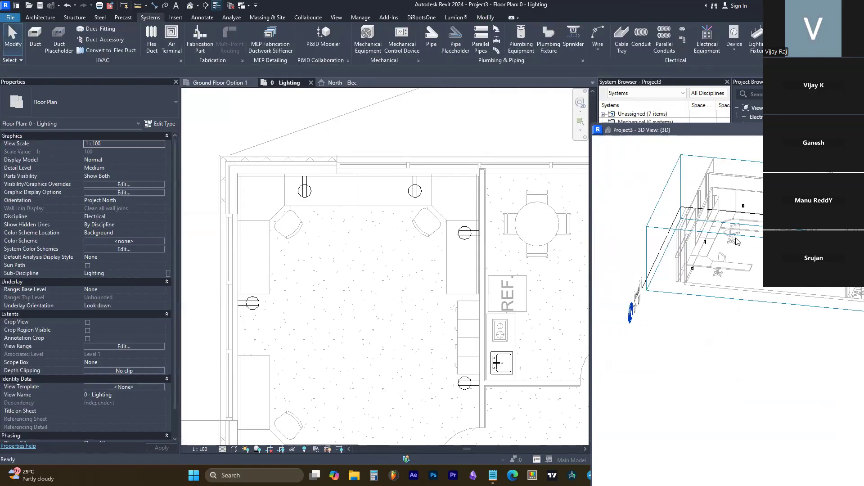
{"action": "middle_click_drag", "start_coordinate": [760, 252], "coordinate": [744, 227], "text": "shift"}
{"action": "left_click", "coordinate": [759, 250]}
{"action": "scroll", "coordinate": [671, 263], "scroll_direction": "down", "scroll_amount": 8}
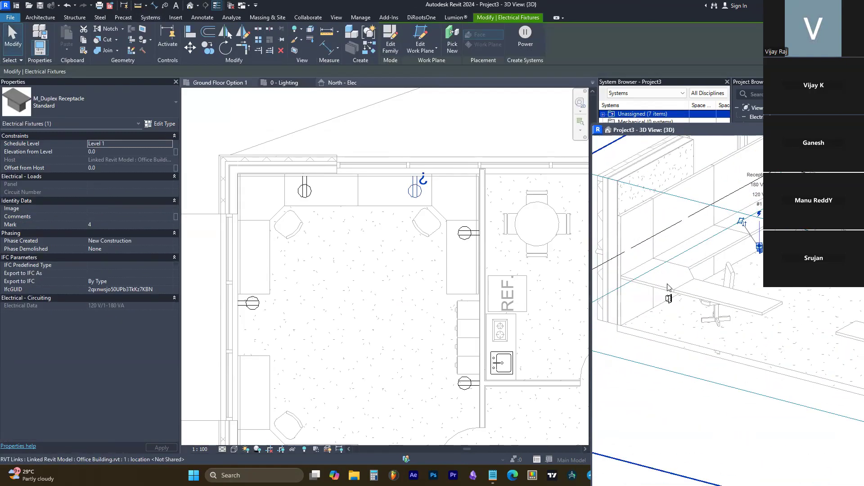
{"action": "mouse_move", "coordinate": [727, 266]}
{"action": "middle_mouse_down", "text": "shift"}
{"action": "mouse_move", "coordinate": [717, 245]}
{"action": "mouse_move", "coordinate": [720, 254]}
{"action": "middle_mouse_up", "text": "shift"}
{"action": "scroll", "coordinate": [721, 256], "scroll_direction": "up", "scroll_amount": 3}
{"action": "scroll", "coordinate": [718, 254], "scroll_direction": "up", "scroll_amount": 1}
{"action": "left_click", "coordinate": [716, 257]}
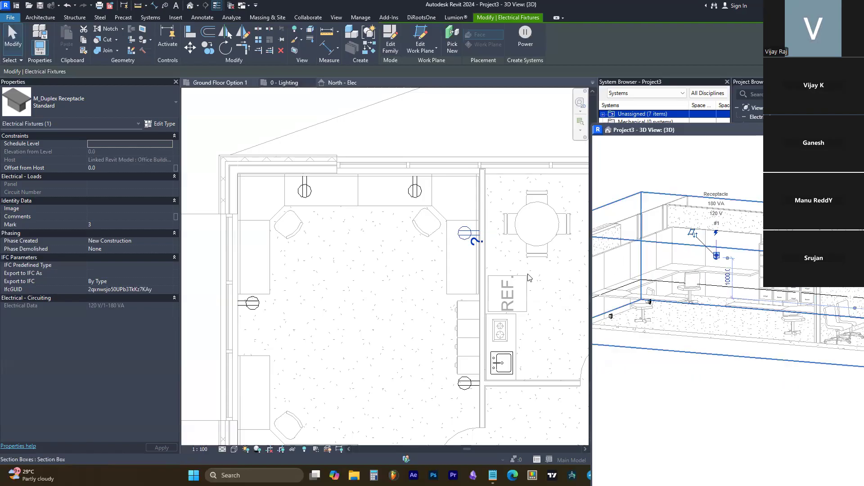
{"action": "left_click", "coordinate": [830, 265]}
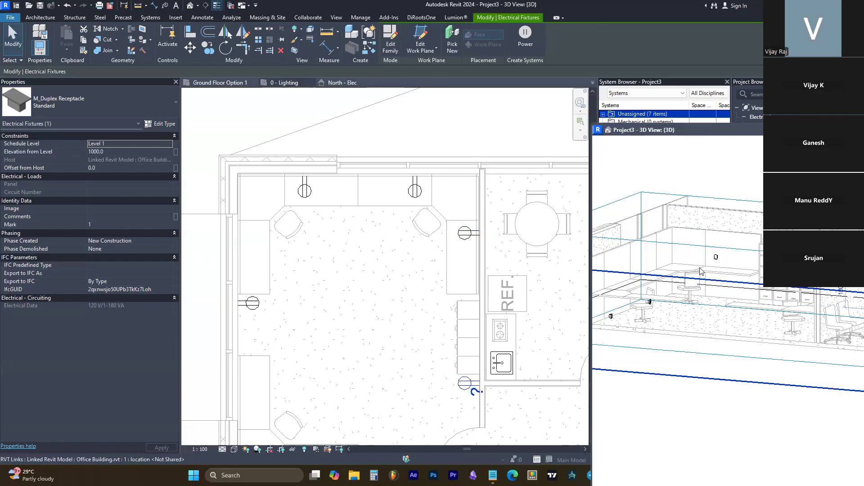
{"action": "left_click", "coordinate": [715, 257]}
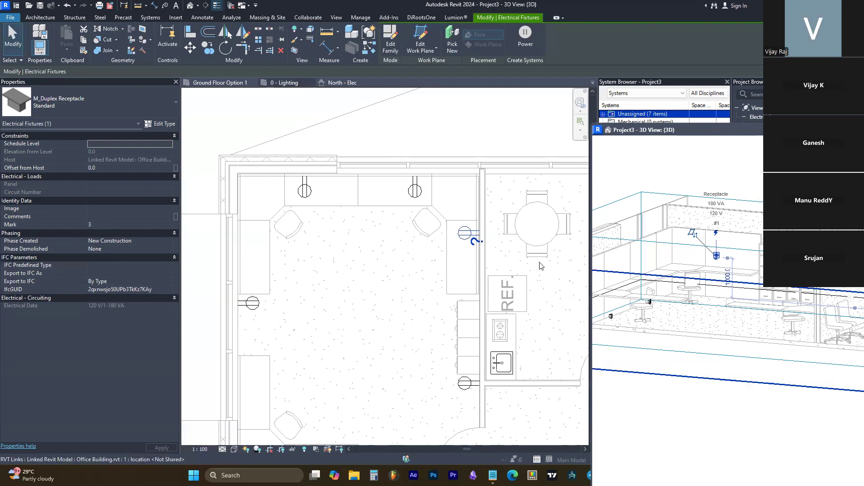
Set one north-wall receptacle's elevation from level to 1000 and apply its properties to the other with Match Type.
{"action": "scroll", "coordinate": [642, 304], "scroll_direction": "up", "scroll_amount": 3}
{"action": "left_click", "coordinate": [656, 301]}
{"action": "middle_click_drag", "start_coordinate": [669, 311], "coordinate": [760, 277], "text": "shift"}
{"action": "left_click", "coordinate": [120, 153]}
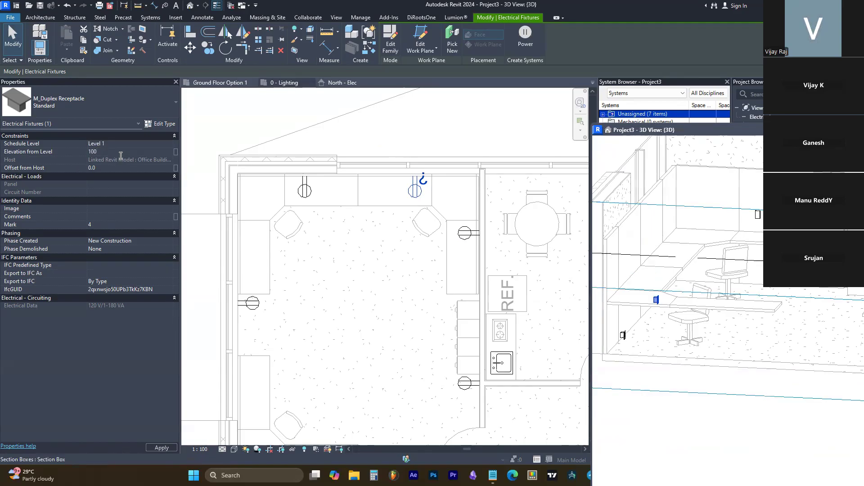
{"action": "key", "text": "Return"}
{"action": "key", "text": "Escape"}
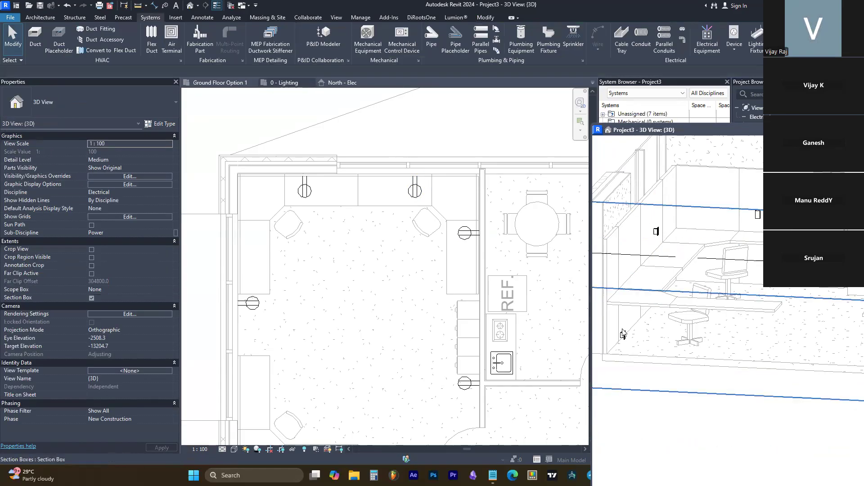
{"action": "key", "text": "a"}
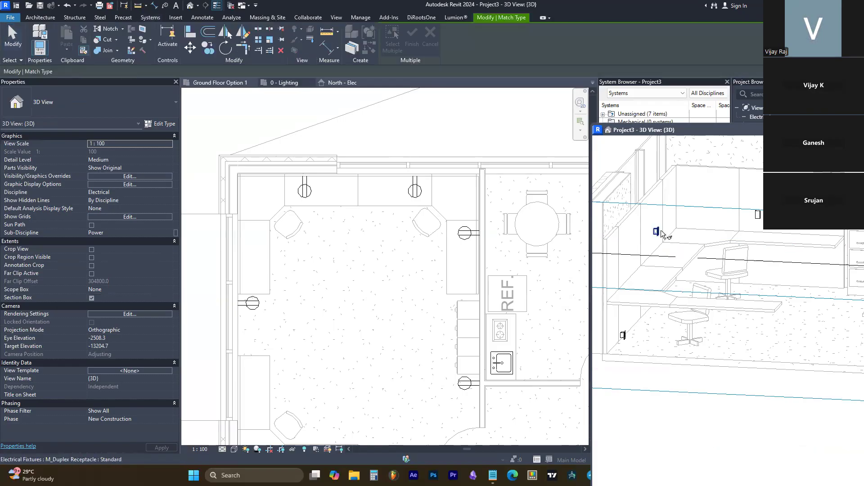
{"action": "key", "text": "Escape"}
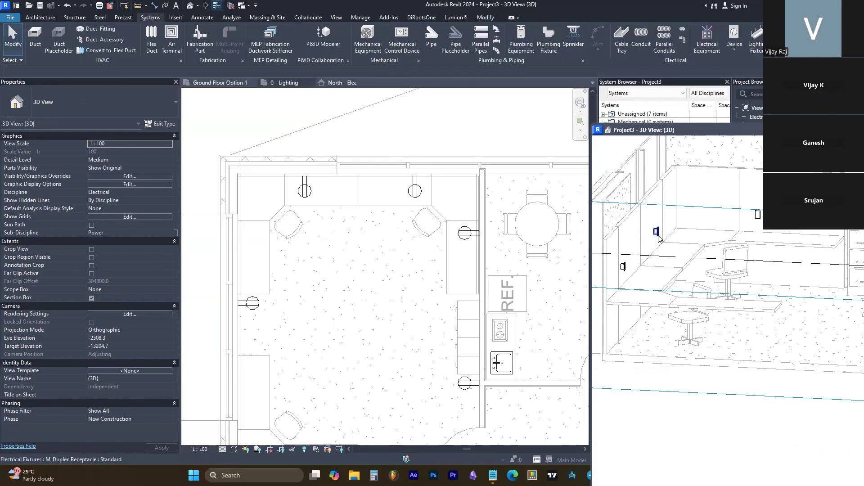
Extend the section box southward to include the adjoining office beyond the receptacle room.
{"action": "scroll", "coordinate": [663, 234], "scroll_direction": "down", "scroll_amount": 10}
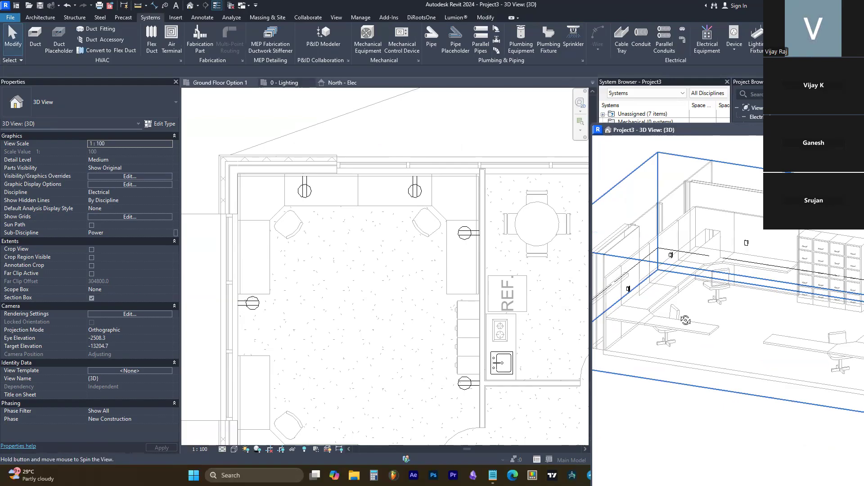
{"action": "left_click", "coordinate": [715, 300]}
{"action": "left_click_drag", "start_coordinate": [737, 286], "coordinate": [693, 324]}
{"action": "scroll", "coordinate": [748, 250], "scroll_direction": "up", "scroll_amount": 5}
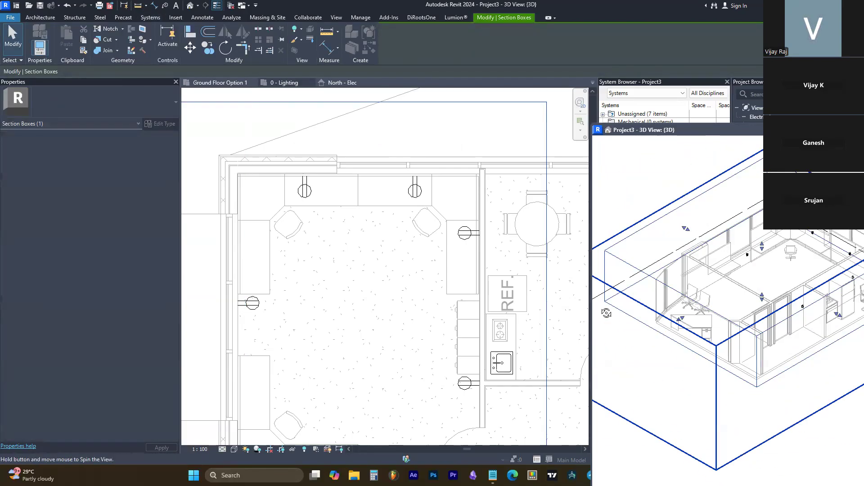
{"action": "scroll", "coordinate": [747, 250], "scroll_direction": "up", "scroll_amount": 3}
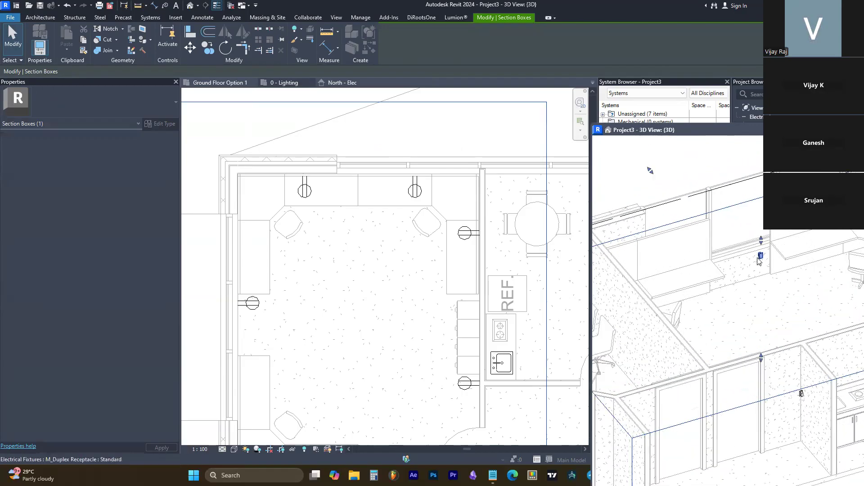
{"action": "scroll", "coordinate": [759, 262], "scroll_direction": "down", "scroll_amount": 5}
{"action": "scroll", "coordinate": [801, 254], "scroll_direction": "up", "scroll_amount": 4}
{"action": "key", "text": "m"}
{"action": "key", "text": "s"}
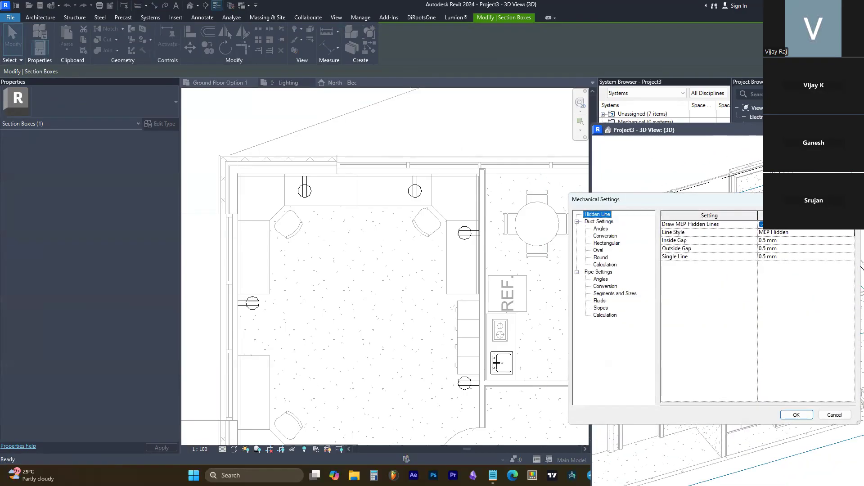
{"action": "key", "text": "Escape"}
{"action": "key", "text": "Escape"}
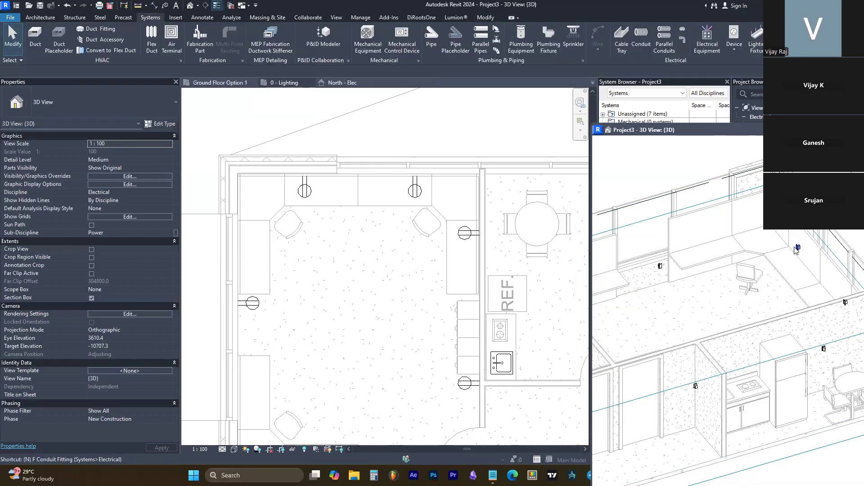
Try to apply the north-wall receptacle's type to the west-wall duplex receptacle with Match Type.
{"action": "key", "text": "m"}
{"action": "key", "text": "a"}
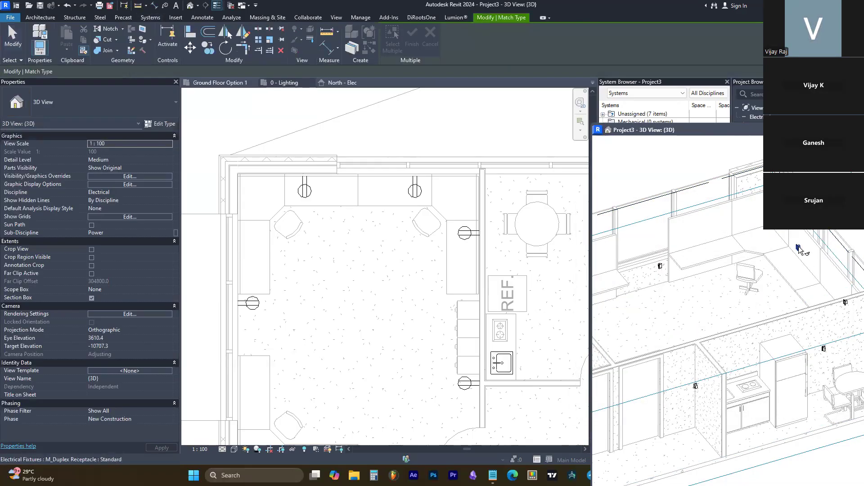
{"action": "left_click", "coordinate": [663, 270]}
{"action": "middle_click_drag", "start_coordinate": [665, 273], "coordinate": [740, 263], "text": "shift"}
{"action": "scroll", "coordinate": [741, 262], "scroll_direction": "down", "scroll_amount": 3}
{"action": "key", "text": "Escape"}
{"action": "key", "text": "Escape"}
{"action": "scroll", "coordinate": [670, 250], "scroll_direction": "up", "scroll_amount": 1}
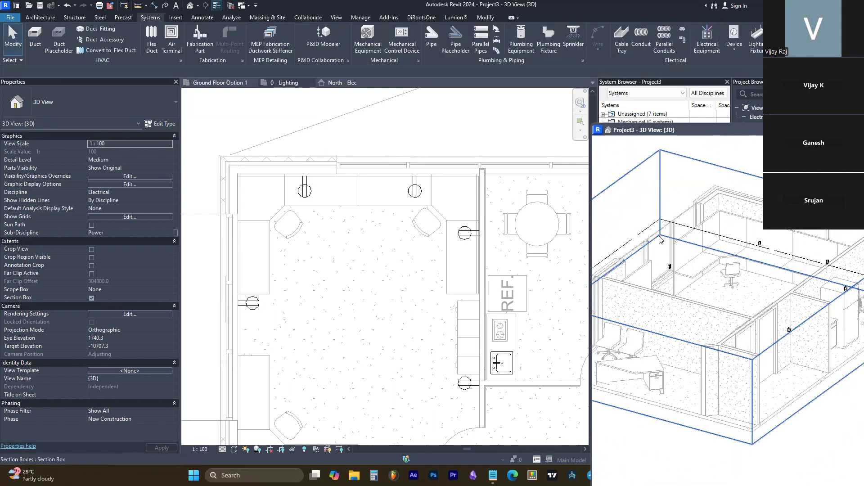
Move the west-wall duplex receptacle north along the wall in the 3D view to the desk in the northwest corner.
{"action": "key", "text": "Tab"}
{"action": "left_click", "coordinate": [662, 236]}
{"action": "middle_click_drag", "start_coordinate": [667, 259], "coordinate": [589, 332], "text": "shift"}
{"action": "scroll", "coordinate": [668, 271], "scroll_direction": "up", "scroll_amount": 2}
{"action": "key", "text": "Escape"}
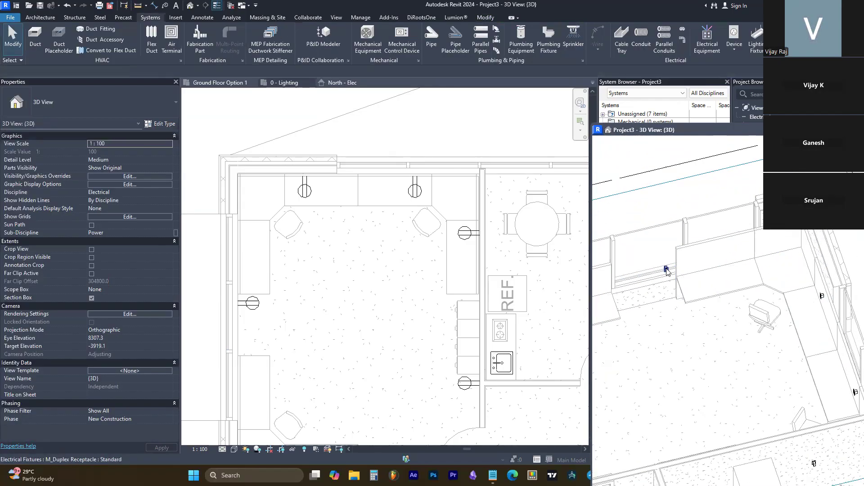
{"action": "left_click", "coordinate": [667, 270]}
{"action": "scroll", "coordinate": [667, 270], "scroll_direction": "up", "scroll_amount": 4}
{"action": "left_click_drag", "start_coordinate": [667, 270], "coordinate": [803, 258]}
{"action": "key", "text": "Escape"}
{"action": "scroll", "coordinate": [639, 283], "scroll_direction": "down", "scroll_amount": 2}
{"action": "middle_click_drag", "start_coordinate": [639, 284], "coordinate": [743, 275], "text": "shift"}
{"action": "scroll", "coordinate": [695, 247], "scroll_direction": "up", "scroll_amount": 1}
{"action": "left_click", "coordinate": [673, 249]}
{"action": "left_click_drag", "start_coordinate": [674, 252], "coordinate": [745, 191]}
{"action": "key", "text": "Escape"}
Use the west-wall receptacle as the source to place a similar duplex receptacle on the office's south wall behind the desk.
{"action": "scroll", "coordinate": [662, 294], "scroll_direction": "down", "scroll_amount": 3}
{"action": "middle_click_drag", "start_coordinate": [659, 307], "coordinate": [742, 268], "text": "shift"}
{"action": "scroll", "coordinate": [665, 240], "scroll_direction": "down", "scroll_amount": 3}
{"action": "left_click", "coordinate": [374, 190]}
{"action": "scroll", "coordinate": [374, 191], "scroll_direction": "down", "scroll_amount": 2}
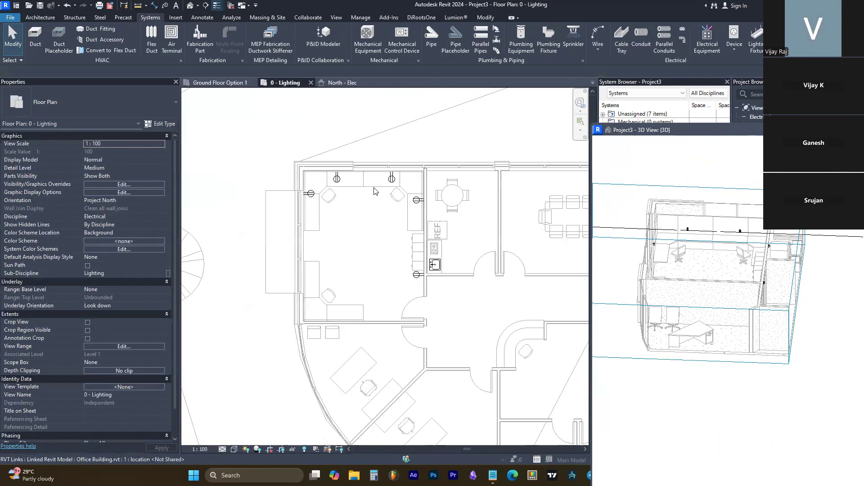
{"action": "scroll", "coordinate": [317, 293], "scroll_direction": "up", "scroll_amount": 1}
{"action": "left_click", "coordinate": [306, 180]}
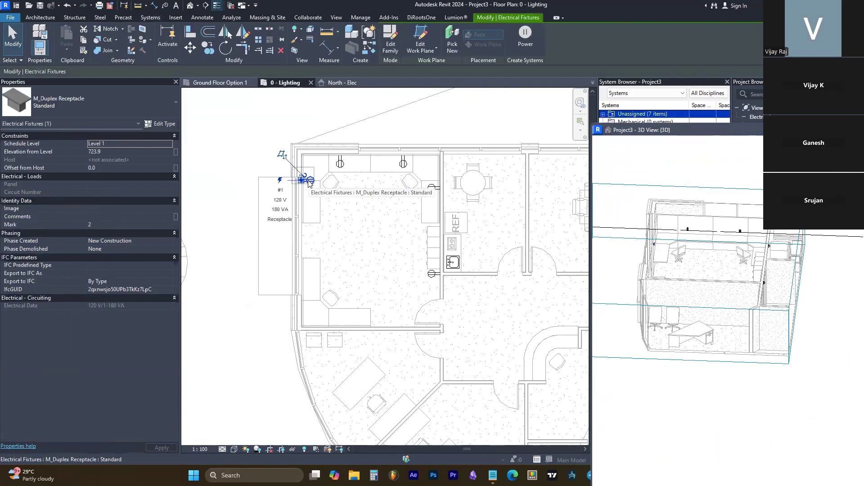
{"action": "scroll", "coordinate": [362, 327], "scroll_direction": "up", "scroll_amount": 1}
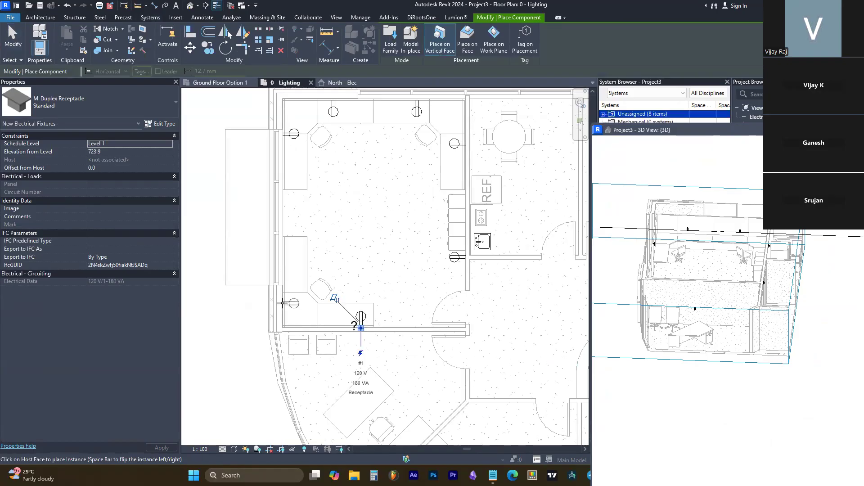
{"action": "left_click", "coordinate": [372, 312]}
{"action": "scroll", "coordinate": [372, 312], "scroll_direction": "down", "scroll_amount": 2}
{"action": "key", "text": "Escape"}
{"action": "key", "text": "Escape"}
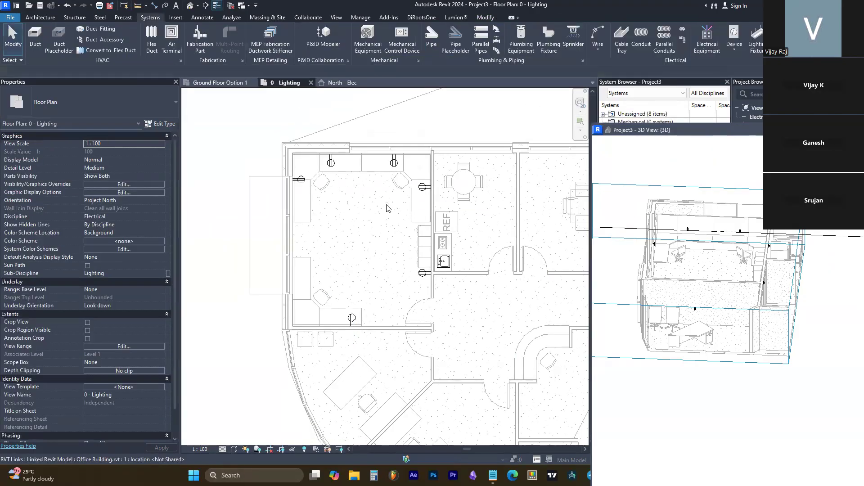
{"action": "scroll", "coordinate": [297, 209], "scroll_direction": "up", "scroll_amount": 1}
{"action": "scroll", "coordinate": [297, 210], "scroll_direction": "down", "scroll_amount": 1}
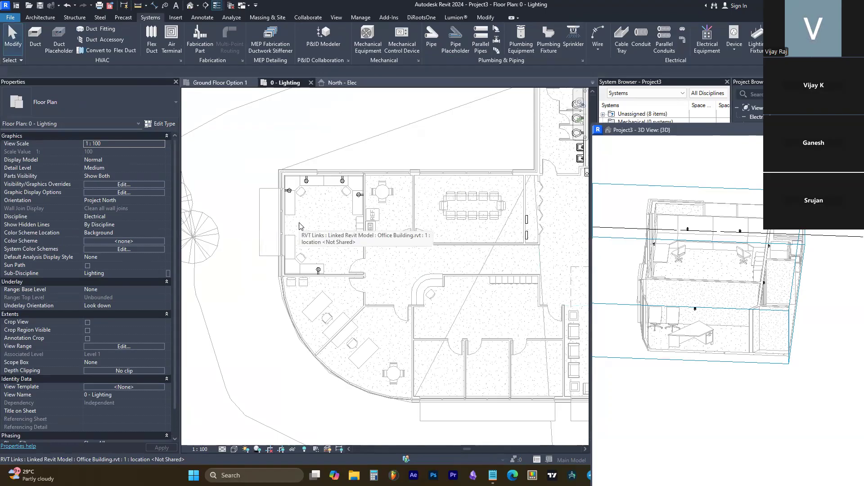
{"action": "scroll", "coordinate": [376, 238], "scroll_direction": "up", "scroll_amount": 2}
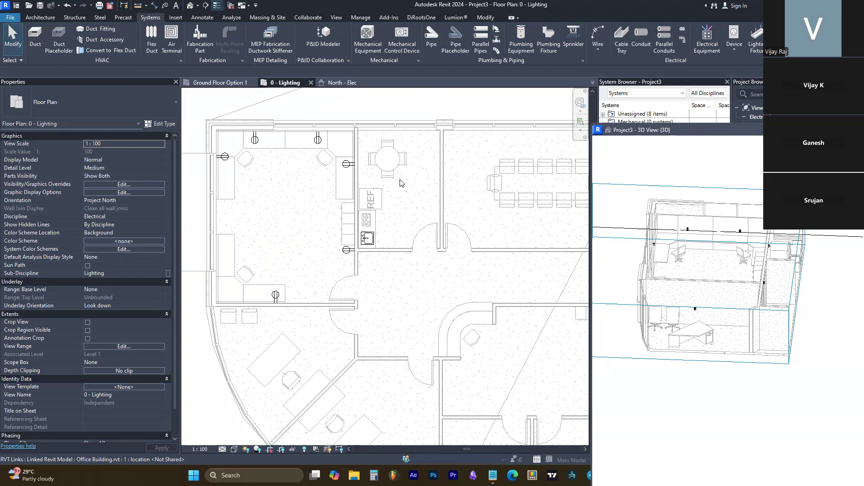
{"action": "left_click", "coordinate": [251, 139]}
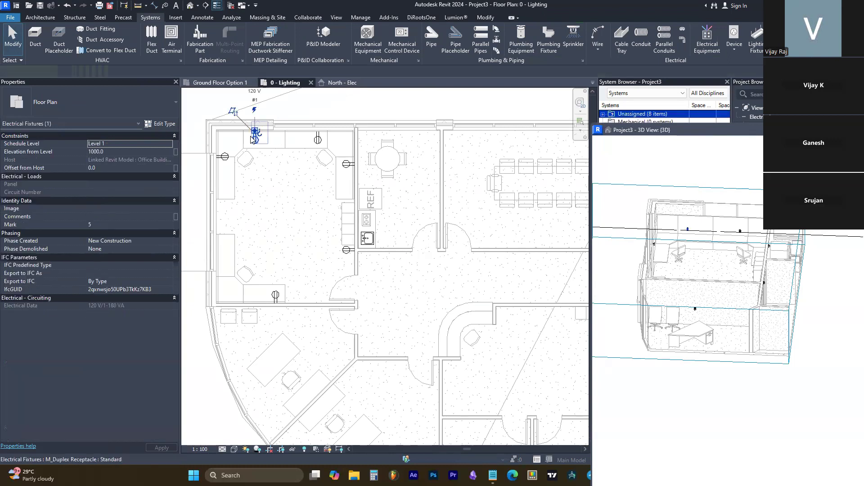
{"action": "scroll", "coordinate": [625, 241], "scroll_direction": "down", "scroll_amount": 2}
{"action": "key", "text": "Escape"}
Extend the section box eastward in the 3D view to include the panelboards beyond the conference room.
{"action": "left_click", "coordinate": [728, 229]}
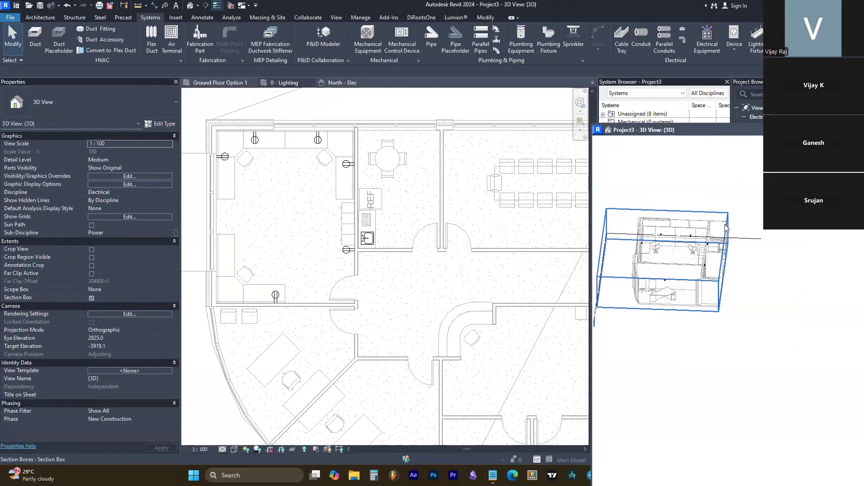
{"action": "left_click_drag", "start_coordinate": [724, 262], "coordinate": [847, 275]}
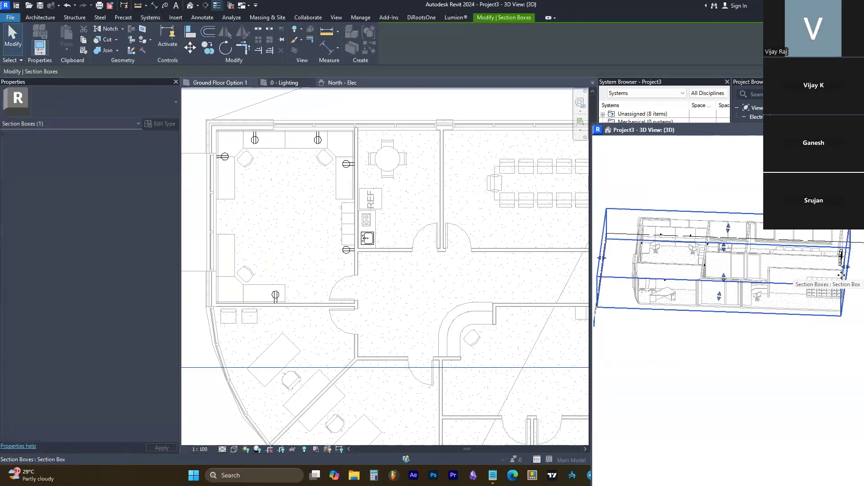
{"action": "scroll", "coordinate": [841, 275], "scroll_direction": "up", "scroll_amount": 5}
{"action": "left_click_drag", "start_coordinate": [850, 292], "coordinate": [852, 293]}
{"action": "middle_click_drag", "start_coordinate": [852, 292], "coordinate": [800, 283], "text": "shift"}
Inspect the properties of both panelboards and their location relative to the office receptacles in the 3D view.
{"action": "left_click", "coordinate": [788, 292]}
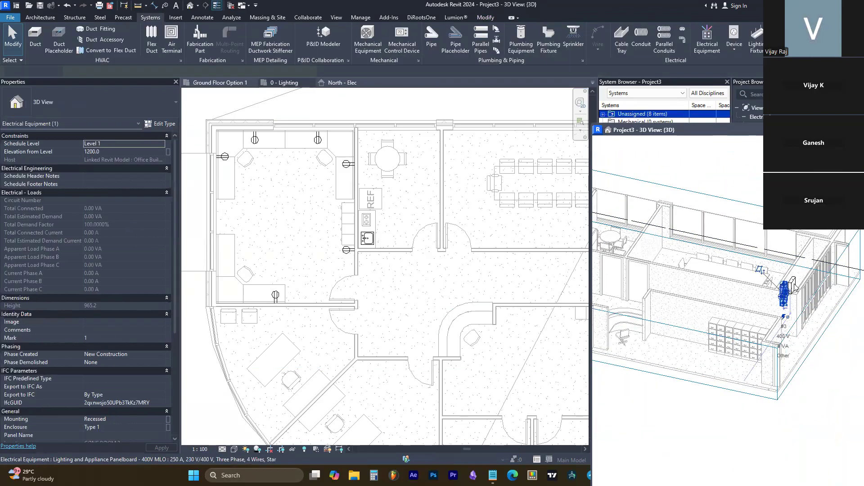
{"action": "scroll", "coordinate": [789, 292], "scroll_direction": "up", "scroll_amount": 4}
{"action": "left_click", "coordinate": [794, 283]}
{"action": "scroll", "coordinate": [826, 254], "scroll_direction": "down", "scroll_amount": 5}
{"action": "scroll", "coordinate": [827, 257], "scroll_direction": "down", "scroll_amount": 4}
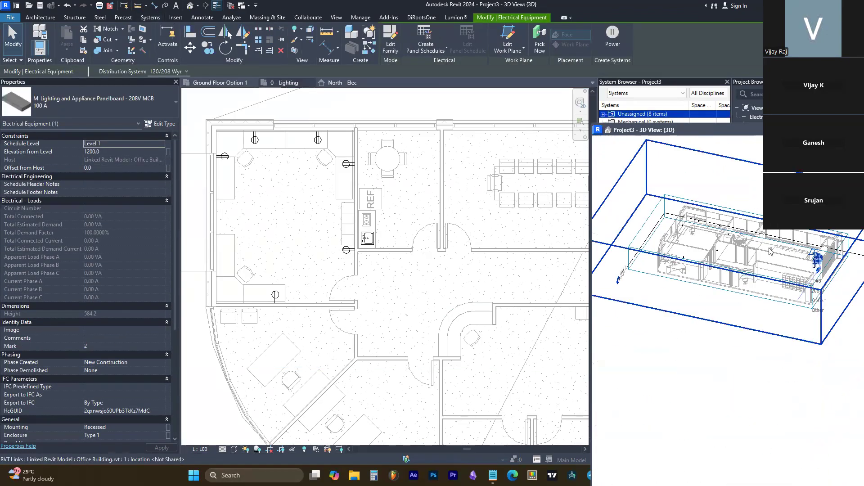
{"action": "left_click", "coordinate": [760, 212]}
{"action": "scroll", "coordinate": [757, 218], "scroll_direction": "up", "scroll_amount": 5}
{"action": "middle_click_drag", "start_coordinate": [757, 219], "coordinate": [709, 235], "text": "shift"}
{"action": "scroll", "coordinate": [709, 234], "scroll_direction": "down", "scroll_amount": 5}
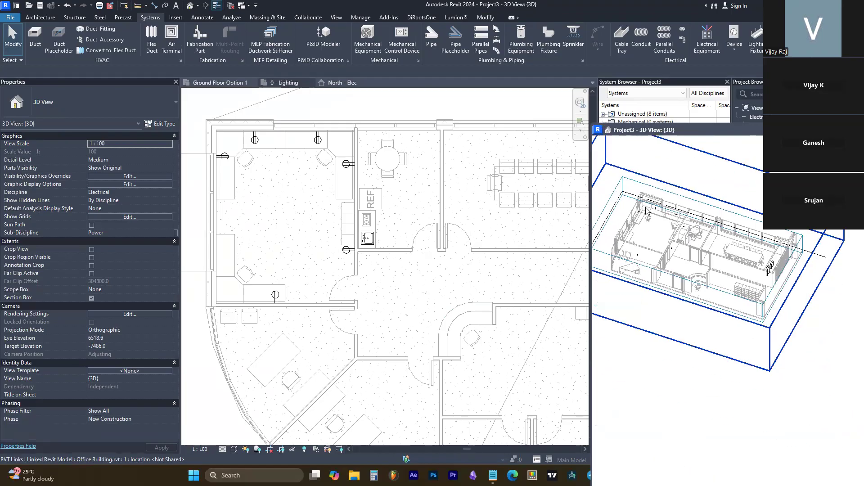
Create a power circuit from the western north-wall receptacle in the floor plan and assign it to the 100 A, 120 V/208 V, Three Phase panel.
{"action": "left_click", "coordinate": [243, 249]}
{"action": "scroll", "coordinate": [246, 243], "scroll_direction": "down", "scroll_amount": 2}
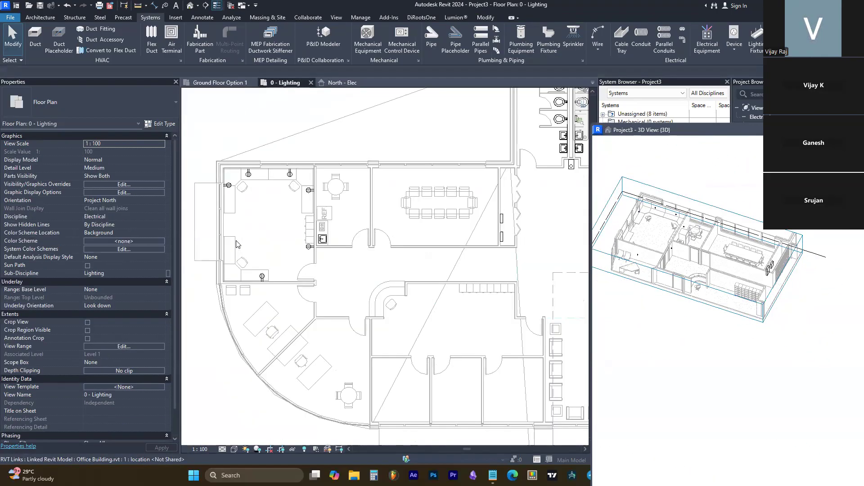
{"action": "scroll", "coordinate": [195, 226], "scroll_direction": "up", "scroll_amount": 1}
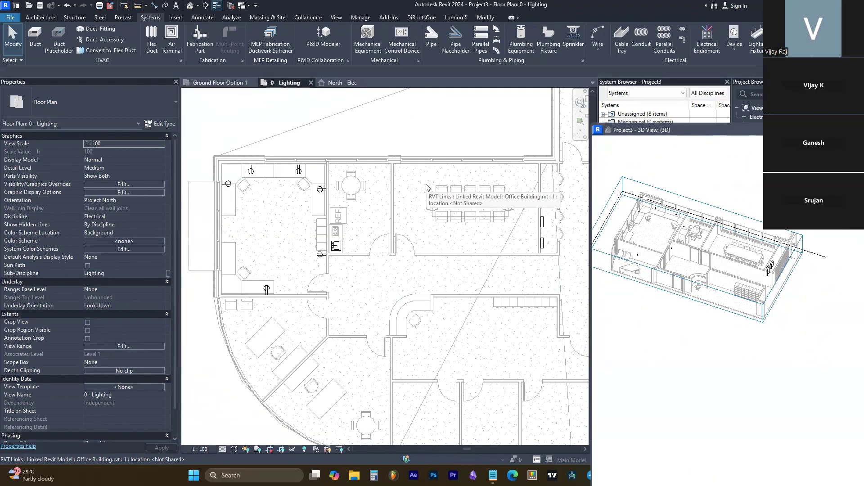
{"action": "left_click", "coordinate": [252, 171]}
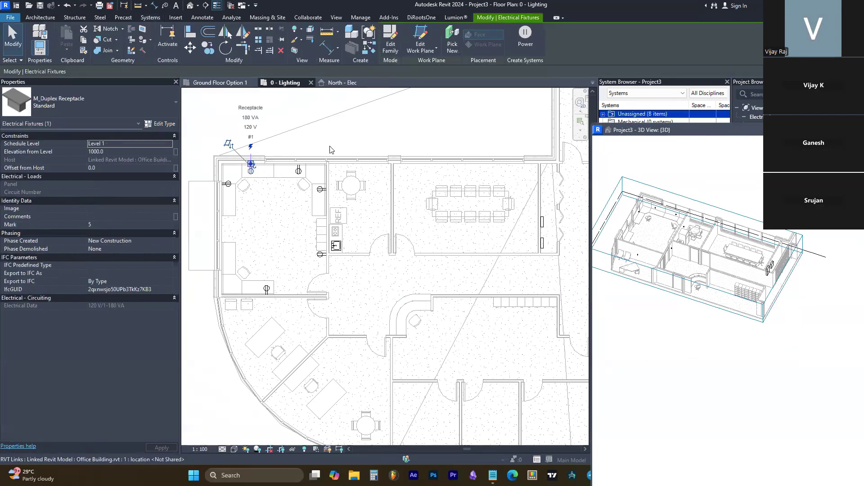
{"action": "left_click", "coordinate": [525, 40]}
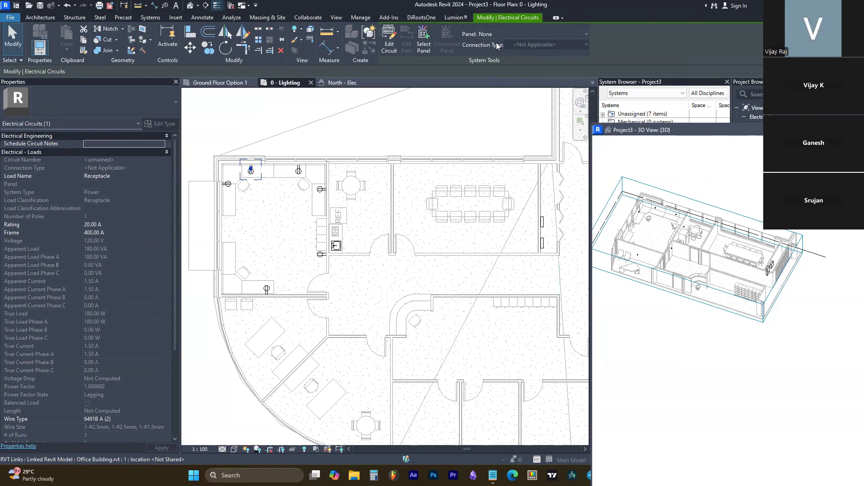
{"action": "left_click", "coordinate": [508, 34]}
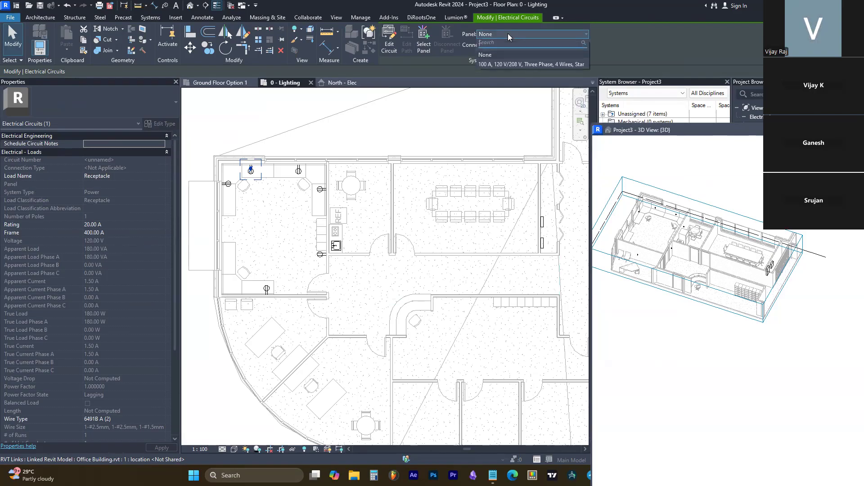
{"action": "left_click", "coordinate": [487, 65]}
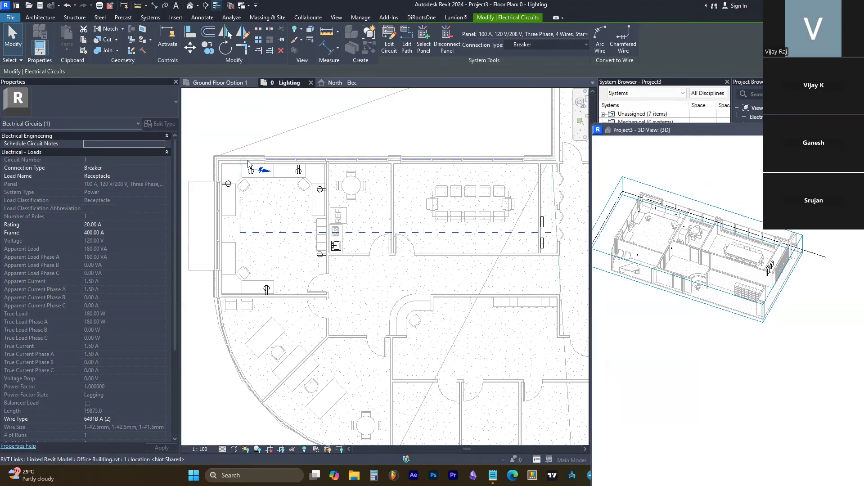
Edit the receptacle circuit to add the office's five other duplex receptacles, and finish editing.
{"action": "scroll", "coordinate": [260, 170], "scroll_direction": "up", "scroll_amount": 3}
{"action": "scroll", "coordinate": [388, 170], "scroll_direction": "down", "scroll_amount": 2}
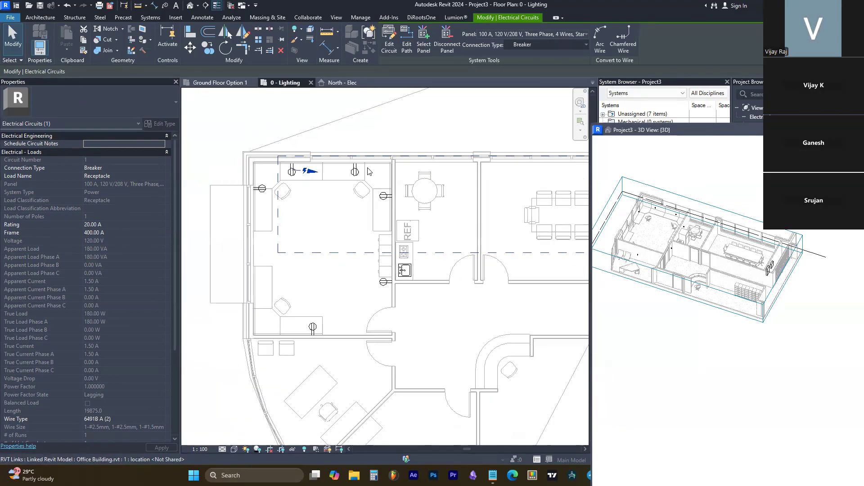
{"action": "scroll", "coordinate": [297, 175], "scroll_direction": "up", "scroll_amount": 2}
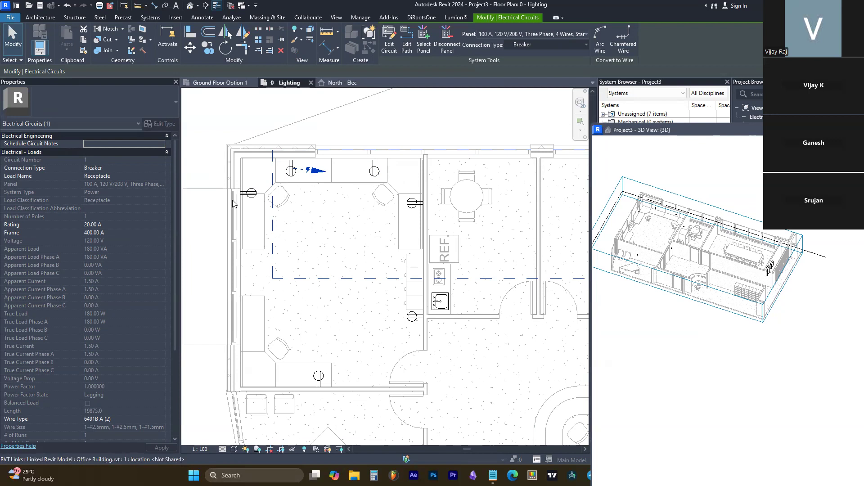
{"action": "scroll", "coordinate": [232, 204], "scroll_direction": "down", "scroll_amount": 1}
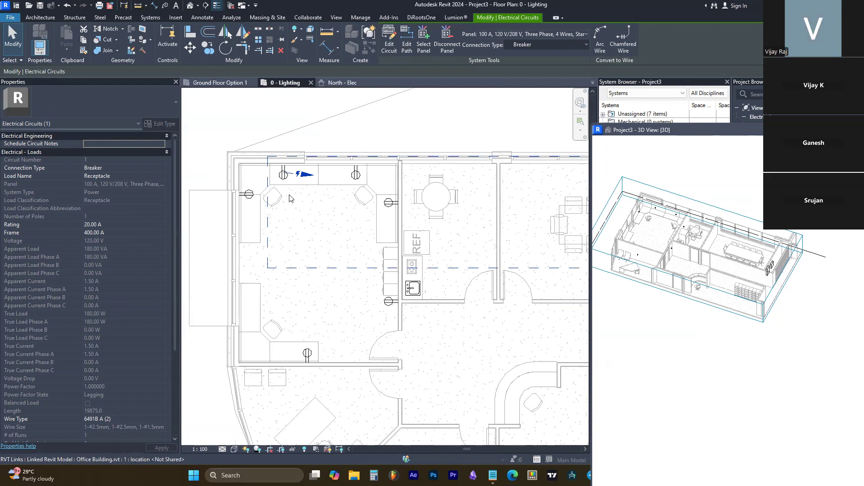
{"action": "left_click", "coordinate": [389, 45]}
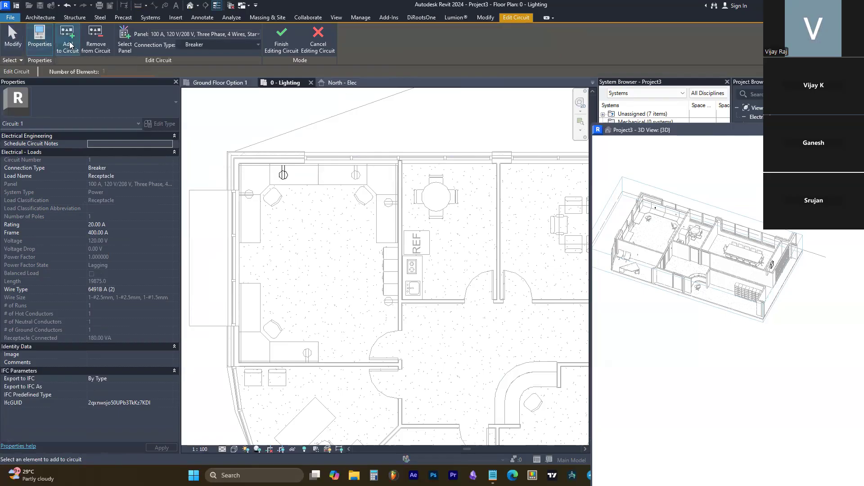
{"action": "left_click", "coordinate": [354, 174]}
{"action": "left_click", "coordinate": [385, 205]}
{"action": "left_click", "coordinate": [387, 300]}
{"action": "left_click", "coordinate": [308, 356]}
{"action": "left_click", "coordinate": [247, 194]}
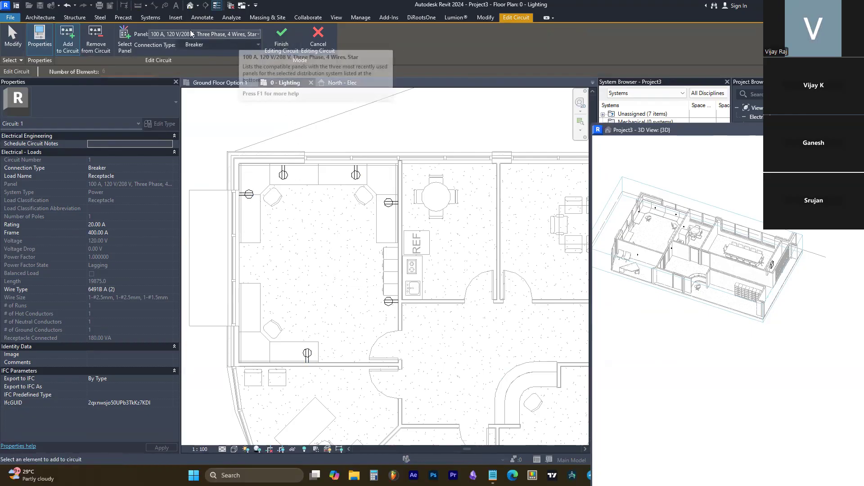
{"action": "left_click", "coordinate": [275, 36]}
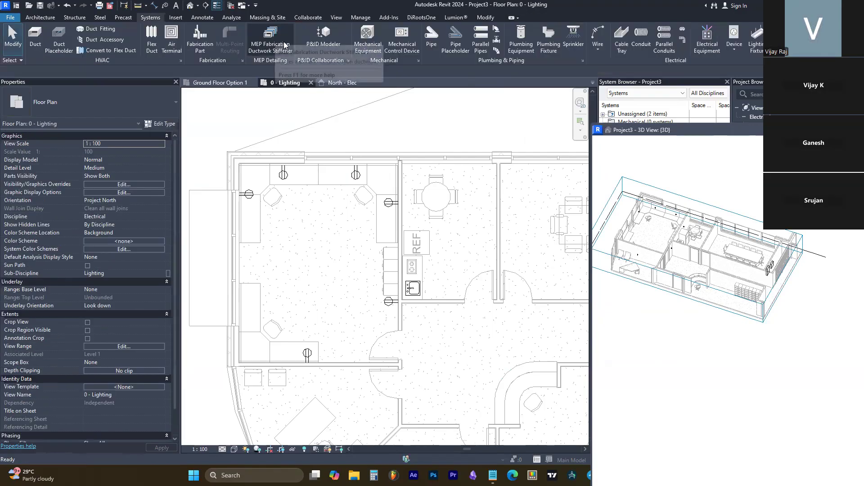
Select the office's receptacle circuit through its west-wall receptacle to review the circuit's wiring preview and load properties.
{"action": "scroll", "coordinate": [279, 204], "scroll_direction": "down", "scroll_amount": 3}
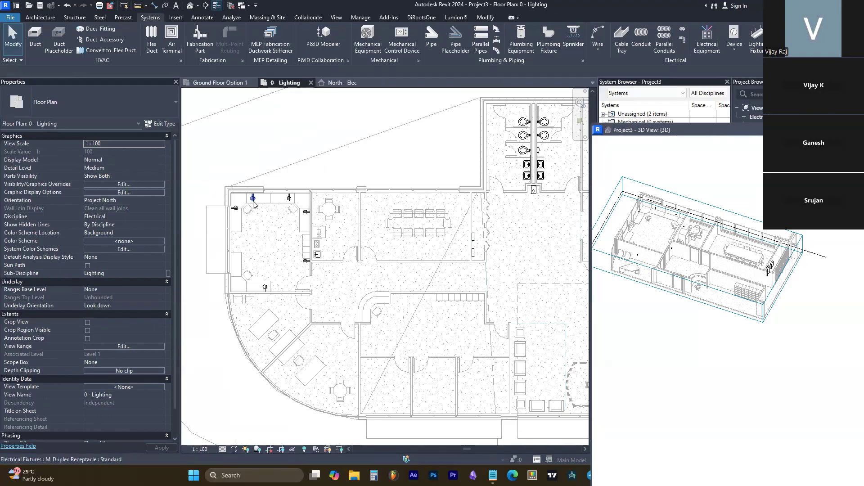
{"action": "left_click", "coordinate": [319, 151]}
{"action": "key", "text": "Escape"}
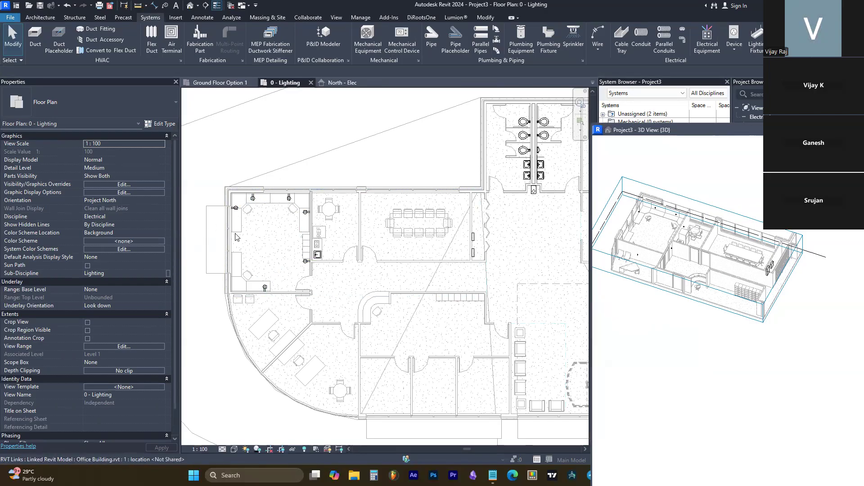
{"action": "scroll", "coordinate": [223, 191], "scroll_direction": "up", "scroll_amount": 3}
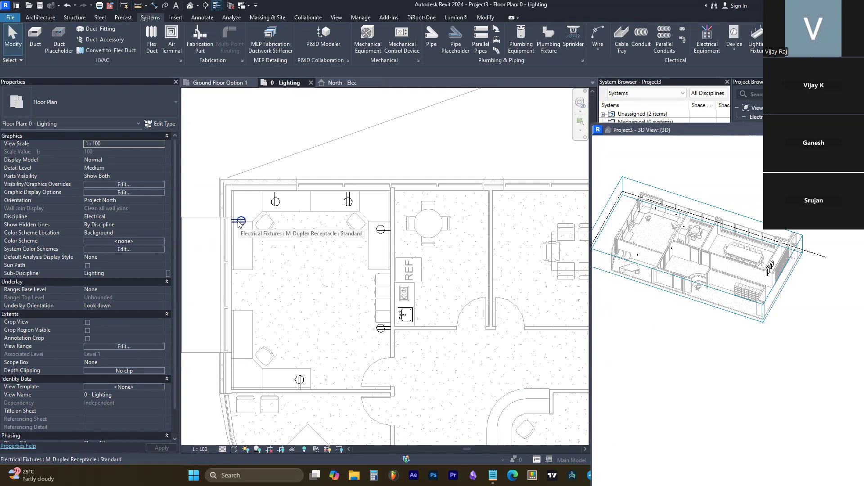
{"action": "key", "text": "Tab"}
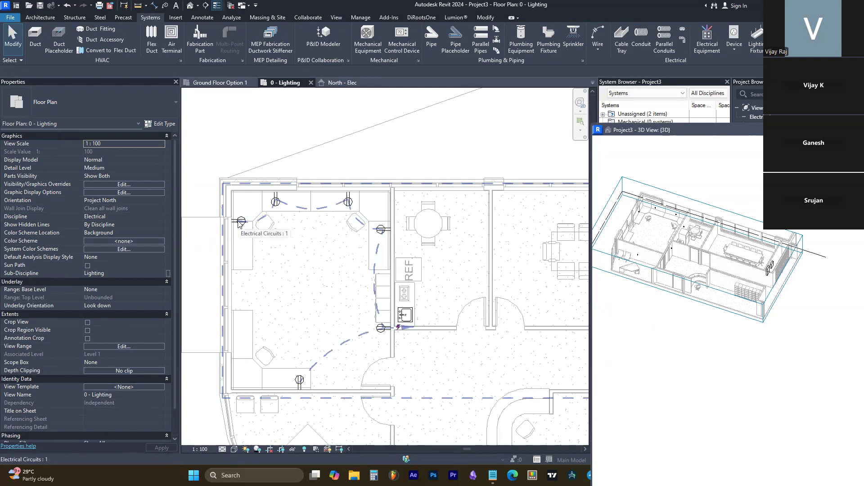
{"action": "left_click", "coordinate": [239, 222]}
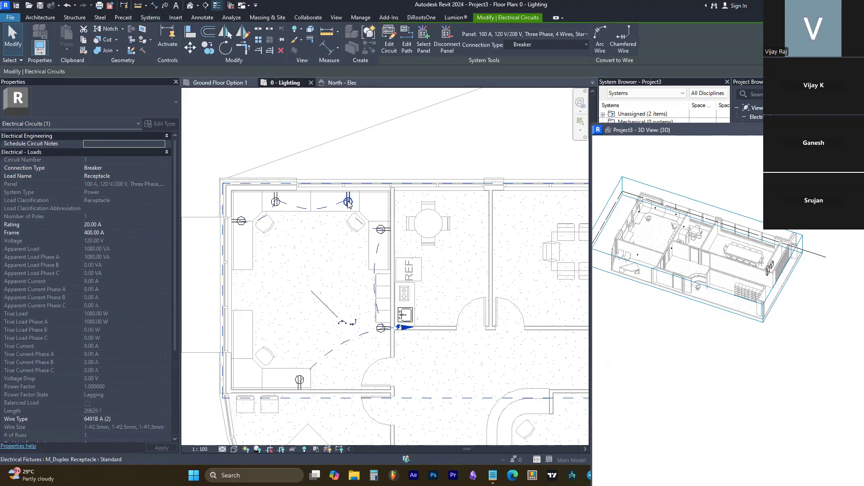
{"action": "scroll", "coordinate": [398, 250], "scroll_direction": "down", "scroll_amount": 2}
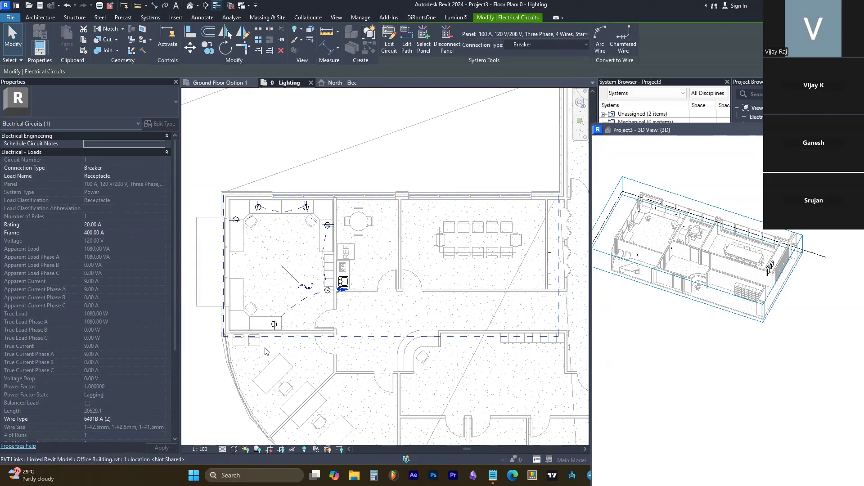
{"action": "scroll", "coordinate": [289, 314], "scroll_direction": "up", "scroll_amount": 2}
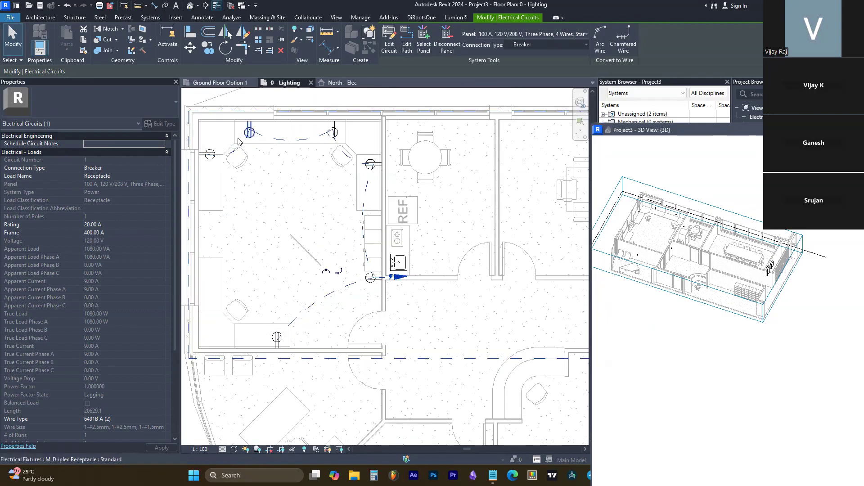
{"action": "key", "text": "Escape"}
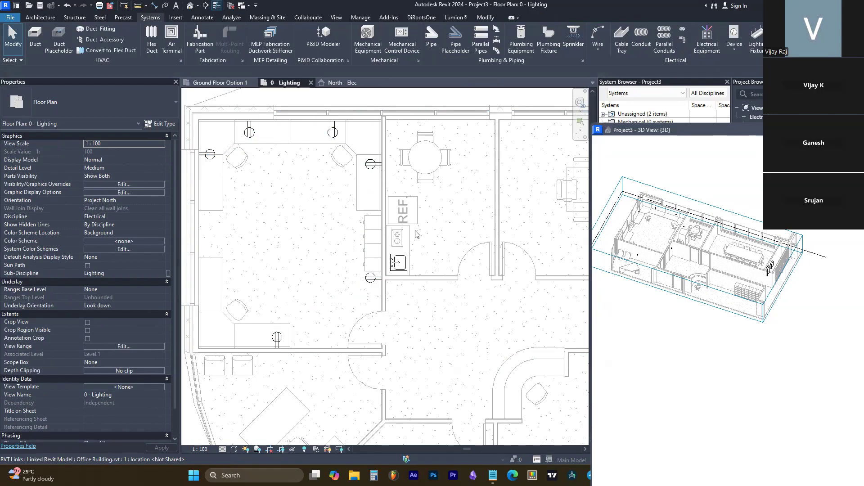
Select the office's receptacle circuit through its west-wall receptacle and generate arc wiring for it.
{"action": "scroll", "coordinate": [401, 236], "scroll_direction": "down", "scroll_amount": 1}
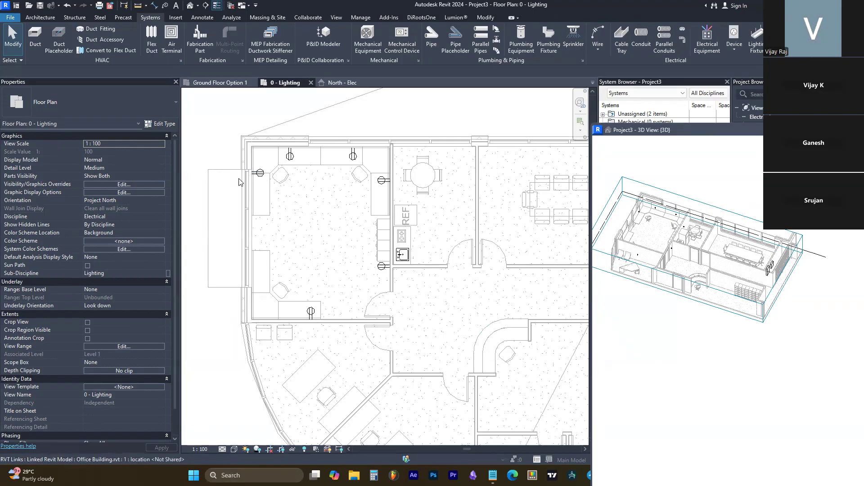
{"action": "key", "text": "Tab"}
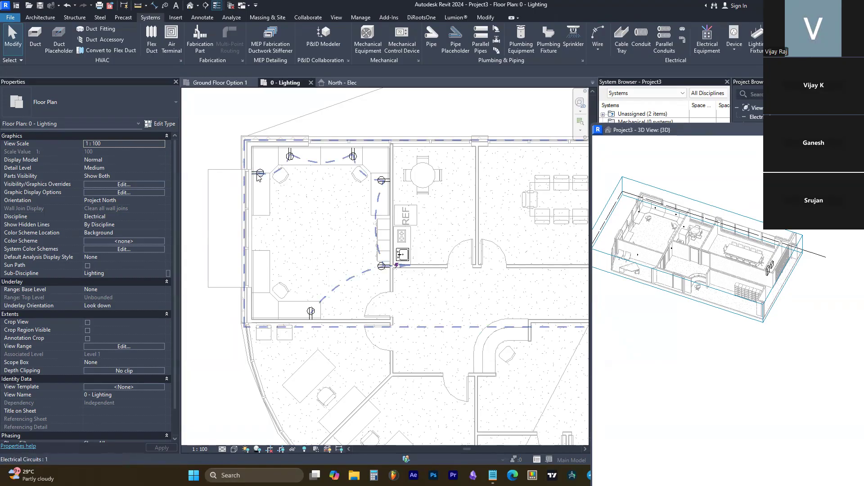
{"action": "left_click", "coordinate": [257, 176]}
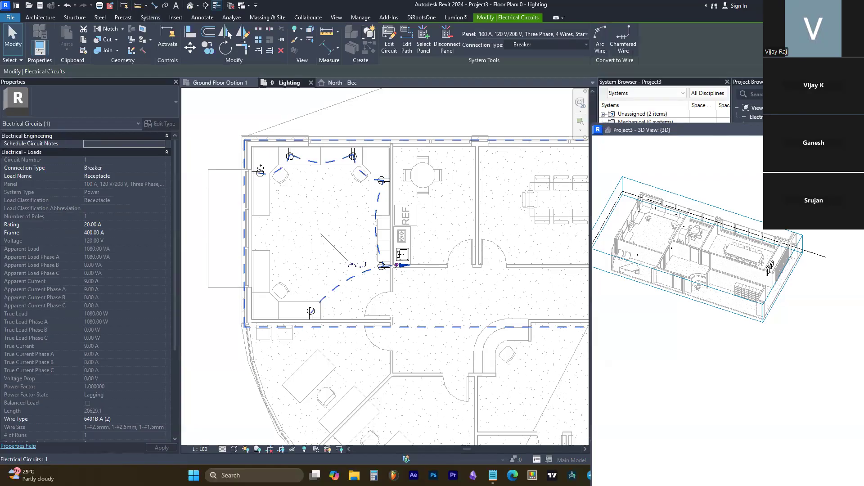
{"action": "scroll", "coordinate": [353, 267], "scroll_direction": "up", "scroll_amount": 2}
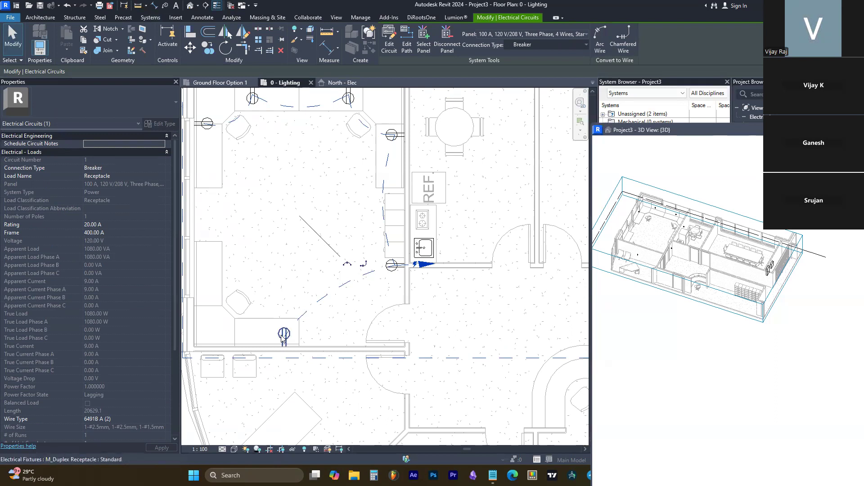
{"action": "scroll", "coordinate": [390, 338], "scroll_direction": "down", "scroll_amount": 1}
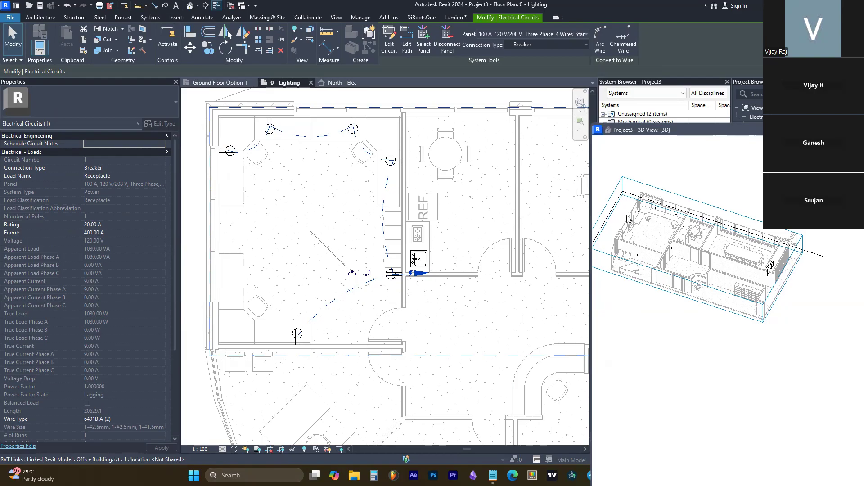
{"action": "left_click", "coordinate": [353, 274]}
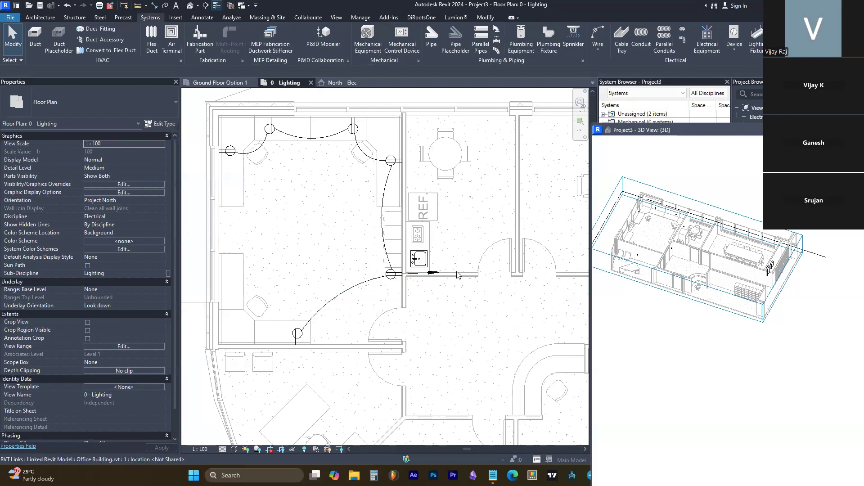
Select the home run wire at the southern east-wall receptacle and move its arrow end slightly north, angled away from the corridor wall.
{"action": "scroll", "coordinate": [319, 253], "scroll_direction": "down", "scroll_amount": 2}
{"action": "scroll", "coordinate": [387, 266], "scroll_direction": "up", "scroll_amount": 2}
{"action": "left_click", "coordinate": [383, 260]}
{"action": "left_click_drag", "start_coordinate": [378, 260], "coordinate": [411, 250]}
{"action": "left_click", "coordinate": [395, 285]}
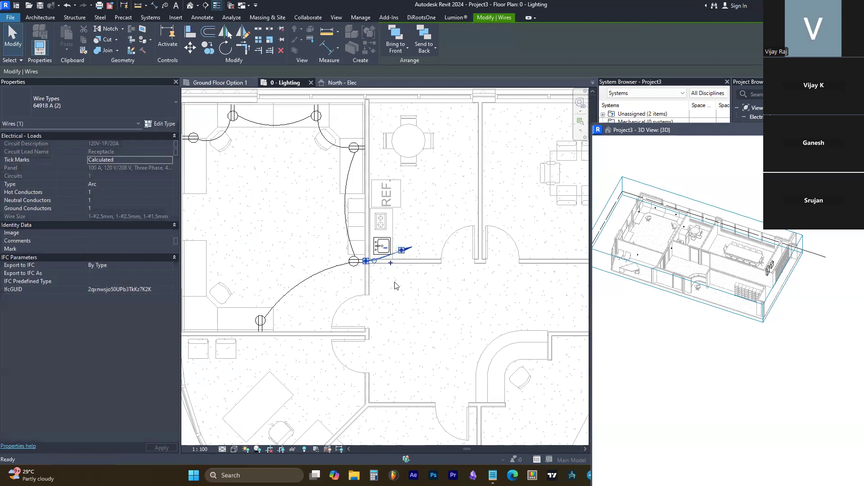
Inspect the arc wire between the west-wall and western north-wall receptacles, and undo the home run adjustment and the arc wiring.
{"action": "scroll", "coordinate": [321, 270], "scroll_direction": "down", "scroll_amount": 2}
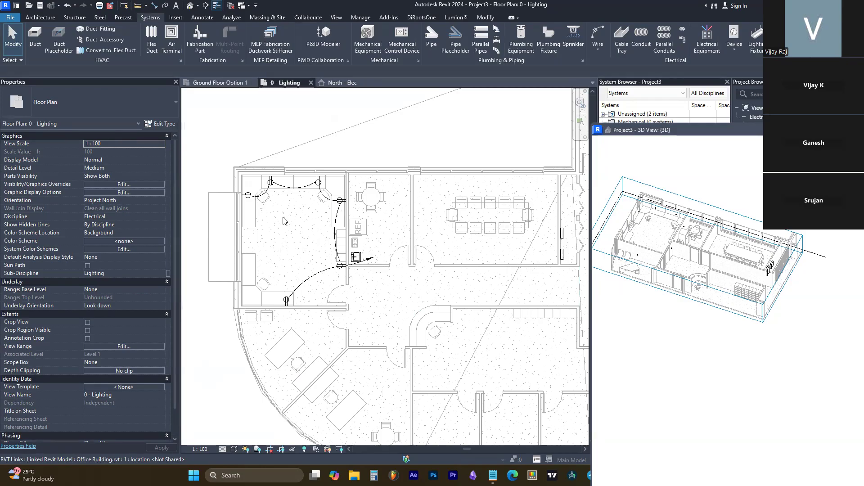
{"action": "scroll", "coordinate": [283, 221], "scroll_direction": "up", "scroll_amount": 4}
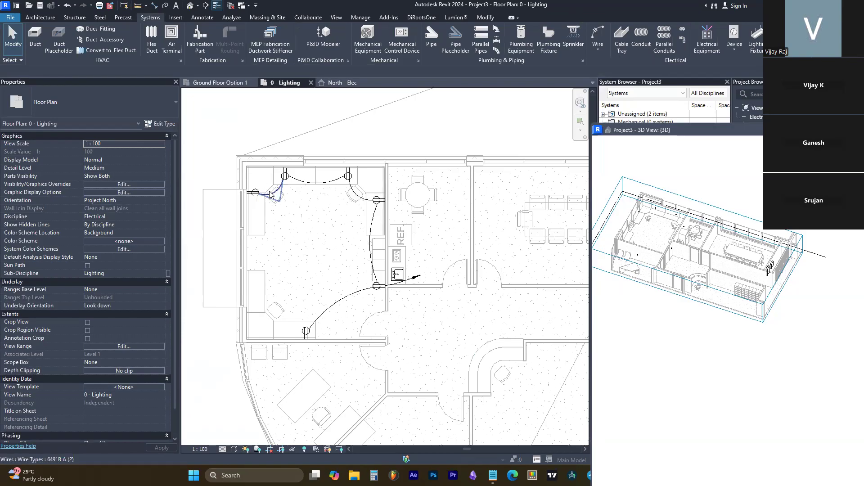
{"action": "left_click", "coordinate": [269, 194]}
{"action": "scroll", "coordinate": [288, 184], "scroll_direction": "up", "scroll_amount": 3}
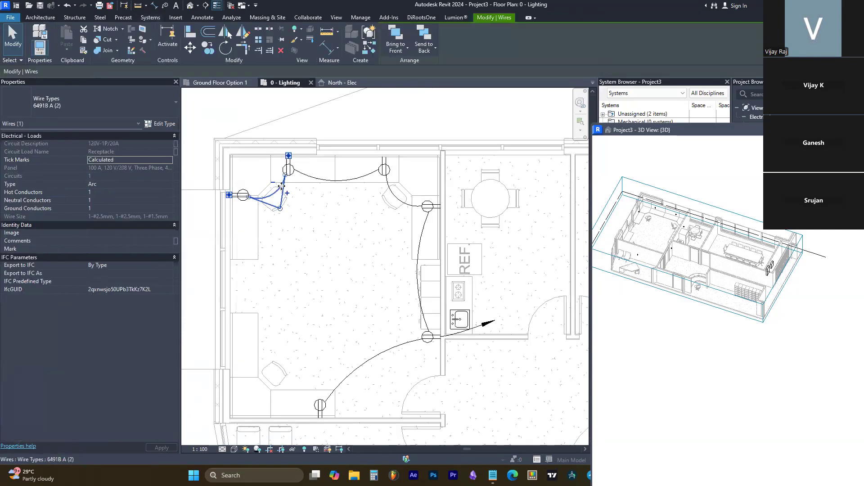
{"action": "key", "text": "Escape"}
{"action": "key", "text": "ctrl+z"}
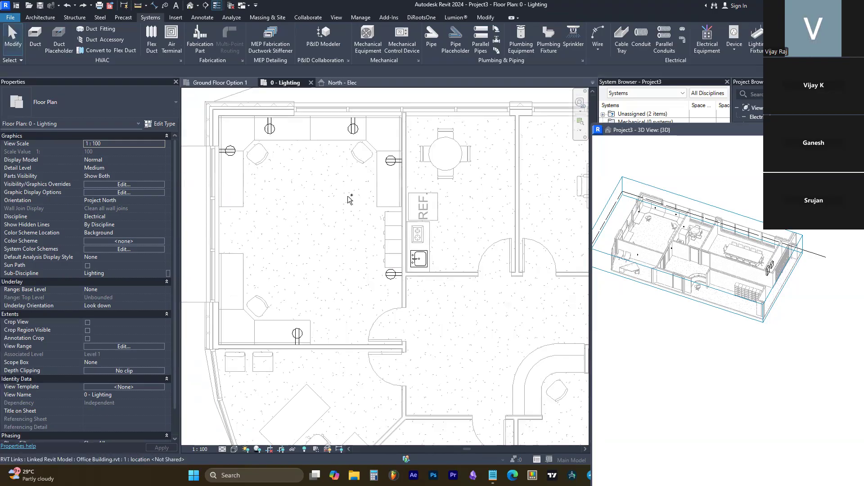
Reselect the receptacle circuit through the west-wall receptacle, generate chamfered wiring for it, and clear the selection.
{"action": "key", "text": "Tab"}
{"action": "left_click", "coordinate": [234, 150]}
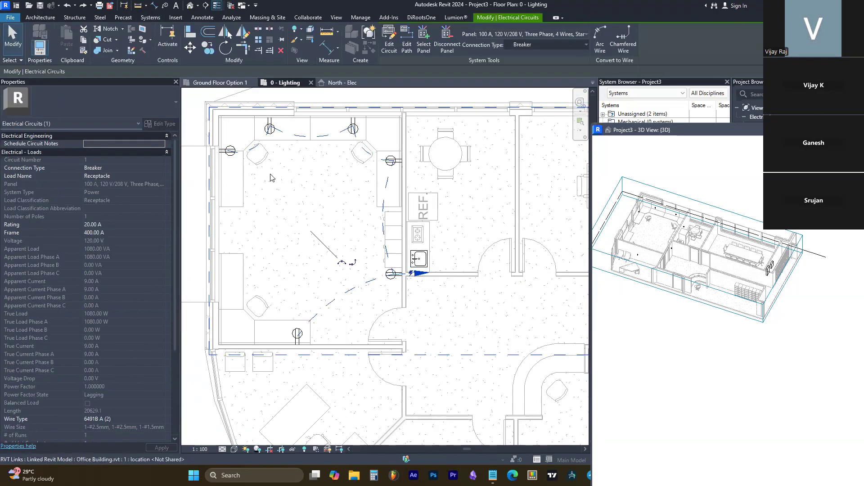
{"action": "left_click", "coordinate": [353, 262]}
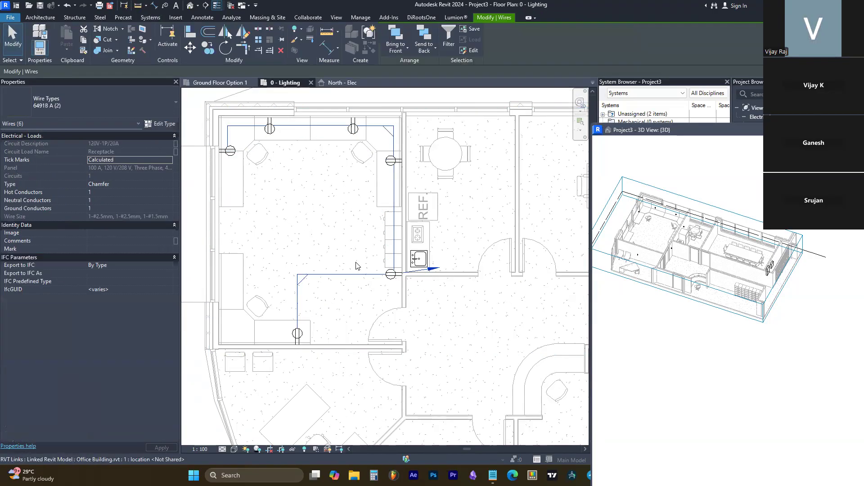
{"action": "left_click", "coordinate": [421, 322]}
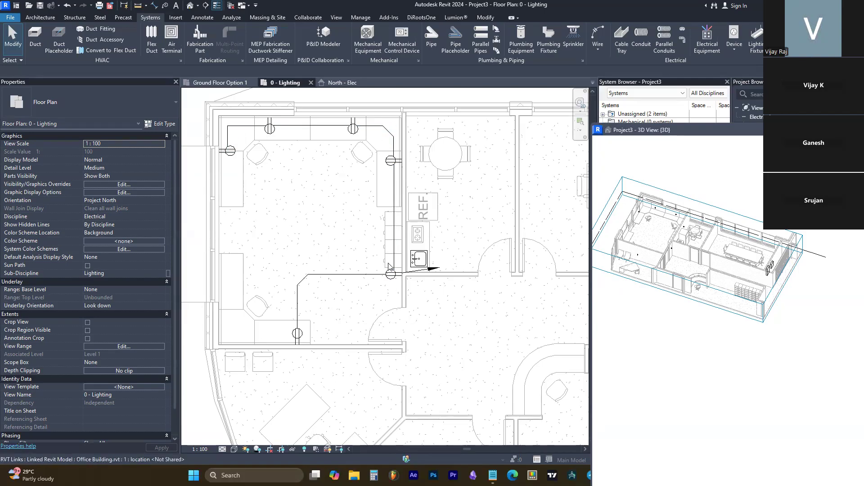
Create a panel schedule from the default template for the northern 100 A panelboard by the conference room, and view the whole schedule.
{"action": "key", "text": "Tab"}
{"action": "scroll", "coordinate": [400, 209], "scroll_direction": "down", "scroll_amount": 3}
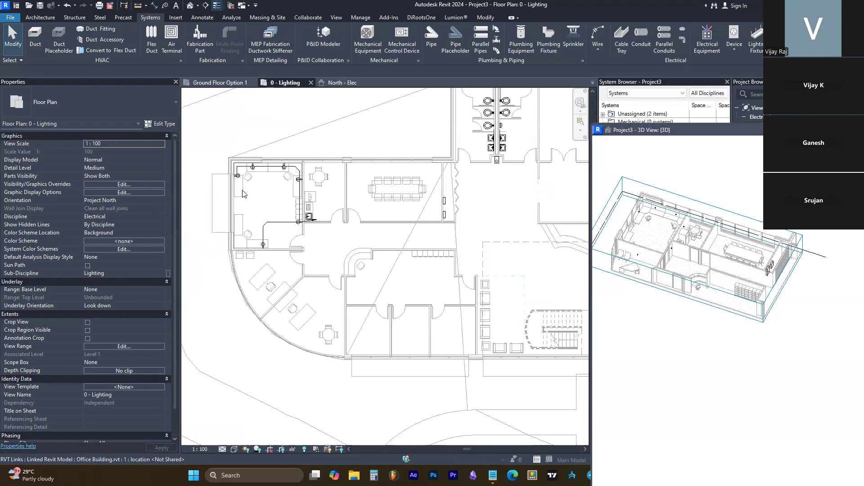
{"action": "scroll", "coordinate": [285, 188], "scroll_direction": "up", "scroll_amount": 1}
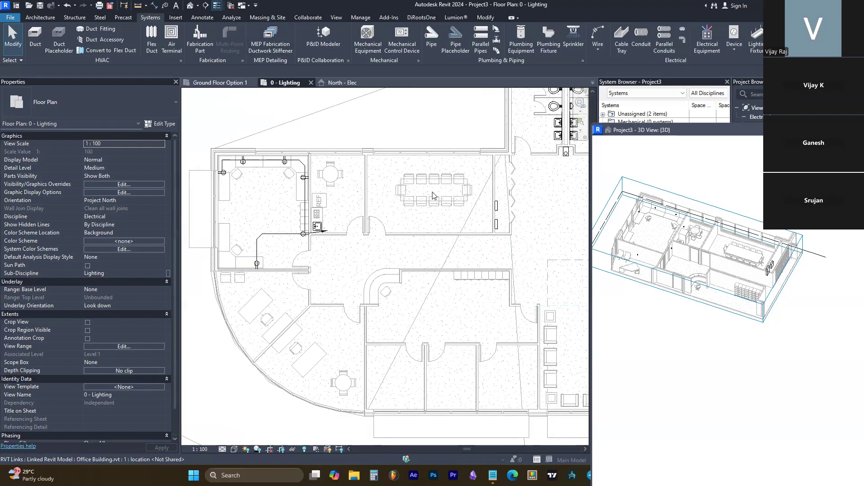
{"action": "scroll", "coordinate": [252, 149], "scroll_direction": "up", "scroll_amount": 1}
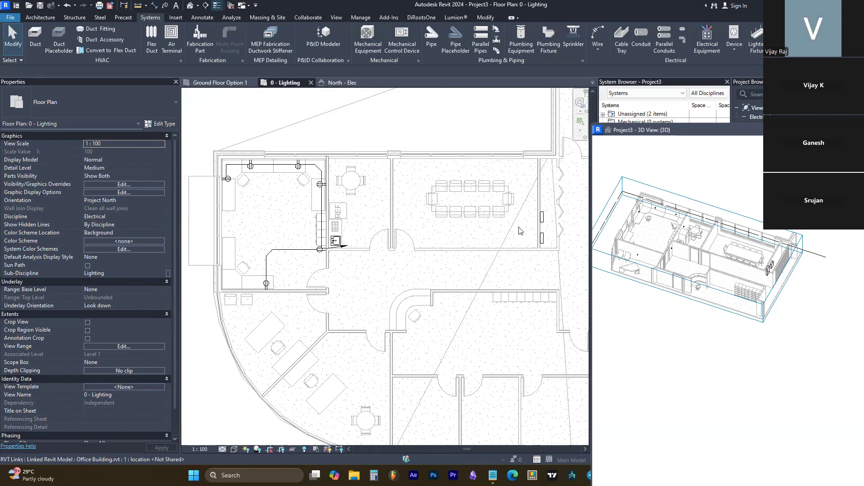
{"action": "left_click", "coordinate": [542, 218]}
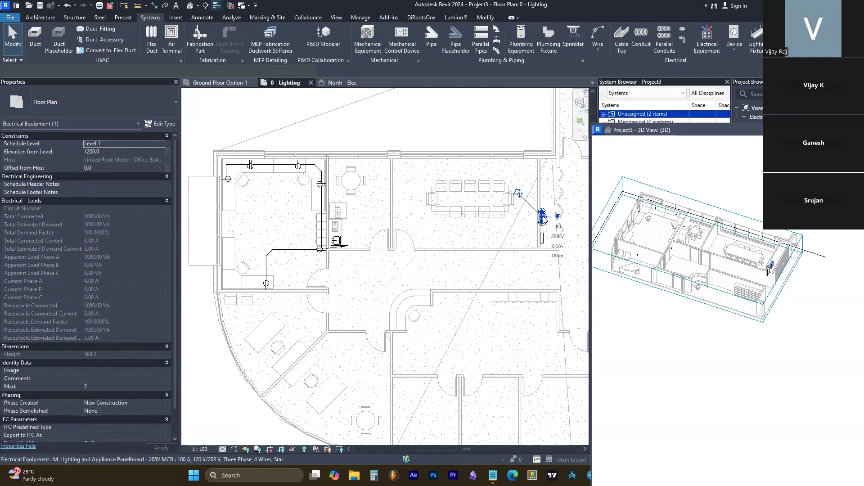
{"action": "scroll", "coordinate": [543, 219], "scroll_direction": "up", "scroll_amount": 3}
{"action": "scroll", "coordinate": [544, 218], "scroll_direction": "down", "scroll_amount": 3}
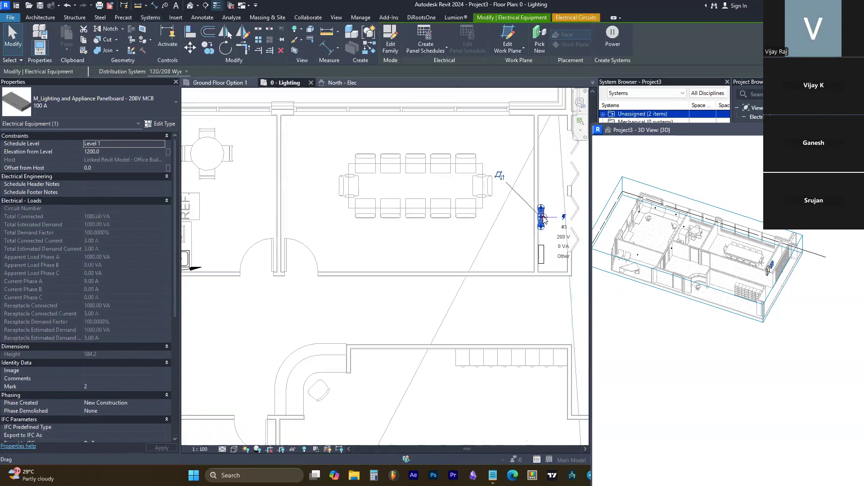
{"action": "left_click", "coordinate": [424, 51]}
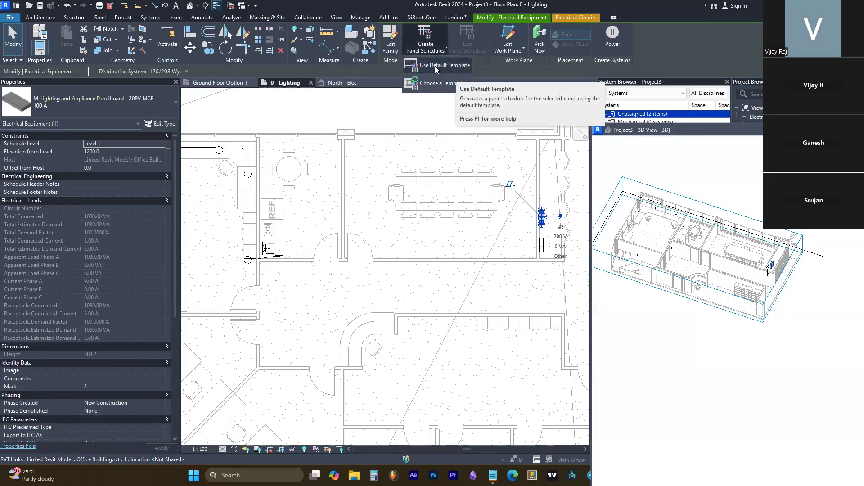
{"action": "left_click", "coordinate": [435, 66]}
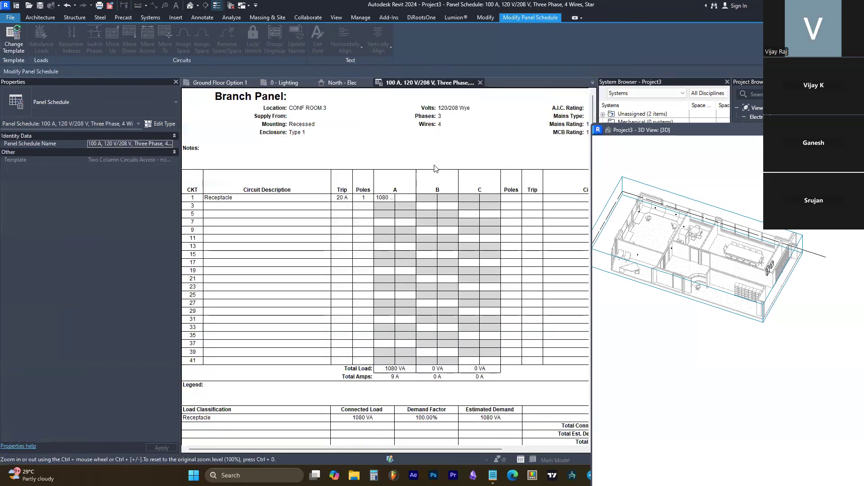
{"action": "scroll", "coordinate": [387, 282], "scroll_direction": "down", "scroll_amount": 1}
{"action": "scroll", "coordinate": [392, 259], "scroll_direction": "down", "scroll_amount": 2, "text": "ctrl"}
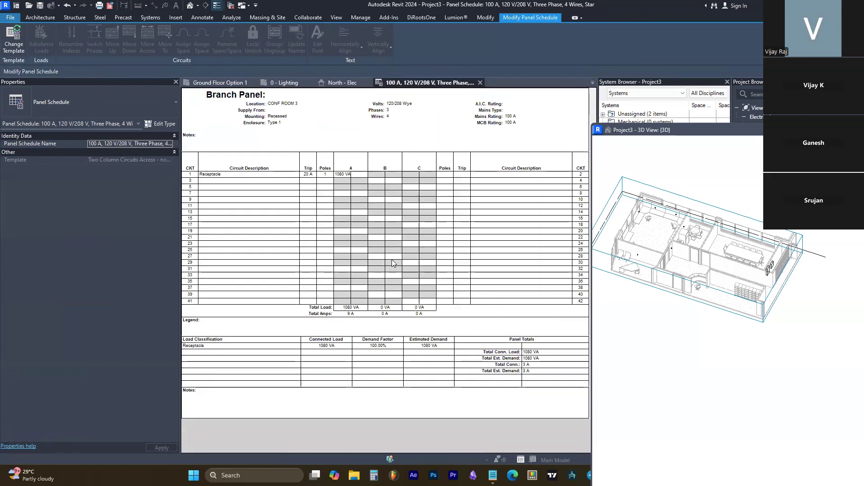
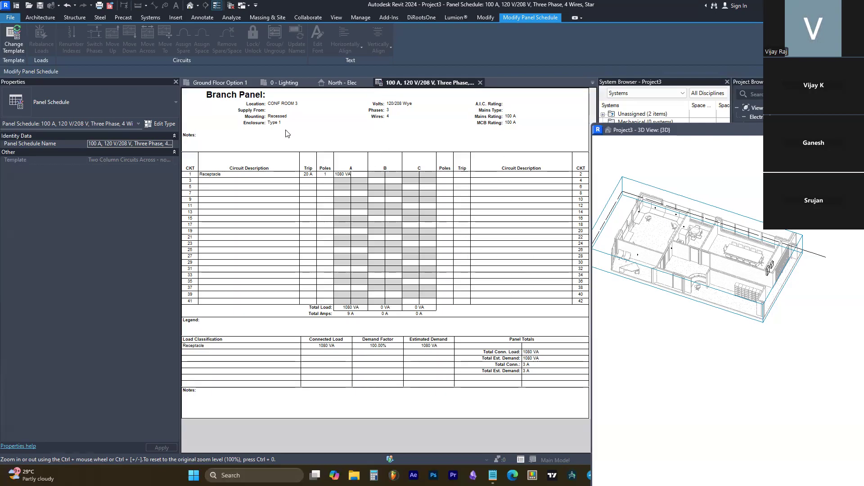
Return to the 0 - Lighting floor plan, clear the selection, and view the office's chamfered wiring.
{"action": "left_click", "coordinate": [238, 81]}
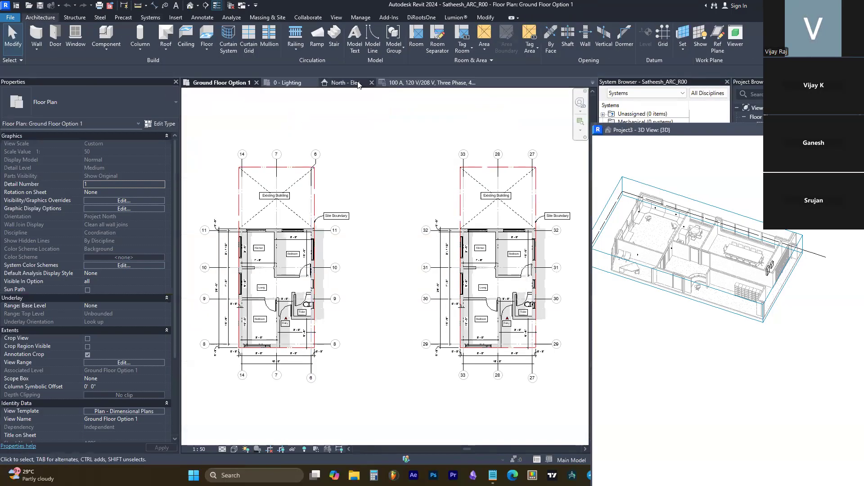
{"action": "left_click", "coordinate": [343, 82]}
{"action": "left_click", "coordinate": [284, 82]}
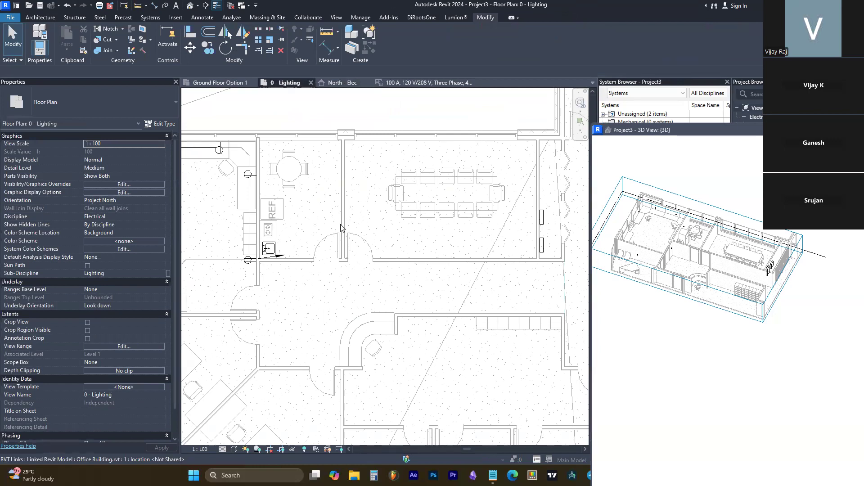
{"action": "left_click", "coordinate": [428, 189]}
{"action": "key", "text": "Escape"}
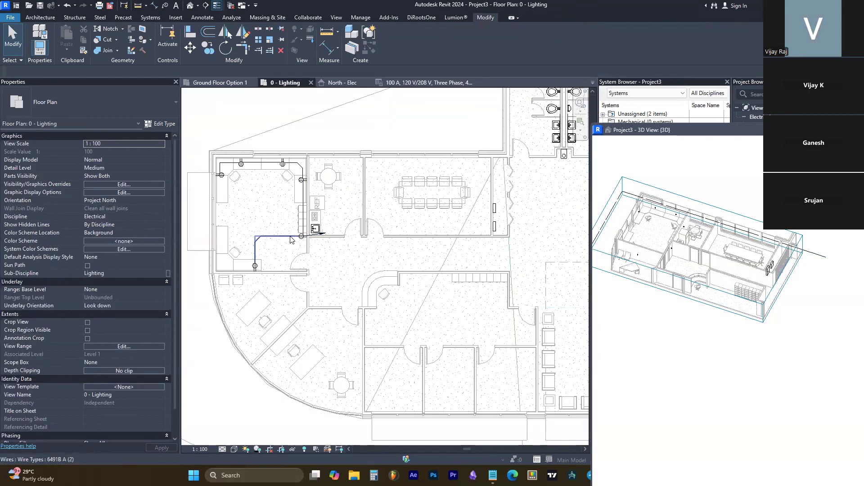
{"action": "scroll", "coordinate": [290, 235], "scroll_direction": "up", "scroll_amount": 2}
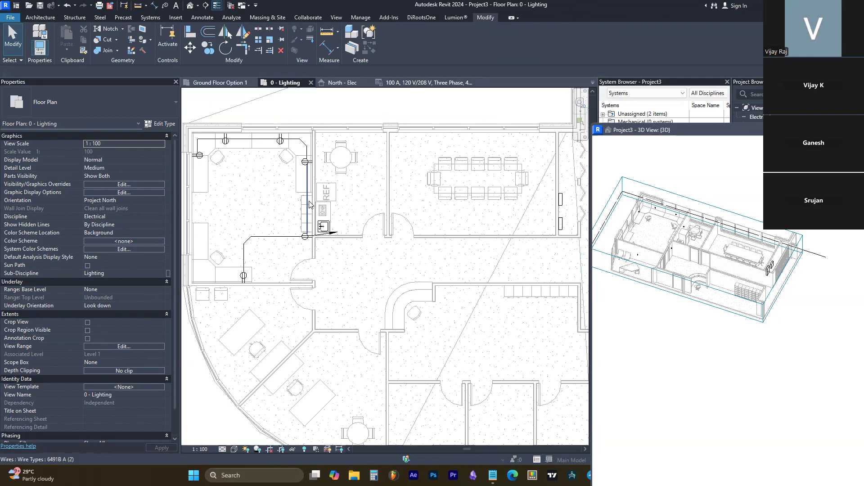
Move the floating 3D view window clear of the project browser and open the 0 - Ceiling Elec ceiling plan.
{"action": "middle_click_drag", "start_coordinate": [404, 199], "coordinate": [478, 204]}
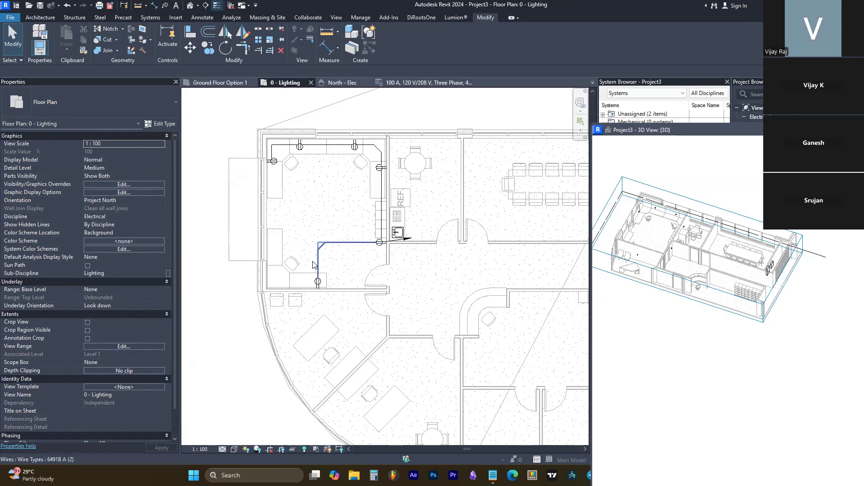
{"action": "scroll", "coordinate": [323, 268], "scroll_direction": "down", "scroll_amount": 4}
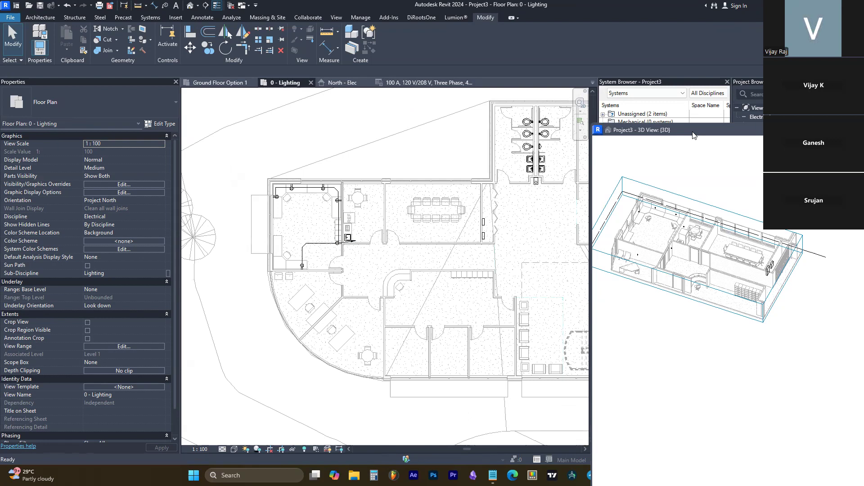
{"action": "left_click_drag", "start_coordinate": [693, 132], "coordinate": [689, 317]}
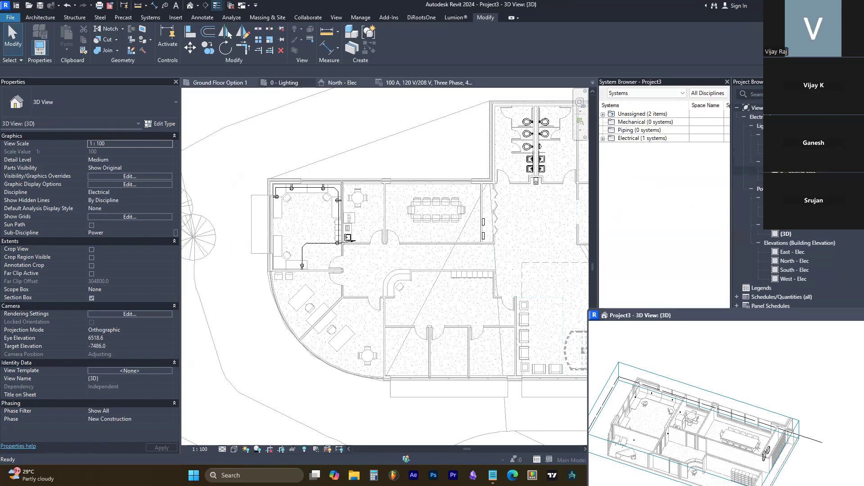
{"action": "double_click", "coordinate": [798, 171]}
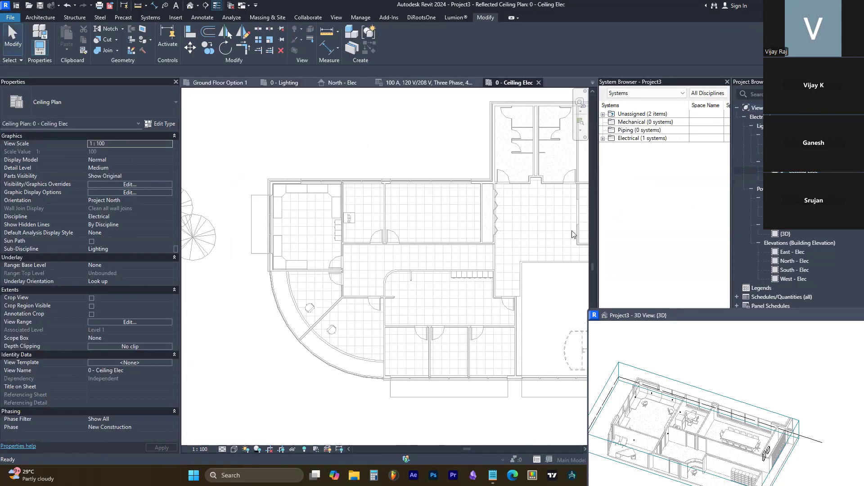
{"action": "scroll", "coordinate": [303, 222], "scroll_direction": "up", "scroll_amount": 3}
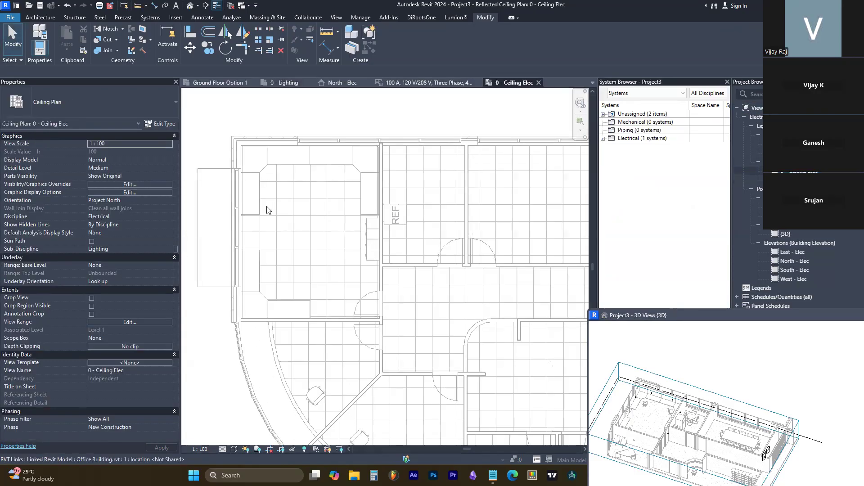
{"action": "scroll", "coordinate": [283, 186], "scroll_direction": "down", "scroll_amount": 1}
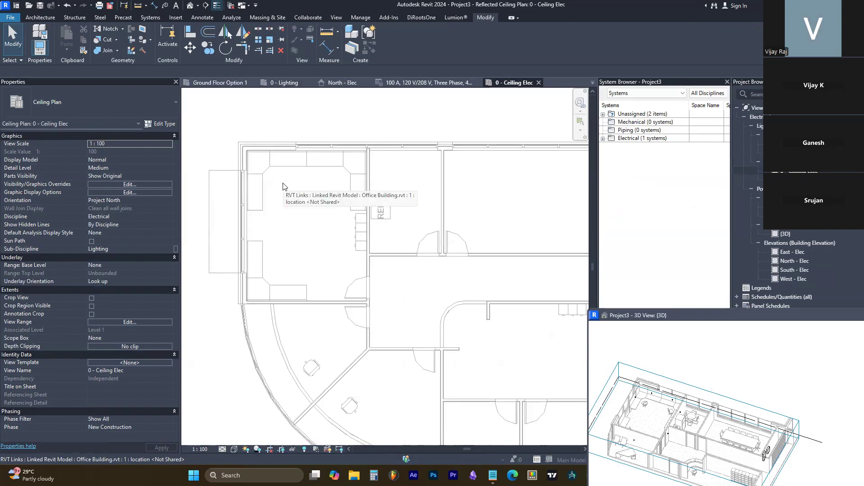
Start placing a Plain Recessed Lighting Fixture of type 600x600 - 230, with placement set to Place on Face.
{"action": "left_click", "coordinate": [149, 18]}
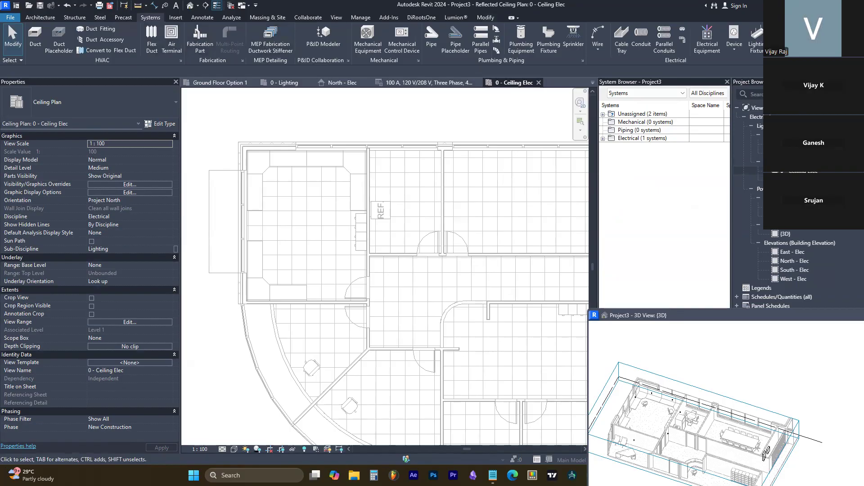
{"action": "left_click", "coordinate": [757, 45]}
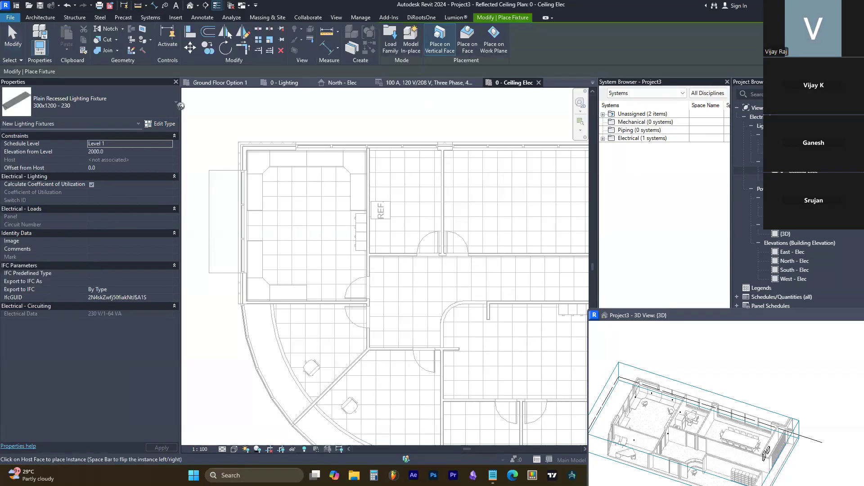
{"action": "left_click", "coordinate": [77, 97]}
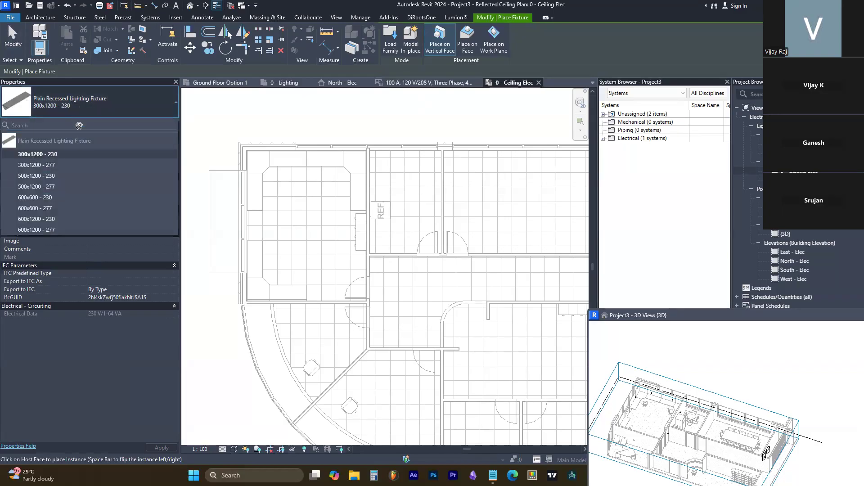
{"action": "mouse_move", "coordinate": [58, 198]}
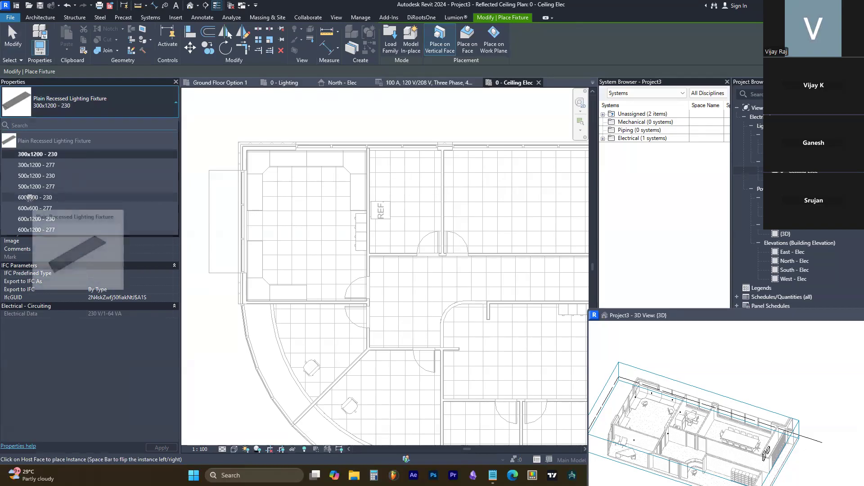
{"action": "left_click", "coordinate": [58, 198]}
{"action": "scroll", "coordinate": [283, 204], "scroll_direction": "up", "scroll_amount": 2}
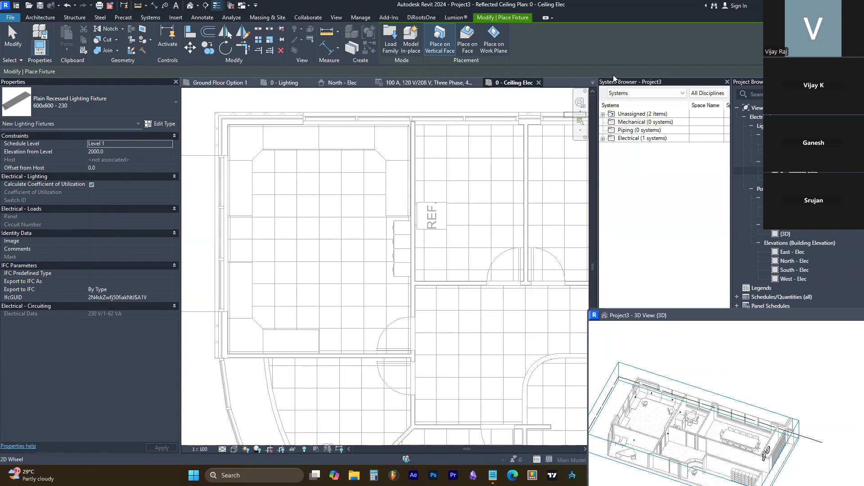
{"action": "left_click", "coordinate": [464, 44]}
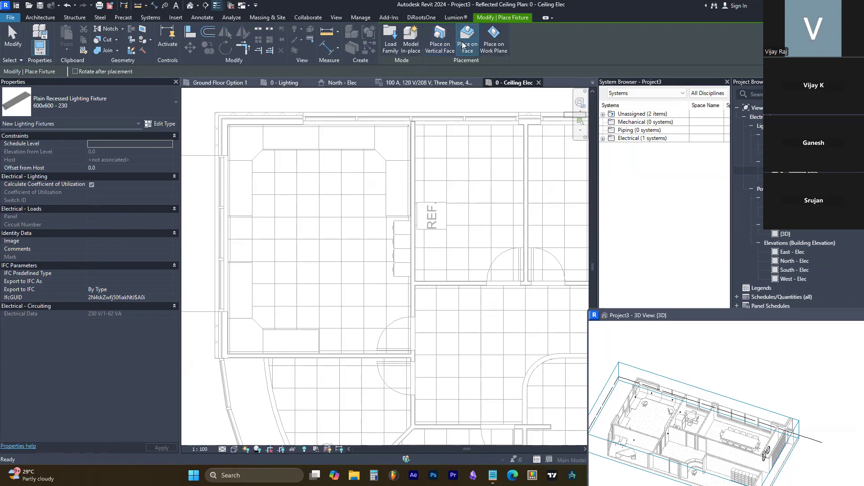
Place four 600x600 lighting fixtures in a two-by-two arrangement on the corner office's ceiling grid.
{"action": "scroll", "coordinate": [277, 194], "scroll_direction": "up", "scroll_amount": 1}
{"action": "left_click", "coordinate": [276, 194]}
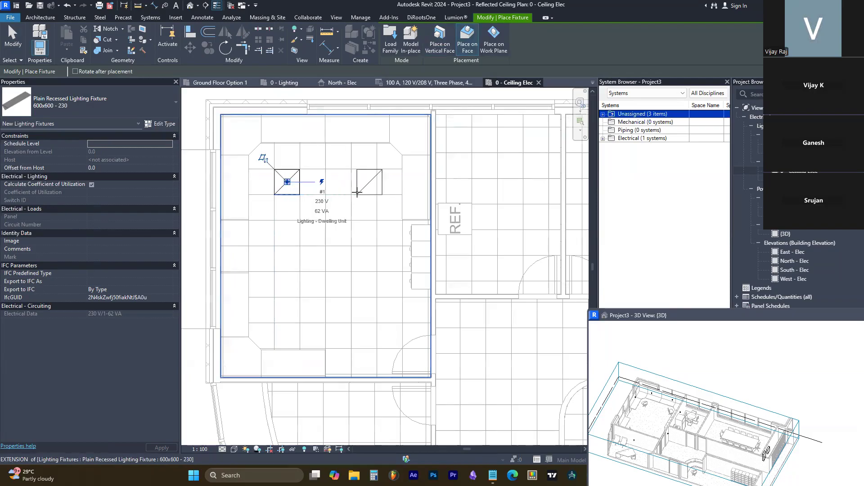
{"action": "left_click", "coordinate": [351, 192]}
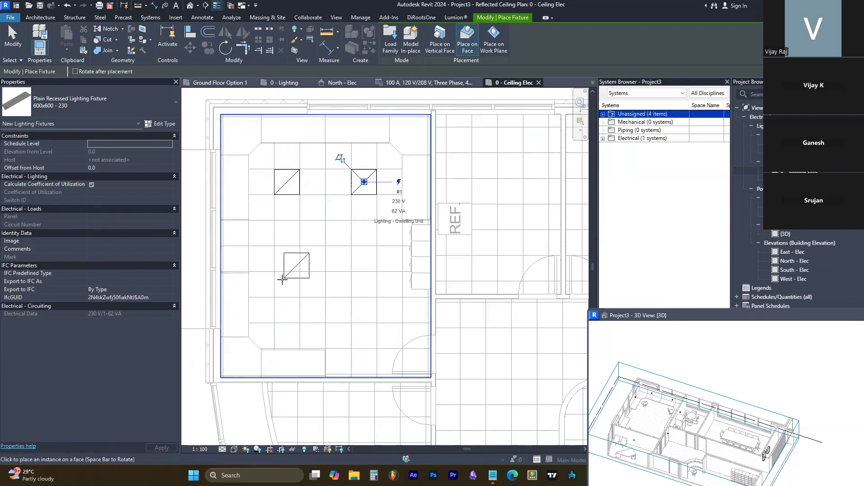
{"action": "left_click", "coordinate": [271, 295]}
{"action": "left_click", "coordinate": [350, 295]}
{"action": "key", "text": "Escape"}
{"action": "scroll", "coordinate": [710, 336], "scroll_direction": "down", "scroll_amount": 2}
{"action": "key", "text": "Escape"}
{"action": "scroll", "coordinate": [679, 374], "scroll_direction": "up", "scroll_amount": 2}
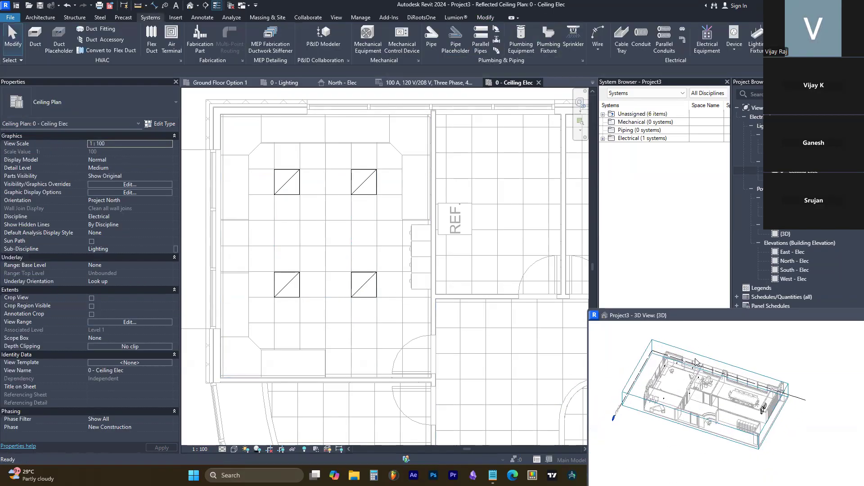
Adjust the height of the 3D view's section box to take in the ceiling of the corner office.
{"action": "left_click", "coordinate": [705, 356]}
{"action": "left_click", "coordinate": [705, 357]}
{"action": "scroll", "coordinate": [704, 374], "scroll_direction": "up", "scroll_amount": 4}
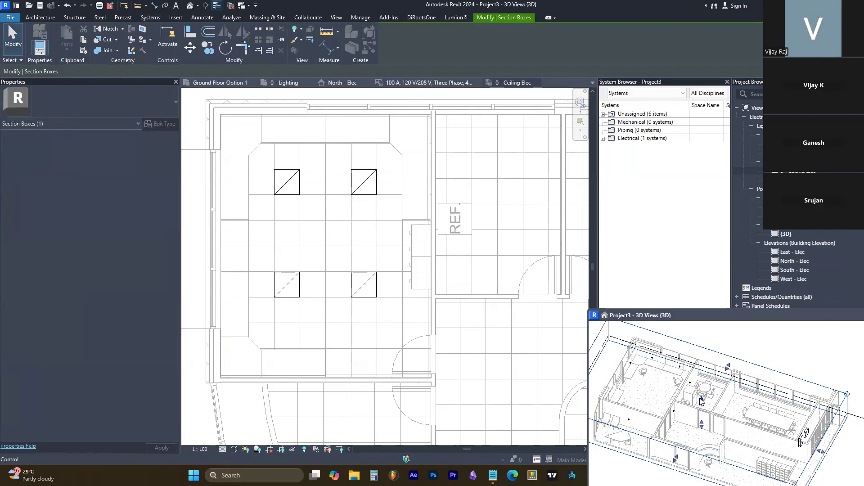
{"action": "left_click_drag", "start_coordinate": [703, 396], "coordinate": [701, 405]}
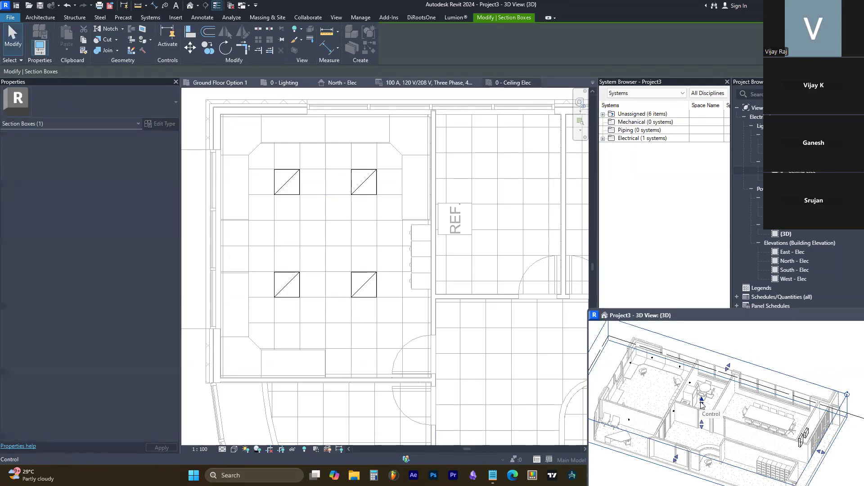
{"action": "scroll", "coordinate": [716, 387], "scroll_direction": "down", "scroll_amount": 4}
{"action": "scroll", "coordinate": [719, 378], "scroll_direction": "up", "scroll_amount": 5}
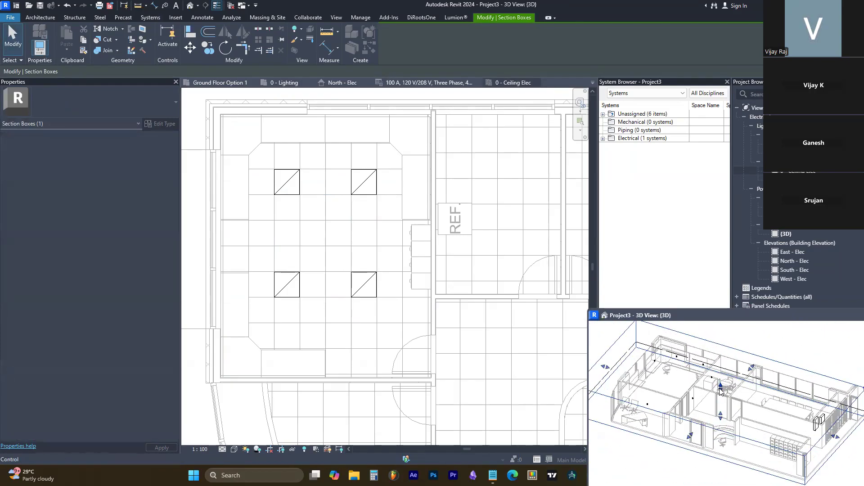
{"action": "middle_click_drag", "start_coordinate": [708, 394], "coordinate": [649, 354], "text": "shift"}
{"action": "middle_click_drag", "start_coordinate": [632, 389], "coordinate": [730, 383], "text": "shift"}
{"action": "scroll", "coordinate": [680, 378], "scroll_direction": "up", "scroll_amount": 2}
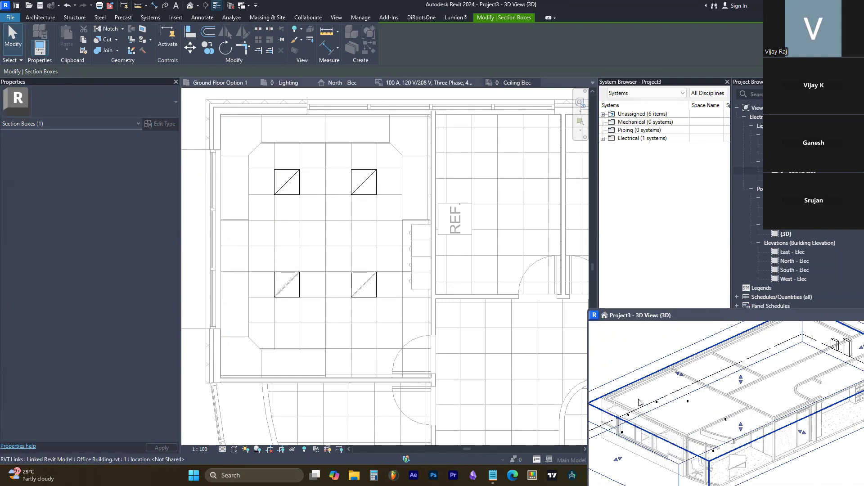
Turn on the visibility of all model categories in the 3D view.
{"action": "key", "text": "v"}
{"action": "key", "text": "g"}
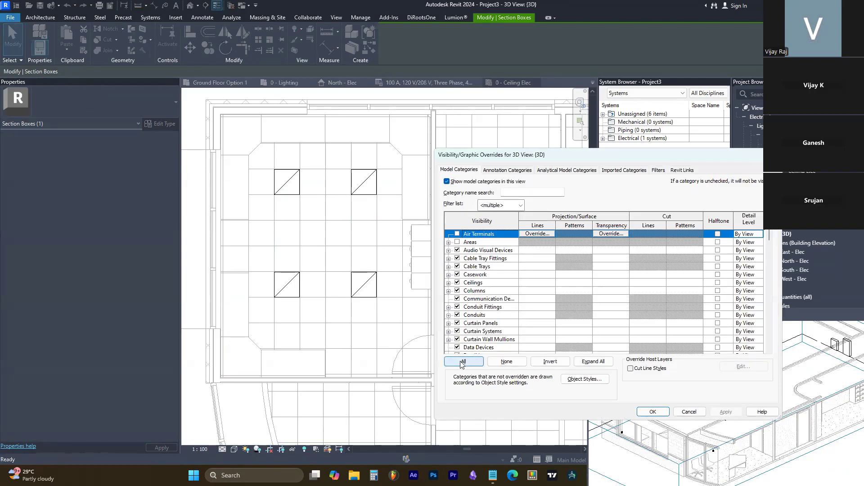
{"action": "left_click", "coordinate": [462, 362]}
{"action": "left_click", "coordinate": [457, 243]}
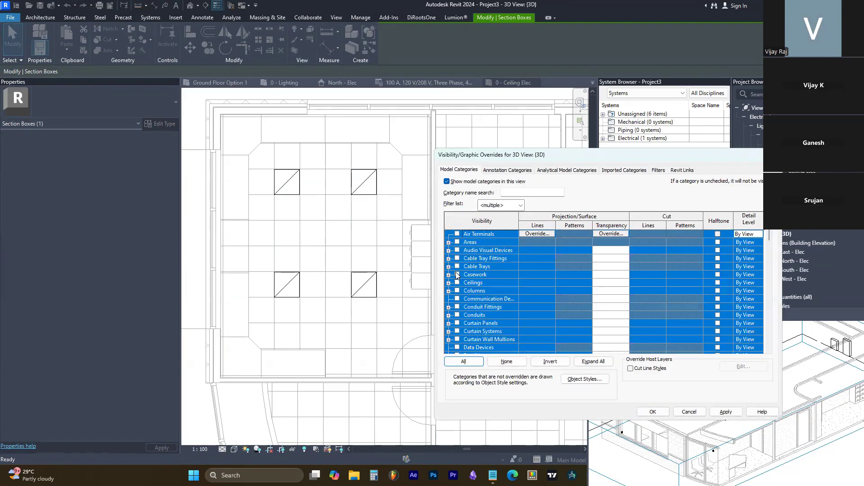
{"action": "left_click", "coordinate": [653, 412]}
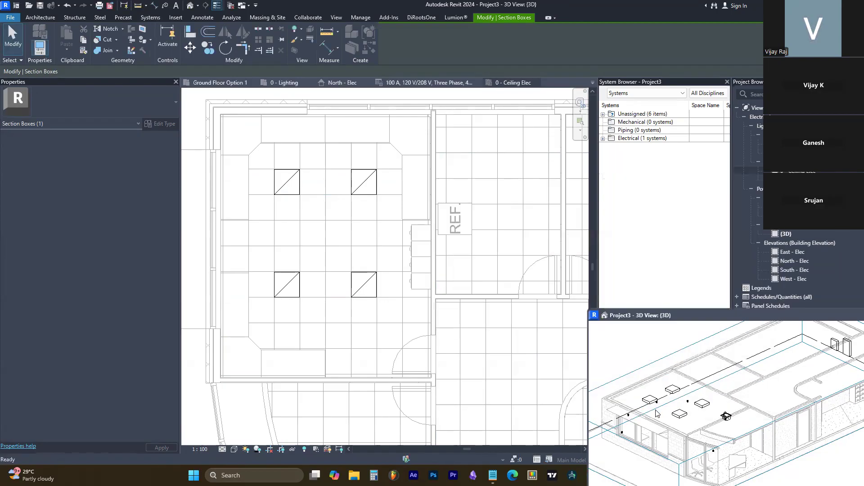
Check the ceiling fixtures in the 3D view and open the 0 - Lighting floor plan on the corner office.
{"action": "left_click", "coordinate": [684, 414]}
{"action": "middle_click_drag", "start_coordinate": [685, 415], "coordinate": [697, 339], "text": "shift"}
{"action": "left_click", "coordinate": [696, 340]}
{"action": "middle_click_drag", "start_coordinate": [702, 473], "coordinate": [765, 418], "text": "shift"}
{"action": "left_click", "coordinate": [404, 288]}
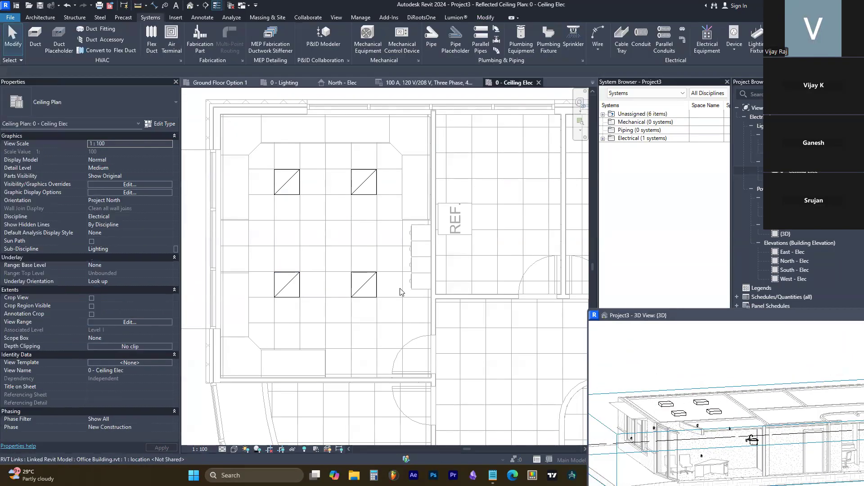
{"action": "left_click", "coordinate": [285, 82]}
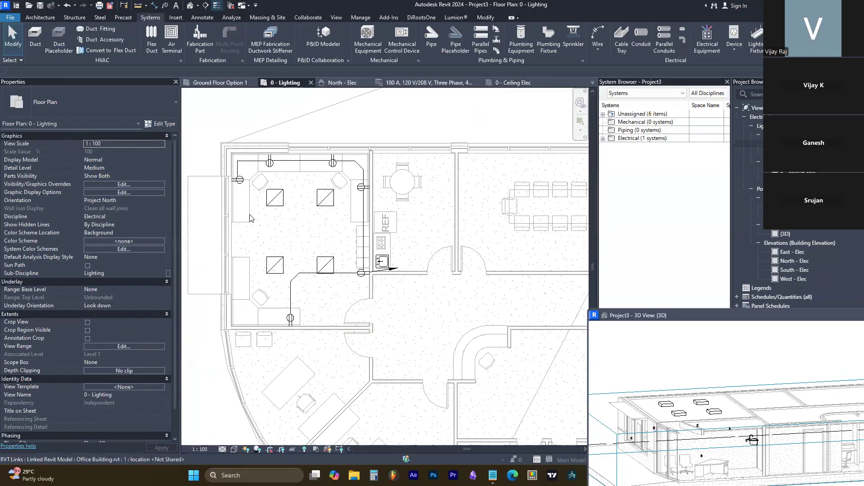
{"action": "scroll", "coordinate": [338, 253], "scroll_direction": "up", "scroll_amount": 4}
{"action": "scroll", "coordinate": [338, 255], "scroll_direction": "down", "scroll_amount": 3}
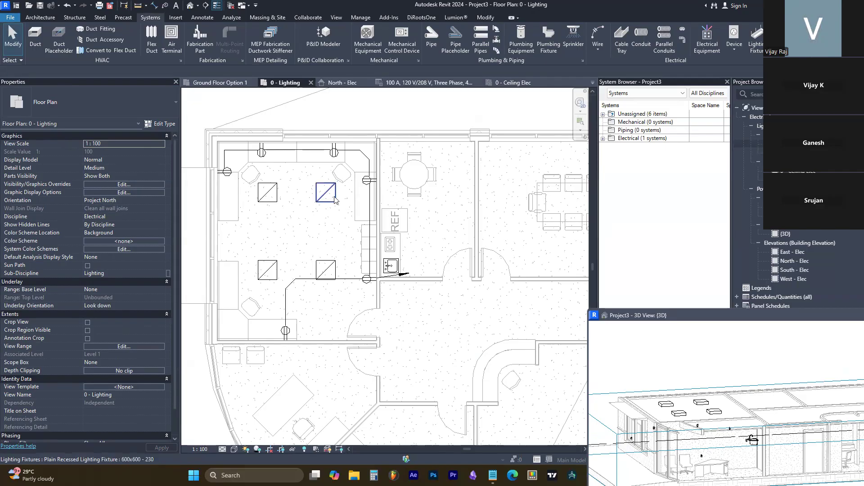
{"action": "scroll", "coordinate": [247, 197], "scroll_direction": "down", "scroll_amount": 3}
{"action": "scroll", "coordinate": [299, 199], "scroll_direction": "up", "scroll_amount": 2}
{"action": "scroll", "coordinate": [298, 202], "scroll_direction": "up", "scroll_amount": 1}
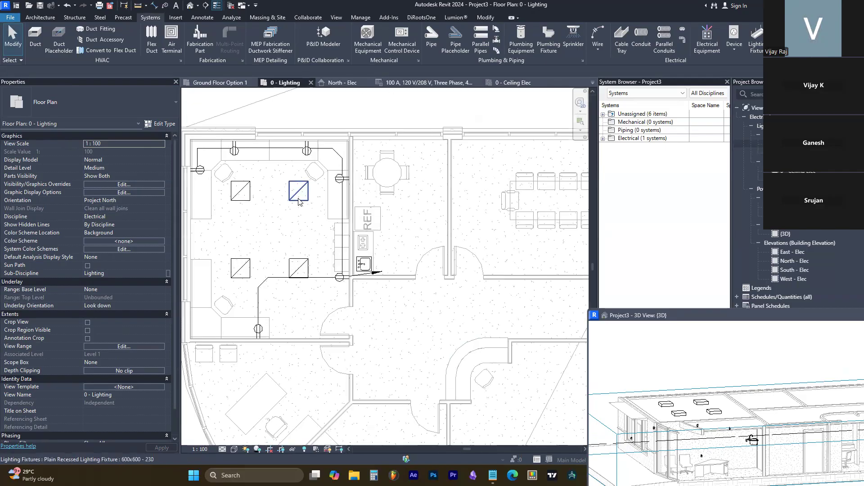
Create a power circuit for the upper-left lighting fixture in the corner office.
{"action": "left_click", "coordinate": [298, 198]}
{"action": "left_click", "coordinate": [248, 191]}
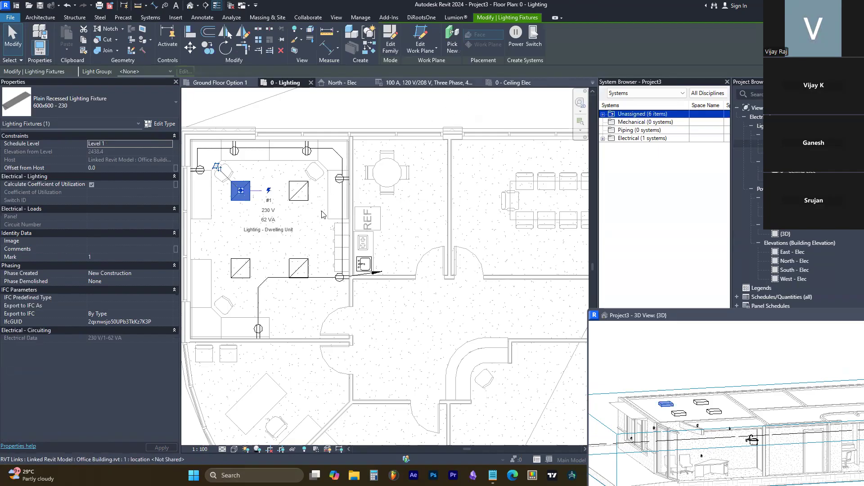
{"action": "key", "text": "Escape"}
{"action": "left_click", "coordinate": [245, 204]}
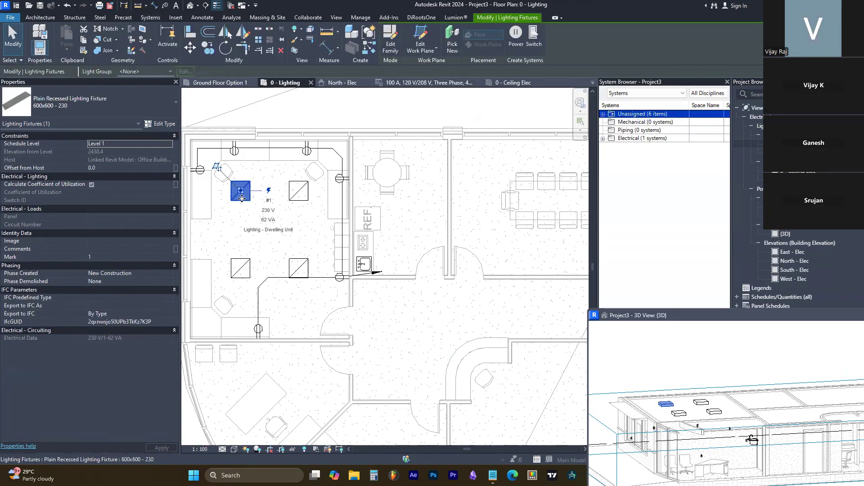
{"action": "left_click", "coordinate": [521, 32]}
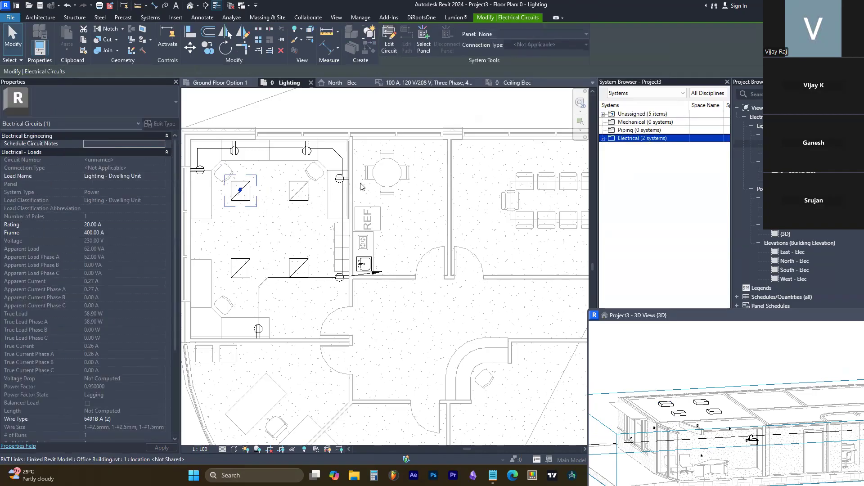
Assign the fixture's circuit to the 250 A, 230 V/400 V, Three Phase, 4 Wires, Star panel.
{"action": "left_click", "coordinate": [541, 35]}
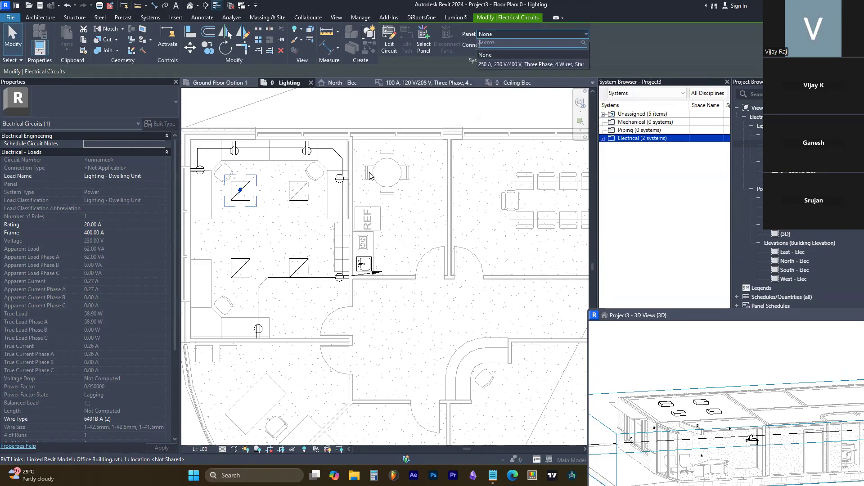
{"action": "scroll", "coordinate": [369, 175], "scroll_direction": "down", "scroll_amount": 3}
{"action": "scroll", "coordinate": [480, 184], "scroll_direction": "up", "scroll_amount": 2}
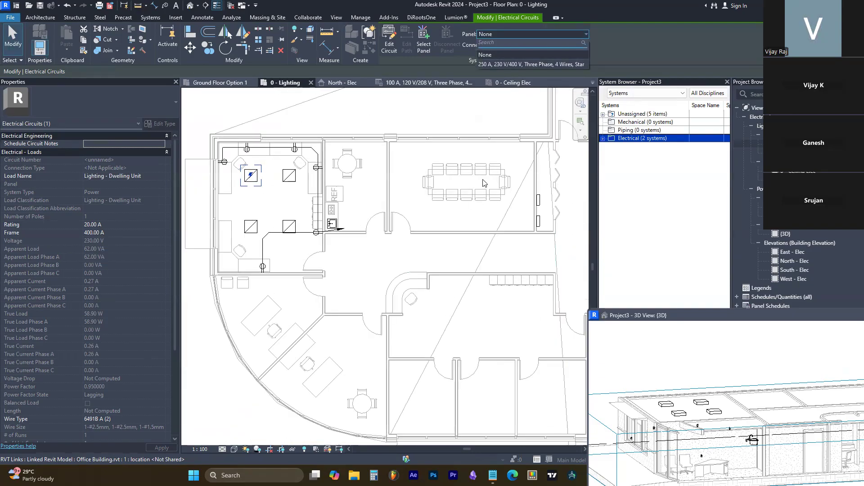
{"action": "left_click", "coordinate": [496, 65]}
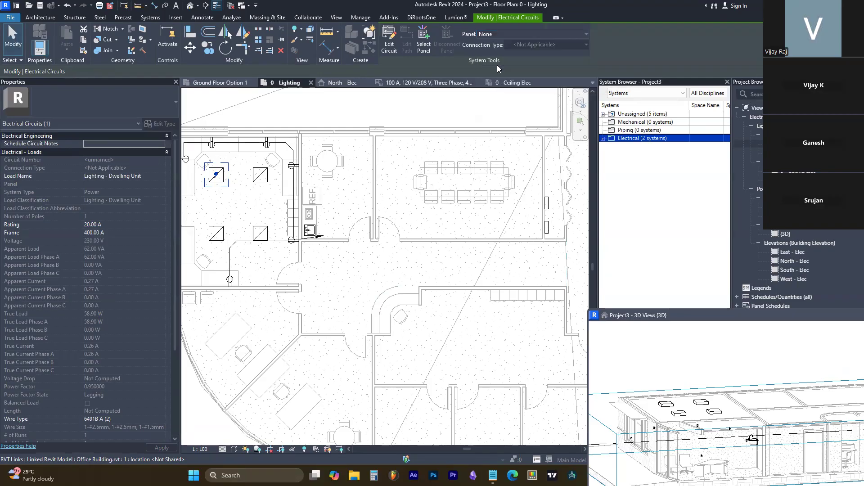
Examine the properties of the two panelboards on the wall beside the meeting room.
{"action": "left_click", "coordinate": [546, 230]}
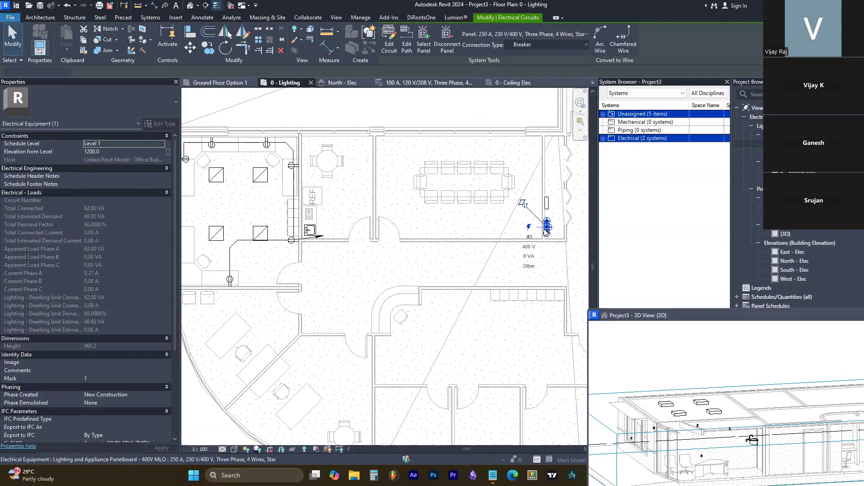
{"action": "left_click", "coordinate": [548, 201]}
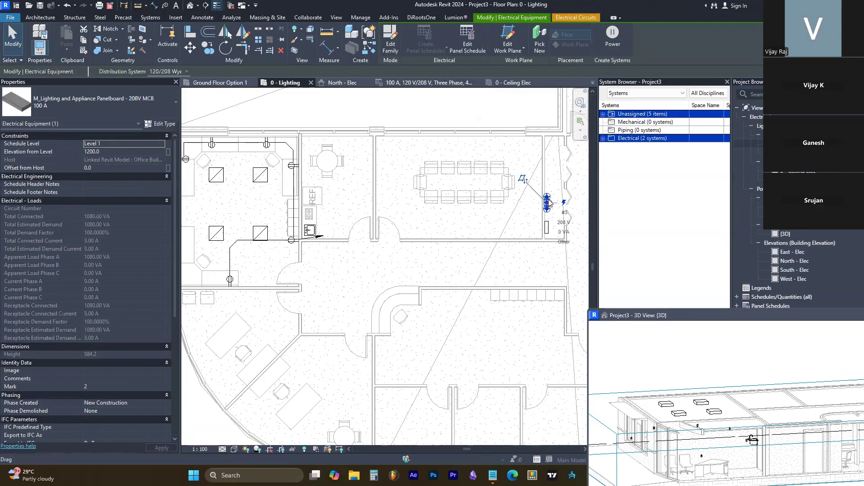
{"action": "scroll", "coordinate": [548, 202], "scroll_direction": "down", "scroll_amount": 1}
{"action": "key", "text": "Escape"}
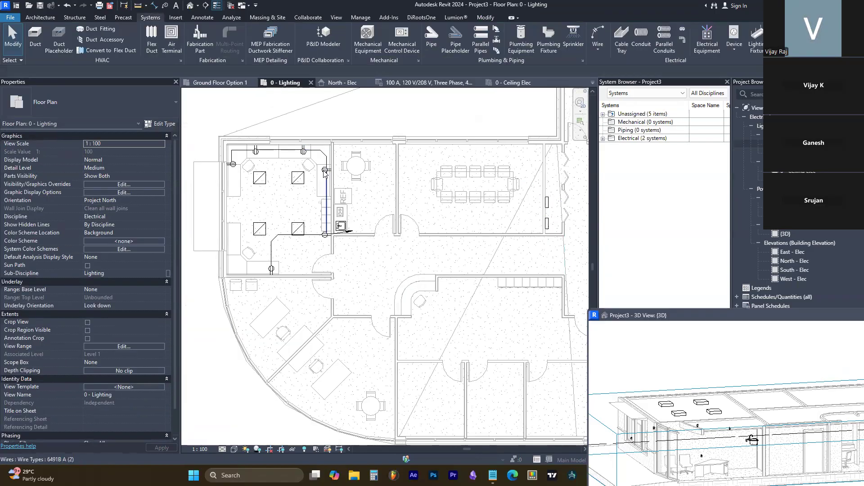
Add the other three corner-office lighting fixtures to the upper-left fixture's power circuit.
{"action": "left_click", "coordinate": [547, 224]}
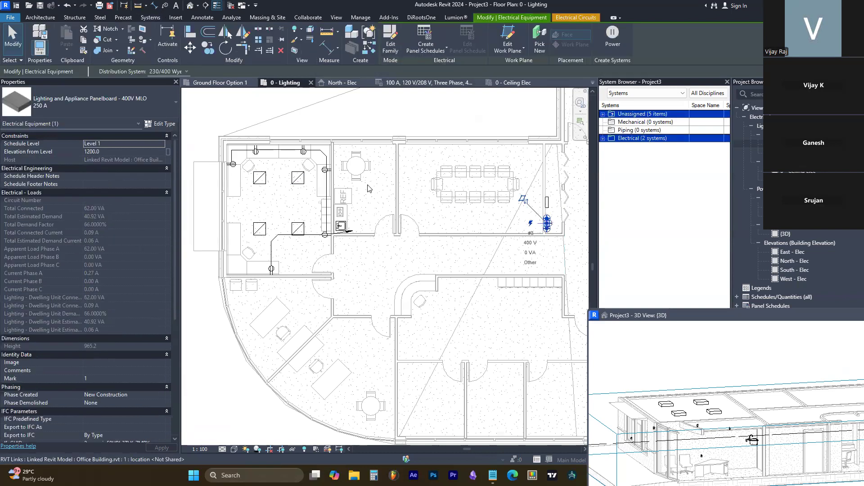
{"action": "left_click", "coordinate": [308, 186]}
{"action": "scroll", "coordinate": [356, 185], "scroll_direction": "up", "scroll_amount": 1}
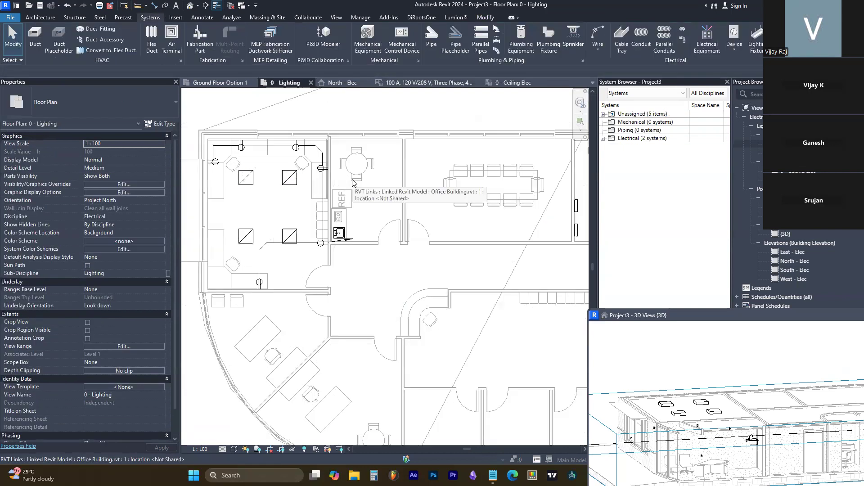
{"action": "left_click", "coordinate": [245, 180]}
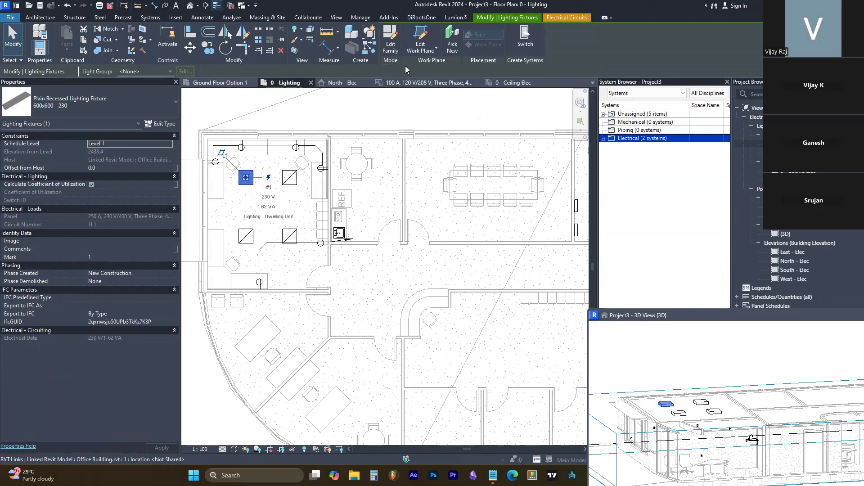
{"action": "left_click", "coordinate": [562, 17]}
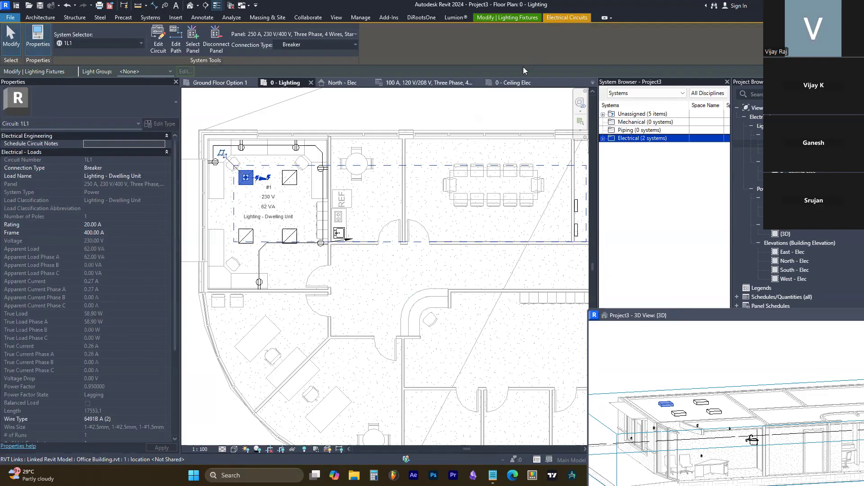
{"action": "left_click", "coordinate": [159, 45]}
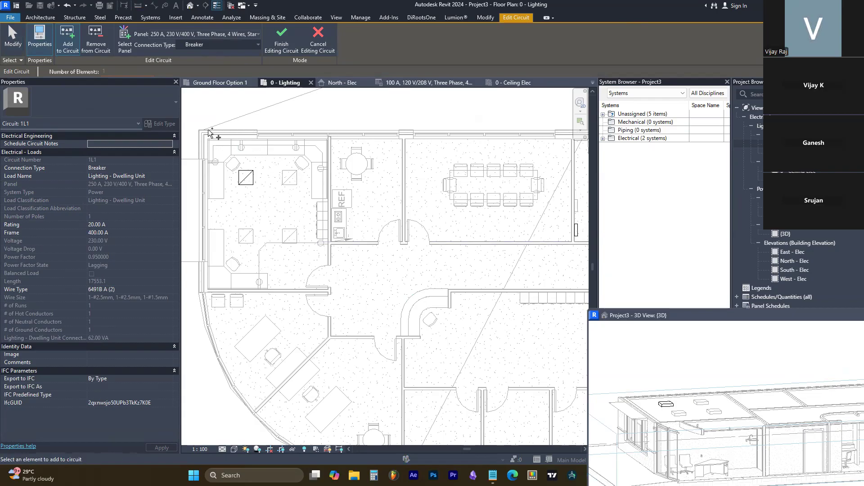
{"action": "left_click", "coordinate": [289, 178]}
{"action": "left_click", "coordinate": [289, 236]}
{"action": "left_click", "coordinate": [250, 241]}
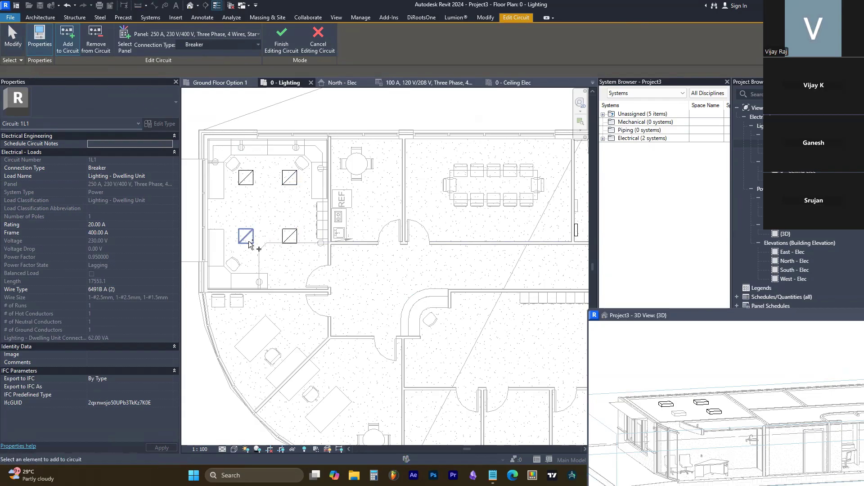
{"action": "left_click", "coordinate": [281, 42]}
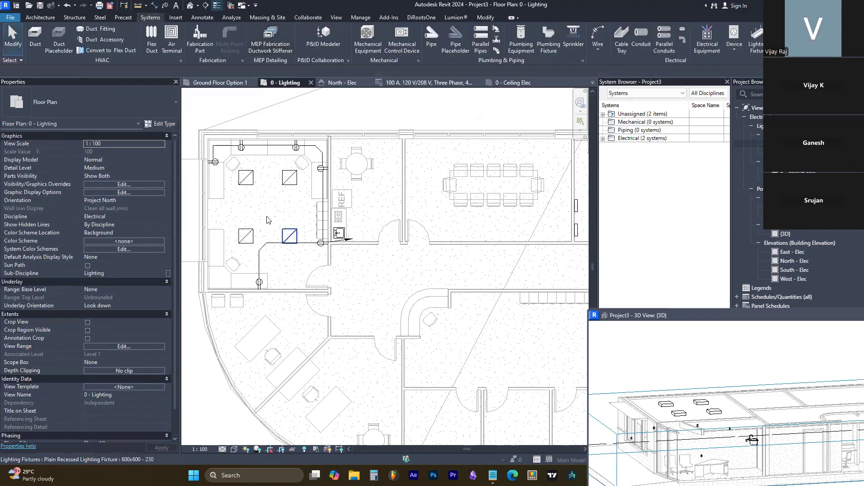
Convert the corner office lighting circuit's temporary wiring into arc wires linking the four fixtures.
{"action": "left_click", "coordinate": [250, 184]}
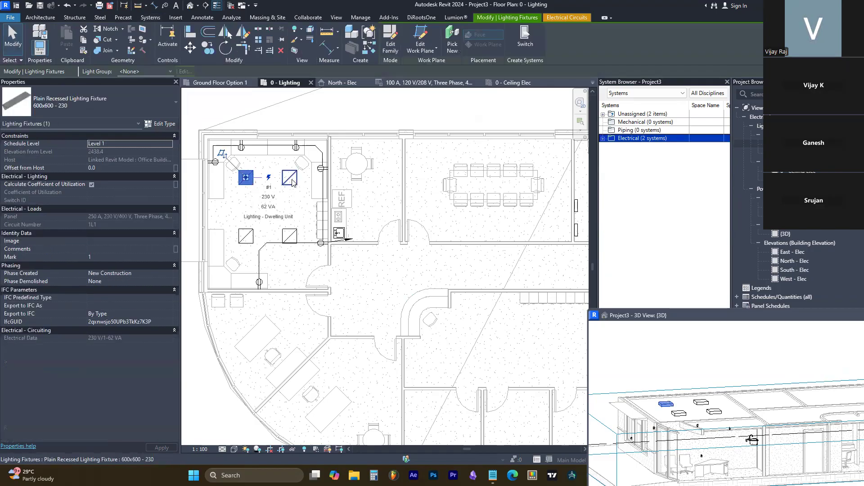
{"action": "key", "text": "Escape"}
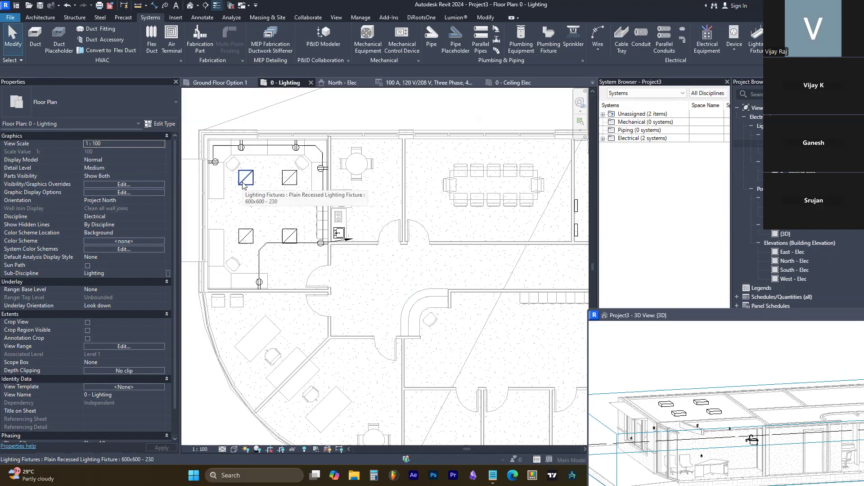
{"action": "key", "text": "Tab"}
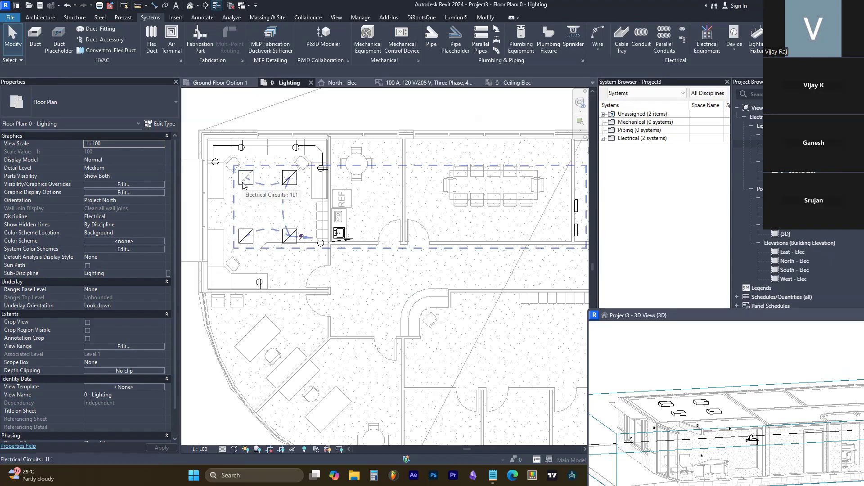
{"action": "left_click", "coordinate": [243, 185]}
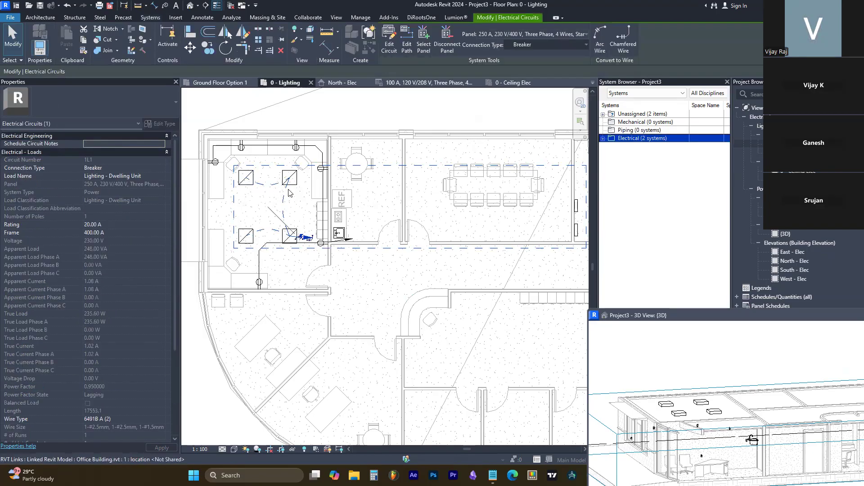
{"action": "scroll", "coordinate": [302, 243], "scroll_direction": "up", "scroll_amount": 5}
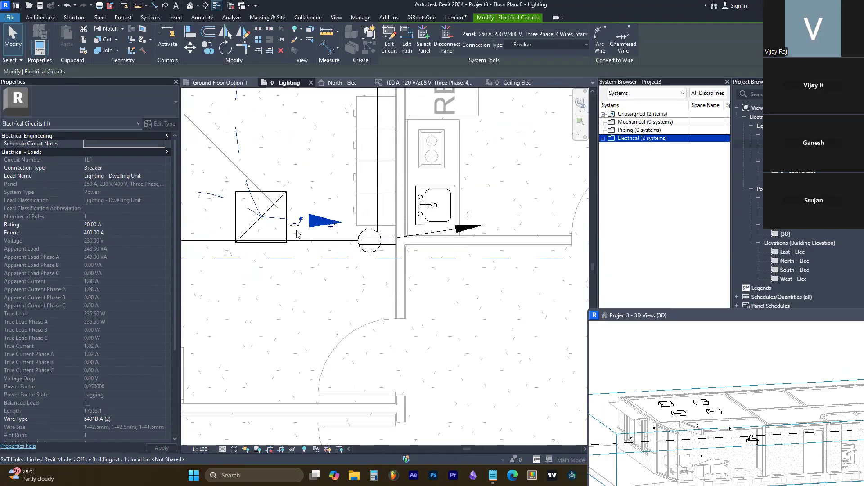
{"action": "left_click", "coordinate": [295, 229]}
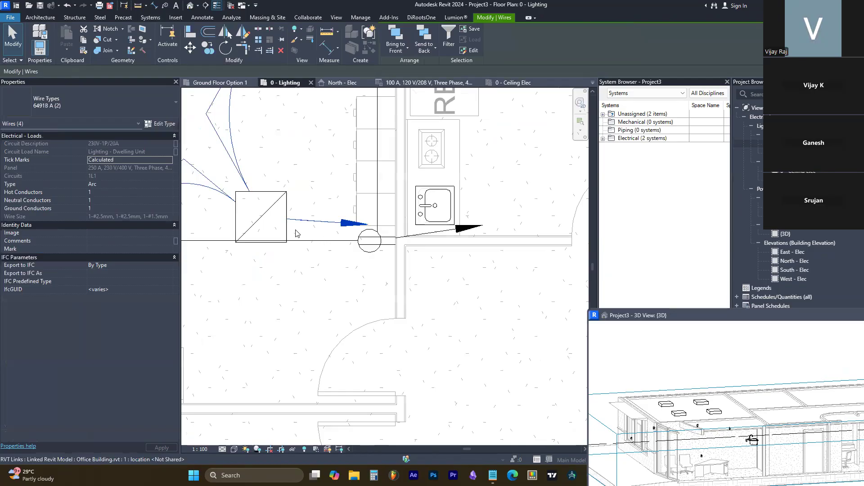
{"action": "key", "text": "Escape"}
{"action": "scroll", "coordinate": [301, 218], "scroll_direction": "down", "scroll_amount": 5}
{"action": "scroll", "coordinate": [283, 194], "scroll_direction": "up", "scroll_amount": 5}
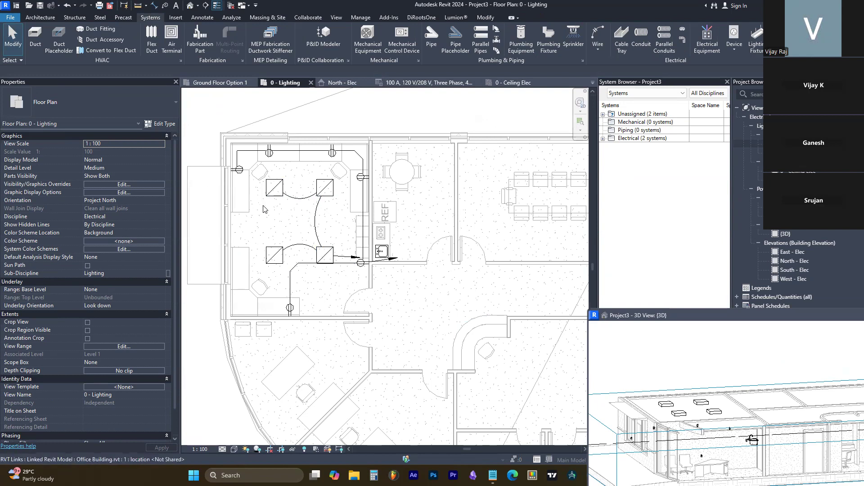
Create a switch system for the upper-left lighting fixture and try to add the other three corner-office fixtures to it.
{"action": "left_click", "coordinate": [281, 190]}
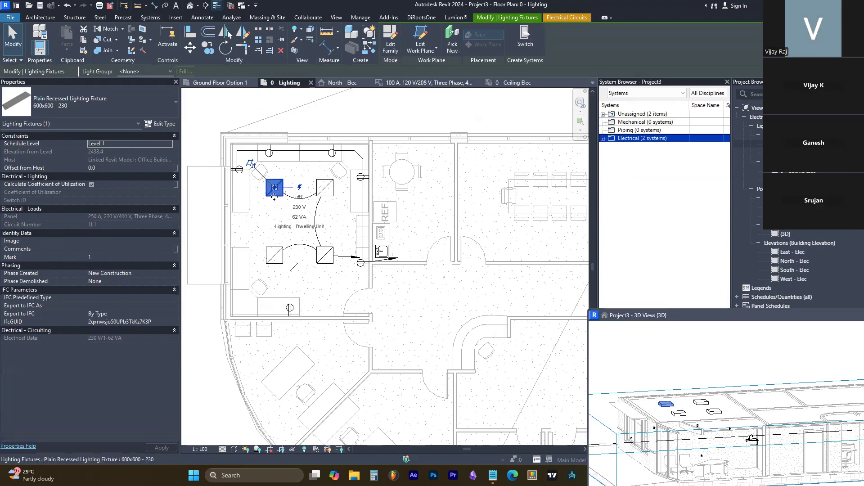
{"action": "left_click", "coordinate": [530, 47]}
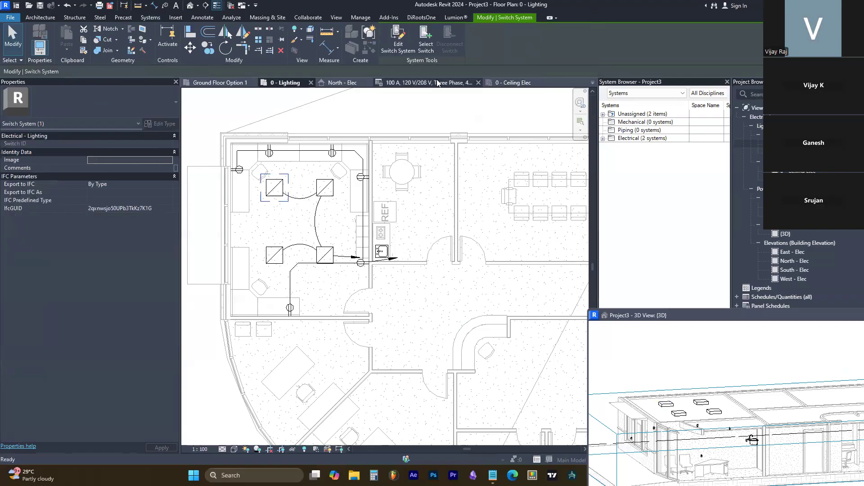
{"action": "left_click", "coordinate": [398, 44]}
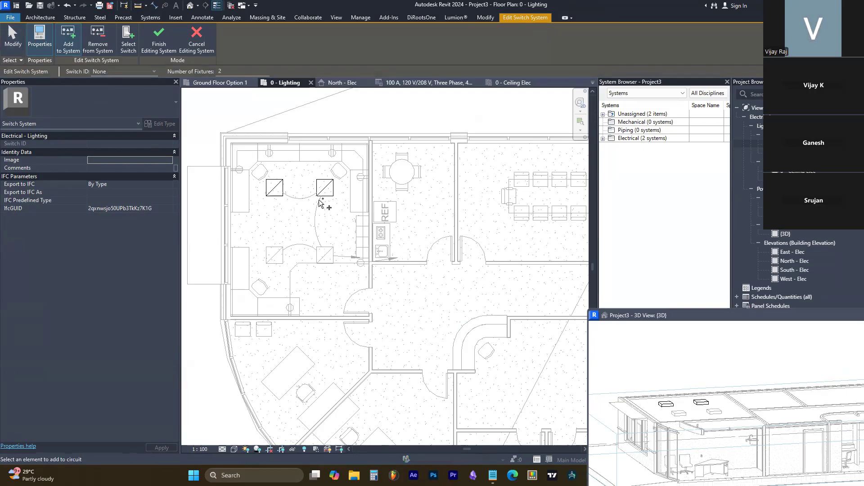
{"action": "left_click", "coordinate": [275, 260]}
{"action": "left_click", "coordinate": [322, 262]}
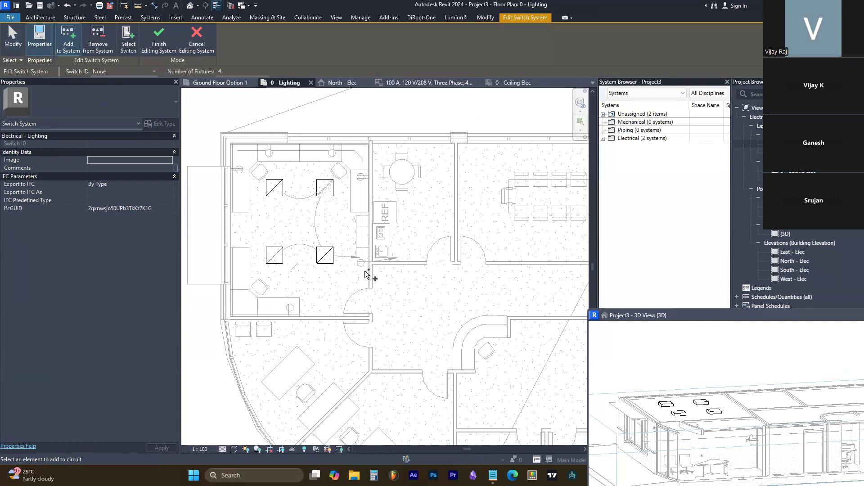
{"action": "left_click", "coordinate": [189, 38]}
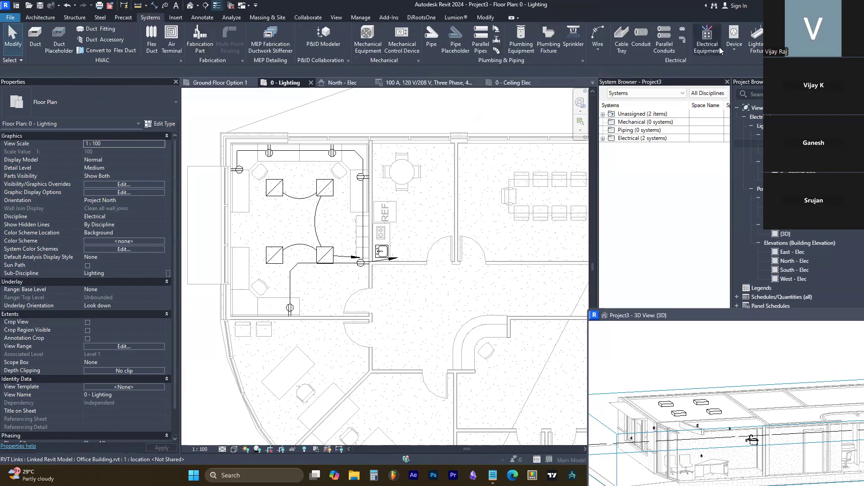
Load the M_Lighting Switches family from the Terminals folder.
{"action": "left_click", "coordinate": [734, 45]}
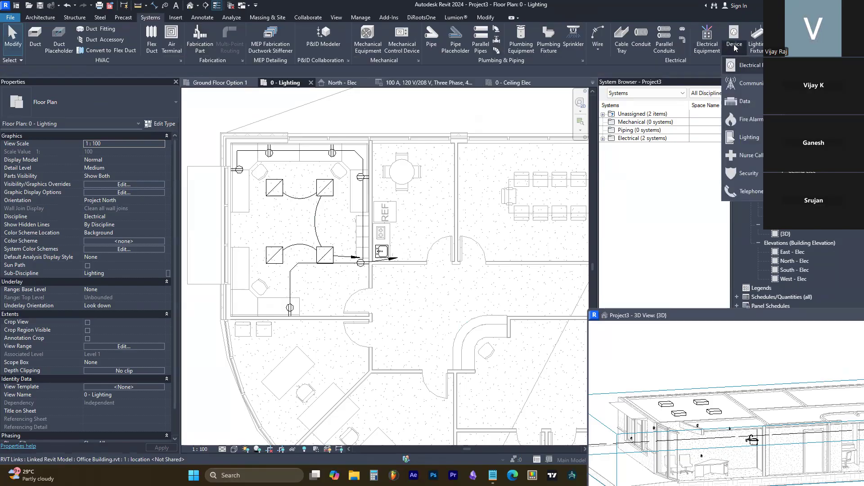
{"action": "left_click", "coordinate": [757, 68]}
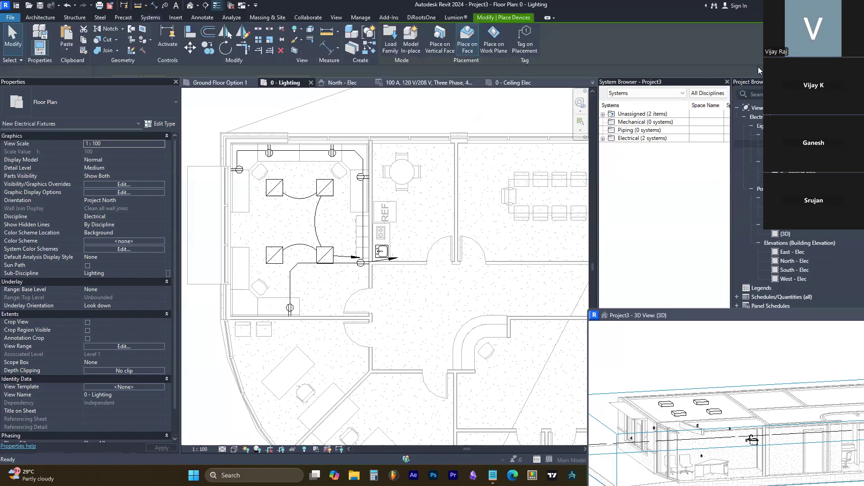
{"action": "left_click", "coordinate": [73, 104]}
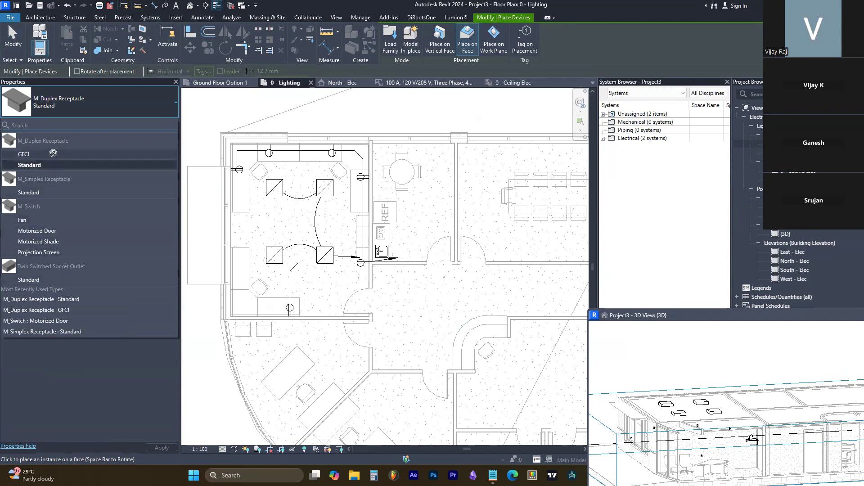
{"action": "left_click", "coordinate": [391, 41]}
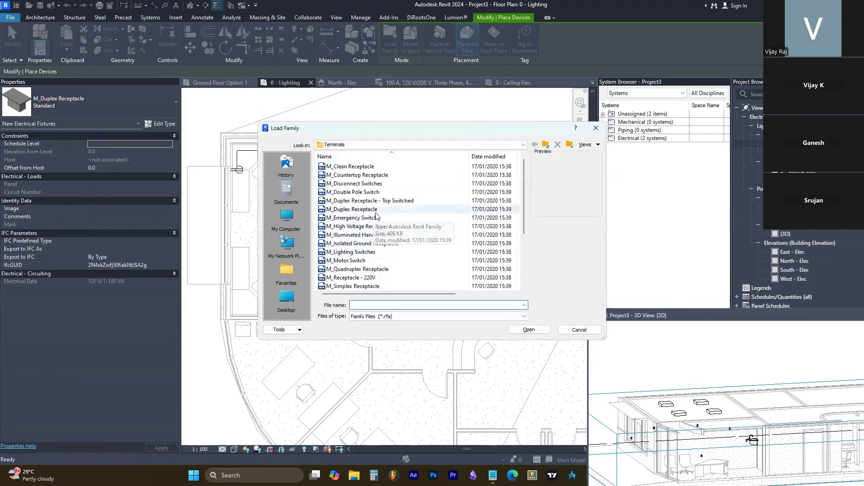
{"action": "left_click", "coordinate": [389, 194]}
{"action": "scroll", "coordinate": [388, 257], "scroll_direction": "down", "scroll_amount": 1}
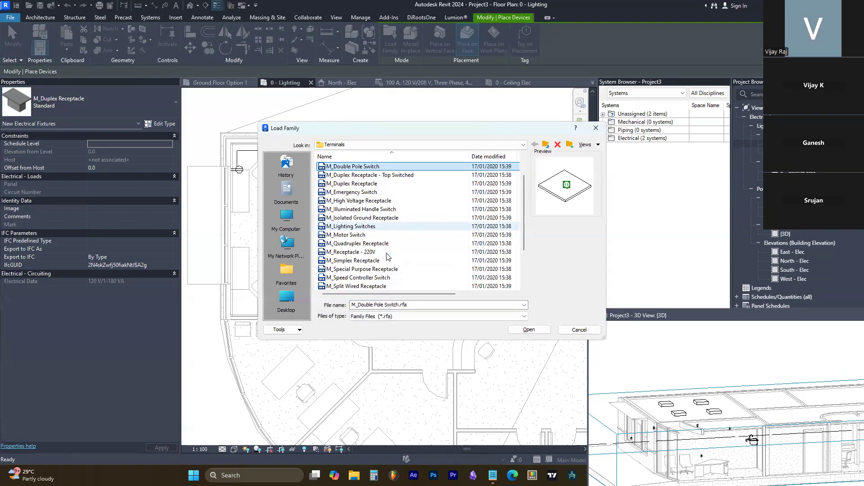
{"action": "scroll", "coordinate": [390, 238], "scroll_direction": "down", "scroll_amount": 2}
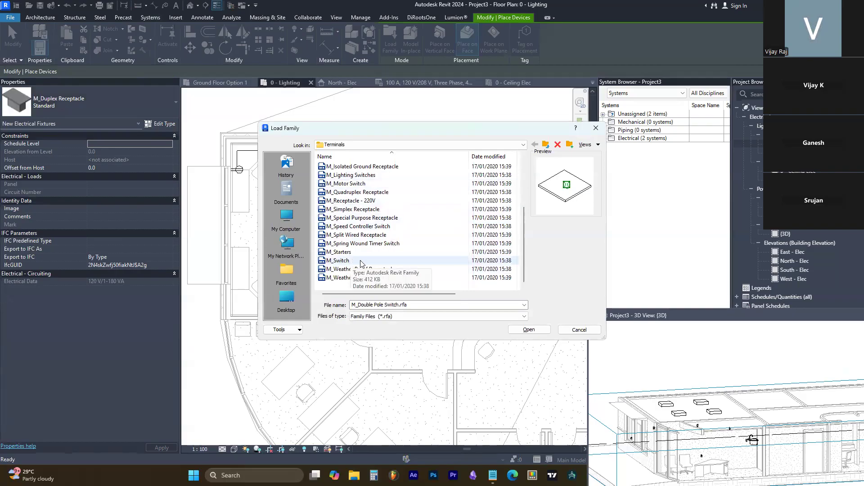
{"action": "scroll", "coordinate": [369, 204], "scroll_direction": "up", "scroll_amount": 1}
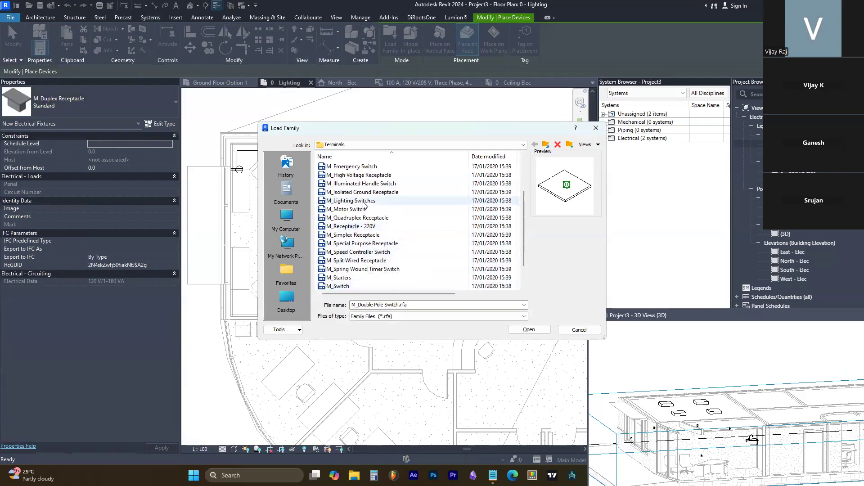
{"action": "left_click", "coordinate": [369, 204]}
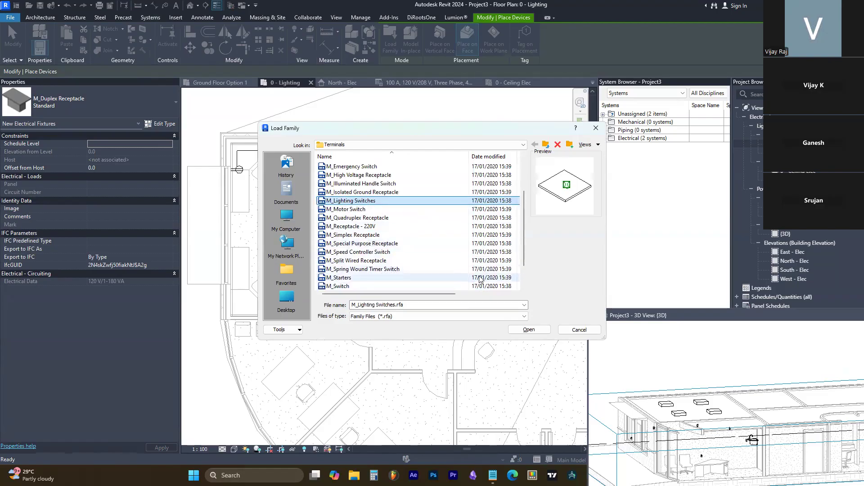
{"action": "left_click", "coordinate": [527, 331]}
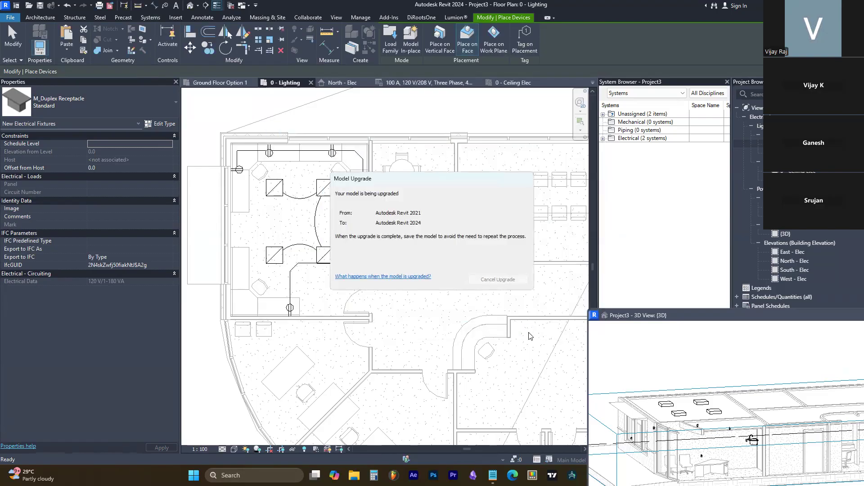
Look for the loaded lighting switches among the electrical fixture and electrical equipment types.
{"action": "left_click", "coordinate": [72, 104]}
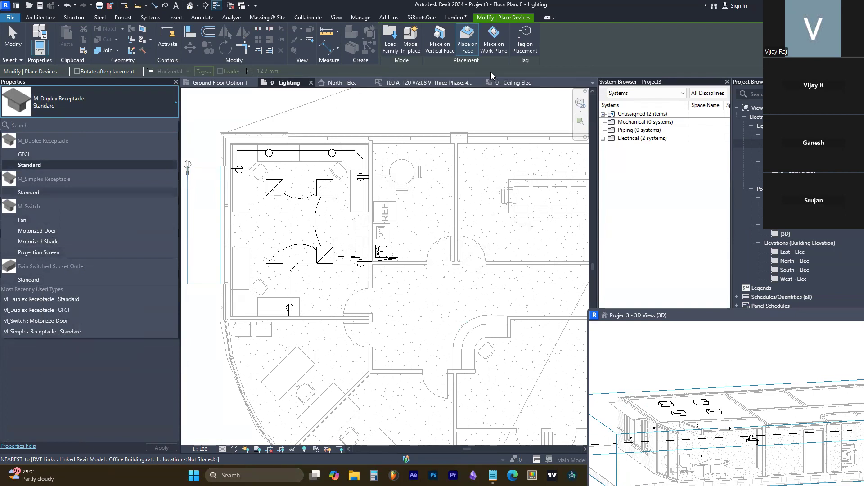
{"action": "key", "text": "Escape"}
{"action": "key", "text": "Escape"}
{"action": "left_click", "coordinate": [707, 40]}
{"action": "left_click", "coordinate": [116, 101]}
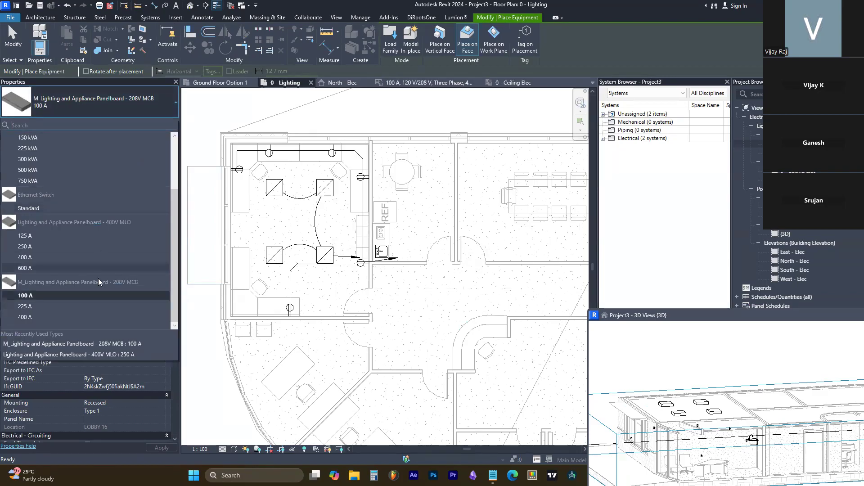
{"action": "scroll", "coordinate": [98, 278], "scroll_direction": "up", "scroll_amount": 2}
{"action": "scroll", "coordinate": [98, 278], "scroll_direction": "down", "scroll_amount": 3}
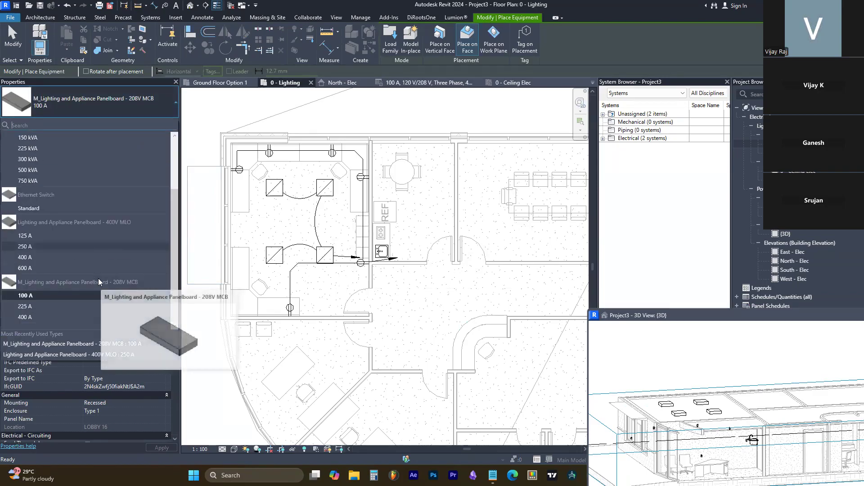
{"action": "key", "text": "Escape"}
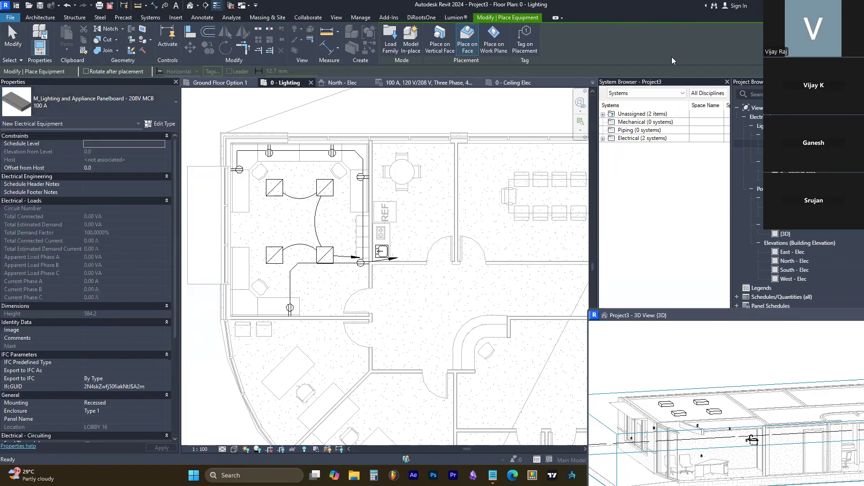
{"action": "key", "text": "Escape"}
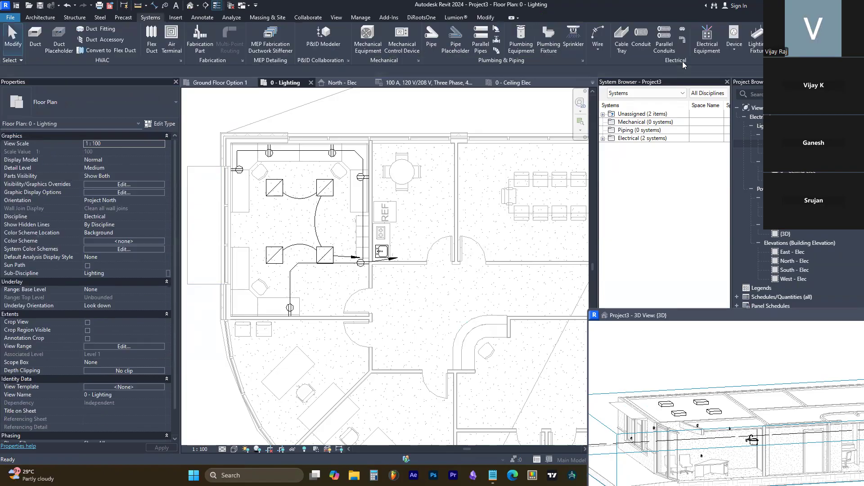
Place a Lighting Switches Door Switch device on the corner office's wall face just above its door opening.
{"action": "left_click", "coordinate": [737, 49]}
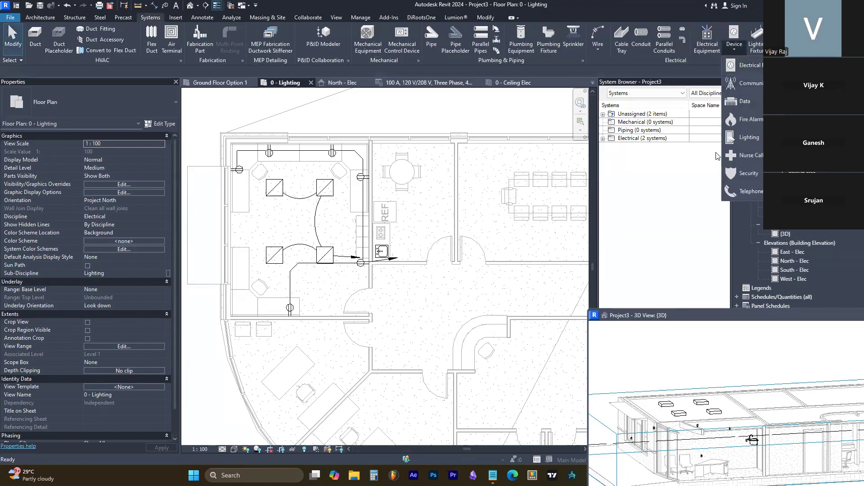
{"action": "left_click", "coordinate": [740, 141]}
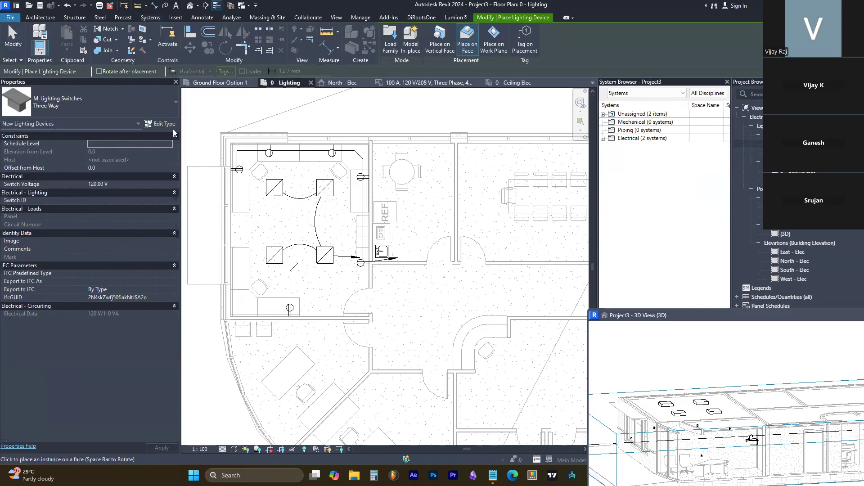
{"action": "left_click", "coordinate": [95, 104]}
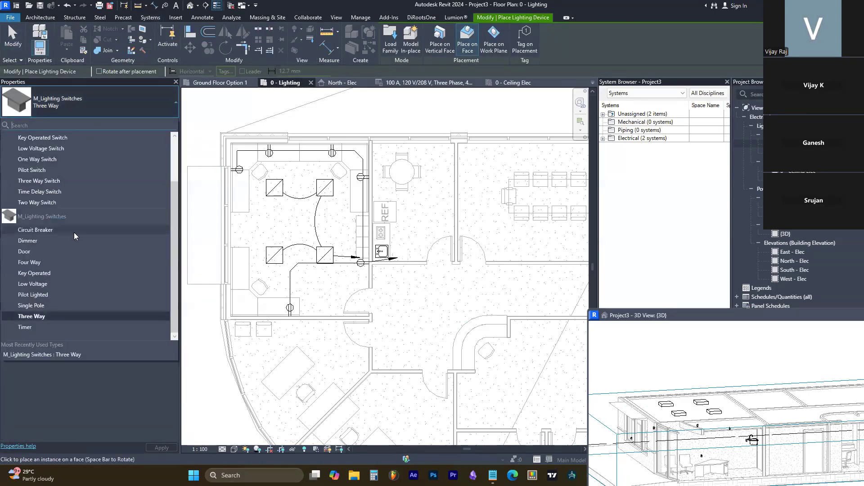
{"action": "scroll", "coordinate": [74, 232], "scroll_direction": "up", "scroll_amount": 2}
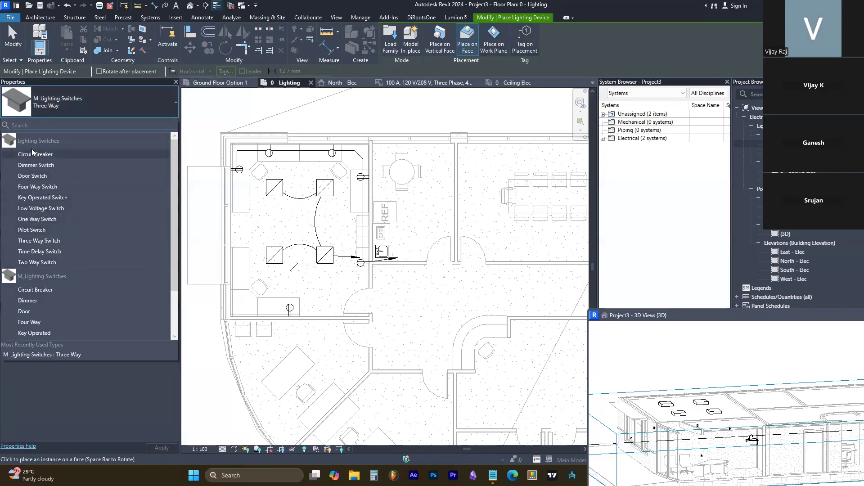
{"action": "left_click", "coordinate": [41, 176]}
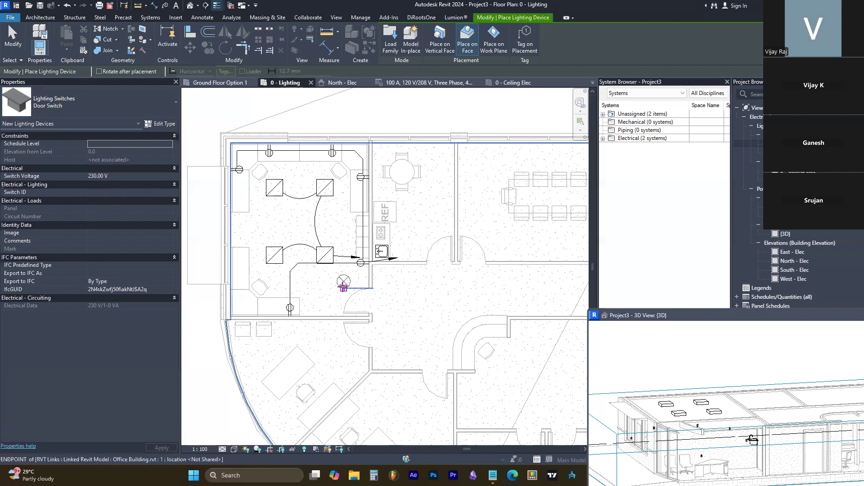
{"action": "scroll", "coordinate": [365, 270], "scroll_direction": "up", "scroll_amount": 4}
{"action": "scroll", "coordinate": [372, 274], "scroll_direction": "up", "scroll_amount": 1}
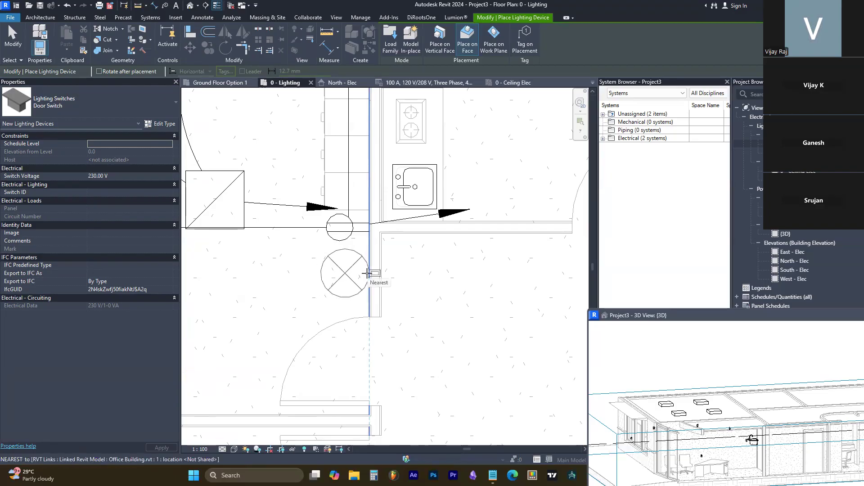
{"action": "left_click", "coordinate": [367, 272]}
{"action": "key", "text": "Escape"}
{"action": "key", "text": "Escape"}
{"action": "left_click", "coordinate": [346, 272]}
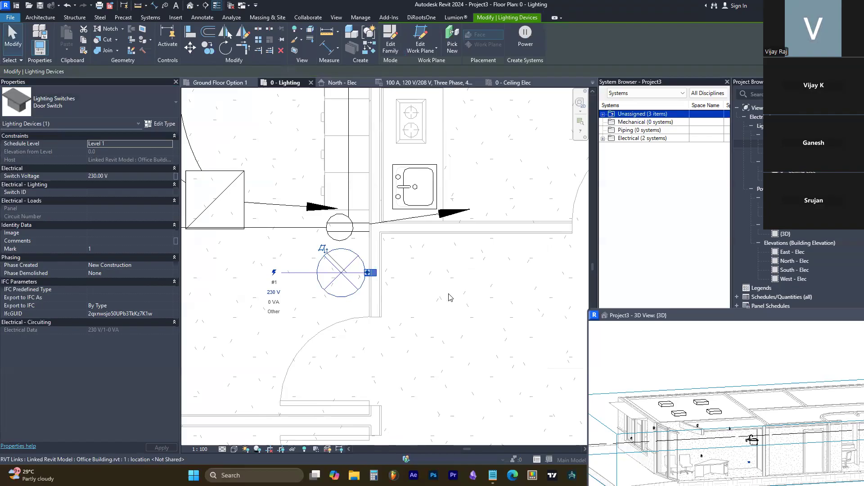
{"action": "scroll", "coordinate": [449, 295], "scroll_direction": "down", "scroll_amount": 5}
{"action": "key", "text": "Escape"}
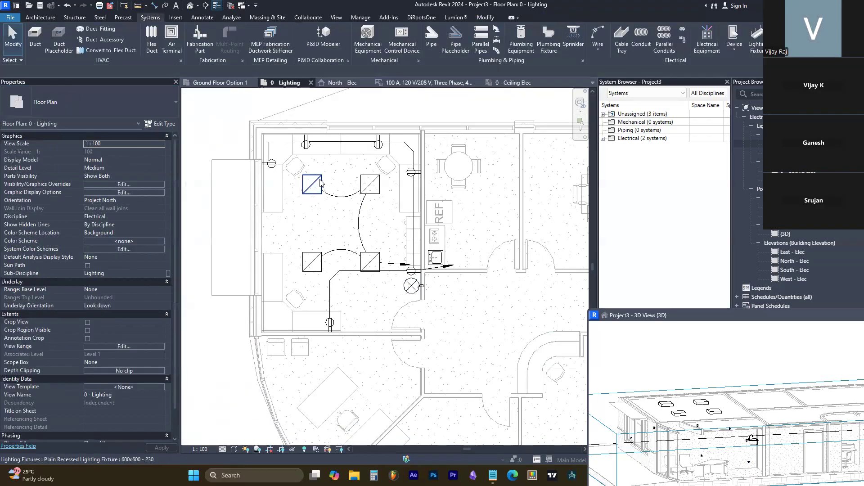
Edit the upper-left fixture's switch system to include the other three corner-office fixtures and assign the new door switch to it.
{"action": "left_click", "coordinate": [320, 182]}
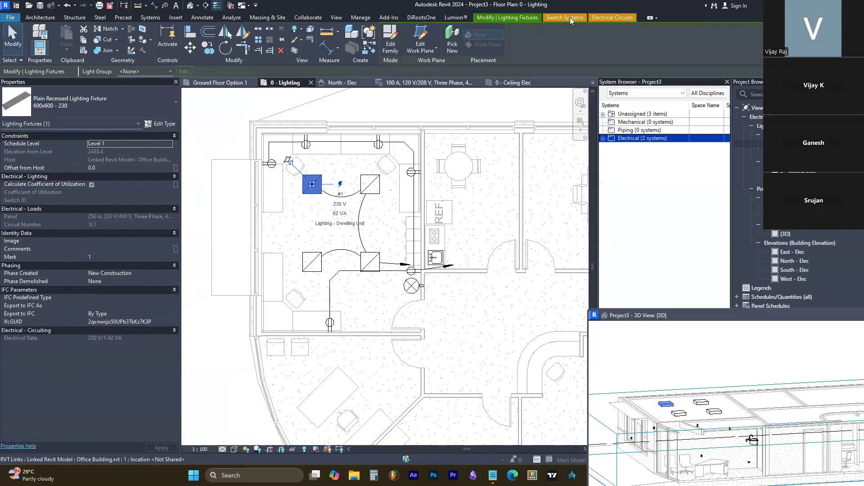
{"action": "left_click", "coordinate": [601, 17]}
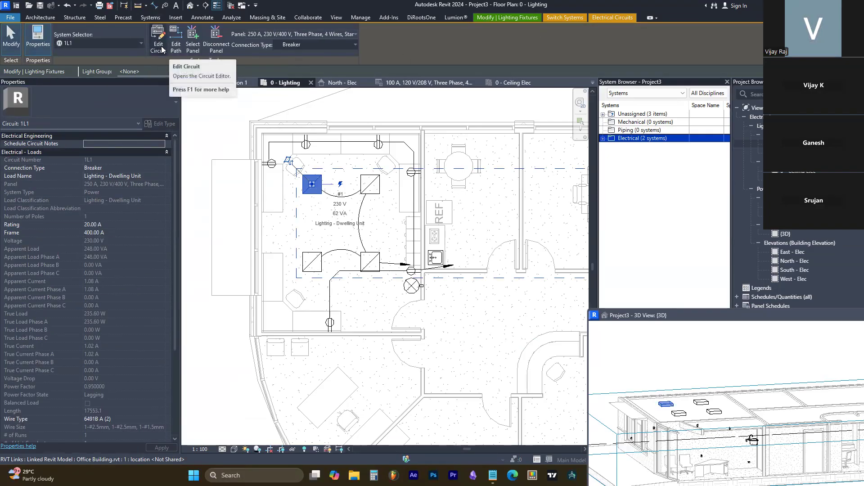
{"action": "left_click", "coordinate": [565, 17]}
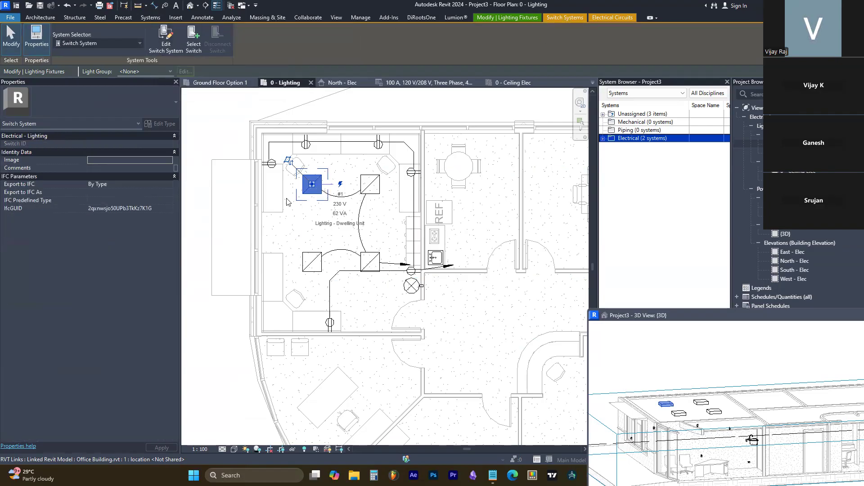
{"action": "left_click", "coordinate": [166, 39]}
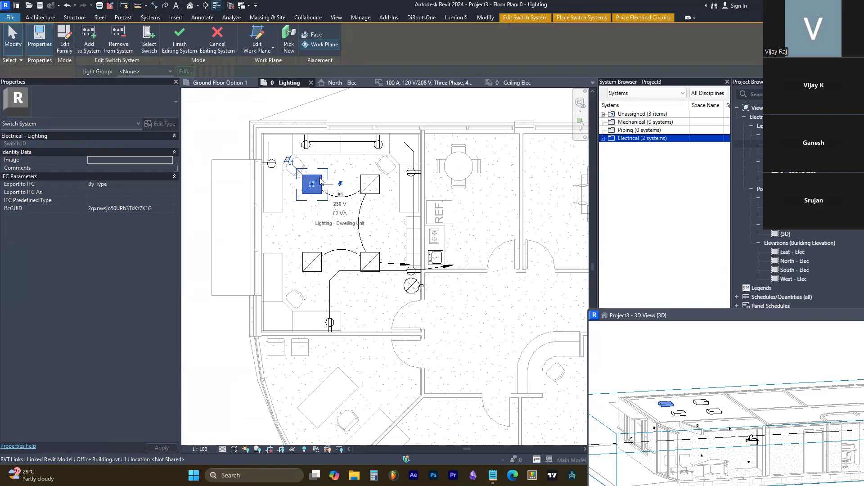
{"action": "left_click", "coordinate": [370, 262]}
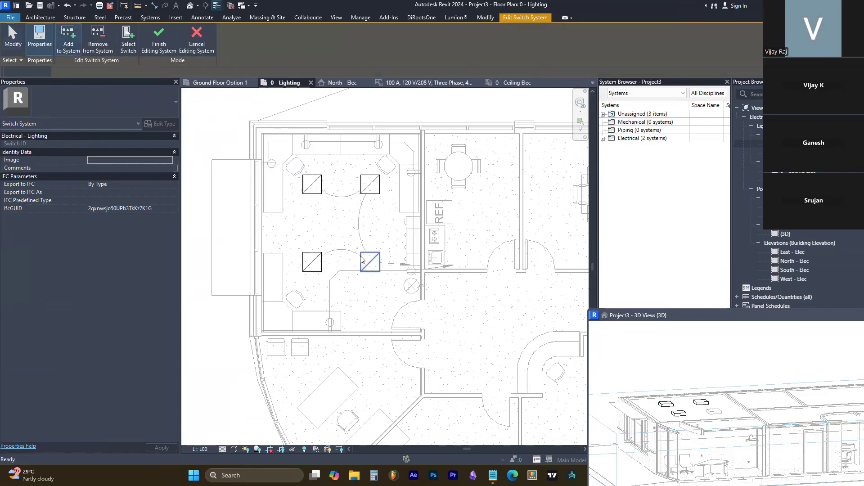
{"action": "left_click", "coordinate": [122, 47]}
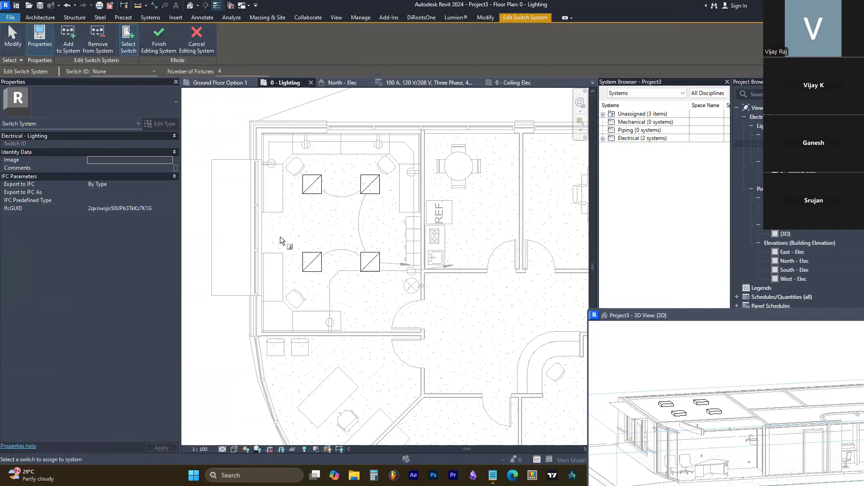
{"action": "left_click", "coordinate": [411, 285]}
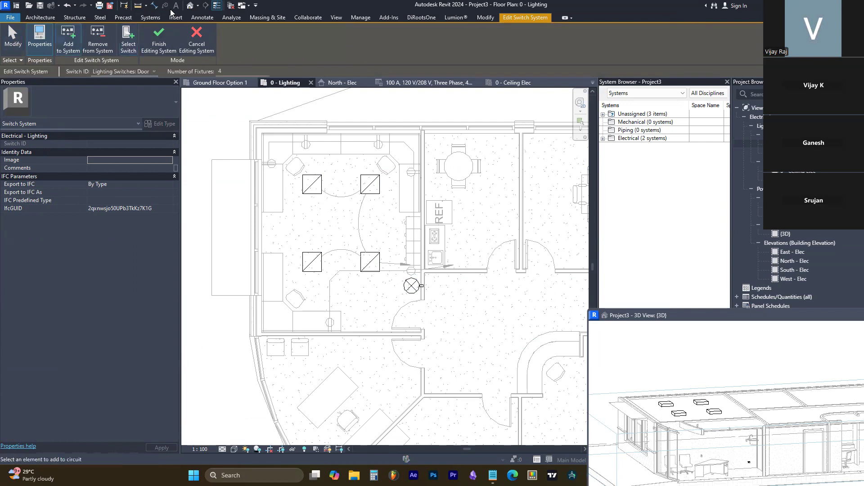
{"action": "left_click", "coordinate": [150, 36]}
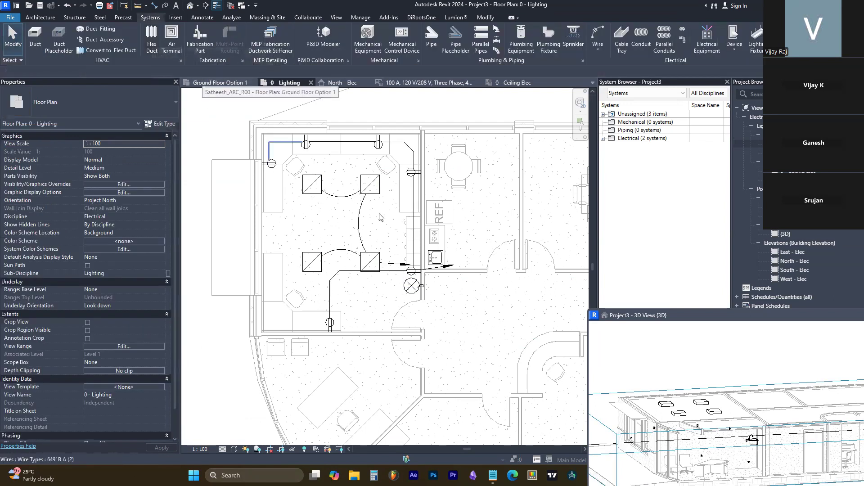
Select the placed door switch and examine how it relates to the corner-office lighting fixtures in the plan.
{"action": "key", "text": "Tab"}
{"action": "key", "text": "Tab"}
{"action": "left_click", "coordinate": [309, 271]}
{"action": "left_click", "coordinate": [439, 274]}
{"action": "left_click", "coordinate": [414, 289]}
{"action": "scroll", "coordinate": [421, 292], "scroll_direction": "up", "scroll_amount": 3}
{"action": "scroll", "coordinate": [351, 275], "scroll_direction": "down", "scroll_amount": 4}
{"action": "scroll", "coordinate": [315, 281], "scroll_direction": "up", "scroll_amount": 5}
{"action": "scroll", "coordinate": [276, 287], "scroll_direction": "down", "scroll_amount": 3}
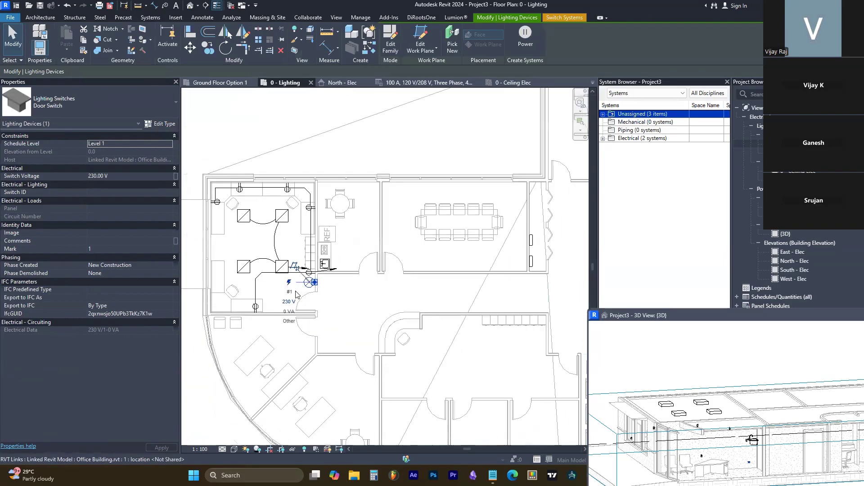
{"action": "scroll", "coordinate": [307, 286], "scroll_direction": "up", "scroll_amount": 2}
{"action": "scroll", "coordinate": [307, 287], "scroll_direction": "up", "scroll_amount": 3}
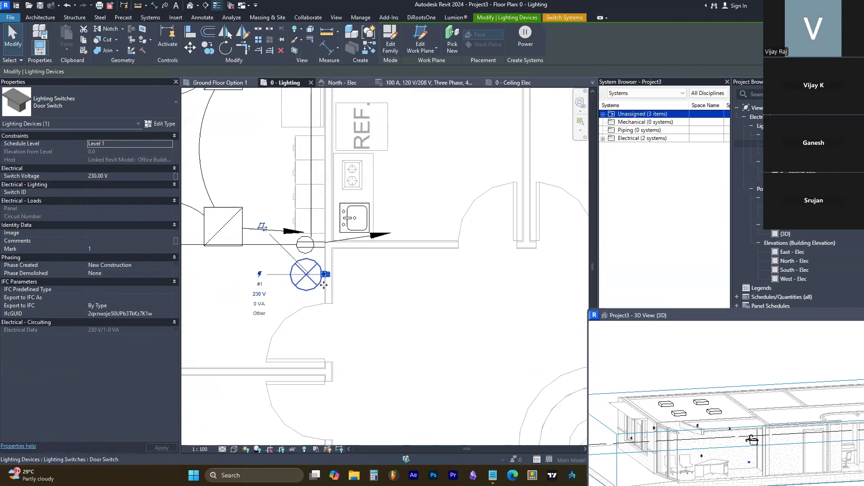
{"action": "scroll", "coordinate": [501, 136], "scroll_direction": "down", "scroll_amount": 3}
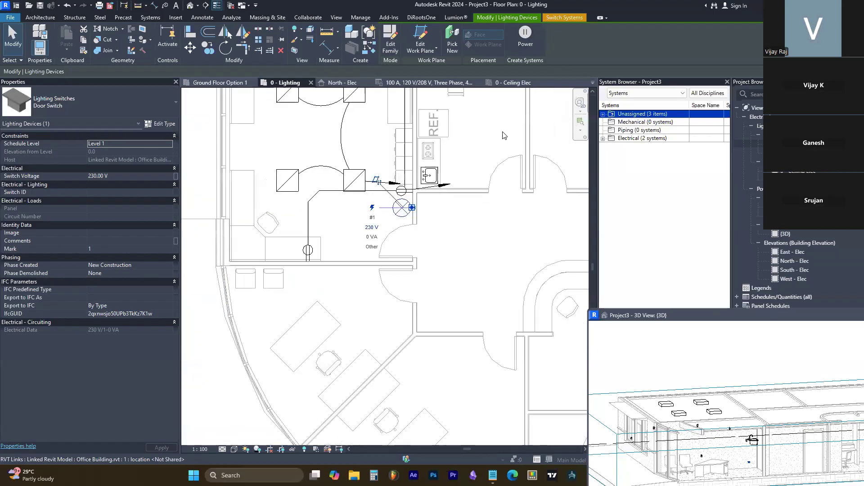
Create a power circuit for the selected door switch with a voltage of 230 V.
{"action": "left_click", "coordinate": [525, 39]}
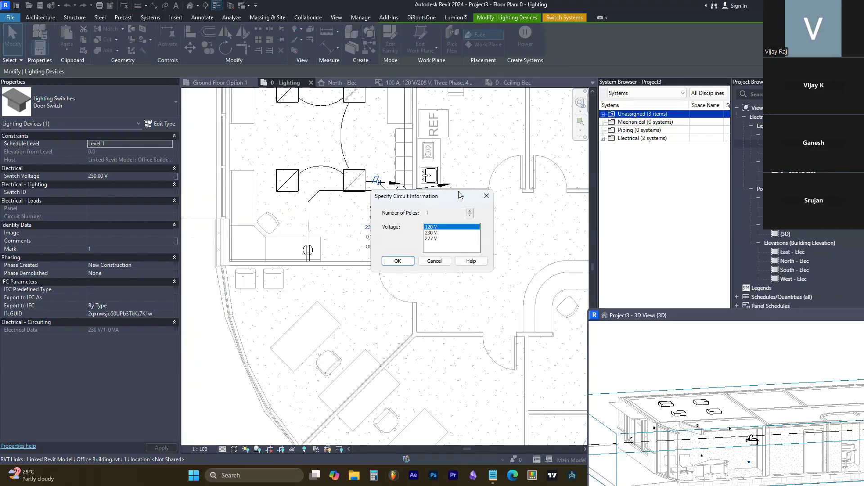
{"action": "left_click", "coordinate": [432, 232]}
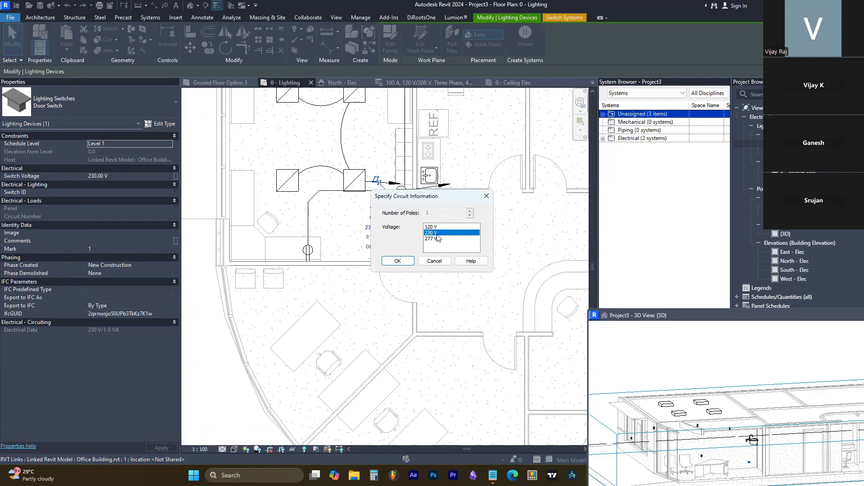
{"action": "left_click", "coordinate": [398, 261]}
{"action": "key", "text": "Escape"}
{"action": "scroll", "coordinate": [354, 234], "scroll_direction": "down", "scroll_amount": 4}
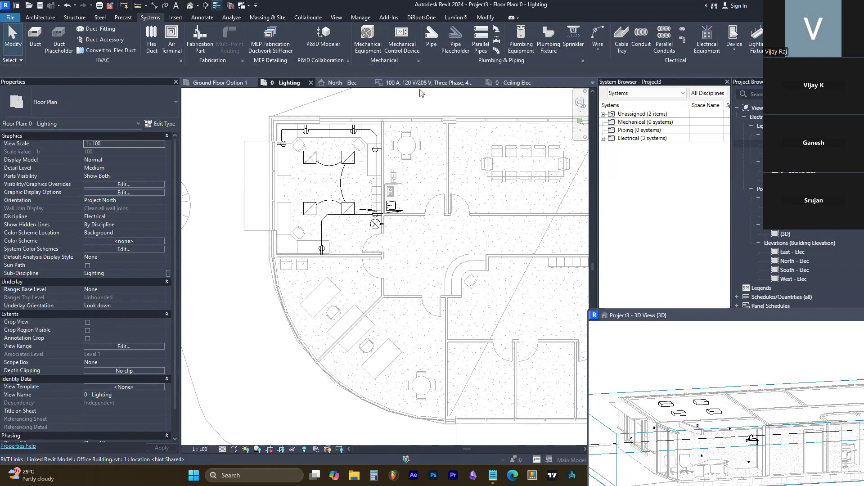
Check the 100 A, 120 V/208 V panel schedule for the switch circuit and return to the 0 - Lighting plan.
{"action": "left_click", "coordinate": [403, 87]}
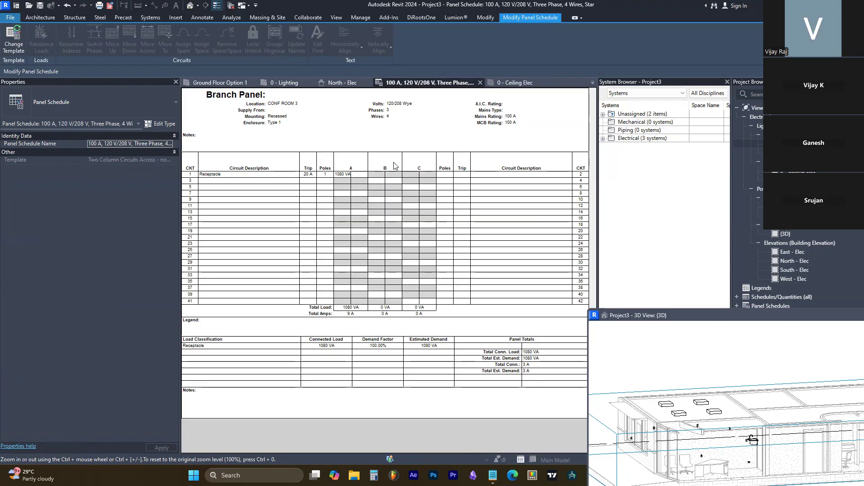
{"action": "left_click", "coordinate": [215, 83]}
{"action": "left_click", "coordinate": [279, 84]}
Create a panel schedule for the 250 A, 230 V/400 V panelboard beside the conference room and review its circuits and loads.
{"action": "scroll", "coordinate": [414, 192], "scroll_direction": "up", "scroll_amount": 5}
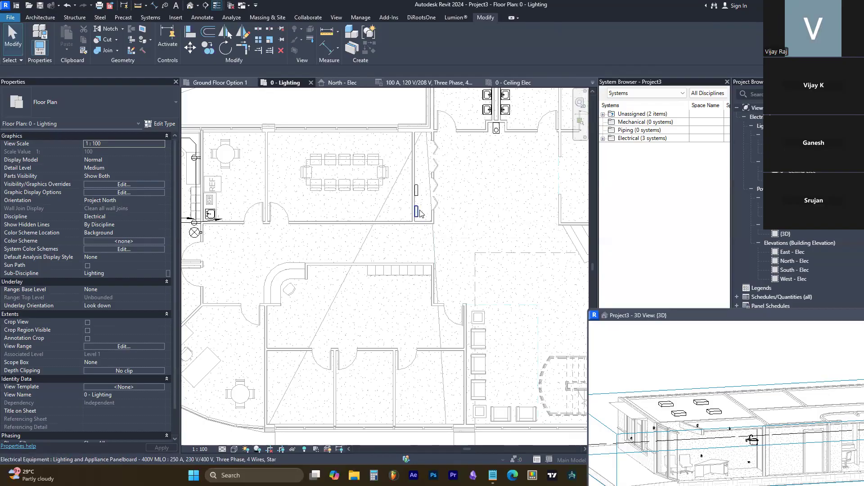
{"action": "left_click", "coordinate": [417, 211]}
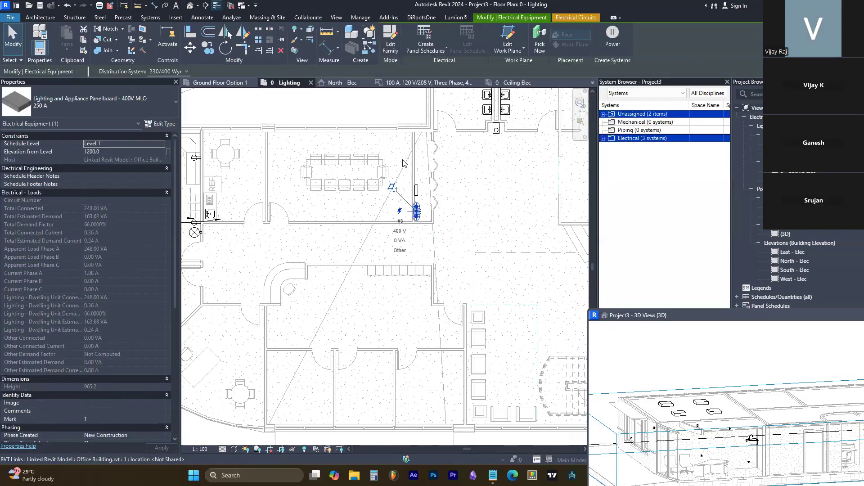
{"action": "left_click", "coordinate": [426, 50]}
{"action": "left_click", "coordinate": [443, 65]}
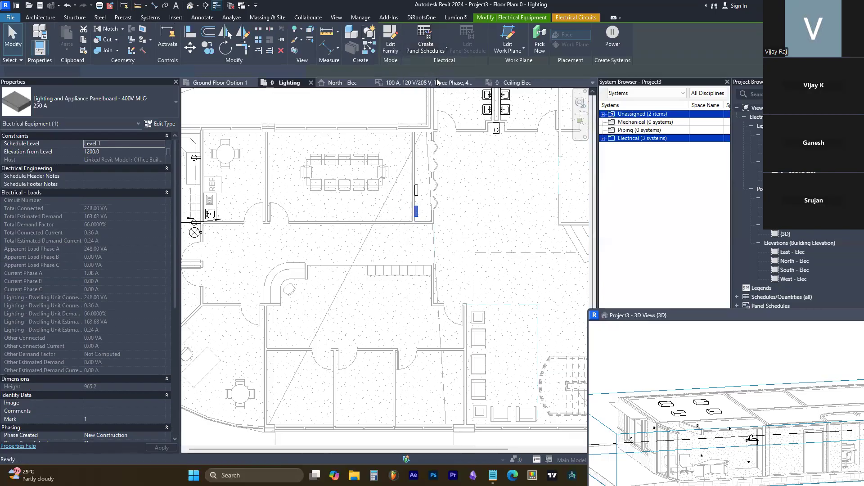
{"action": "scroll", "coordinate": [330, 213], "scroll_direction": "down", "scroll_amount": 1, "text": "ctrl"}
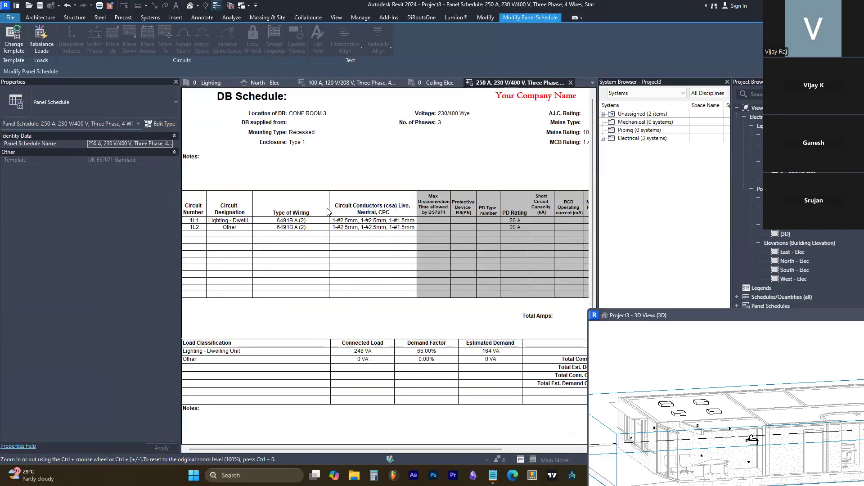
{"action": "scroll", "coordinate": [269, 203], "scroll_direction": "down", "scroll_amount": 1, "text": "ctrl"}
{"action": "scroll", "coordinate": [269, 203], "scroll_direction": "down", "scroll_amount": 1, "text": "ctrl"}
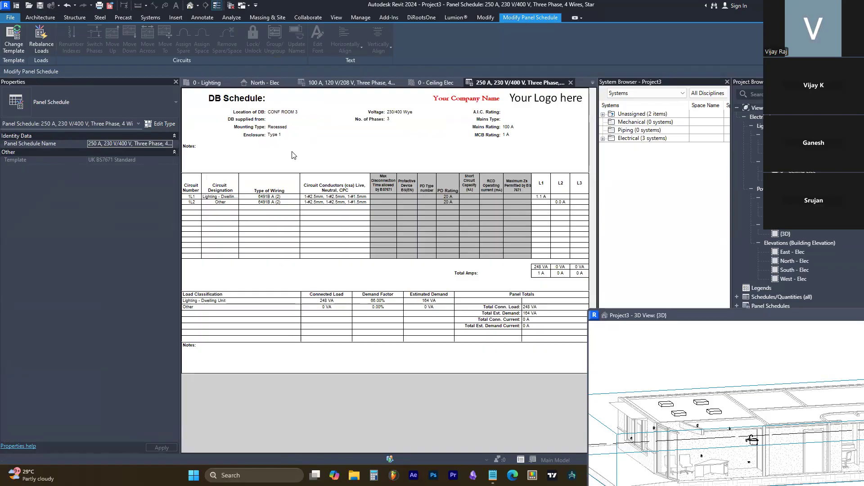
{"action": "left_click", "coordinate": [381, 274]}
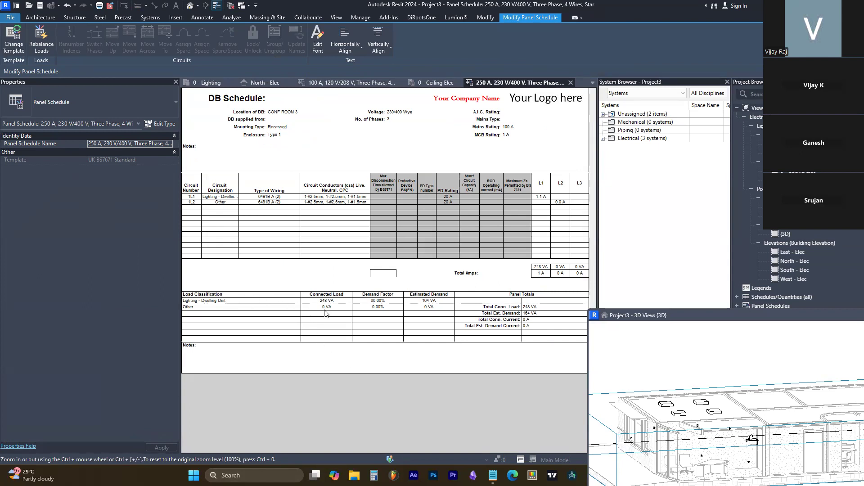
Look through the 0 - Ceiling Elec view and the 100 A panel schedule, and return to the 0 - Lighting floor plan.
{"action": "left_click", "coordinate": [430, 83]}
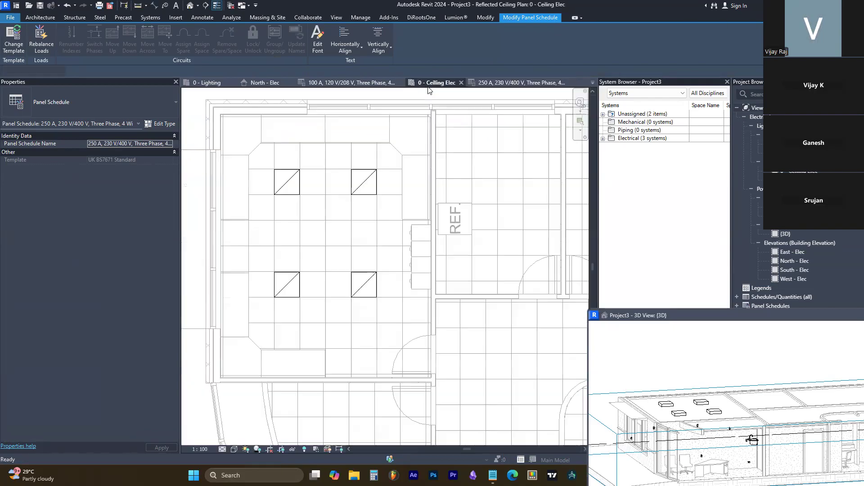
{"action": "left_click", "coordinate": [360, 82]}
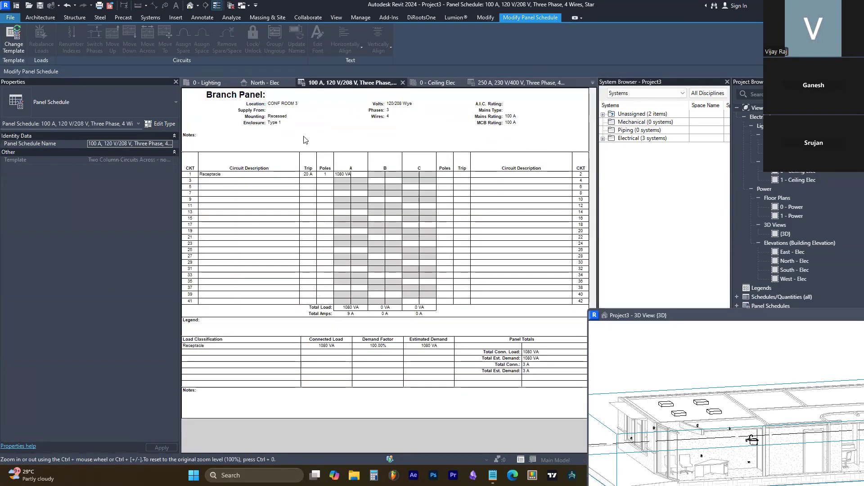
{"action": "left_click", "coordinate": [261, 82]}
{"action": "left_click", "coordinate": [209, 83]}
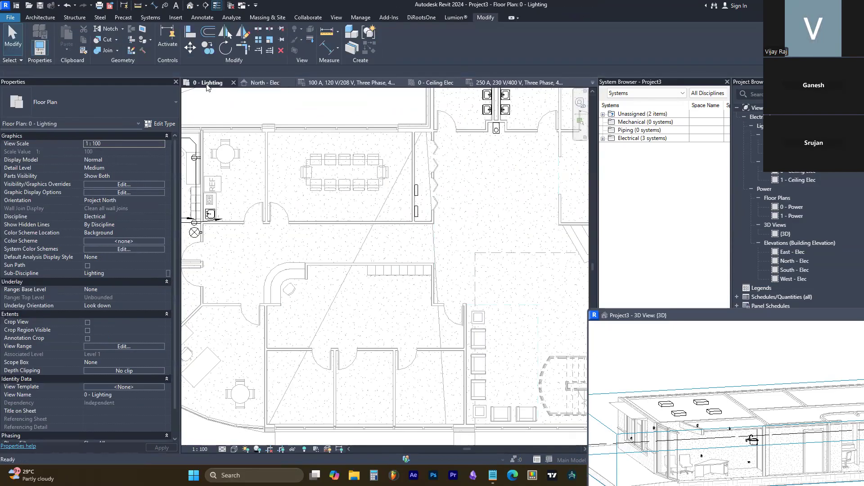
{"action": "scroll", "coordinate": [337, 225], "scroll_direction": "down", "scroll_amount": 2}
{"action": "scroll", "coordinate": [337, 209], "scroll_direction": "up", "scroll_amount": 3}
{"action": "scroll", "coordinate": [336, 206], "scroll_direction": "up", "scroll_amount": 2}
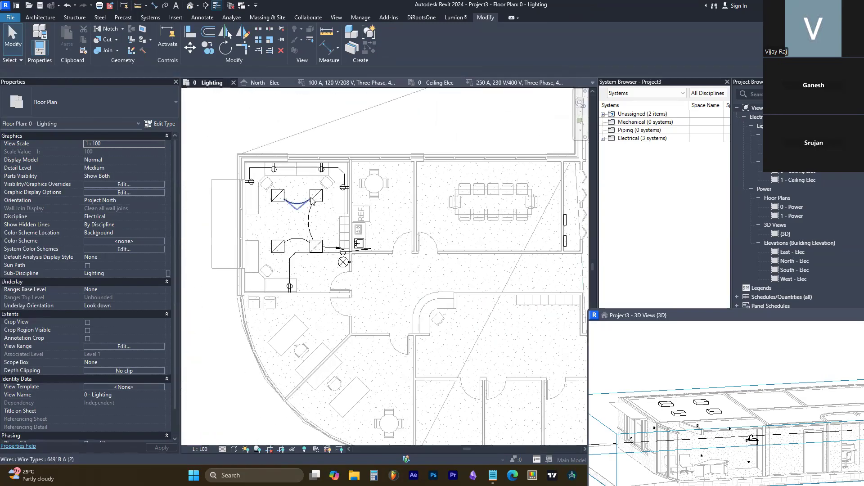
{"action": "scroll", "coordinate": [303, 214], "scroll_direction": "down", "scroll_amount": 3}
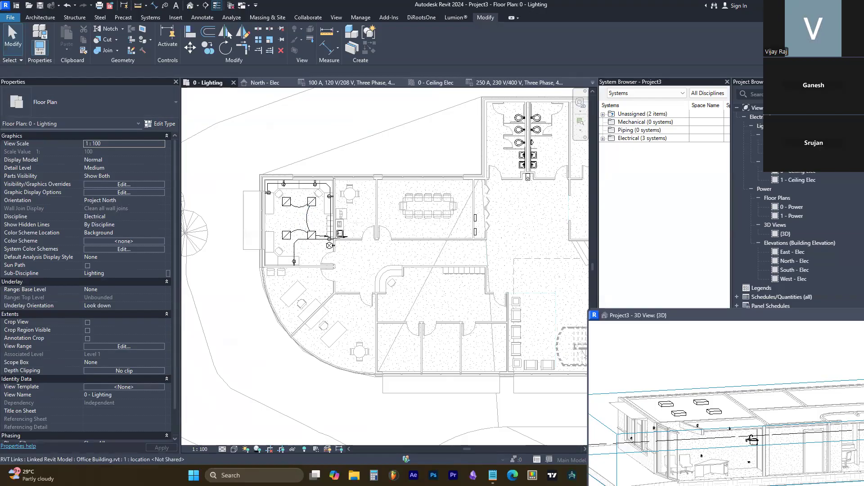
{"action": "left_click", "coordinate": [316, 20]}
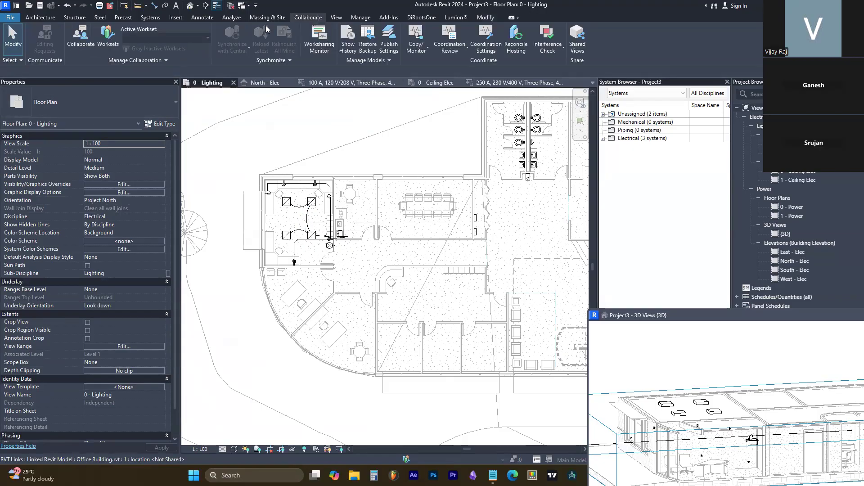
{"action": "left_click", "coordinate": [151, 18]}
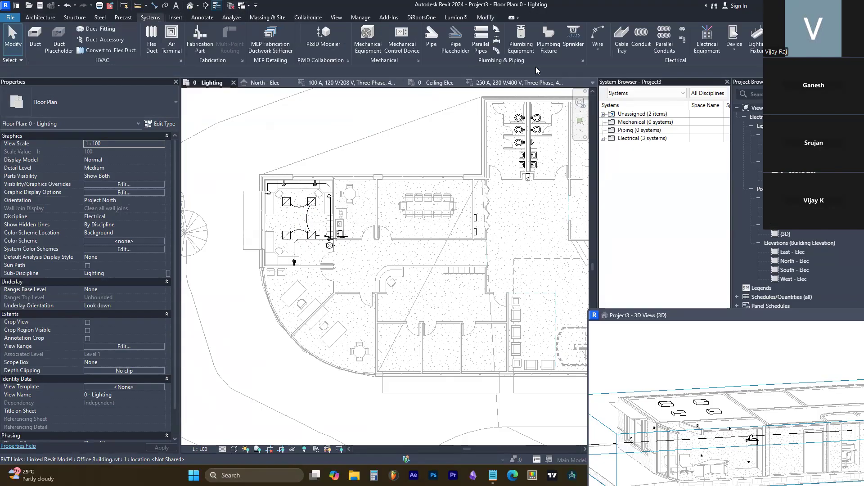
{"action": "left_click", "coordinate": [622, 38]}
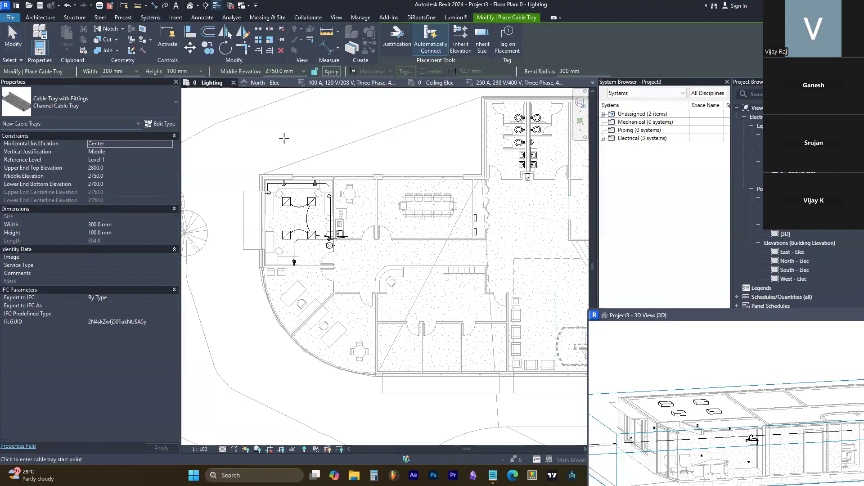
{"action": "key", "text": "Escape"}
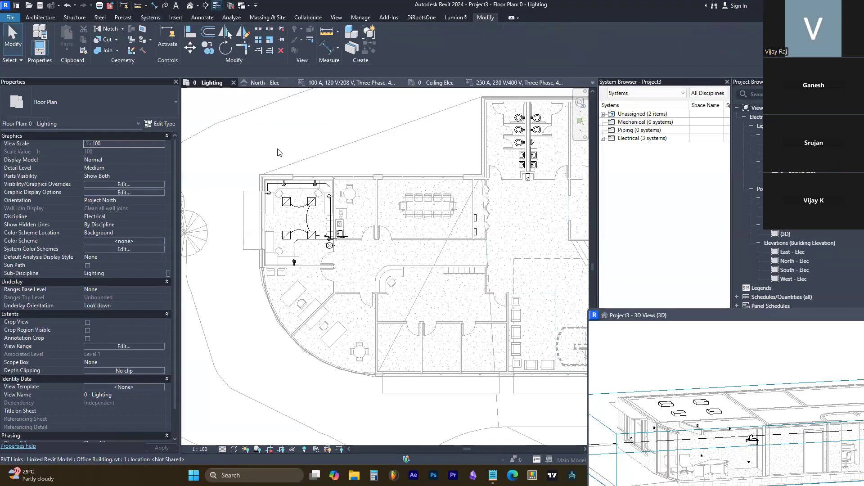
Browse the loadable families from the Terminals folder up to the English library's top level, and look through its category folders.
{"action": "left_click", "coordinate": [176, 17]}
{"action": "left_click", "coordinate": [359, 38]}
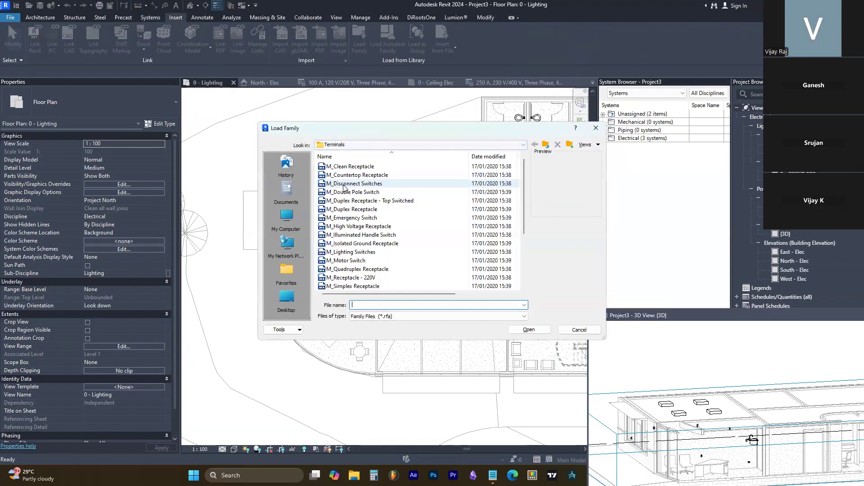
{"action": "left_click", "coordinate": [545, 144]}
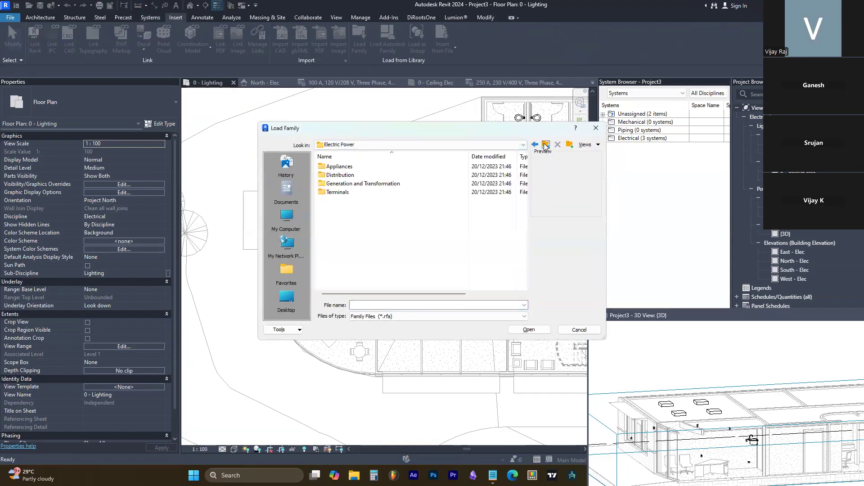
{"action": "left_click", "coordinate": [546, 144]}
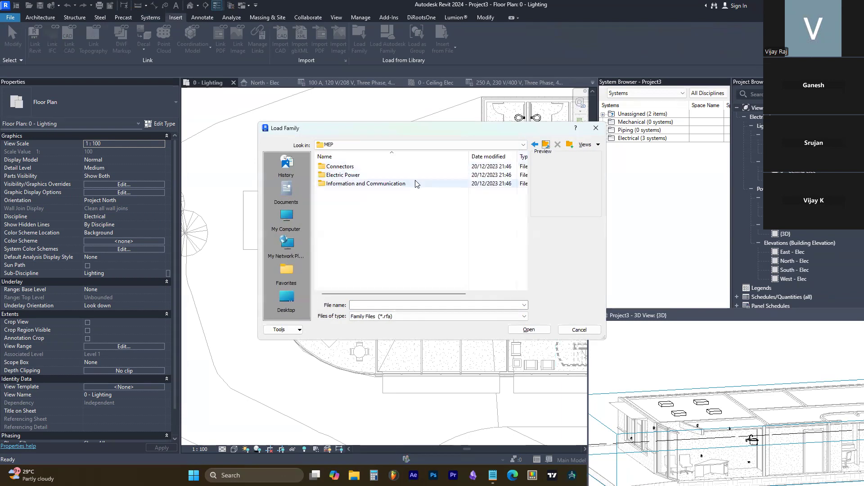
{"action": "left_click", "coordinate": [546, 144]}
{"action": "left_click", "coordinate": [545, 148]}
{"action": "left_click", "coordinate": [434, 247]}
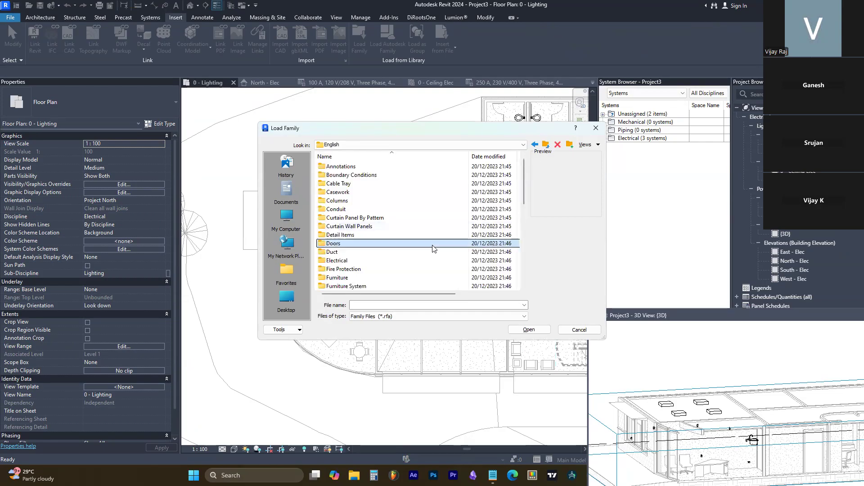
{"action": "left_click", "coordinate": [414, 261]}
{"action": "scroll", "coordinate": [413, 266], "scroll_direction": "down", "scroll_amount": 2}
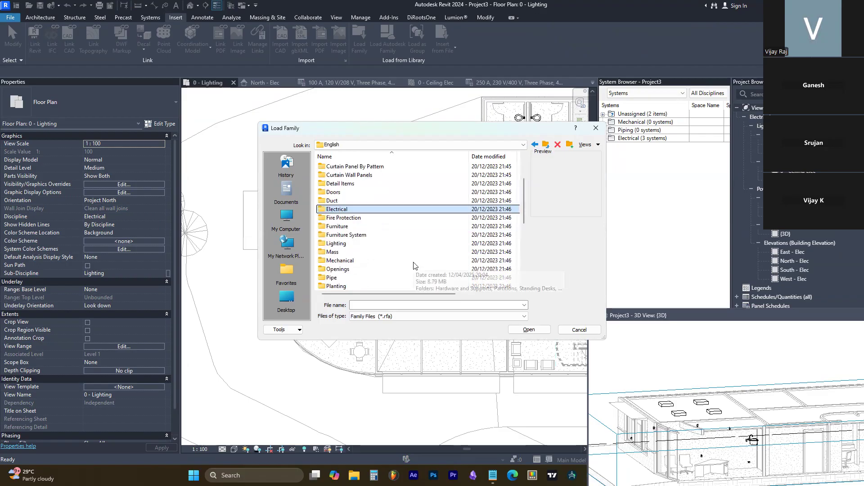
{"action": "scroll", "coordinate": [413, 266], "scroll_direction": "down", "scroll_amount": 3}
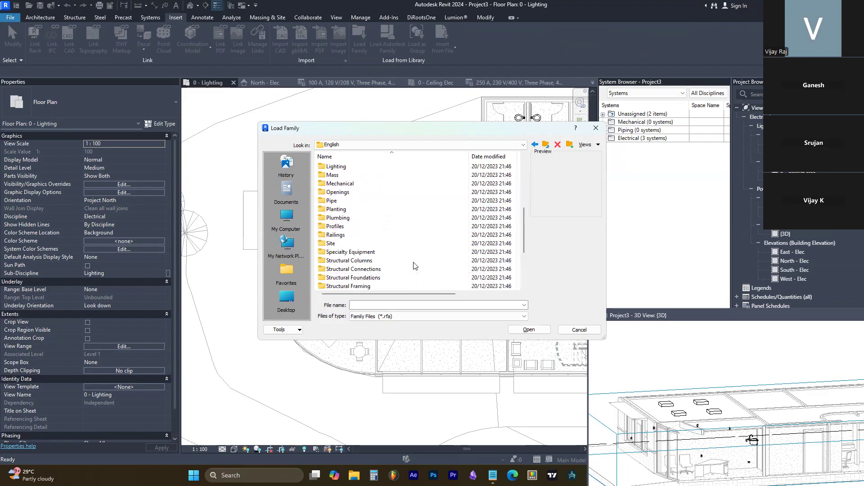
{"action": "scroll", "coordinate": [413, 266], "scroll_direction": "down", "scroll_amount": 3}
{"action": "scroll", "coordinate": [413, 265], "scroll_direction": "up", "scroll_amount": 6}
{"action": "left_click", "coordinate": [370, 201]}
{"action": "left_click", "coordinate": [368, 209]}
{"action": "scroll", "coordinate": [358, 258], "scroll_direction": "up", "scroll_amount": 2}
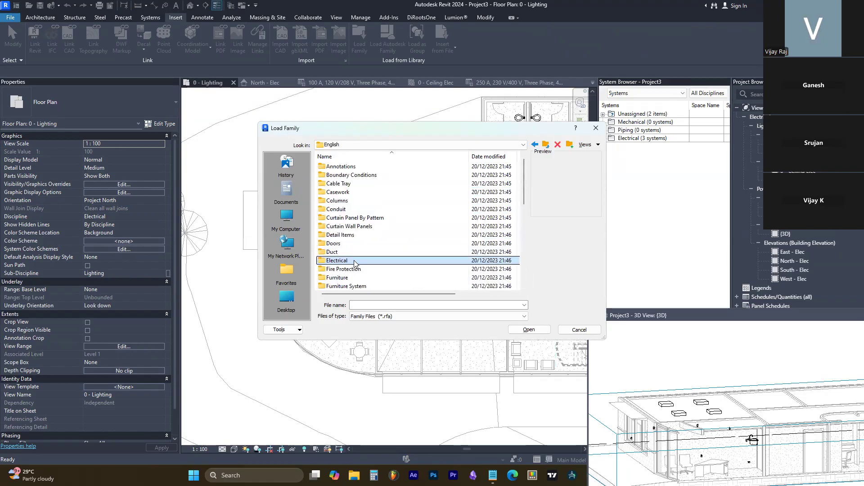
Look through the MEP, Connectors and Electric Power folders of the Electrical family library without loading anything.
{"action": "double_click", "coordinate": [354, 261]}
{"action": "double_click", "coordinate": [371, 166]}
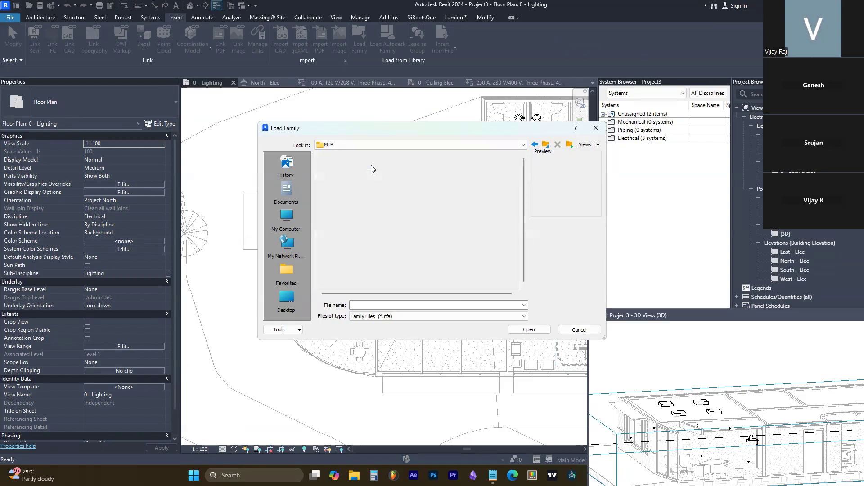
{"action": "left_click", "coordinate": [372, 184]}
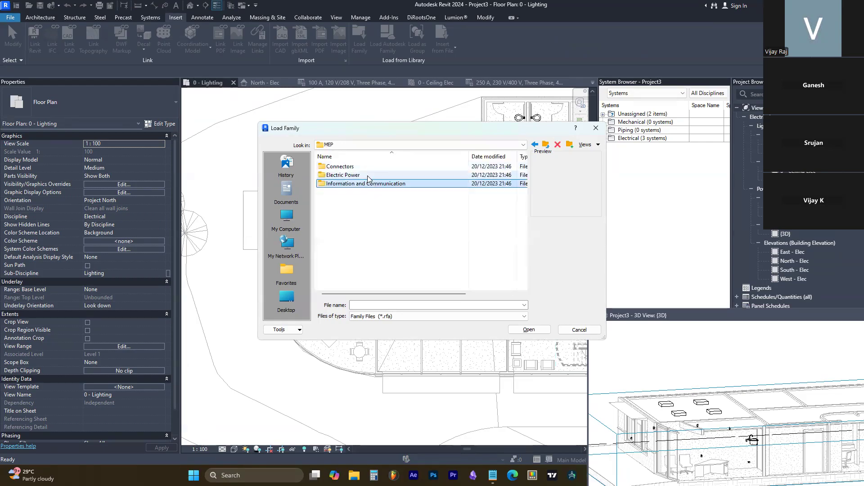
{"action": "left_click", "coordinate": [371, 170]}
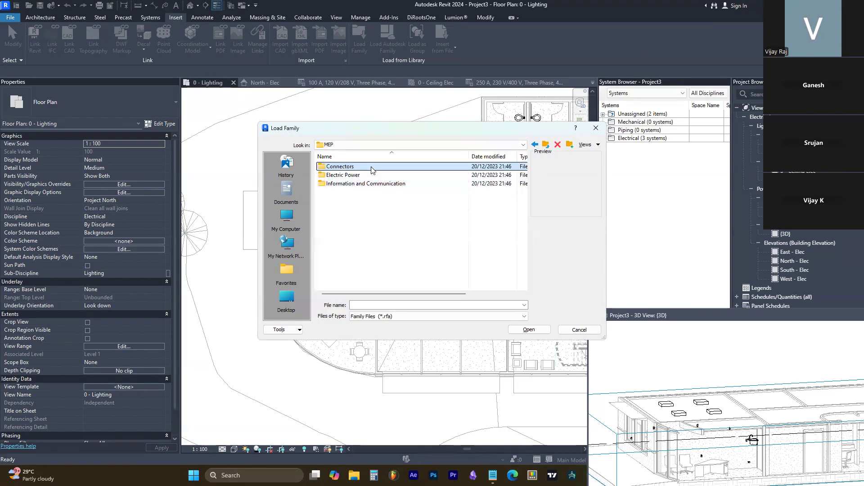
{"action": "double_click", "coordinate": [371, 167]}
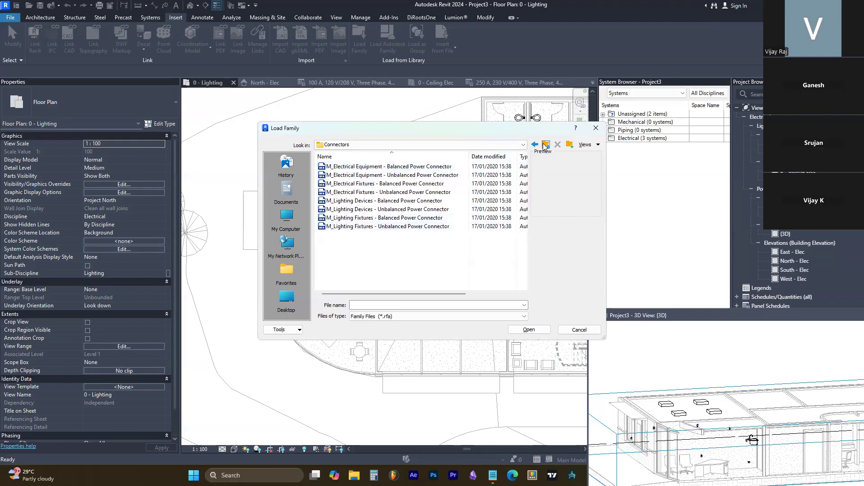
{"action": "left_click", "coordinate": [544, 145]}
{"action": "double_click", "coordinate": [360, 179]}
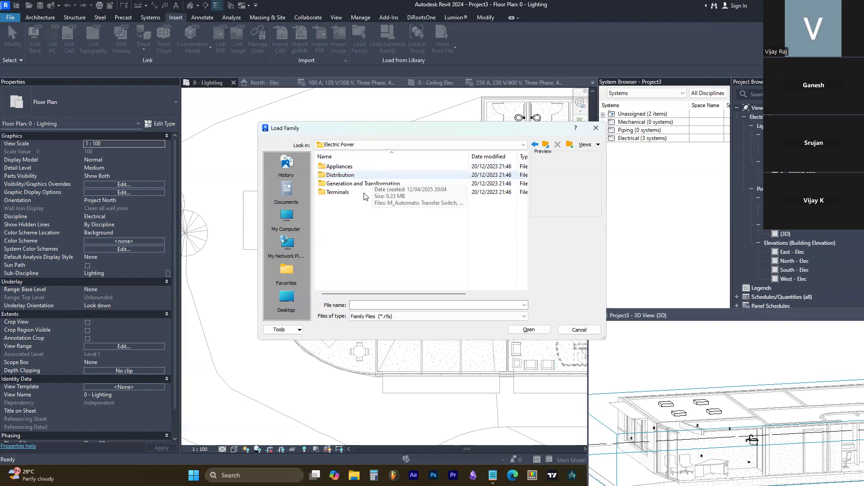
{"action": "left_click", "coordinate": [342, 192]}
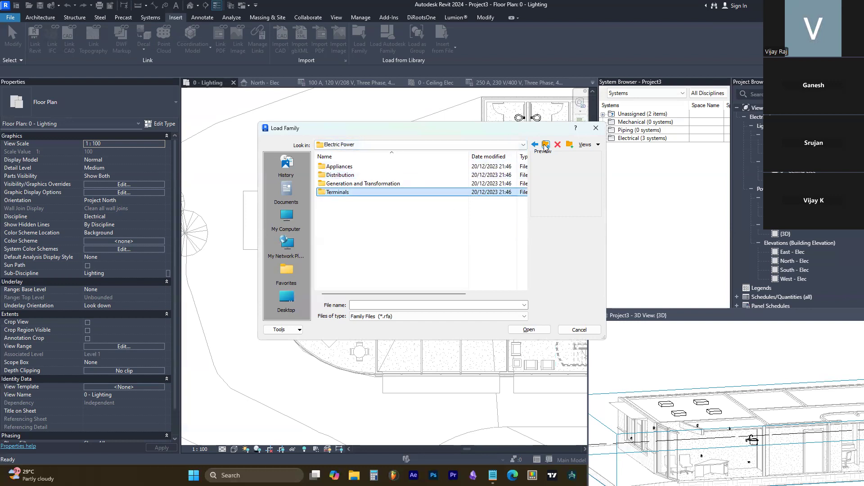
{"action": "left_click", "coordinate": [595, 128]}
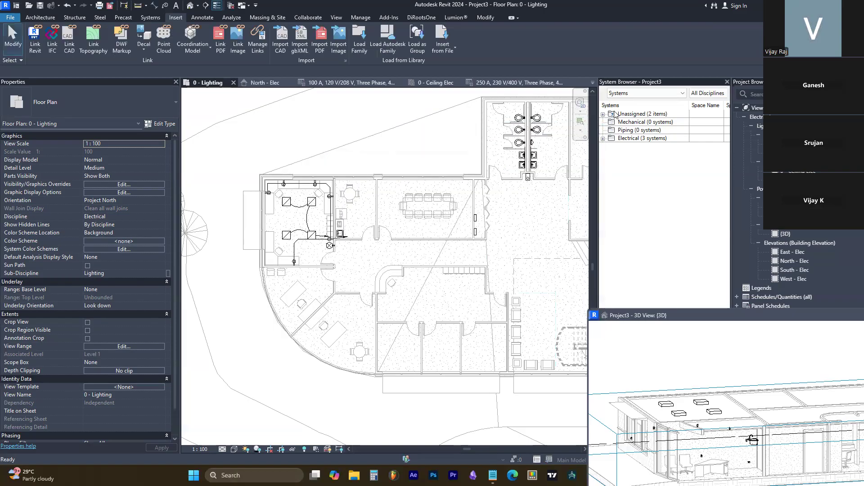
Review the cable tray and ladder fitting types available for placement, without placing any fitting.
{"action": "left_click", "coordinate": [150, 17]}
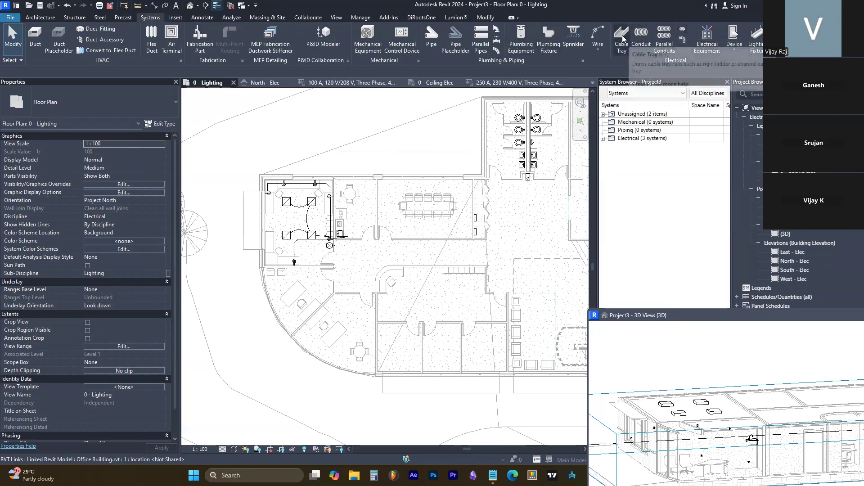
{"action": "left_click", "coordinate": [681, 30]}
{"action": "left_click", "coordinate": [118, 111]}
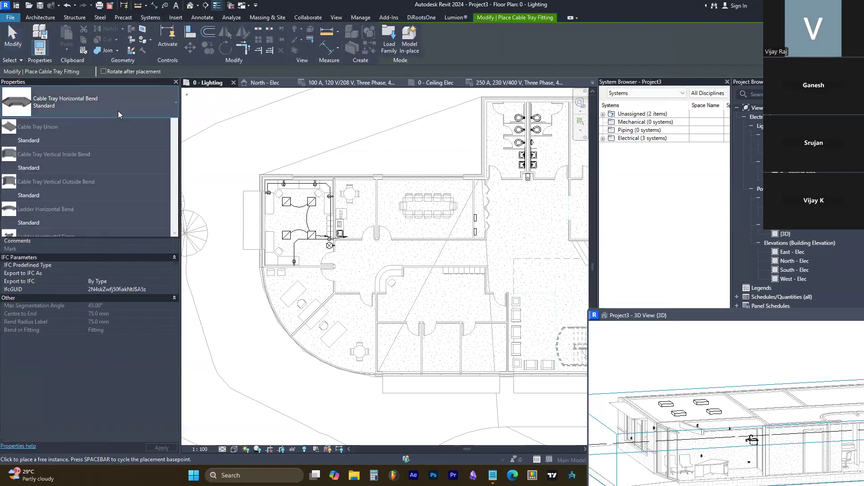
{"action": "scroll", "coordinate": [82, 267], "scroll_direction": "down", "scroll_amount": 5}
{"action": "scroll", "coordinate": [81, 263], "scroll_direction": "up", "scroll_amount": 5}
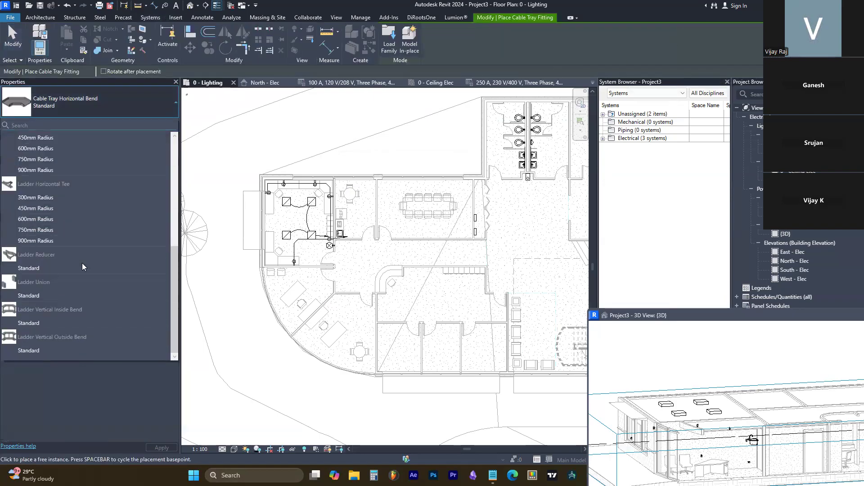
{"action": "key", "text": "Escape"}
{"action": "key", "text": "Escape"}
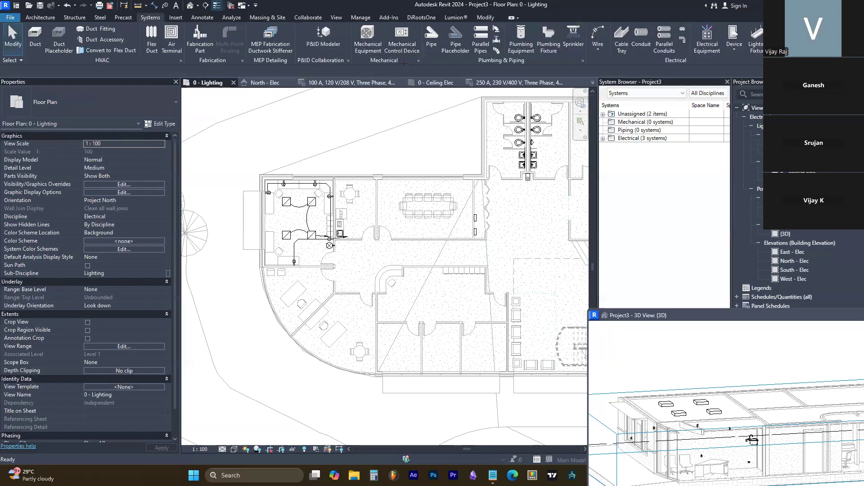
{"action": "left_click", "coordinate": [613, 45]}
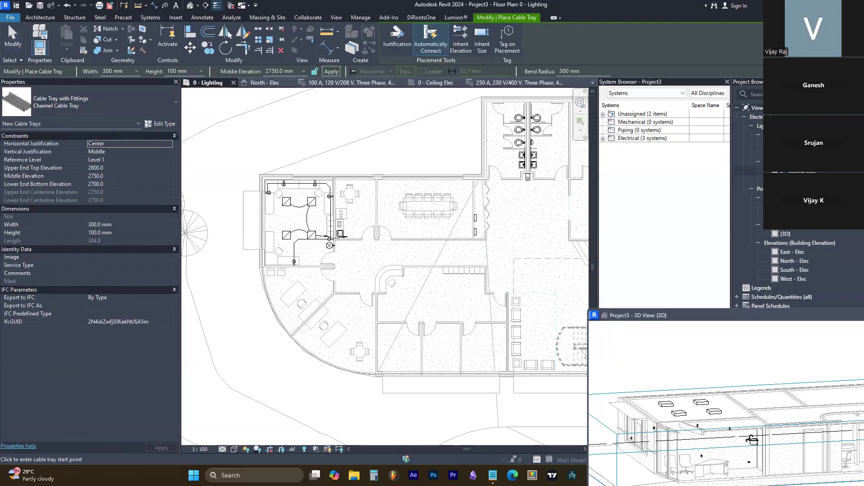
{"action": "key", "text": "Escape"}
{"action": "key", "text": "Escape"}
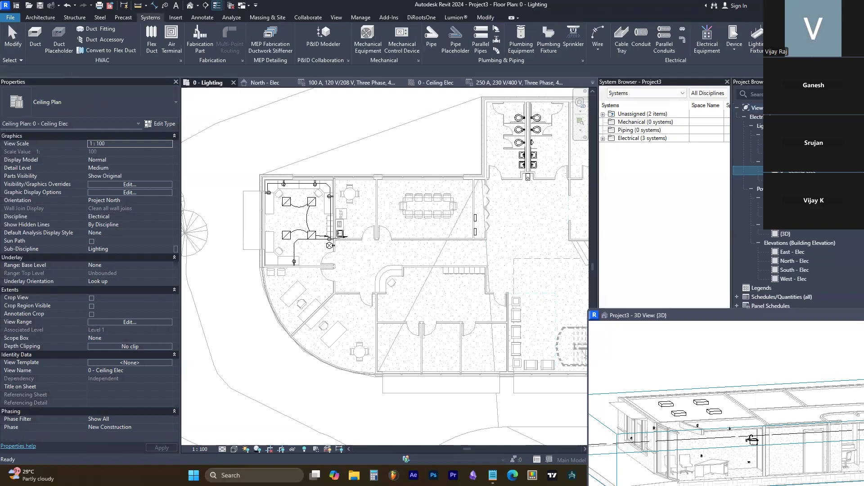
In the 0 - Ceiling Elec plan, draw a 300 × 100 mm channel cable tray at 2750 mm elevation around two sides of the corner office's lights.
{"action": "scroll", "coordinate": [346, 193], "scroll_direction": "down", "scroll_amount": 2}
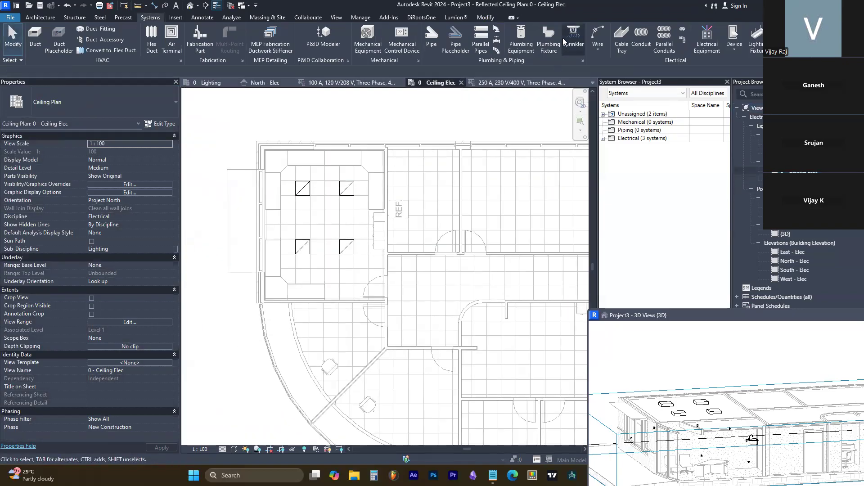
{"action": "left_click", "coordinate": [623, 33]}
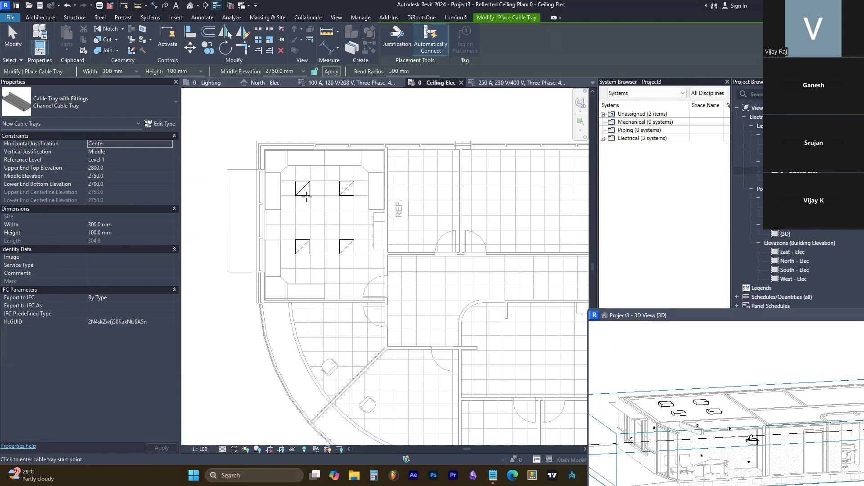
{"action": "left_click", "coordinate": [285, 170]}
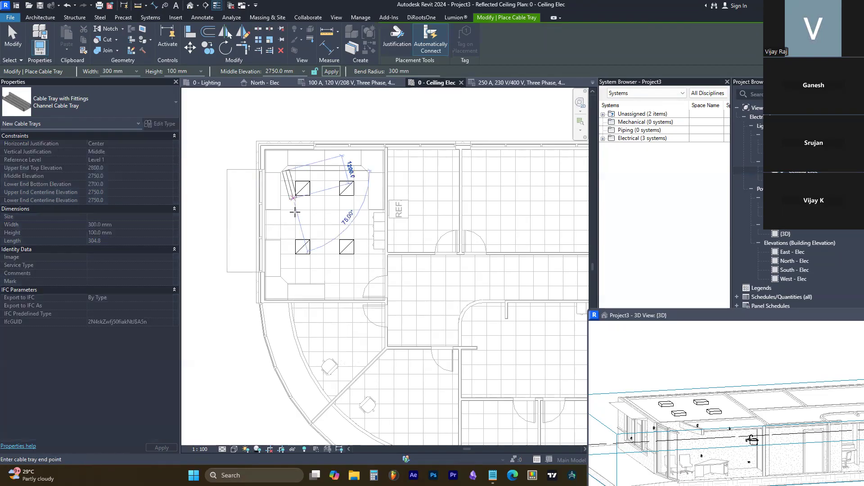
{"action": "left_click", "coordinate": [285, 275]}
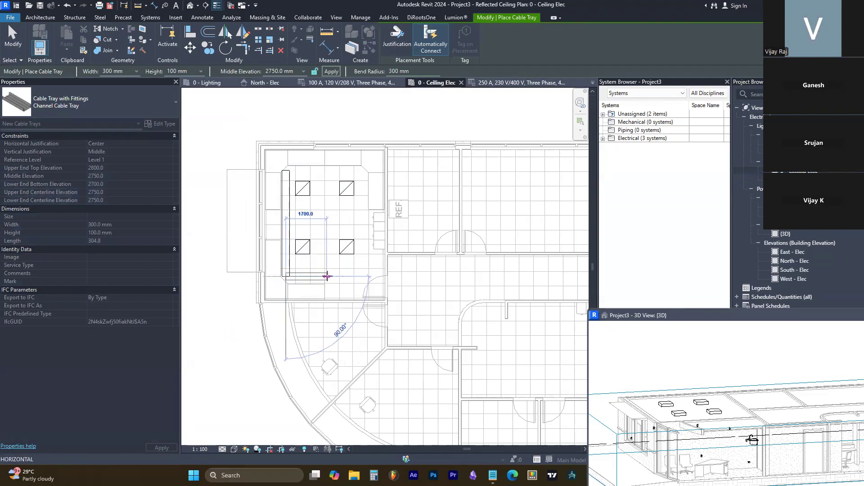
{"action": "left_click", "coordinate": [351, 276]}
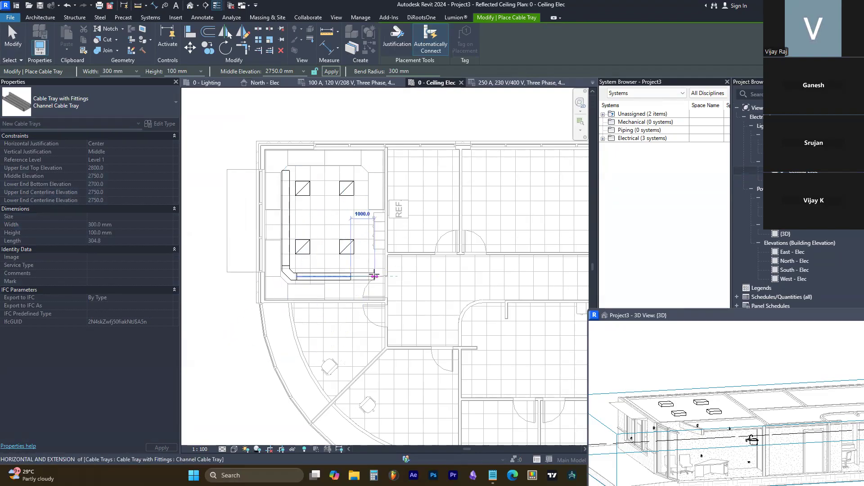
Extend the cable tray along the corridor and turn it into the narrow shaft beside the conference room.
{"action": "scroll", "coordinate": [374, 272], "scroll_direction": "up", "scroll_amount": 2}
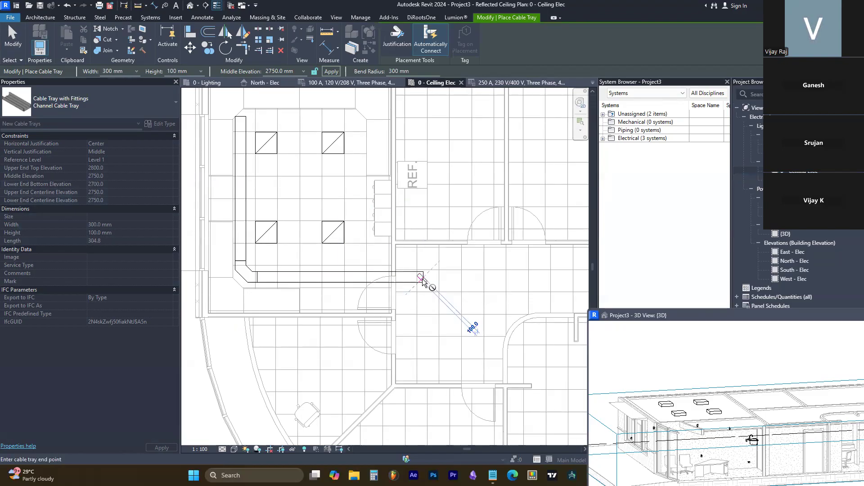
{"action": "scroll", "coordinate": [367, 286], "scroll_direction": "down", "scroll_amount": 2}
{"action": "left_click", "coordinate": [510, 270]}
{"action": "scroll", "coordinate": [522, 255], "scroll_direction": "up", "scroll_amount": 3}
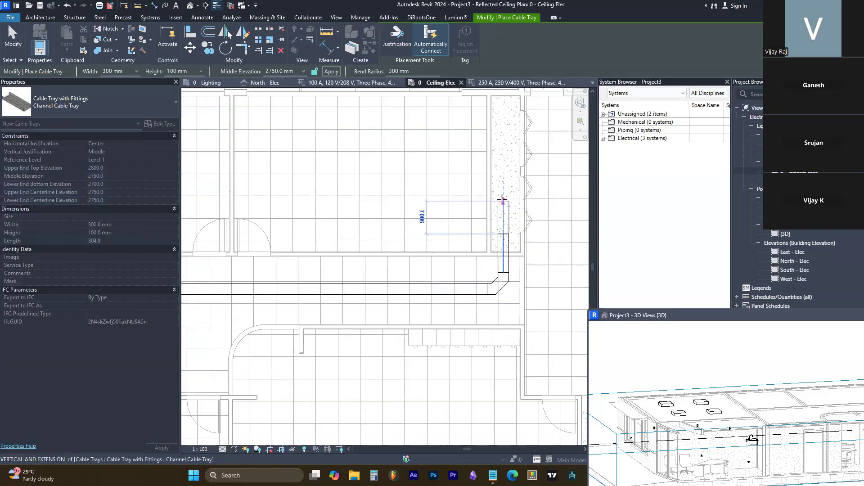
{"action": "key", "text": "Escape"}
{"action": "key", "text": "Escape"}
Select the whole connected cable tray run and crop the 3D view around it with a selection box.
{"action": "scroll", "coordinate": [516, 247], "scroll_direction": "down", "scroll_amount": 2}
{"action": "key", "text": "Tab"}
{"action": "left_click", "coordinate": [516, 255]}
{"action": "key", "text": "b"}
{"action": "key", "text": "x"}
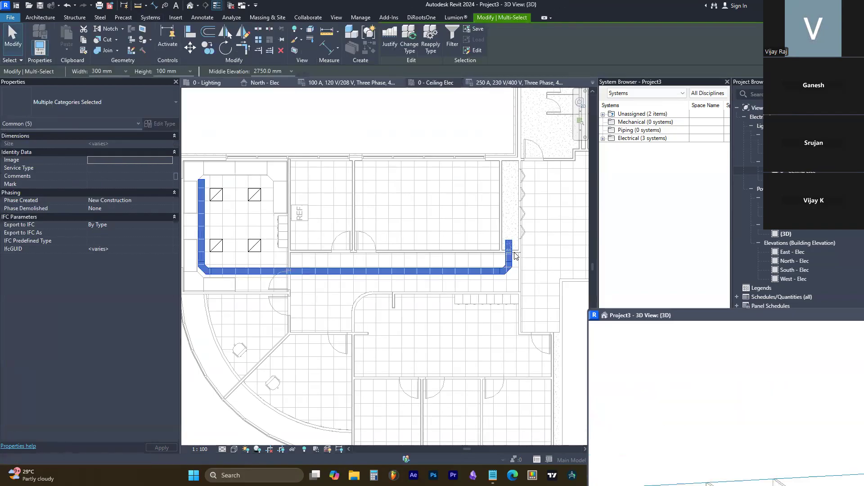
{"action": "left_click", "coordinate": [686, 440]}
{"action": "scroll", "coordinate": [738, 409], "scroll_direction": "up", "scroll_amount": 5}
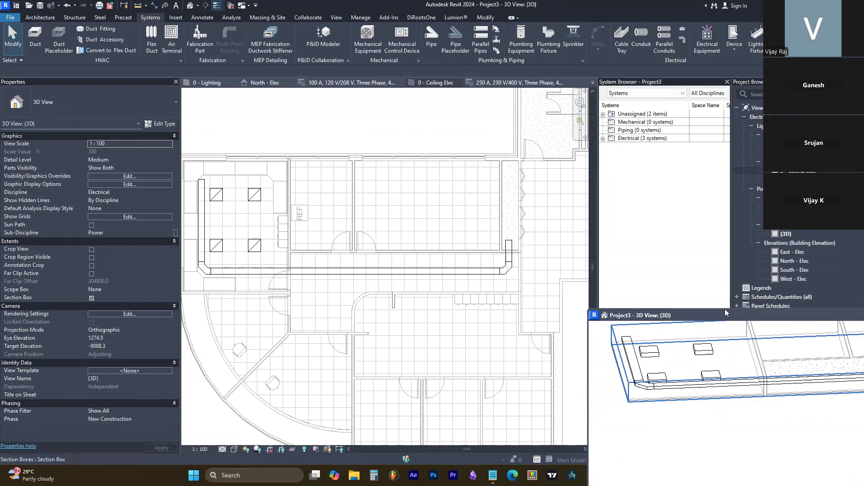
Move the floating 3D view window fully into sight and set its detail level to Fine to inspect the tray run.
{"action": "left_click_drag", "start_coordinate": [725, 314], "coordinate": [599, 166]}
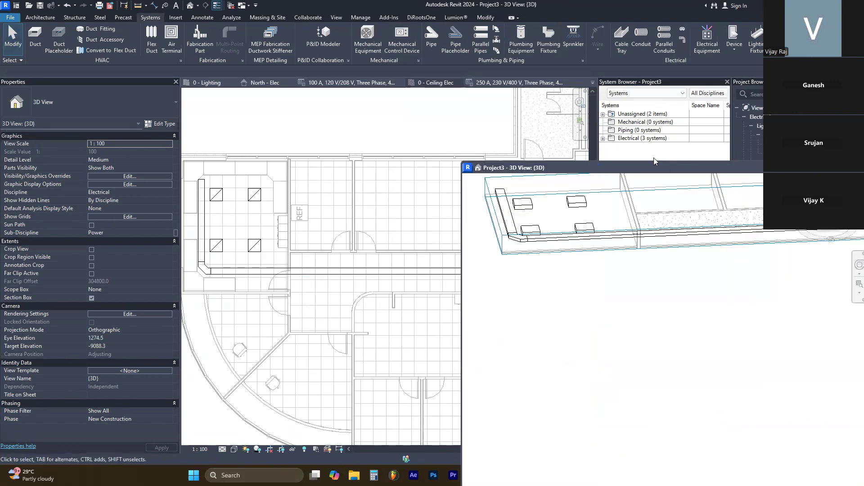
{"action": "left_click_drag", "start_coordinate": [660, 170], "coordinate": [580, 100]}
{"action": "left_click", "coordinate": [423, 461]}
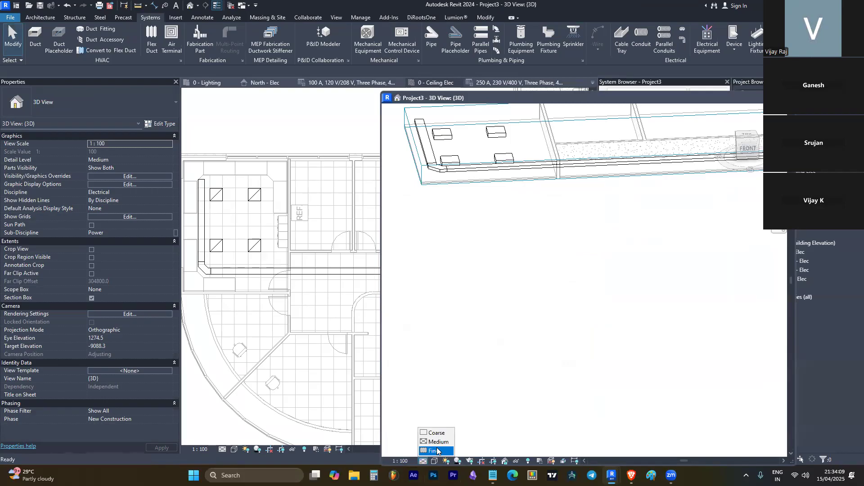
{"action": "left_click", "coordinate": [434, 451]}
{"action": "scroll", "coordinate": [429, 180], "scroll_direction": "up", "scroll_amount": 2}
{"action": "middle_click_drag", "start_coordinate": [500, 269], "coordinate": [407, 271], "text": "shift"}
{"action": "scroll", "coordinate": [533, 174], "scroll_direction": "down", "scroll_amount": 2}
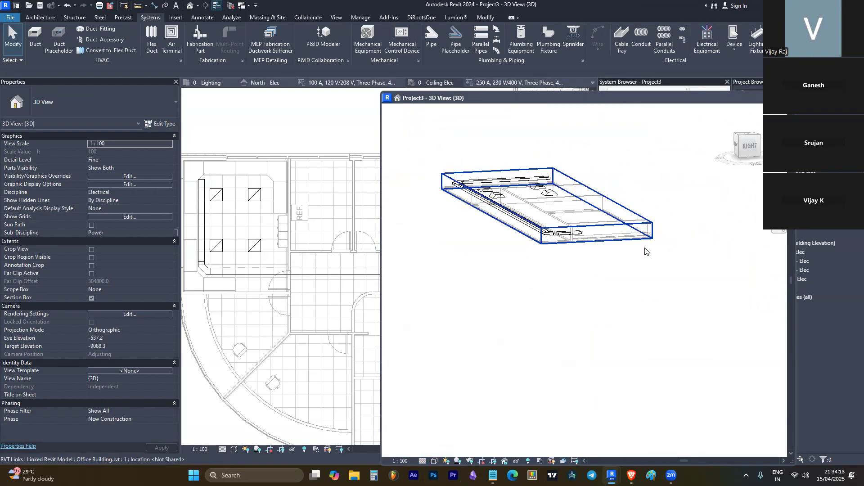
Enlarge the 3D view's section box beyond the office's exterior wall and down below floor level.
{"action": "middle_click_drag", "start_coordinate": [645, 250], "coordinate": [618, 295], "text": "shift"}
{"action": "left_click", "coordinate": [594, 274]}
{"action": "left_click_drag", "start_coordinate": [578, 226], "coordinate": [631, 224]}
{"action": "middle_click_drag", "start_coordinate": [546, 235], "coordinate": [459, 311], "text": "shift"}
{"action": "scroll", "coordinate": [575, 238], "scroll_direction": "down", "scroll_amount": 2}
{"action": "scroll", "coordinate": [472, 259], "scroll_direction": "up", "scroll_amount": 5}
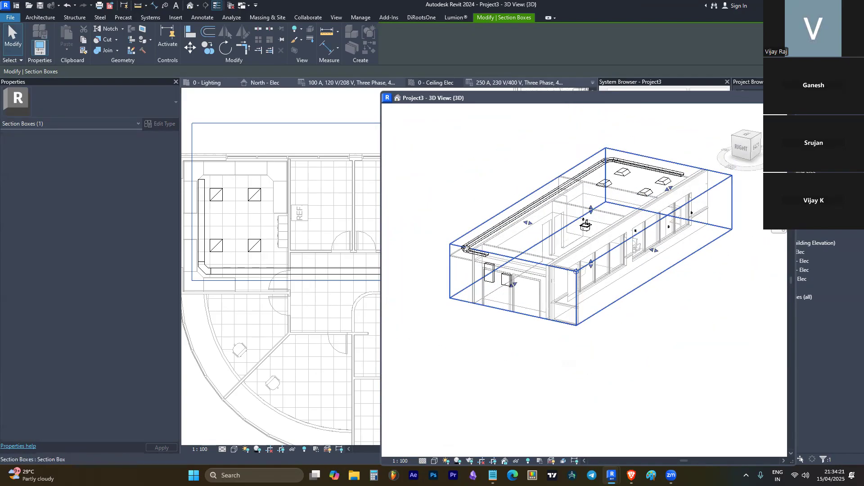
{"action": "scroll", "coordinate": [494, 268], "scroll_direction": "down", "scroll_amount": 4}
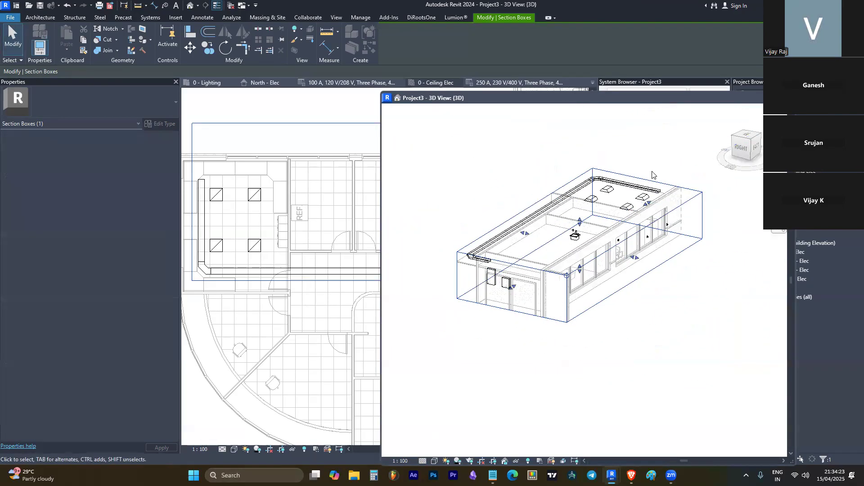
{"action": "scroll", "coordinate": [584, 308], "scroll_direction": "up", "scroll_amount": 2}
{"action": "middle_click_drag", "start_coordinate": [584, 308], "coordinate": [733, 357], "text": "shift"}
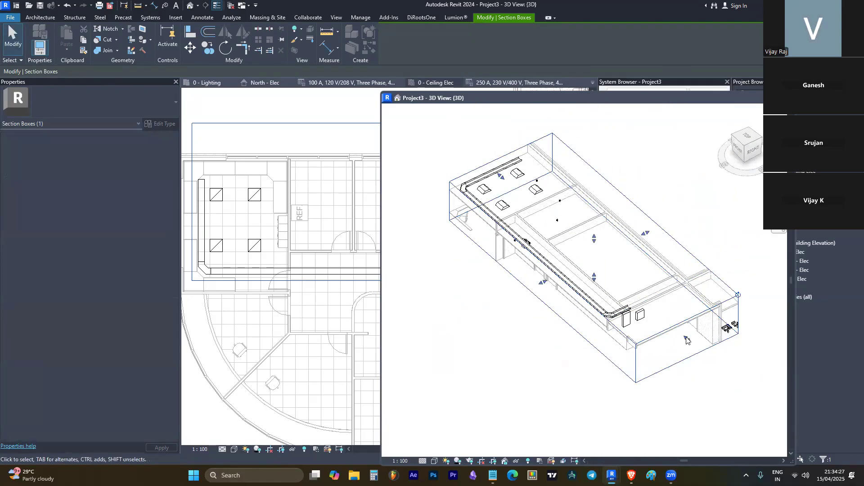
{"action": "left_click_drag", "start_coordinate": [594, 277], "coordinate": [588, 329]}
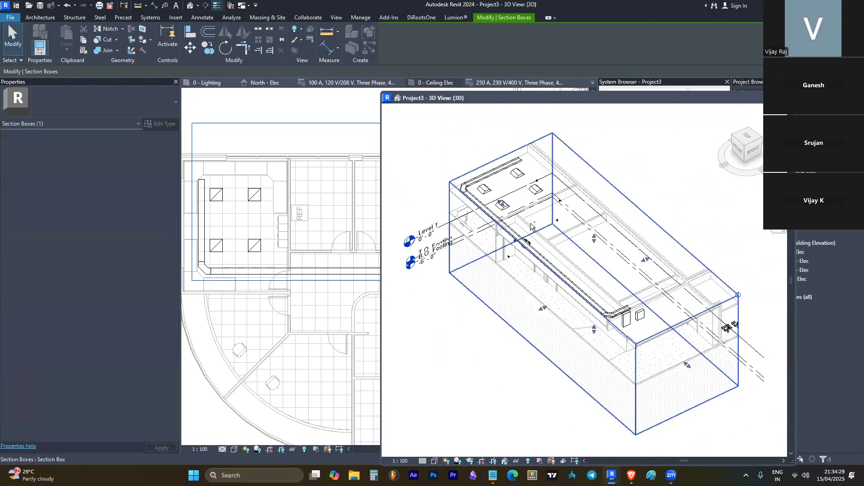
Change the short cable tray segment beside the corner office's lights to the Ladder Cable Tray type.
{"action": "left_click", "coordinate": [518, 184]}
{"action": "scroll", "coordinate": [518, 161], "scroll_direction": "up", "scroll_amount": 4}
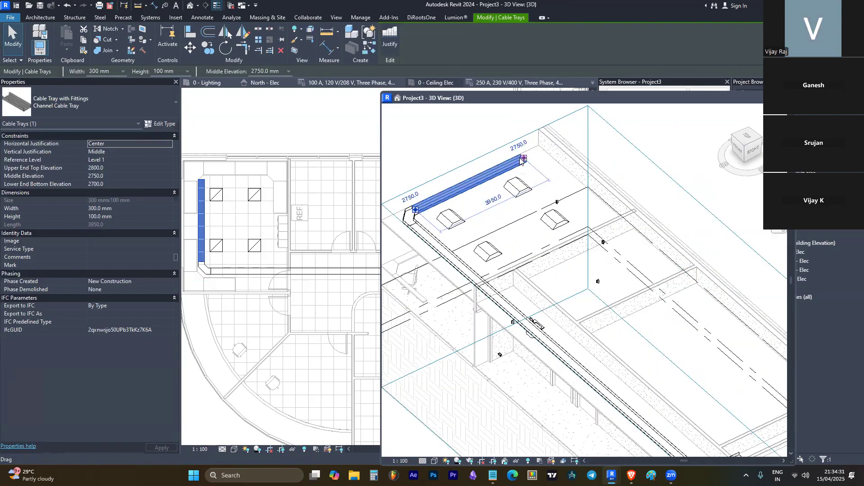
{"action": "left_click", "coordinate": [148, 97]}
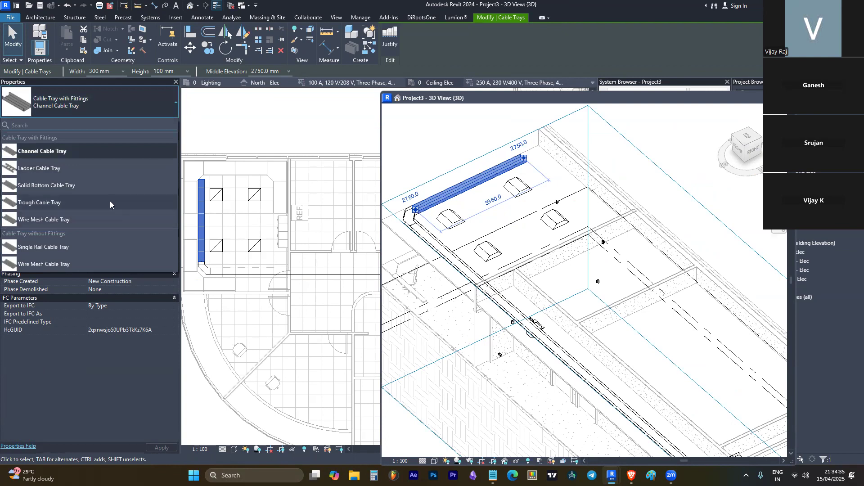
{"action": "left_click", "coordinate": [93, 170]}
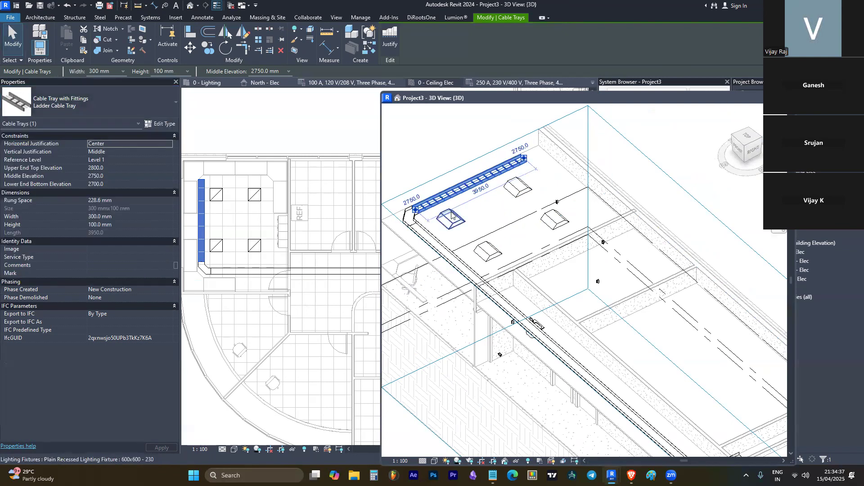
{"action": "key", "text": "Escape"}
Change the long corridor segment of the cable tray run to Ladder Cable Tray as well.
{"action": "scroll", "coordinate": [422, 241], "scroll_direction": "up", "scroll_amount": 1}
{"action": "scroll", "coordinate": [422, 241], "scroll_direction": "up", "scroll_amount": 2}
{"action": "left_click", "coordinate": [423, 243]}
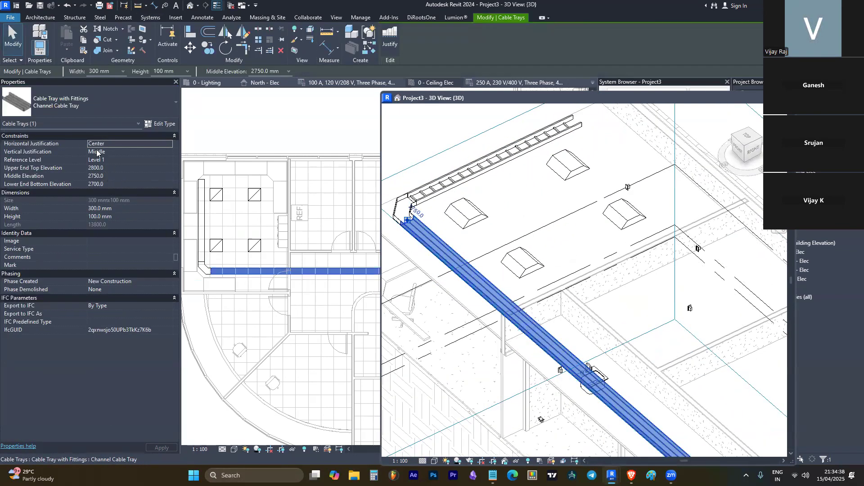
{"action": "left_click", "coordinate": [113, 102]}
{"action": "left_click", "coordinate": [52, 170]}
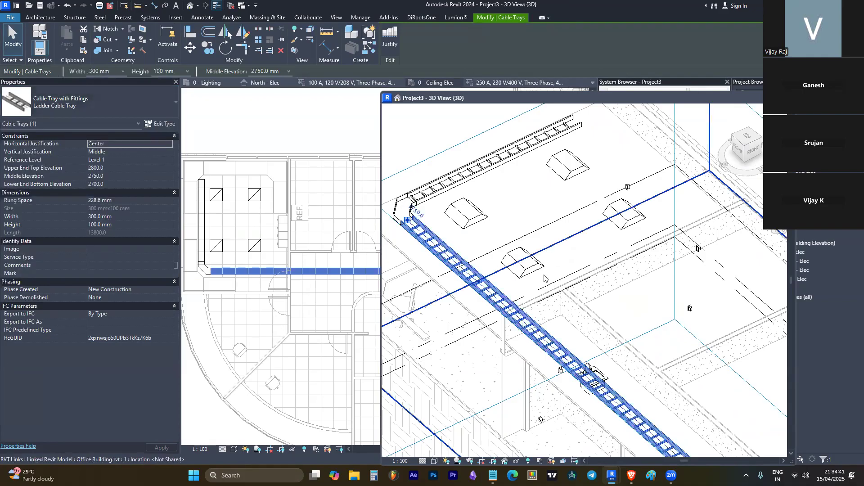
{"action": "key", "text": "Escape"}
Reshape the 3D section box by moving its faces so the furnished rooms below the tray can be inspected.
{"action": "scroll", "coordinate": [612, 384], "scroll_direction": "down", "scroll_amount": 4}
{"action": "middle_click_drag", "start_coordinate": [612, 384], "coordinate": [531, 347], "text": "shift"}
{"action": "middle_click_drag", "start_coordinate": [528, 270], "coordinate": [665, 294], "text": "shift"}
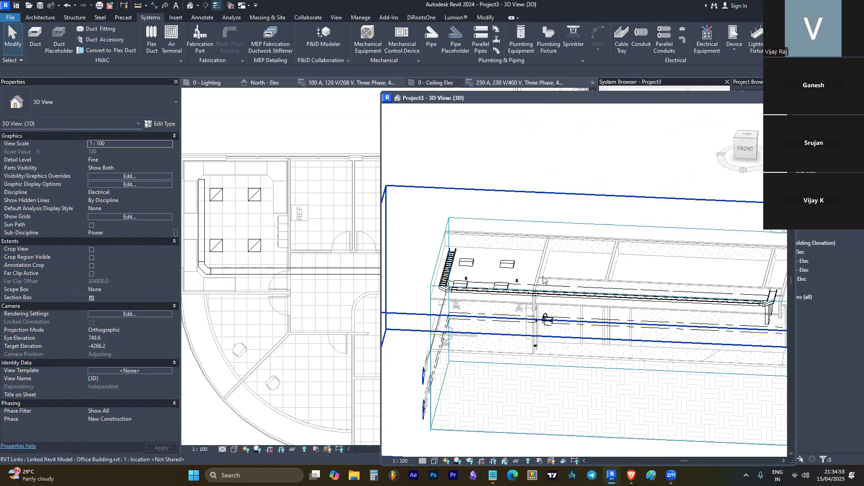
{"action": "scroll", "coordinate": [542, 291], "scroll_direction": "down", "scroll_amount": 3}
{"action": "middle_click_drag", "start_coordinate": [556, 295], "coordinate": [693, 297], "text": "shift"}
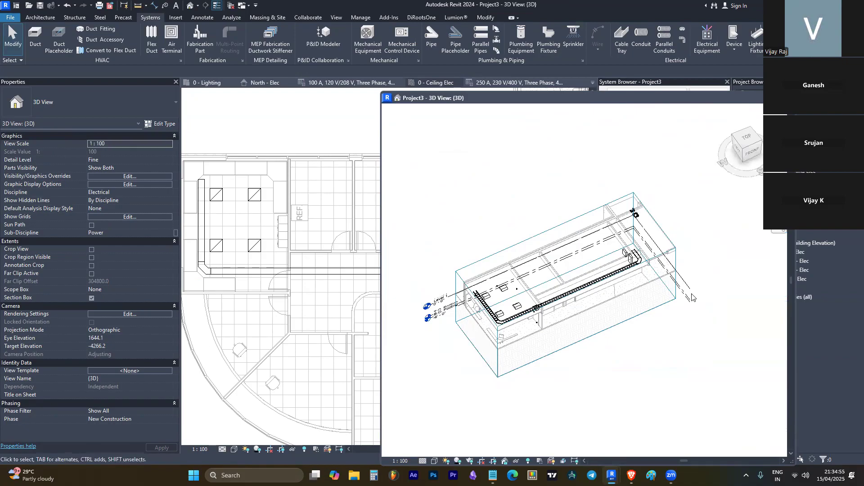
{"action": "left_click", "coordinate": [673, 243]}
{"action": "left_click_drag", "start_coordinate": [653, 246], "coordinate": [676, 237]}
{"action": "left_click_drag", "start_coordinate": [557, 252], "coordinate": [573, 259]}
{"action": "scroll", "coordinate": [530, 324], "scroll_direction": "up", "scroll_amount": 6}
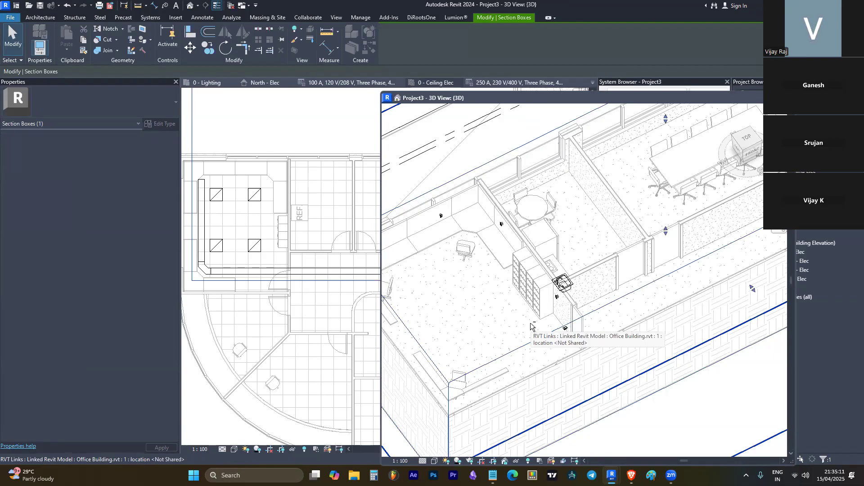
Return to the 0 - Ceiling Elec plan, fit it to the view, and move the floating 3D window clear of the building.
{"action": "scroll", "coordinate": [275, 159], "scroll_direction": "down", "scroll_amount": 3}
{"action": "left_click", "coordinate": [292, 129]}
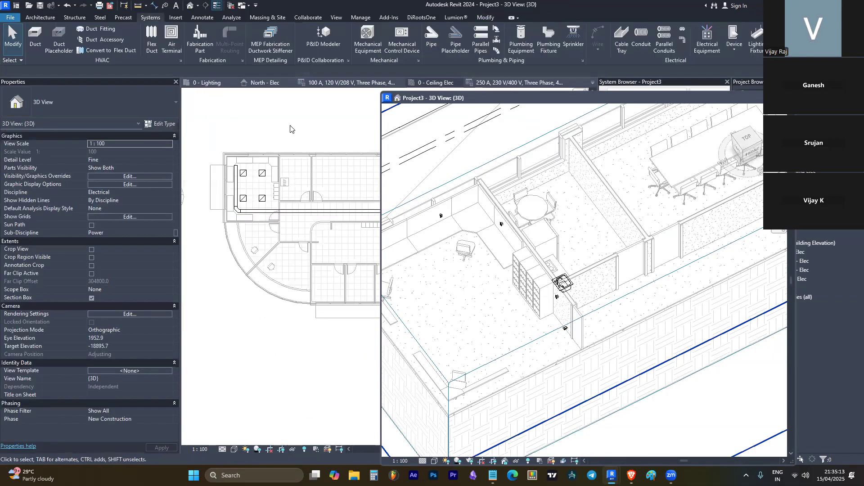
{"action": "scroll", "coordinate": [225, 191], "scroll_direction": "down", "scroll_amount": 3}
{"action": "scroll", "coordinate": [310, 204], "scroll_direction": "up", "scroll_amount": 1}
{"action": "key", "text": "z"}
{"action": "key", "text": "a"}
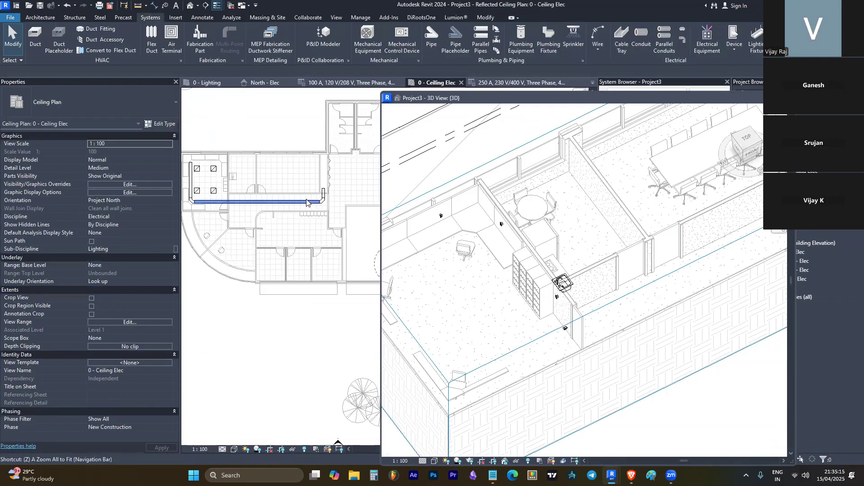
{"action": "scroll", "coordinate": [529, 320], "scroll_direction": "up", "scroll_amount": 5}
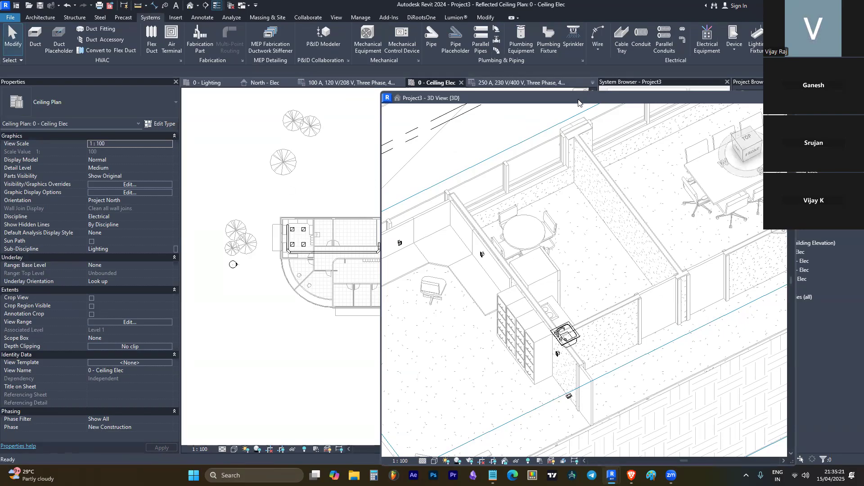
{"action": "left_click_drag", "start_coordinate": [579, 101], "coordinate": [362, 309]}
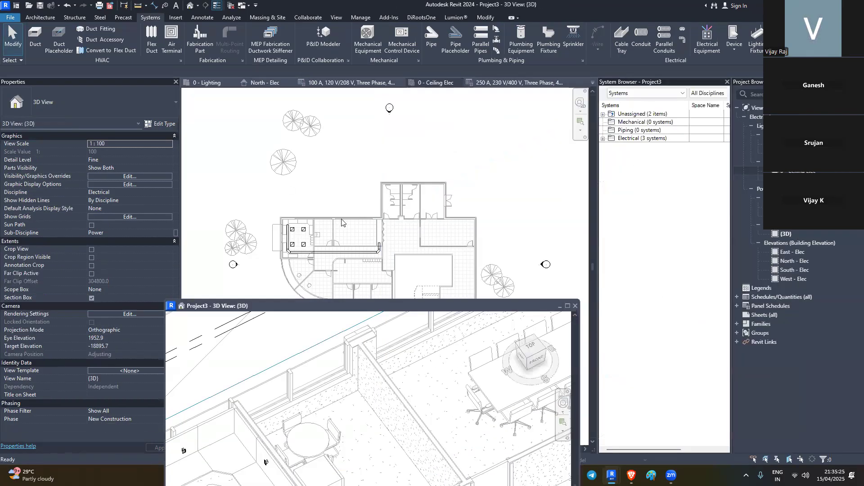
Open the 0 - Lighting floor plan and look closely at the corner office's wiring and cable tray.
{"action": "left_click", "coordinate": [263, 85]}
{"action": "left_click", "coordinate": [207, 84]}
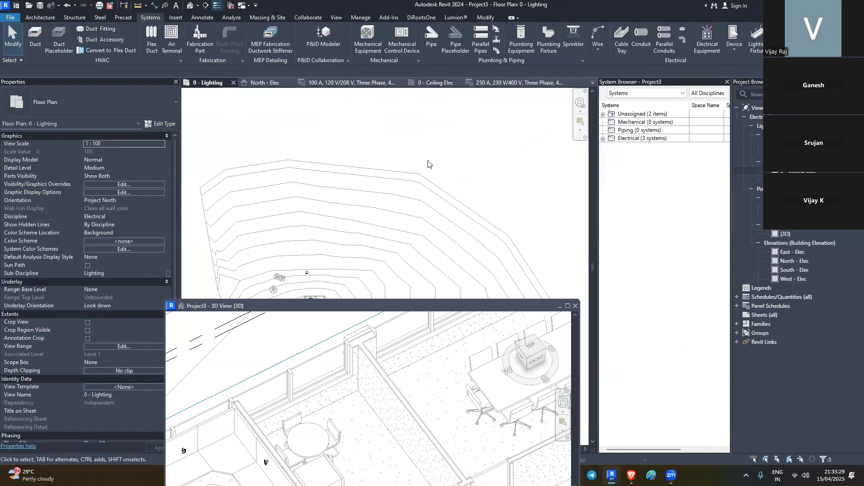
{"action": "scroll", "coordinate": [377, 234], "scroll_direction": "up", "scroll_amount": 10}
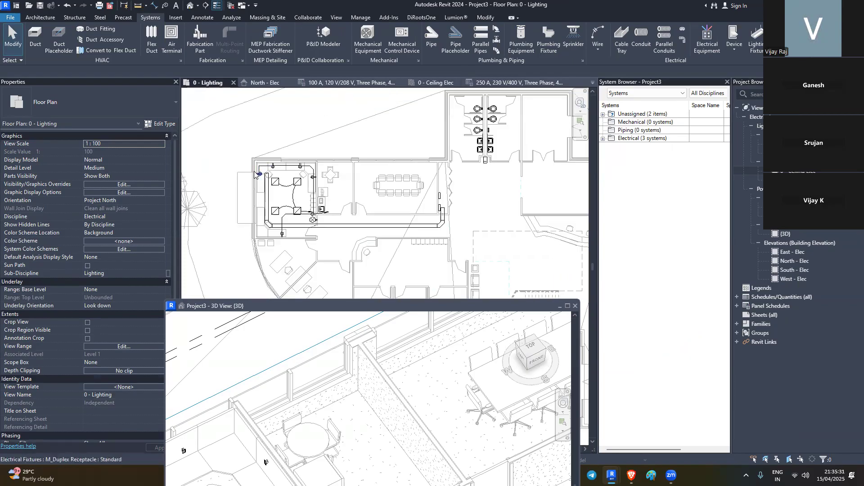
{"action": "scroll", "coordinate": [456, 215], "scroll_direction": "up", "scroll_amount": 1}
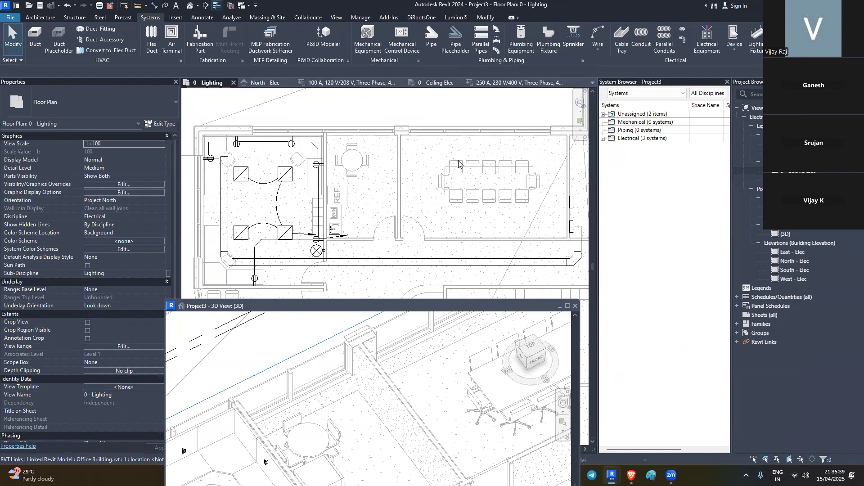
Expand the electrical power systems in the System Browser and inspect circuit 1 of the M_Lighting and Appliance panel.
{"action": "left_click", "coordinate": [603, 139]}
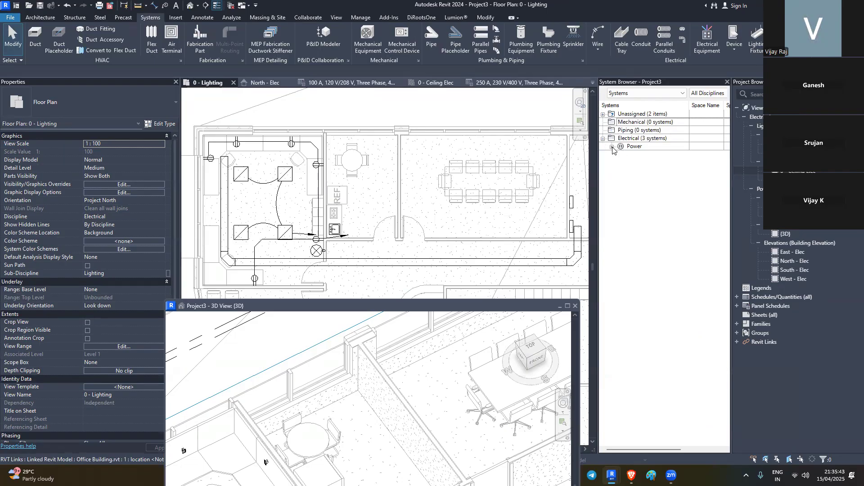
{"action": "left_click", "coordinate": [611, 146]}
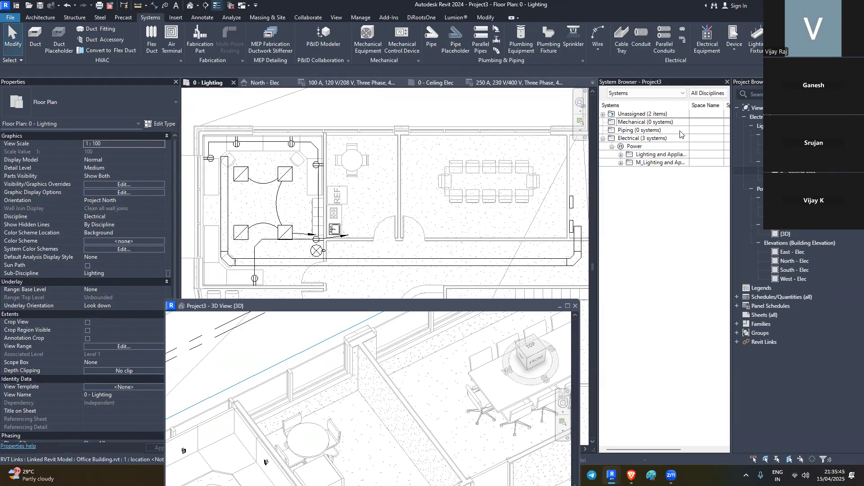
{"action": "left_click_drag", "start_coordinate": [688, 105], "coordinate": [697, 105]}
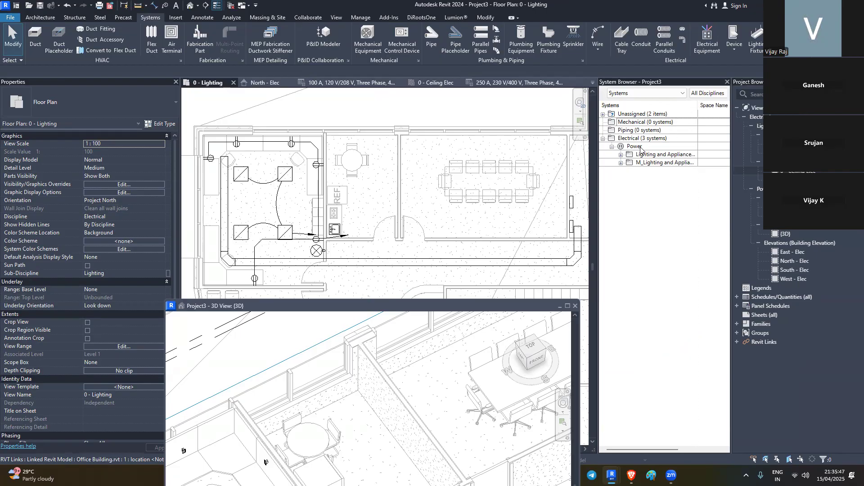
{"action": "left_click", "coordinate": [621, 163]}
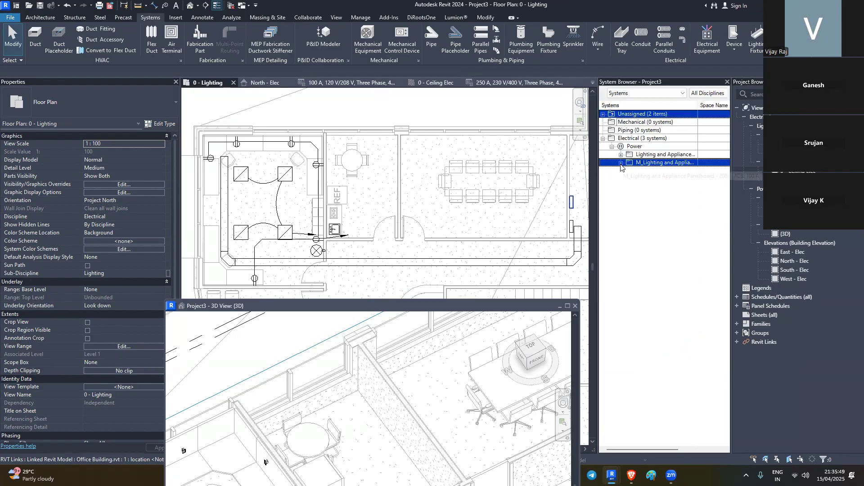
{"action": "left_click", "coordinate": [629, 171]}
{"action": "left_click", "coordinate": [666, 179]}
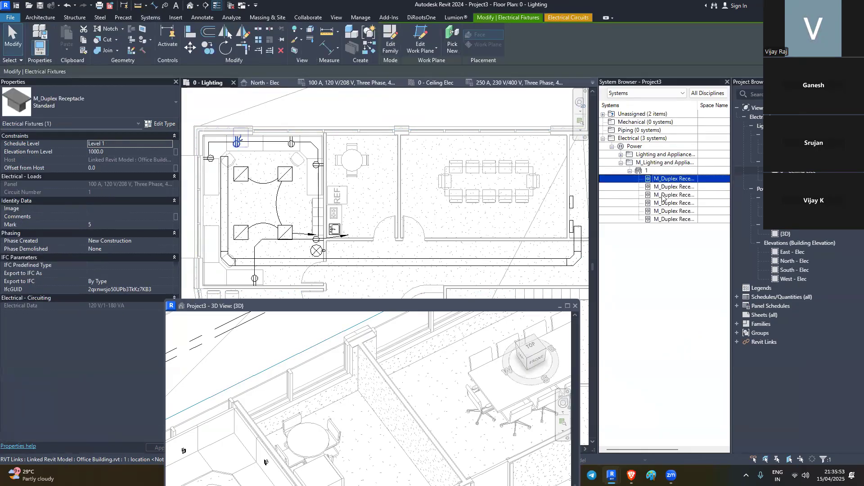
{"action": "left_click", "coordinate": [663, 196]}
{"action": "left_click", "coordinate": [652, 171]}
{"action": "double_click", "coordinate": [655, 171]}
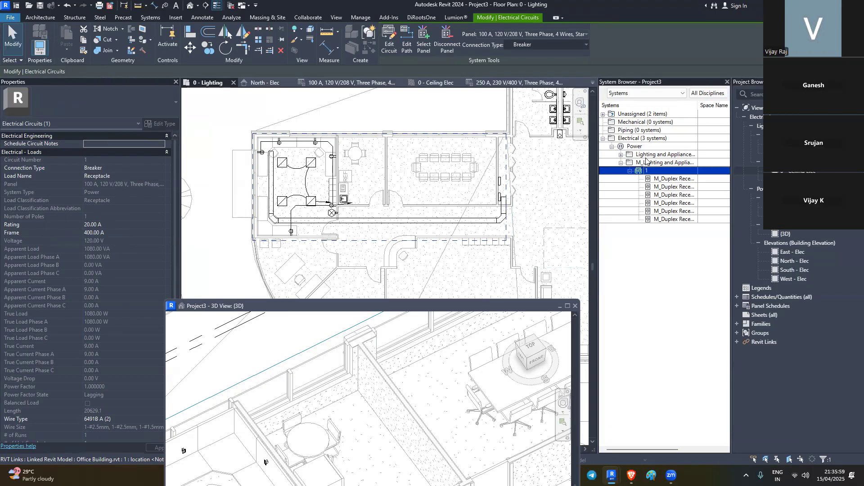
Select all duplex receptacles listed under circuit 1 and examine their locations in the lighting plan.
{"action": "left_click", "coordinate": [620, 155]}
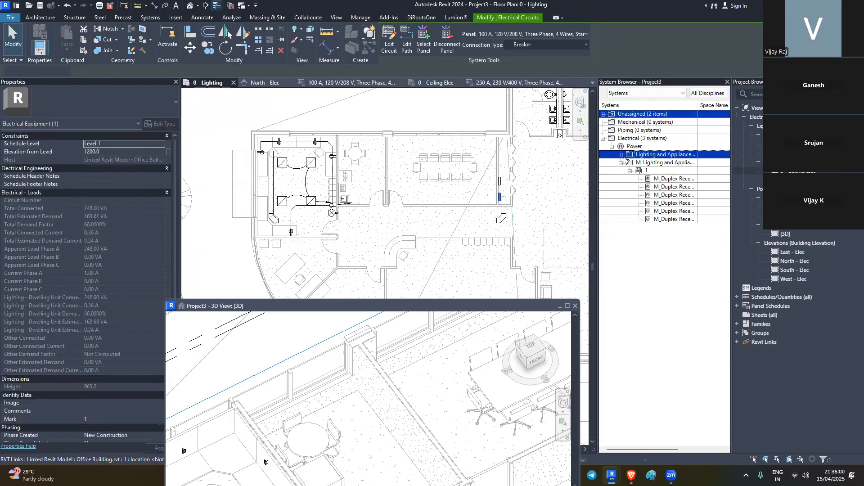
{"action": "left_click", "coordinate": [670, 178]}
{"action": "left_click", "coordinate": [670, 220], "text": "shift"}
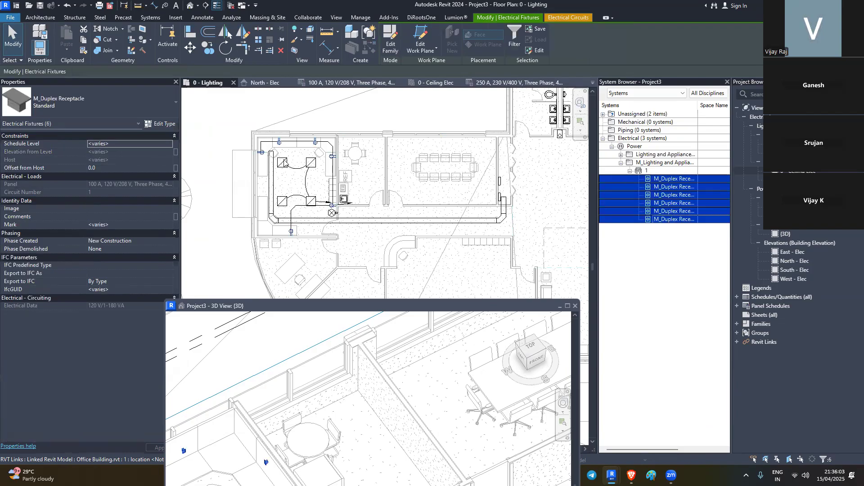
{"action": "scroll", "coordinate": [285, 162], "scroll_direction": "up", "scroll_amount": 5}
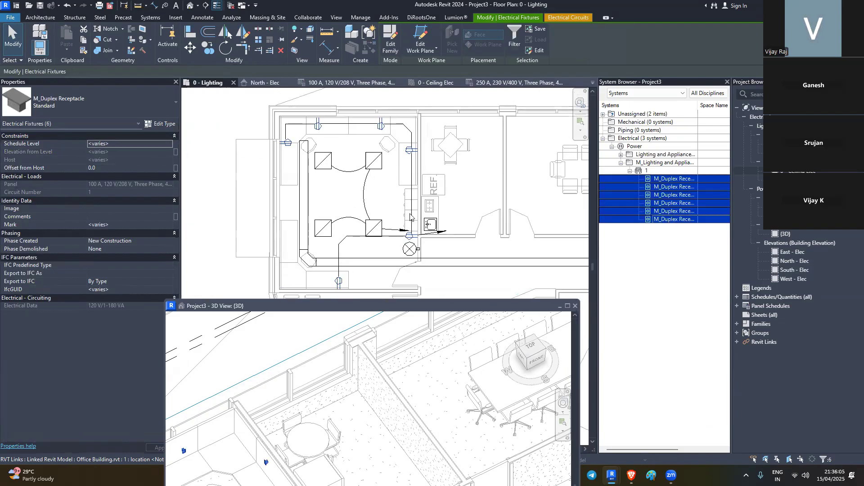
Expand circuit 1L1 under the Lighting and Appliance panel and select its four recessed lights to locate them in the plan.
{"action": "left_click", "coordinate": [629, 171]}
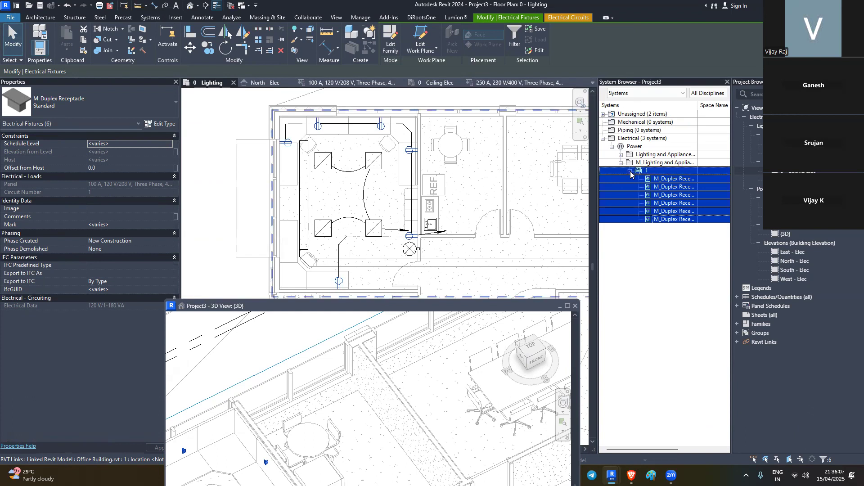
{"action": "left_click", "coordinate": [621, 155]}
{"action": "left_click", "coordinate": [649, 163]}
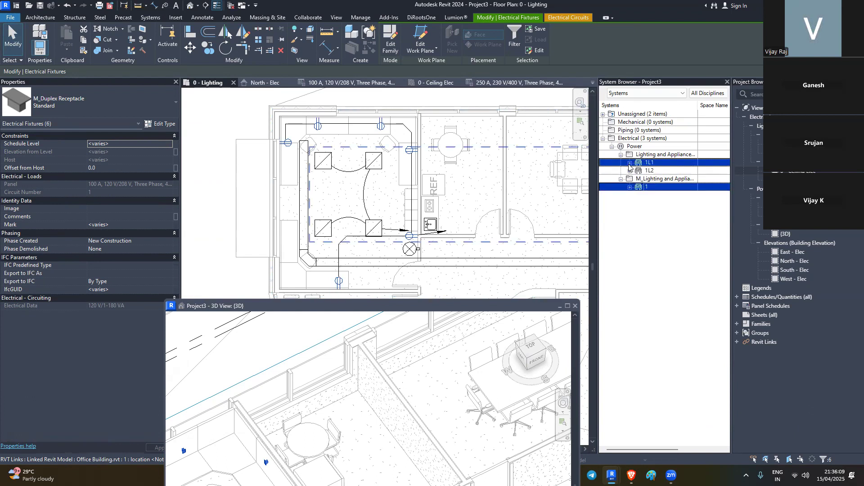
{"action": "left_click", "coordinate": [630, 163]}
{"action": "left_click", "coordinate": [663, 171]}
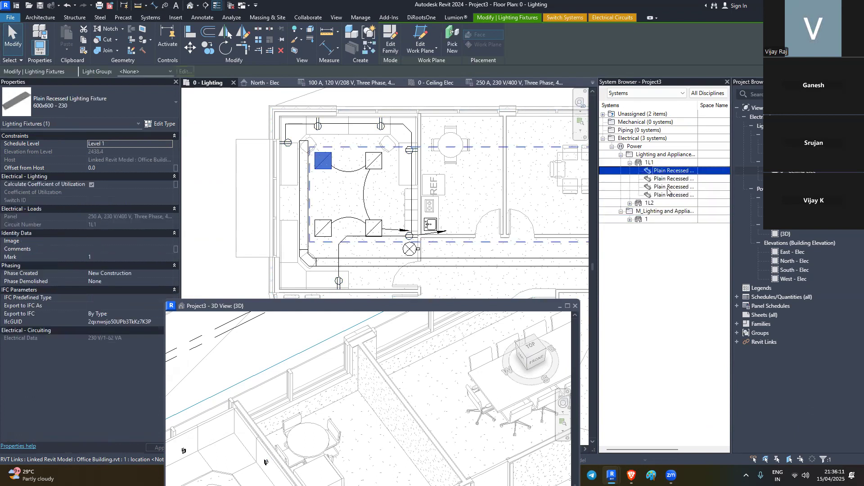
{"action": "left_click", "coordinate": [669, 194], "text": "shift"}
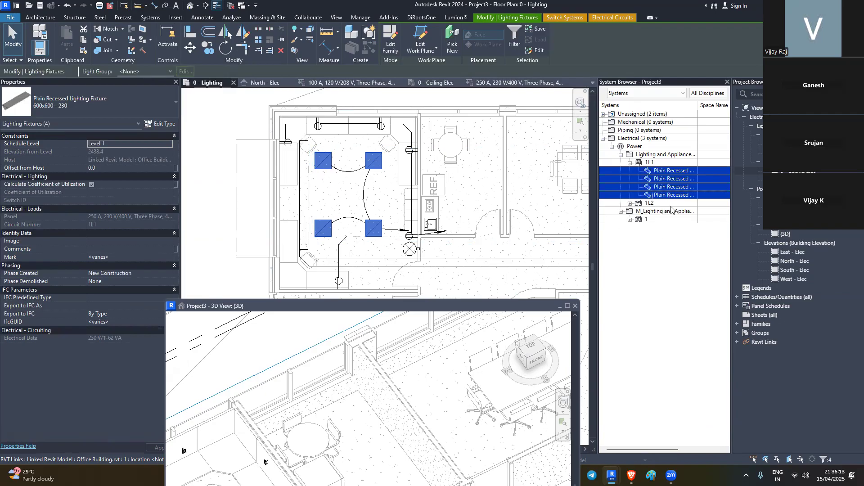
Expand circuit 1L2, select its lighting switch, and examine the switch's location in the office plan.
{"action": "left_click", "coordinate": [629, 204]}
{"action": "left_click", "coordinate": [672, 211]}
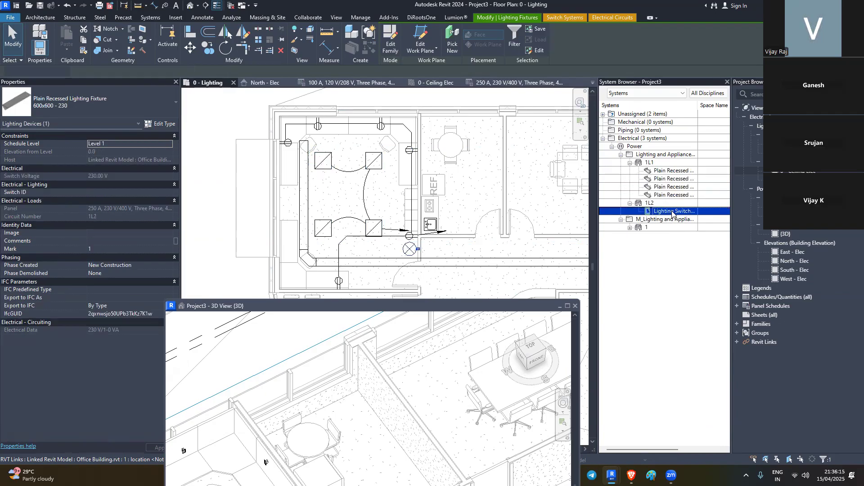
{"action": "scroll", "coordinate": [359, 237], "scroll_direction": "down", "scroll_amount": 3}
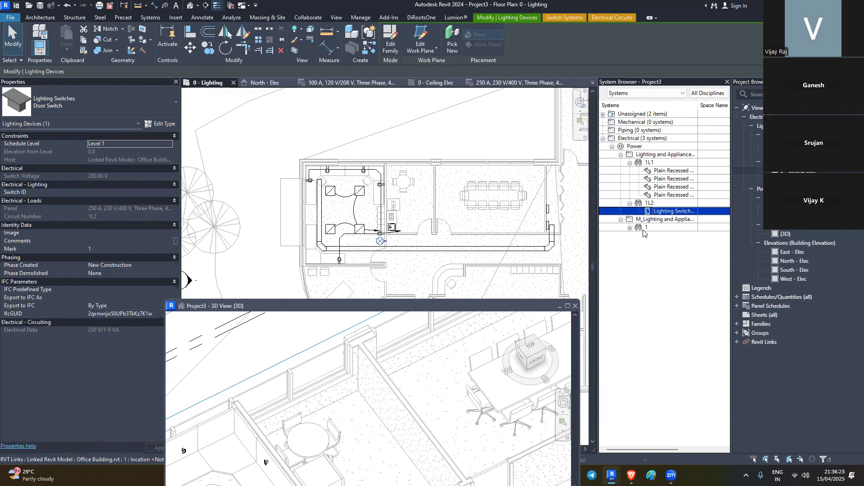
{"action": "left_click", "coordinate": [630, 227]}
{"action": "left_click", "coordinate": [350, 258]}
{"action": "scroll", "coordinate": [377, 234], "scroll_direction": "up", "scroll_amount": 4}
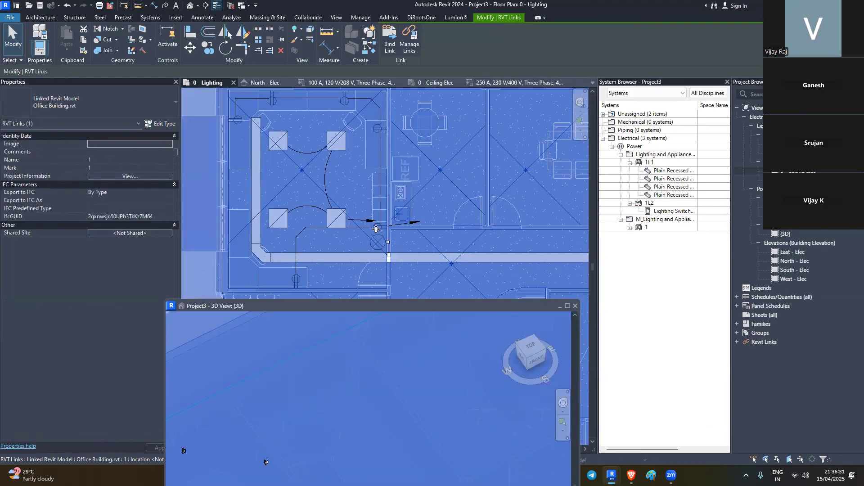
Edit receptacle circuit 1 of the M_Lighting and Appliance panel to add the corner office's lighting switch, and finish the edit.
{"action": "key", "text": "Escape"}
{"action": "left_click", "coordinate": [672, 228]}
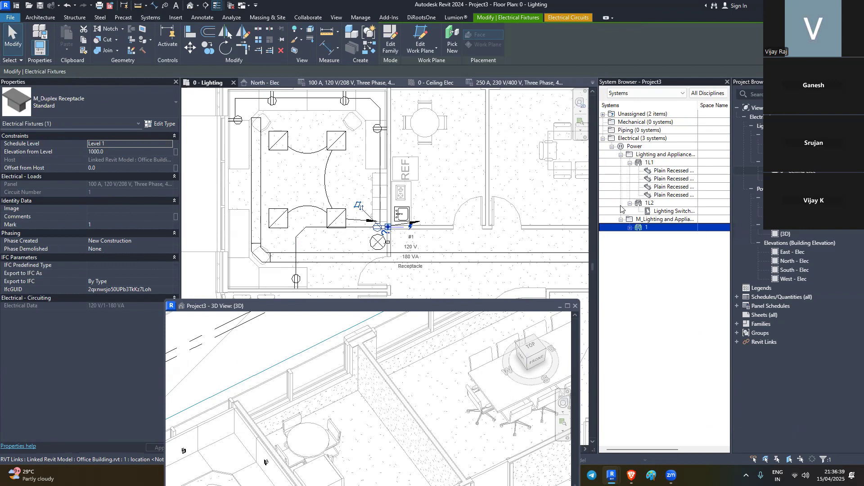
{"action": "scroll", "coordinate": [428, 227], "scroll_direction": "down", "scroll_amount": 2}
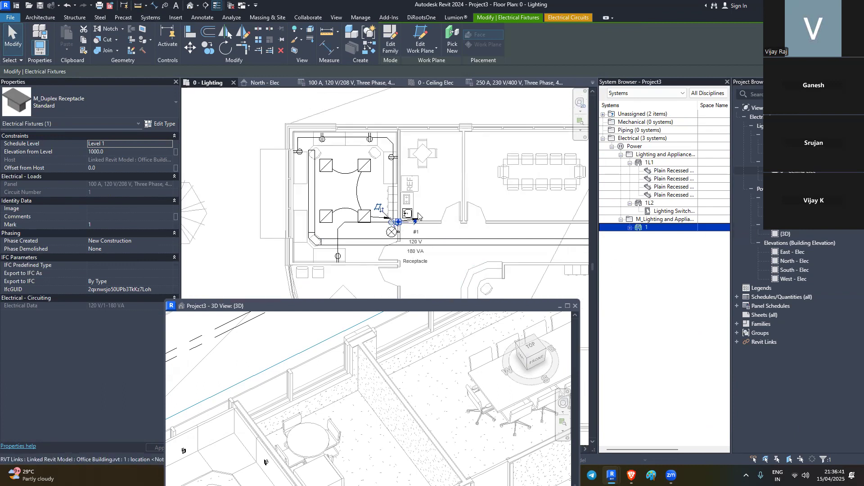
{"action": "left_click", "coordinate": [558, 17]}
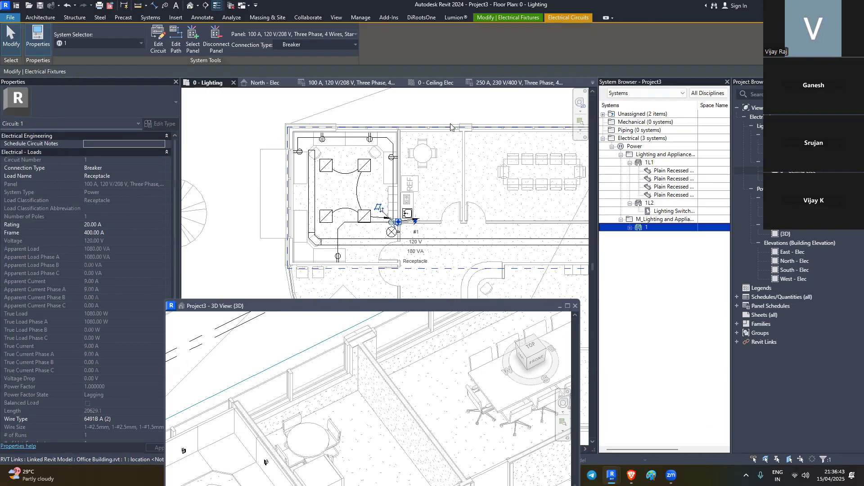
{"action": "left_click", "coordinate": [158, 41]}
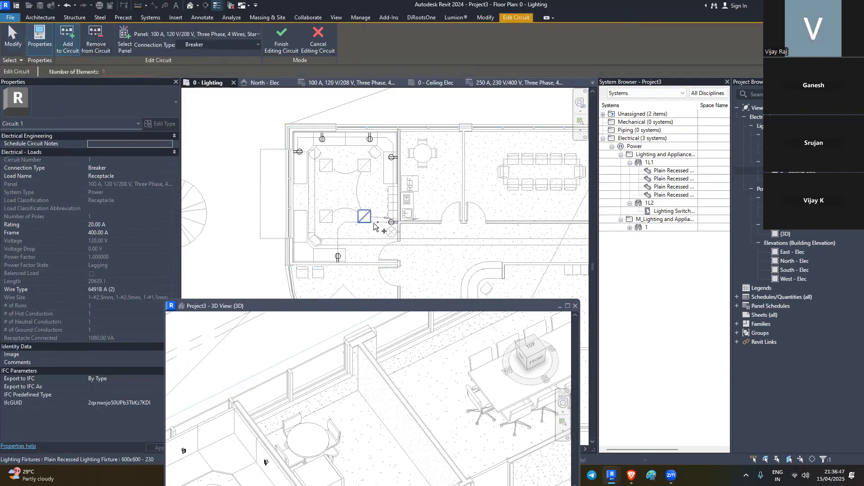
{"action": "left_click", "coordinate": [393, 231]}
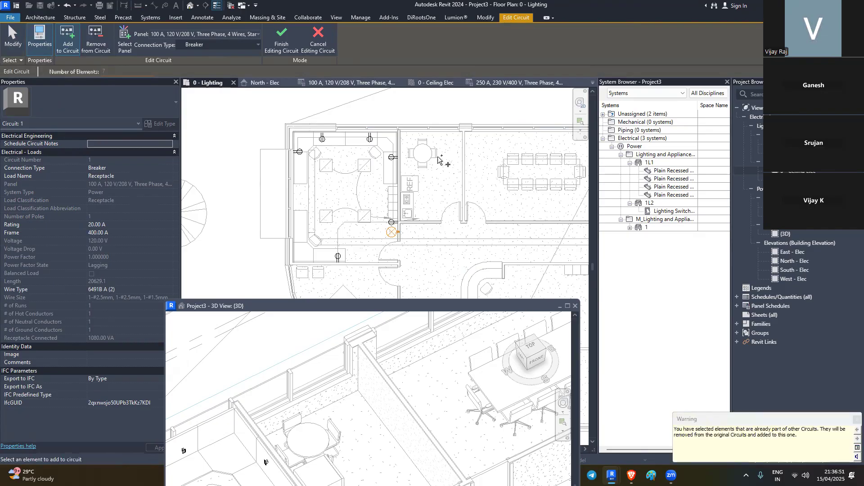
{"action": "left_click", "coordinate": [288, 50]}
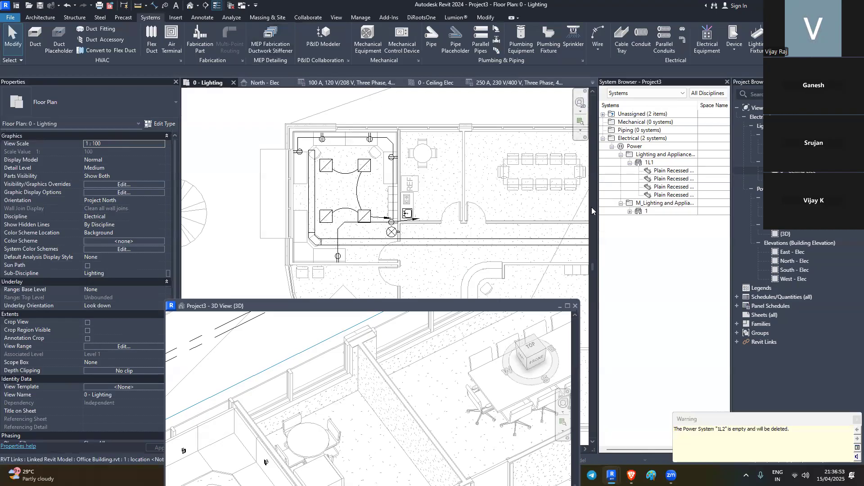
Expand circuit 1, locate its duplex receptacles and lighting switch in the plan, and inspect the properties of circuits 1 and 1L1.
{"action": "left_click", "coordinate": [630, 212]}
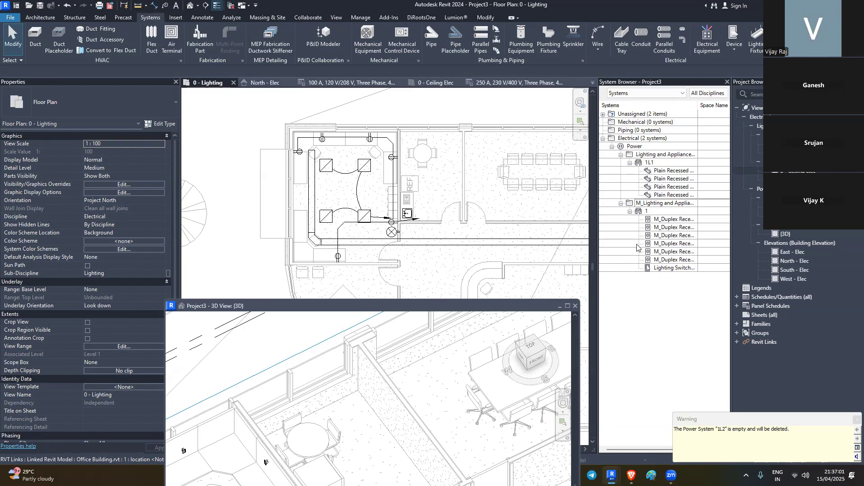
{"action": "left_click", "coordinate": [666, 220]}
{"action": "left_click", "coordinate": [675, 267], "text": "shift"}
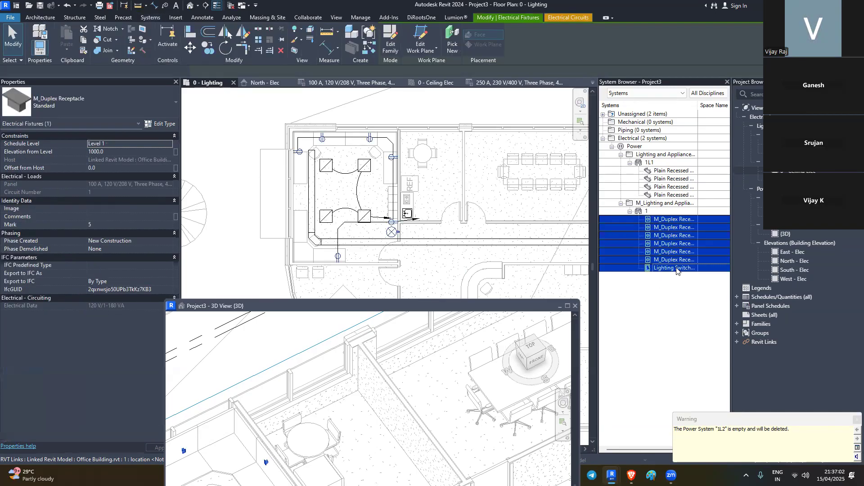
{"action": "left_click", "coordinate": [646, 211]}
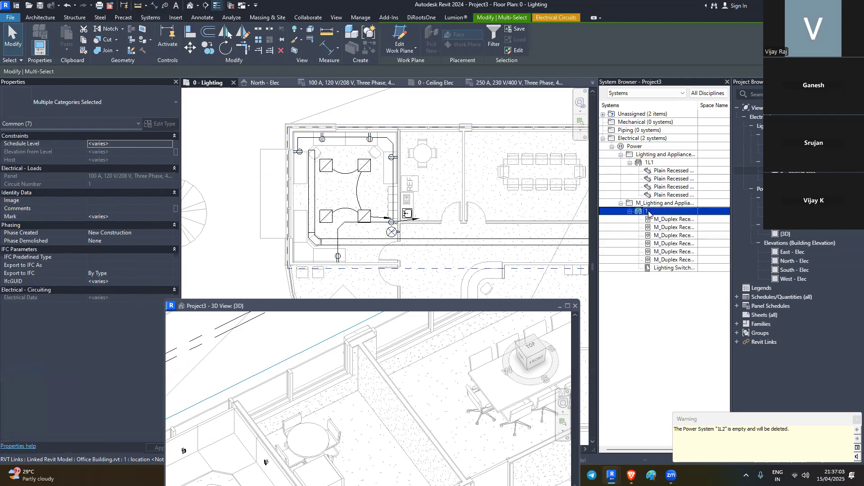
{"action": "left_click", "coordinate": [653, 164]}
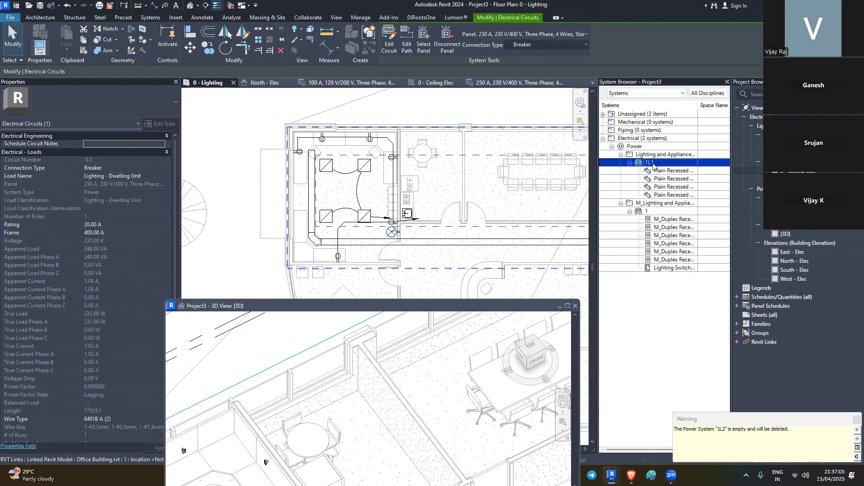
{"action": "left_click", "coordinate": [654, 211]}
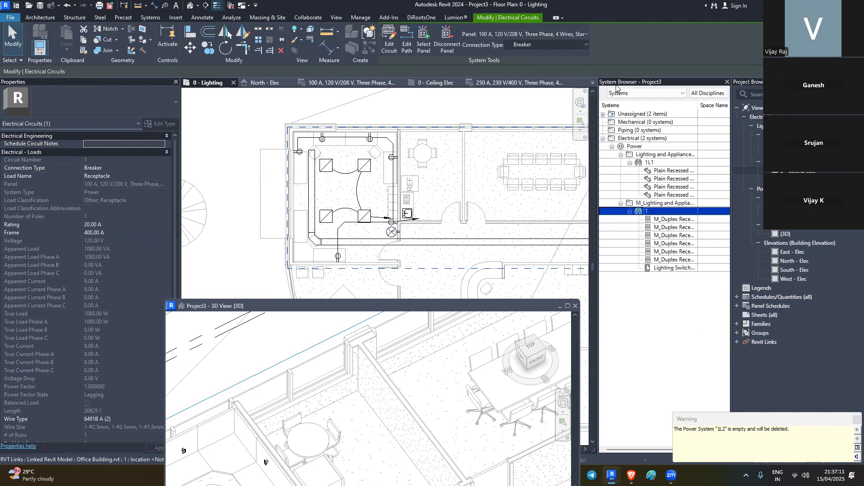
Examine circuit 1L1 and its recessed lights in the plan, and compare them with the receptacles and lighting switch under circuit 1.
{"action": "left_click", "coordinate": [643, 146], "text": "ctrl"}
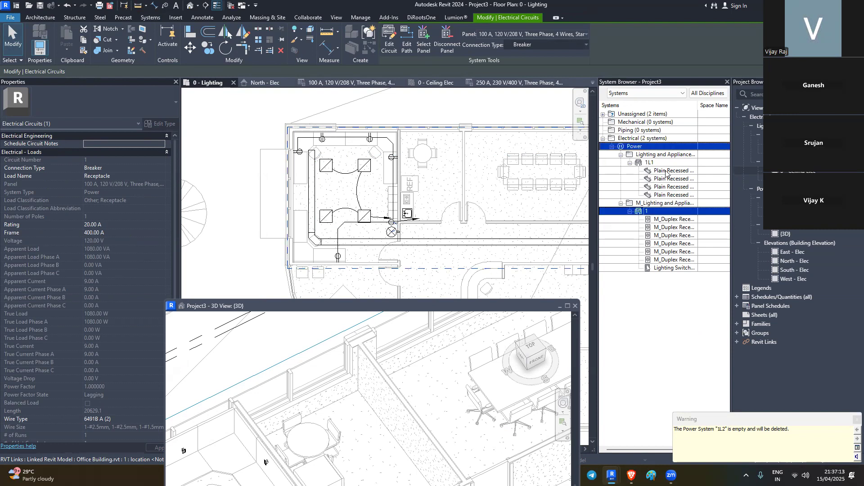
{"action": "left_click", "coordinate": [666, 172]}
{"action": "left_click", "coordinate": [653, 163]}
{"action": "left_click", "coordinate": [672, 195]}
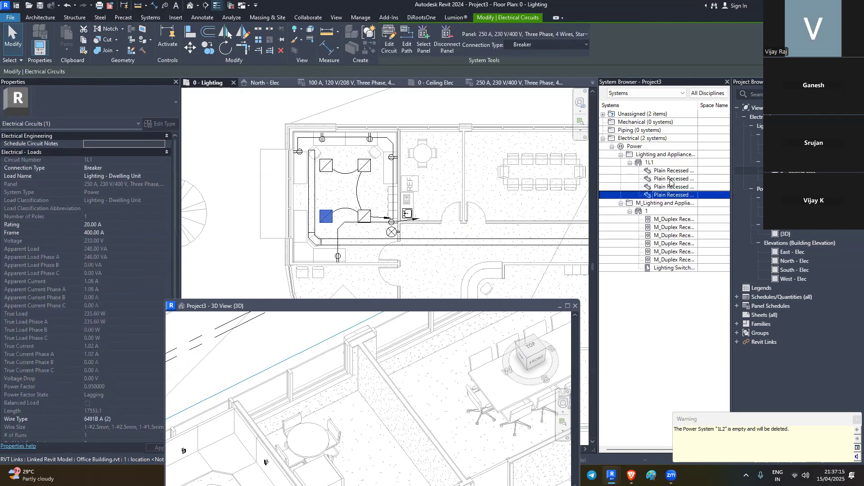
{"action": "left_click", "coordinate": [670, 170], "text": "shift"}
{"action": "left_click", "coordinate": [662, 163]}
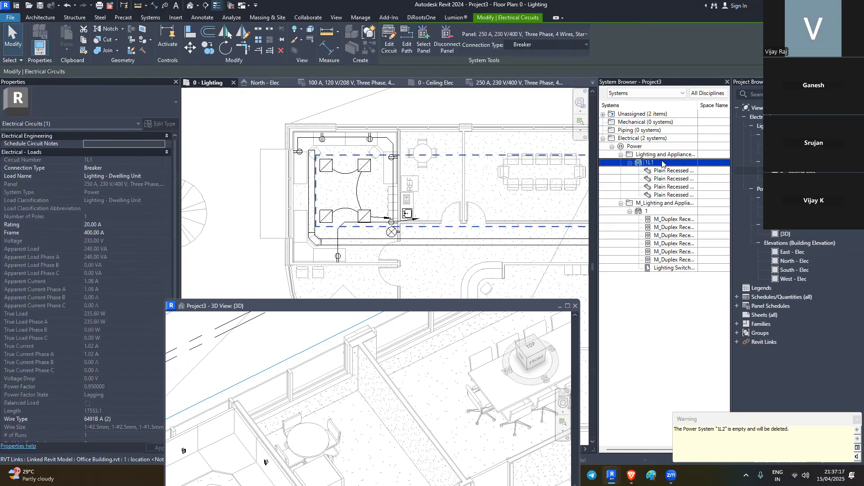
{"action": "left_click", "coordinate": [666, 220]}
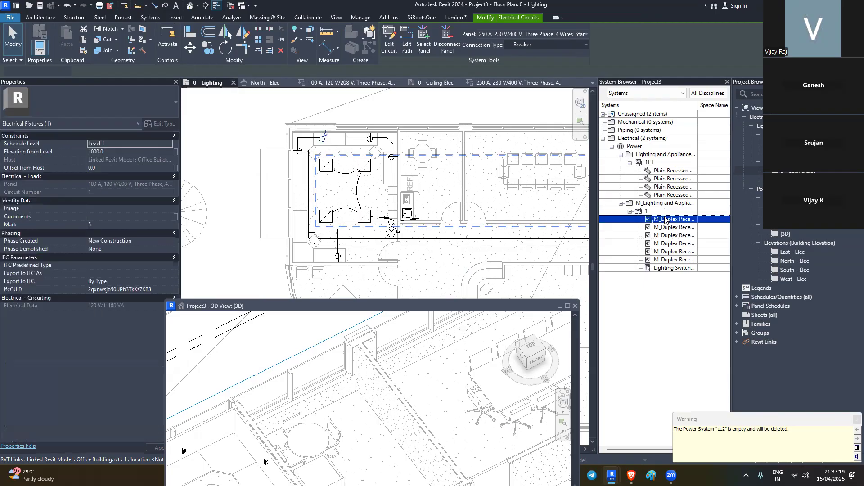
{"action": "left_click", "coordinate": [671, 268], "text": "shift"}
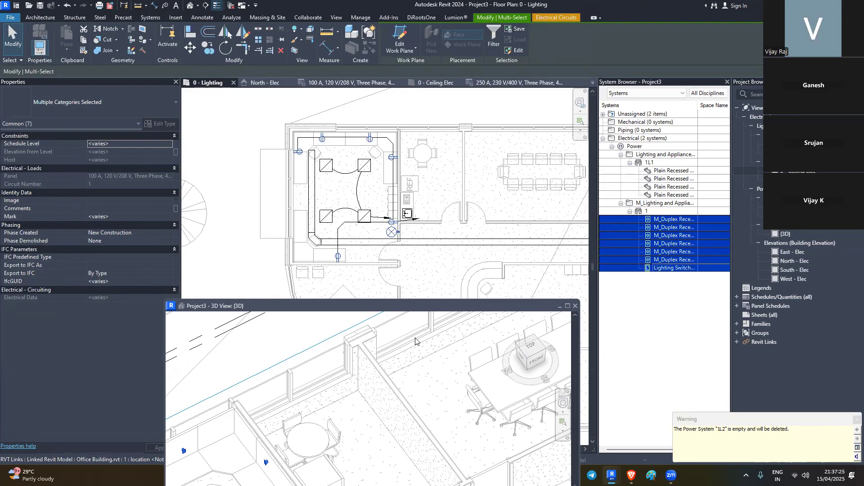
Create a new building component schedule for the Electrical Circuits category.
{"action": "right_click", "coordinate": [763, 298]}
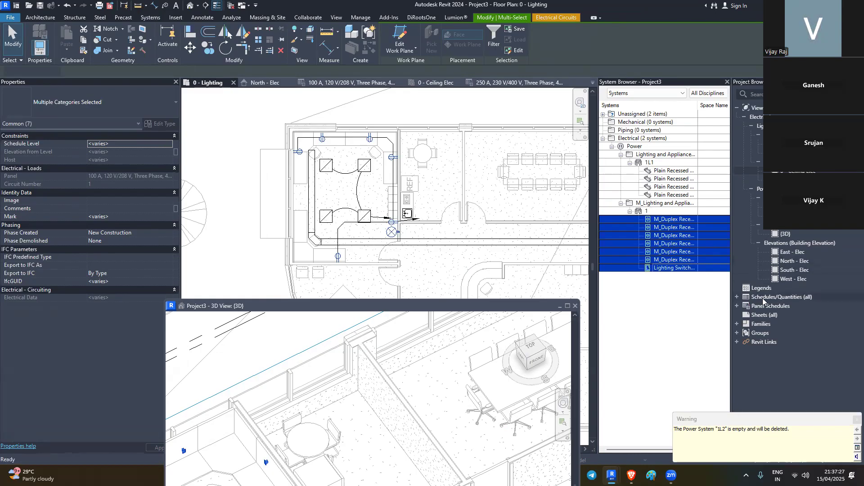
{"action": "left_click", "coordinate": [765, 305]}
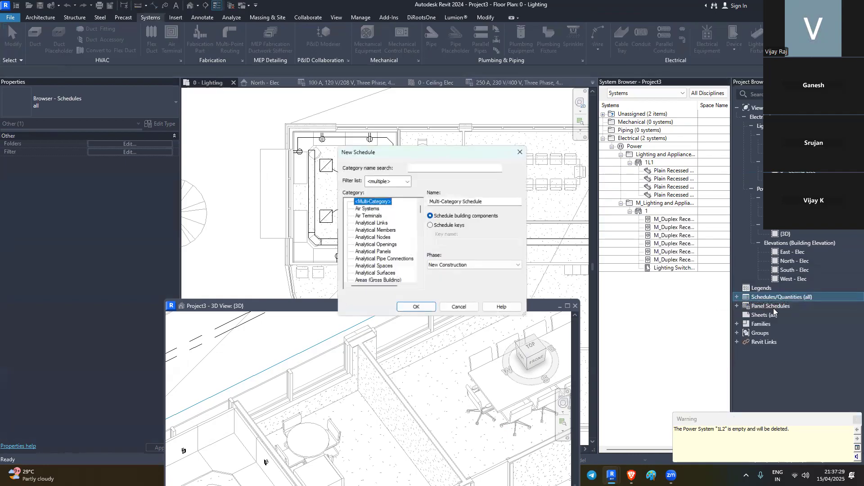
{"action": "left_click", "coordinate": [363, 238]}
{"action": "scroll", "coordinate": [369, 245], "scroll_direction": "down", "scroll_amount": 10}
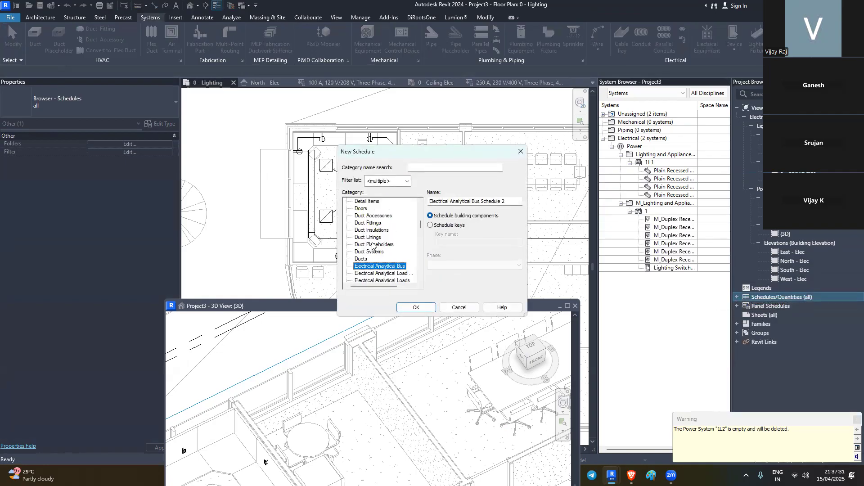
{"action": "left_click", "coordinate": [379, 252]}
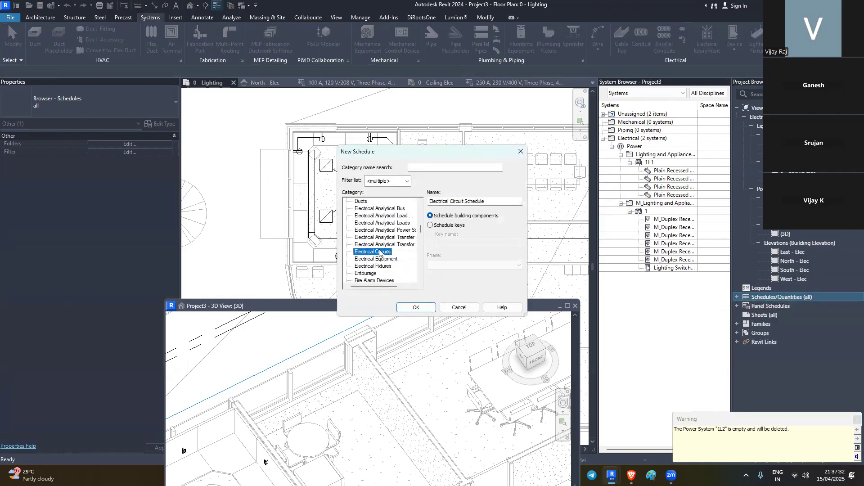
{"action": "left_click", "coordinate": [416, 308]}
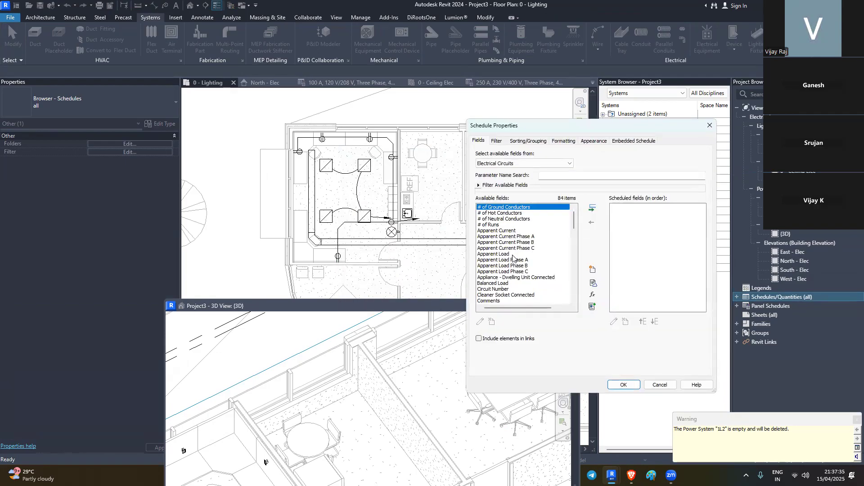
Add the Length, Connection Type and Circuit Number fields to the electrical circuit schedule.
{"action": "left_click_drag", "start_coordinate": [518, 127], "coordinate": [269, 118]}
{"action": "left_click", "coordinate": [254, 233]}
{"action": "key", "text": "l"}
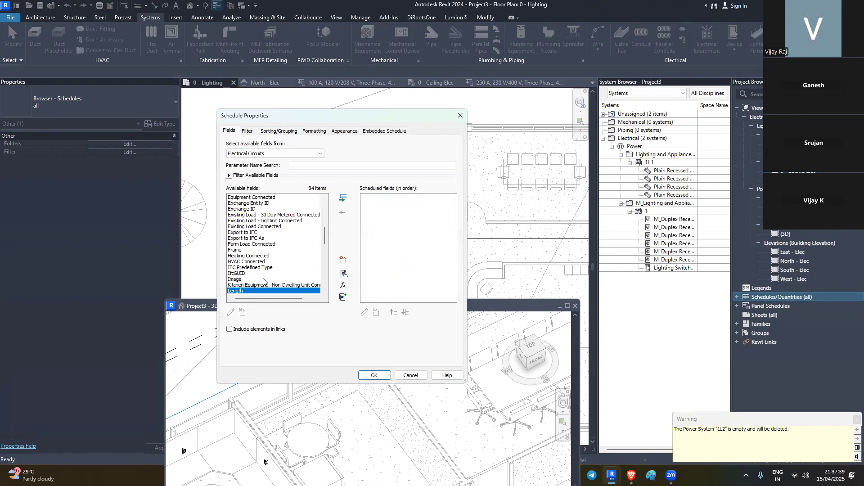
{"action": "left_click", "coordinate": [339, 201]}
{"action": "scroll", "coordinate": [245, 245], "scroll_direction": "up", "scroll_amount": 5}
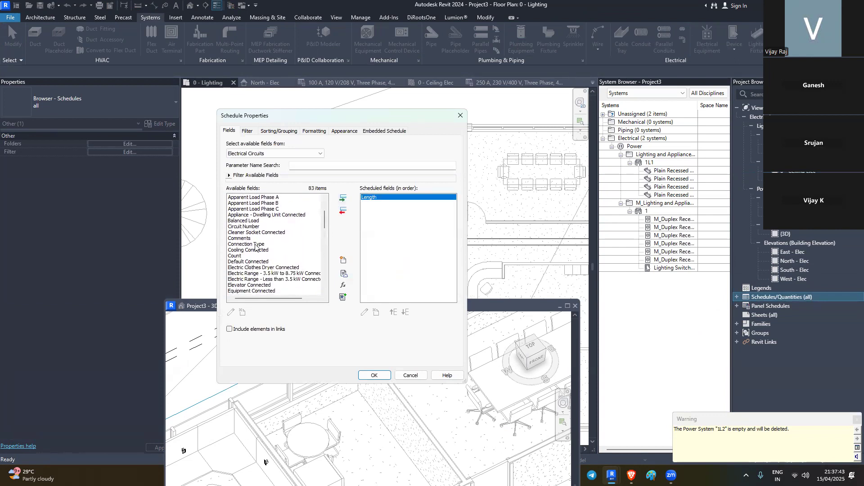
{"action": "left_click", "coordinate": [256, 244]}
{"action": "left_click", "coordinate": [343, 198]}
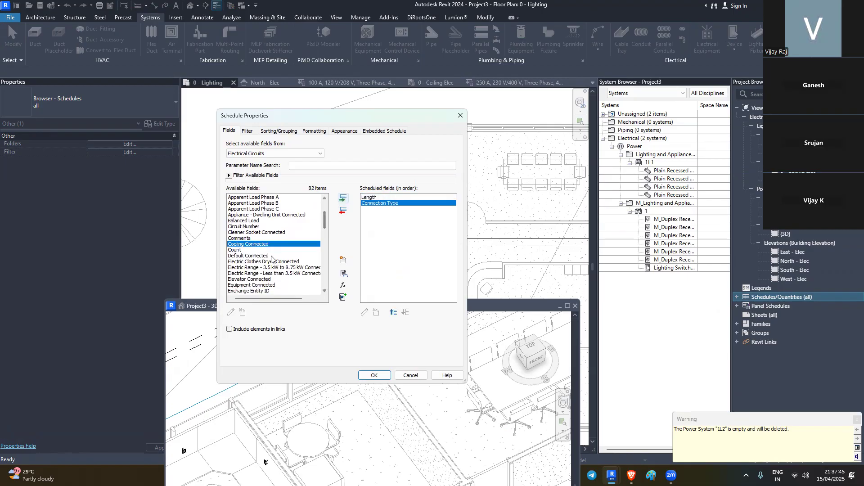
{"action": "left_click", "coordinate": [246, 227]}
{"action": "left_click", "coordinate": [342, 198]}
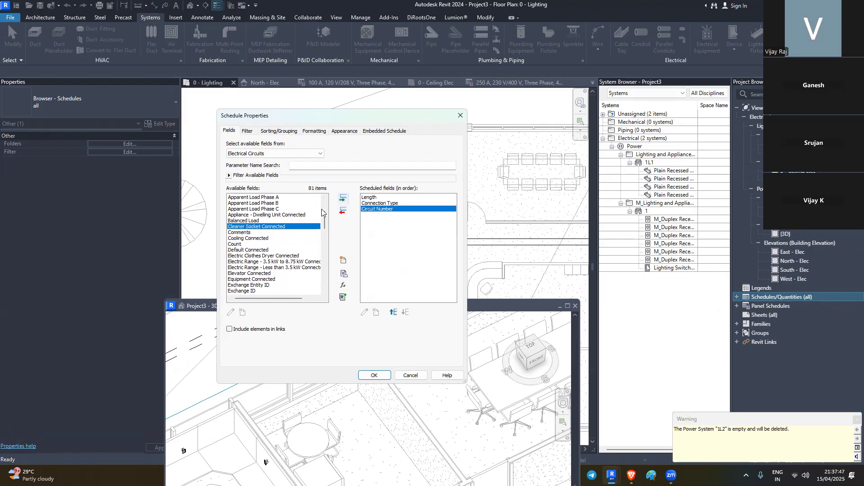
Add the Lighting - Dwelling Unit Connected field to the scheduled fields.
{"action": "left_click", "coordinate": [270, 250]}
{"action": "scroll", "coordinate": [254, 245], "scroll_direction": "up", "scroll_amount": 3}
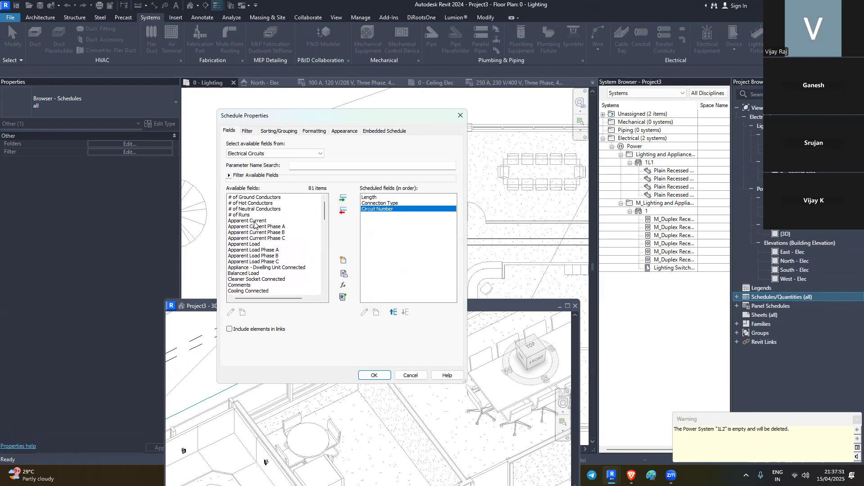
{"action": "scroll", "coordinate": [254, 224], "scroll_direction": "down", "scroll_amount": 10}
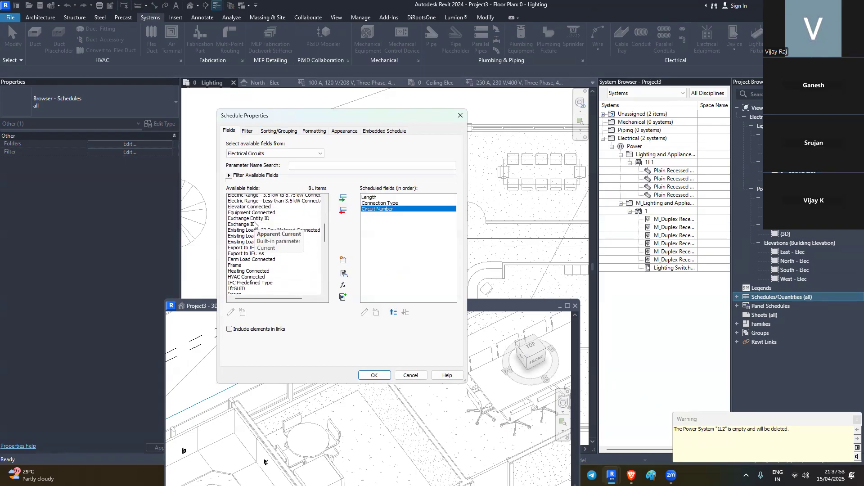
{"action": "scroll", "coordinate": [257, 243], "scroll_direction": "down", "scroll_amount": 1}
{"action": "scroll", "coordinate": [245, 266], "scroll_direction": "down", "scroll_amount": 5}
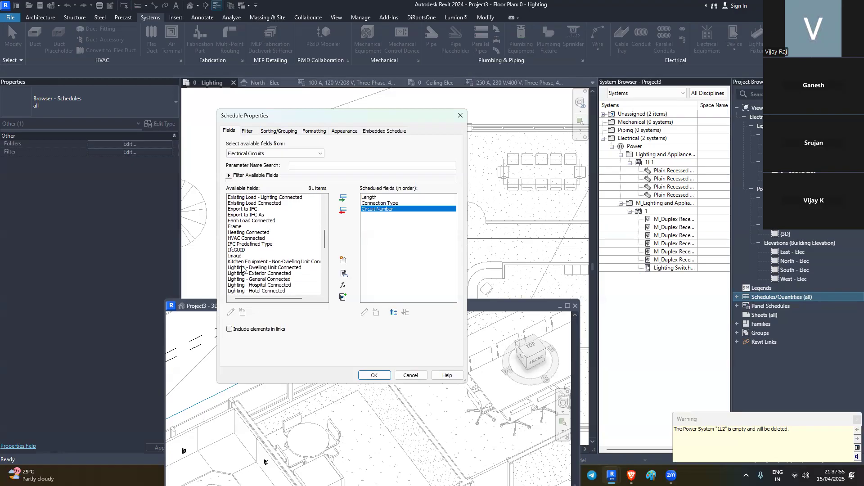
{"action": "left_click", "coordinate": [260, 221]}
{"action": "scroll", "coordinate": [260, 223], "scroll_direction": "up", "scroll_amount": 1}
{"action": "left_click", "coordinate": [263, 216]}
{"action": "left_click", "coordinate": [342, 198]}
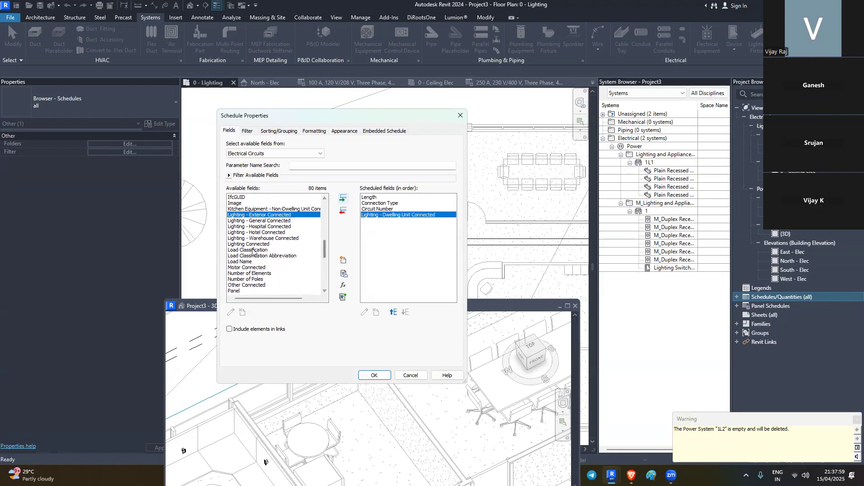
Add the Lighting Connected and Panel fields to the scheduled fields.
{"action": "left_click", "coordinate": [255, 245]}
{"action": "left_click", "coordinate": [342, 199]}
{"action": "scroll", "coordinate": [263, 265], "scroll_direction": "down", "scroll_amount": 2}
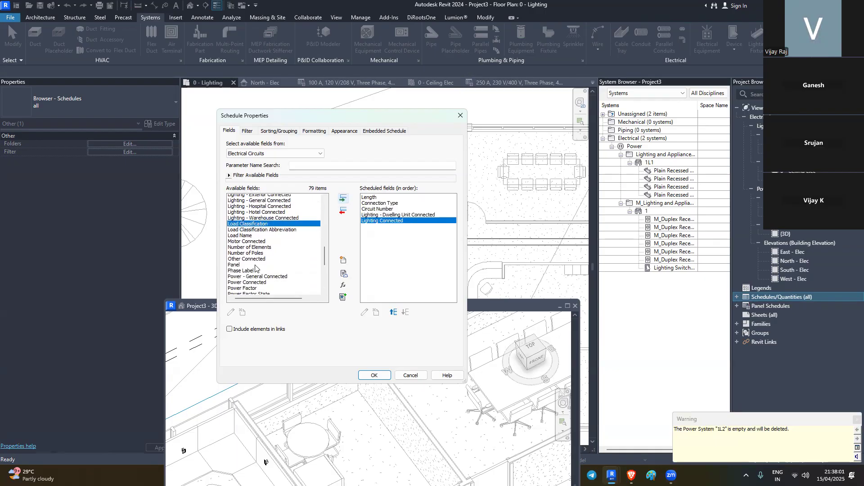
{"action": "left_click", "coordinate": [255, 250]}
{"action": "left_click", "coordinate": [342, 198]}
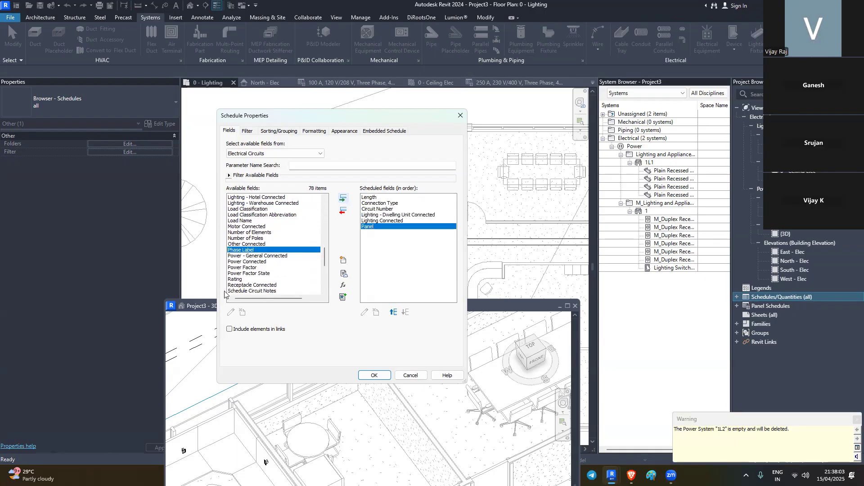
Reorder the scheduled fields so that Length comes last, after Panel.
{"action": "scroll", "coordinate": [249, 278], "scroll_direction": "down", "scroll_amount": 3}
{"action": "scroll", "coordinate": [257, 272], "scroll_direction": "down", "scroll_amount": 3}
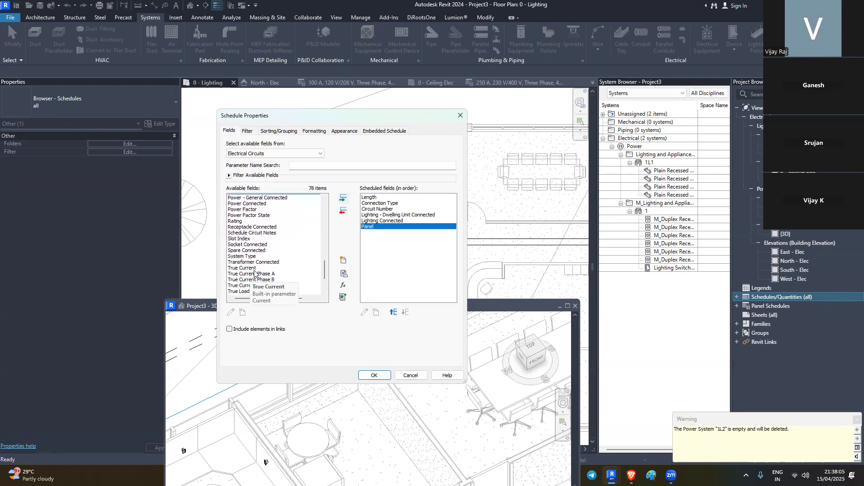
{"action": "left_click", "coordinate": [372, 197]}
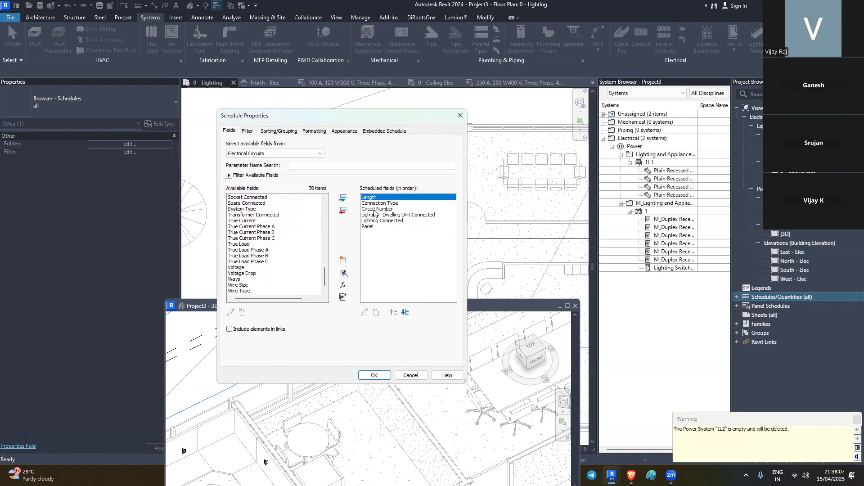
{"action": "left_click", "coordinate": [405, 312]}
{"action": "left_click", "coordinate": [405, 312]}
{"action": "left_click", "coordinate": [405, 312]}
{"action": "left_click", "coordinate": [404, 312]}
{"action": "left_click", "coordinate": [404, 312]}
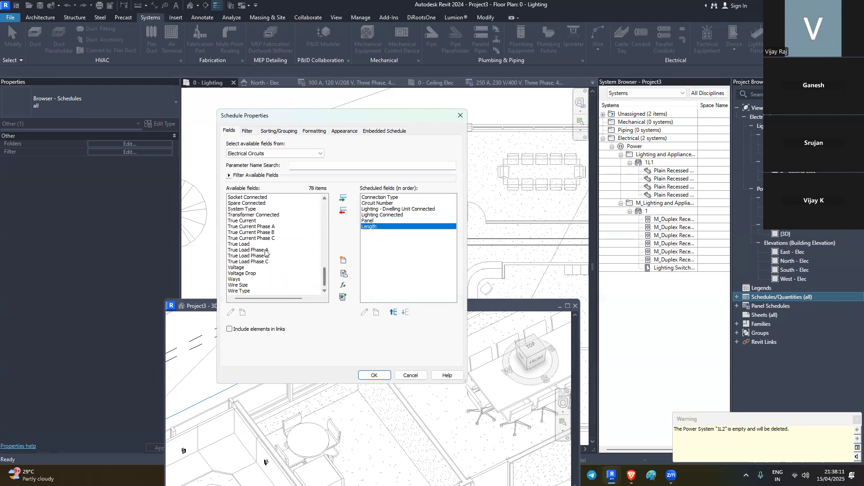
Add the Voltage and Voltage Drop fields to the scheduled fields and create the electrical circuit schedule.
{"action": "scroll", "coordinate": [258, 252], "scroll_direction": "down", "scroll_amount": 1}
{"action": "left_click", "coordinate": [238, 262]}
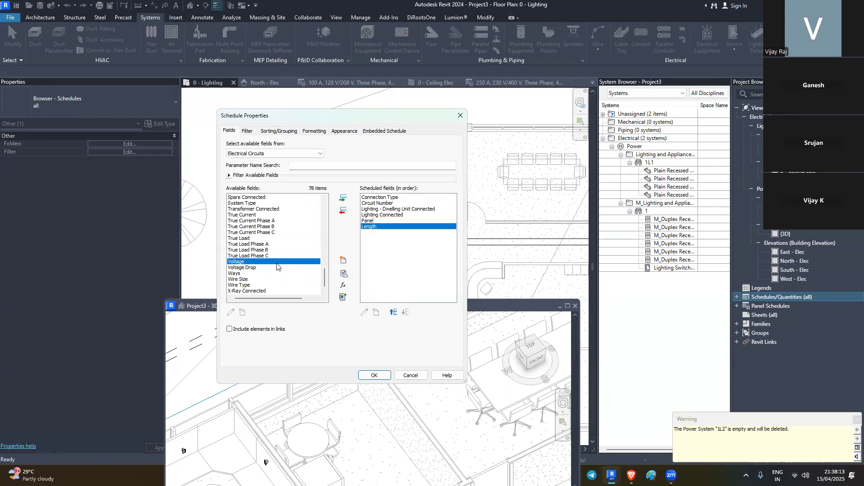
{"action": "left_click", "coordinate": [343, 198]}
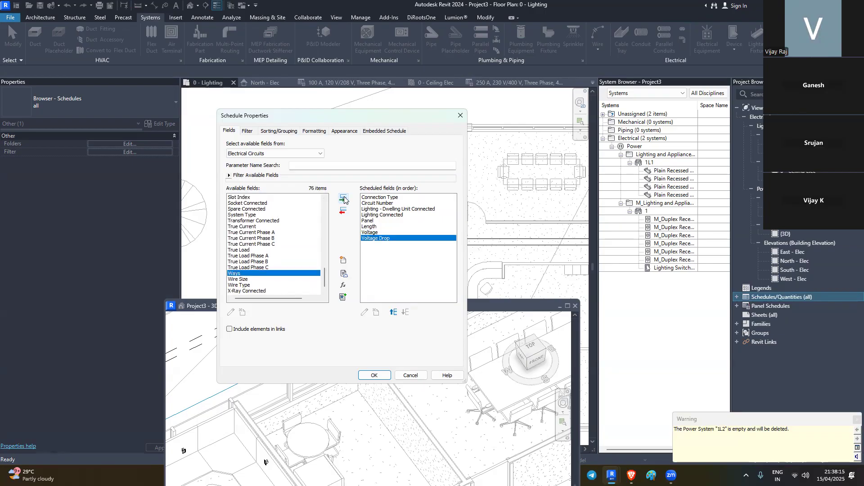
{"action": "left_click", "coordinate": [375, 376]}
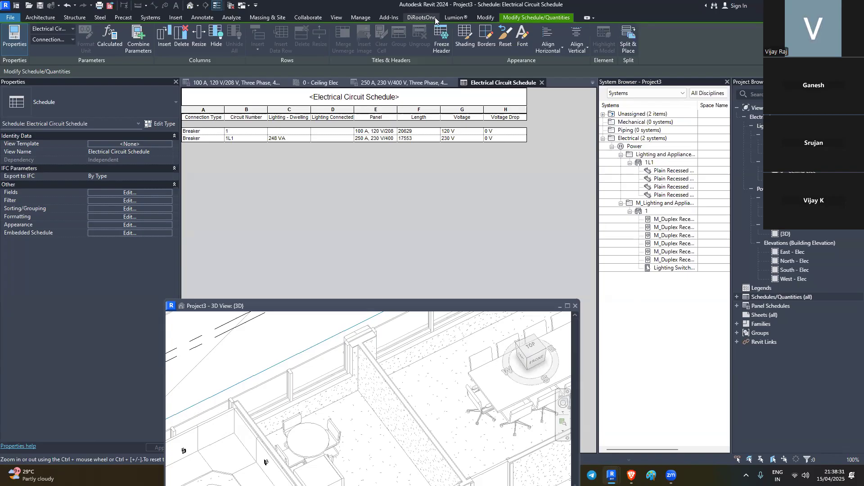
Close the electrical circuit schedule and look over the office wing and restrooms in the 0 - Lighting floor plan.
{"action": "left_click", "coordinate": [542, 83]}
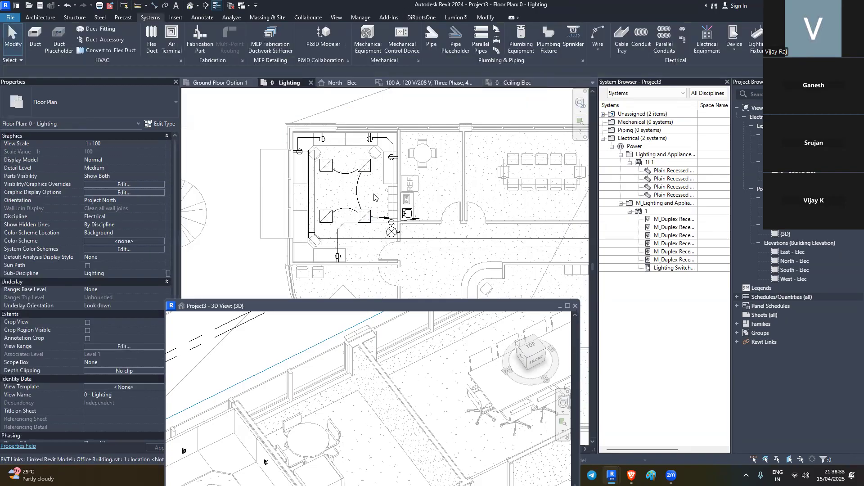
{"action": "scroll", "coordinate": [152, 203], "scroll_direction": "down", "scroll_amount": 1}
{"action": "scroll", "coordinate": [189, 238], "scroll_direction": "down", "scroll_amount": 1}
{"action": "scroll", "coordinate": [191, 238], "scroll_direction": "down", "scroll_amount": 2}
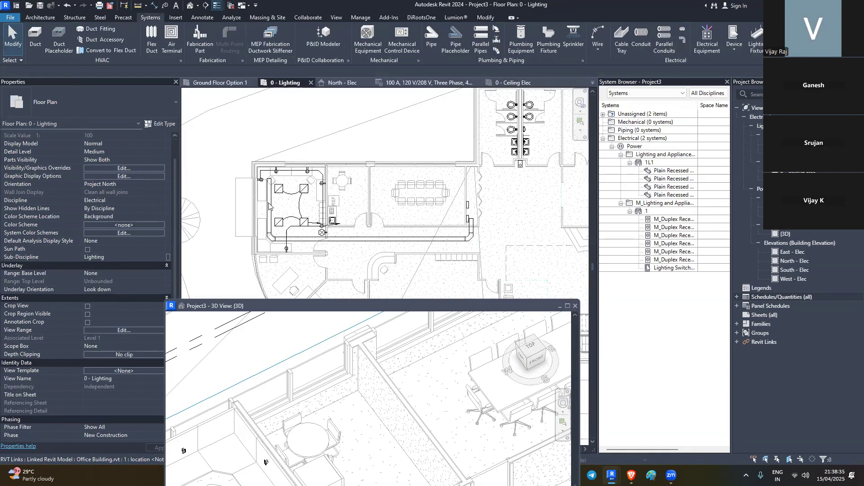
{"action": "scroll", "coordinate": [265, 201], "scroll_direction": "up", "scroll_amount": 4}
{"action": "scroll", "coordinate": [214, 173], "scroll_direction": "down", "scroll_amount": 3}
{"action": "scroll", "coordinate": [435, 172], "scroll_direction": "down", "scroll_amount": 2}
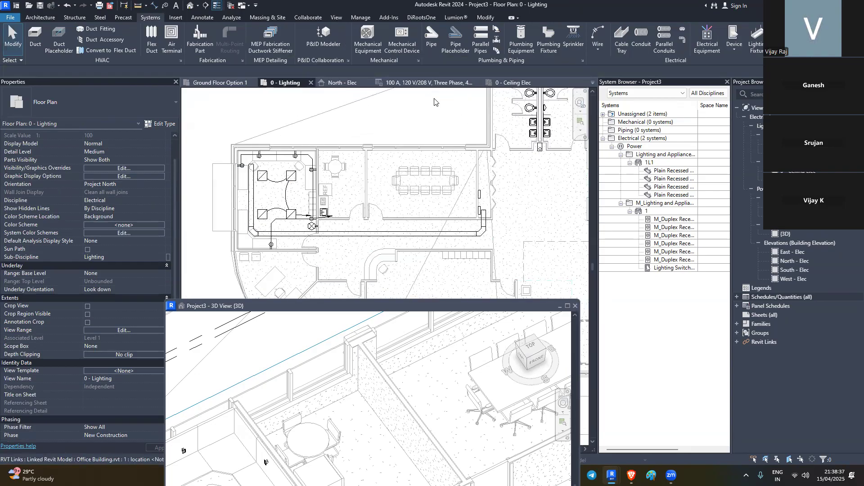
{"action": "left_click", "coordinate": [479, 203]}
{"action": "scroll", "coordinate": [366, 222], "scroll_direction": "down", "scroll_amount": 1}
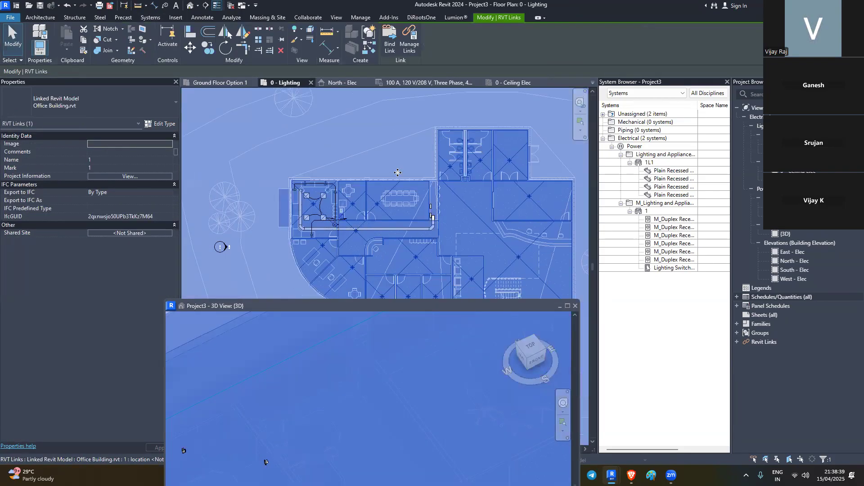
{"action": "scroll", "coordinate": [407, 164], "scroll_direction": "up", "scroll_amount": 2}
{"action": "left_click", "coordinate": [401, 146]}
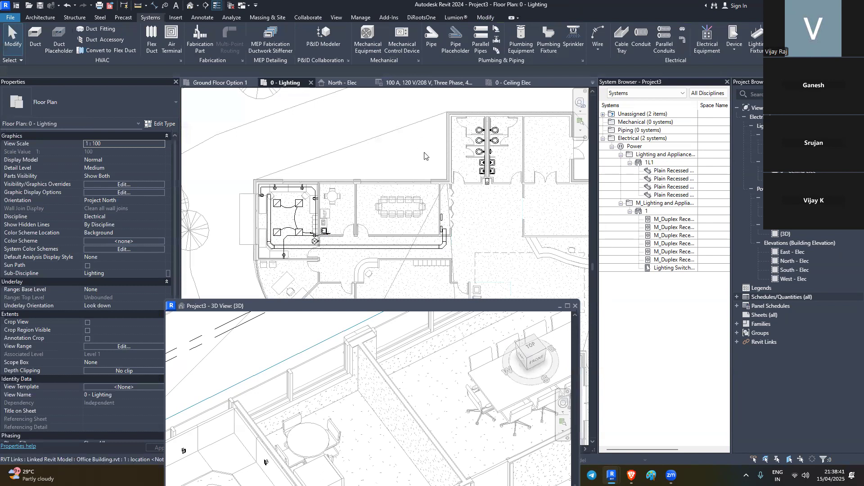
{"action": "scroll", "coordinate": [392, 135], "scroll_direction": "up", "scroll_amount": 2}
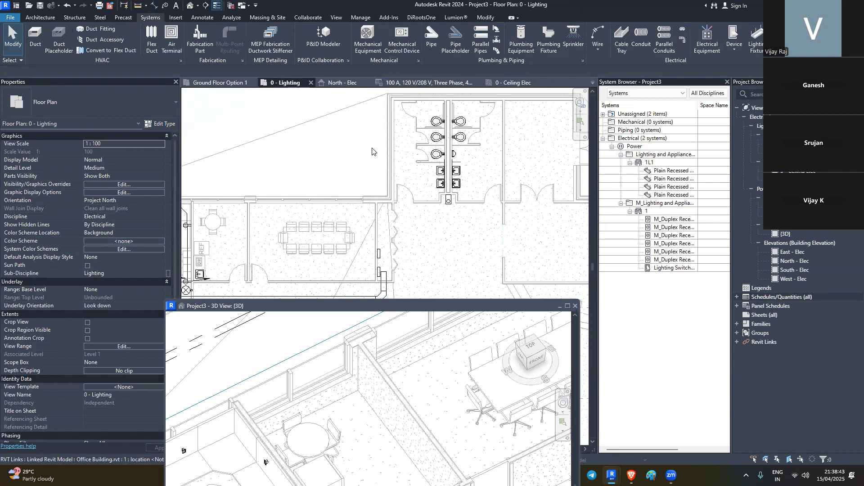
{"action": "scroll", "coordinate": [429, 130], "scroll_direction": "up", "scroll_amount": 2}
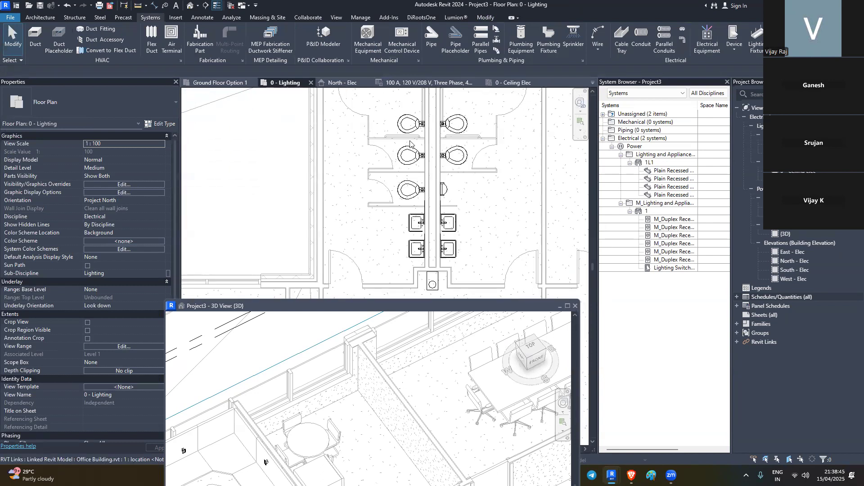
{"action": "scroll", "coordinate": [332, 189], "scroll_direction": "down", "scroll_amount": 1}
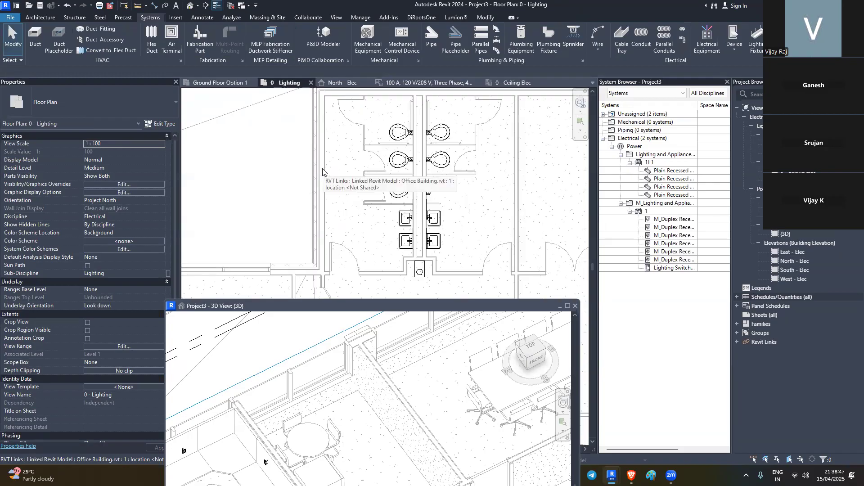
{"action": "scroll", "coordinate": [331, 171], "scroll_direction": "down", "scroll_amount": 2}
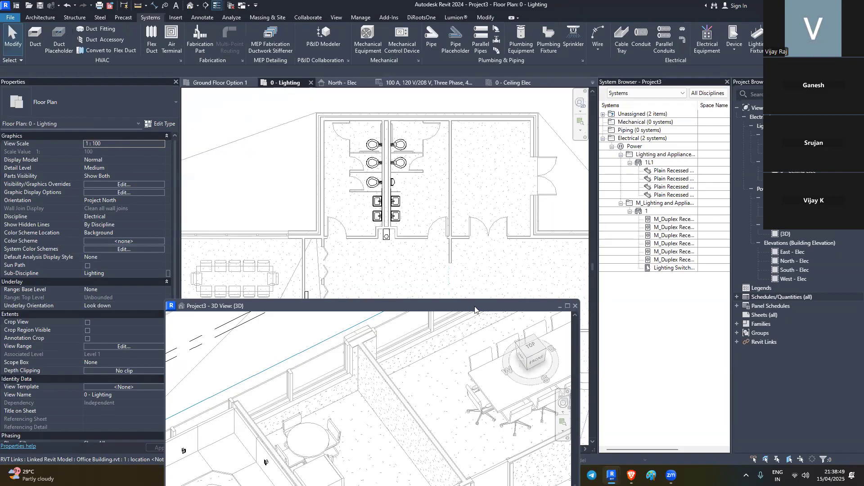
Move the floating 3D view window off the office wing so the lighting plan is uncovered.
{"action": "left_click_drag", "start_coordinate": [478, 311], "coordinate": [766, 164]}
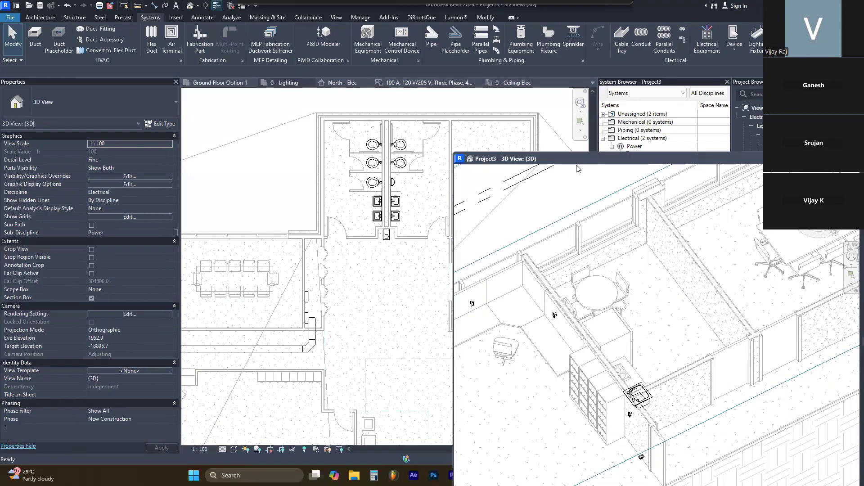
{"action": "scroll", "coordinate": [312, 209], "scroll_direction": "down", "scroll_amount": 4}
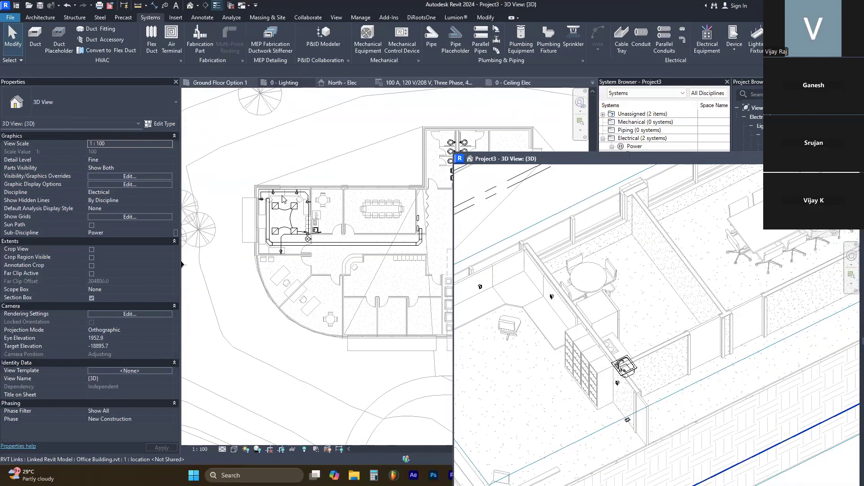
{"action": "left_click", "coordinate": [230, 160]}
{"action": "left_click_drag", "start_coordinate": [214, 165], "coordinate": [286, 228]}
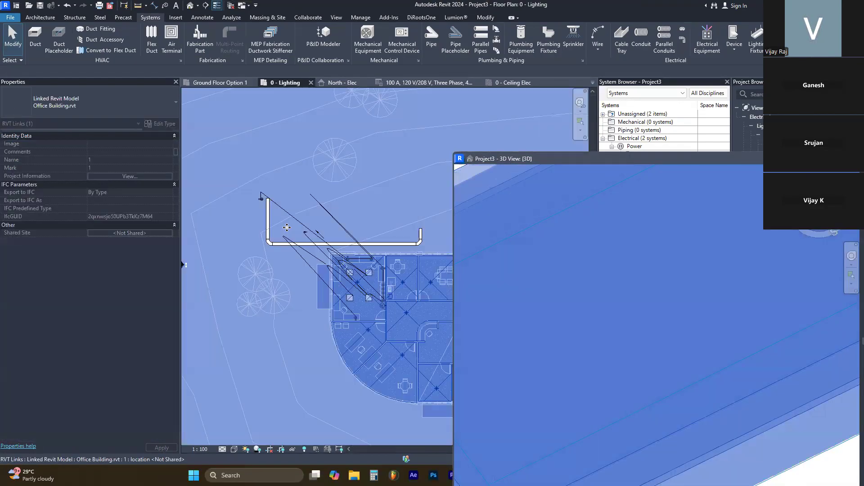
{"action": "key", "text": "Escape"}
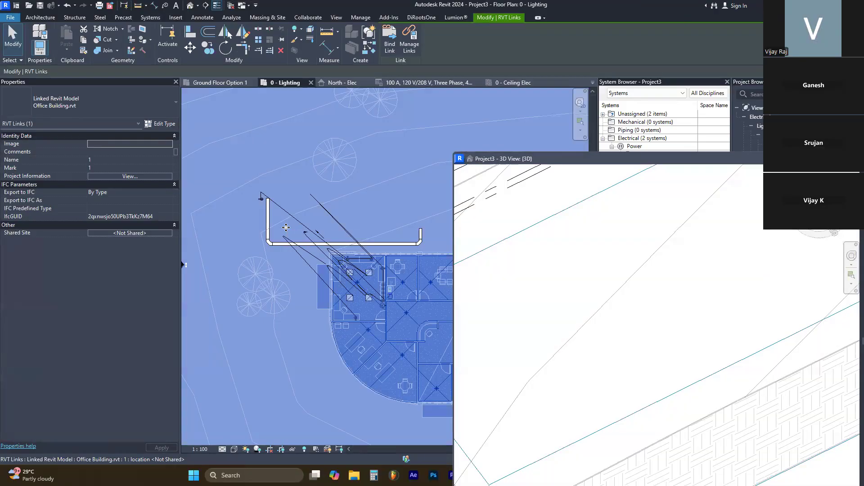
{"action": "key", "text": "Escape"}
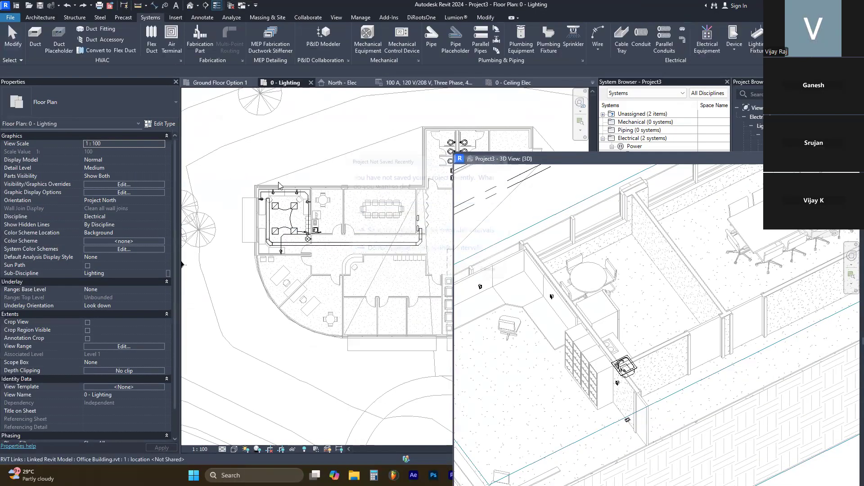
Temporarily hide the linked Office Building model in the 0 - Lighting floor plan.
{"action": "left_click", "coordinate": [269, 166]}
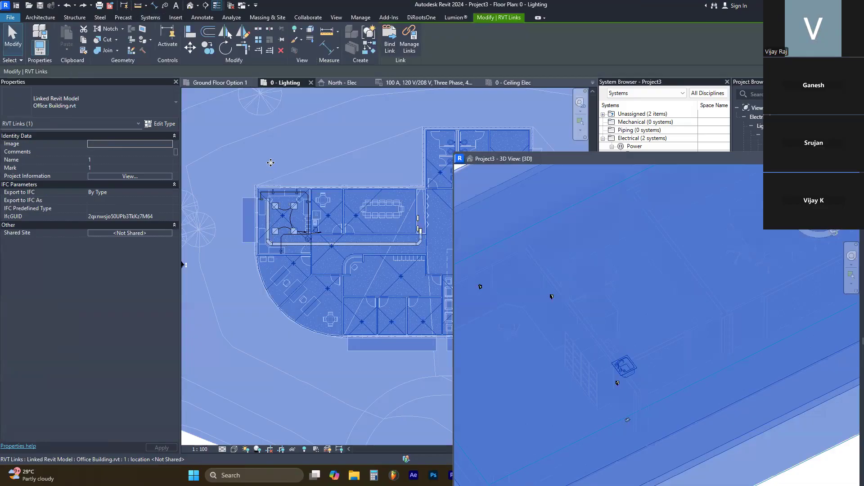
{"action": "key", "text": "h"}
{"action": "key", "text": "h"}
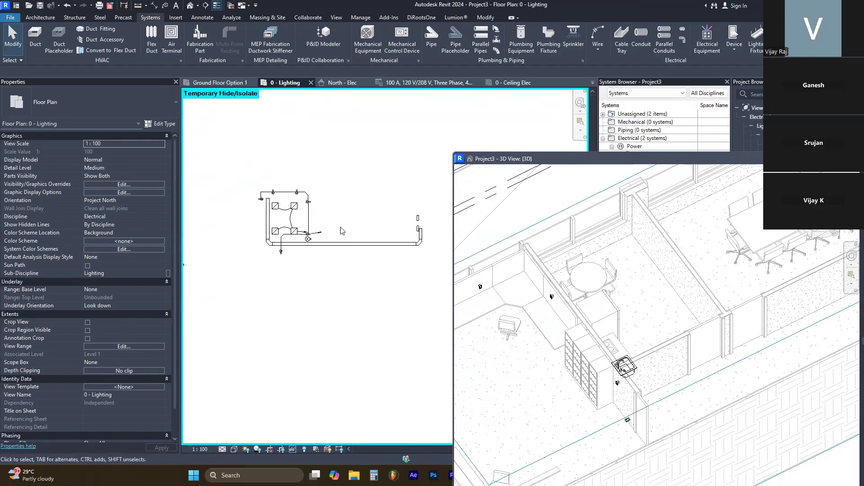
Select all the electrical elements in the lighting plan and filter the Wires category out of the selection.
{"action": "scroll", "coordinate": [311, 243], "scroll_direction": "up", "scroll_amount": 2}
{"action": "scroll", "coordinate": [311, 243], "scroll_direction": "down", "scroll_amount": 3}
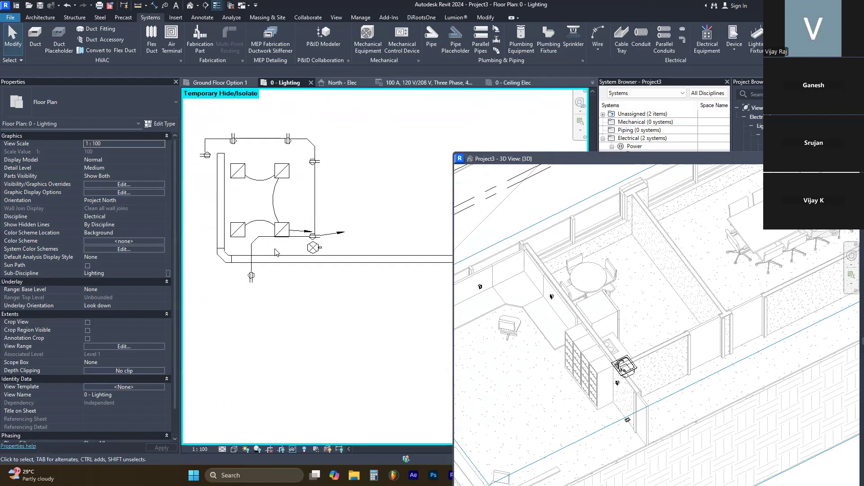
{"action": "left_click_drag", "start_coordinate": [225, 173], "coordinate": [426, 300]}
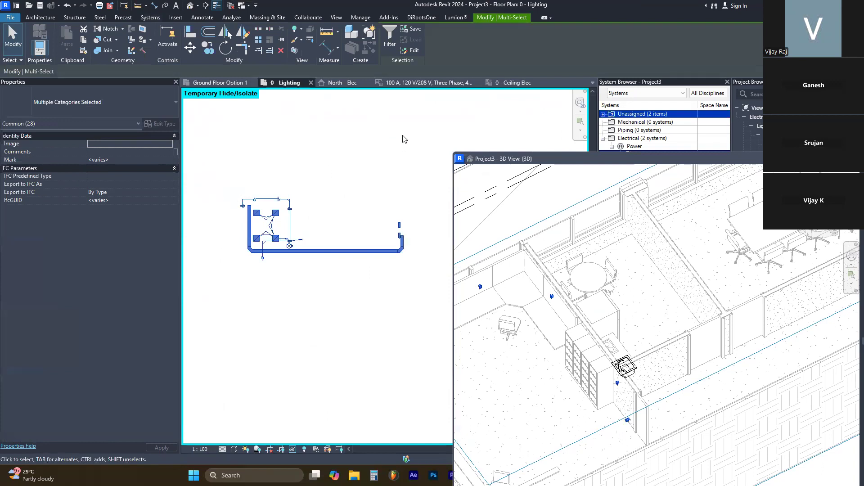
{"action": "left_click", "coordinate": [389, 45]}
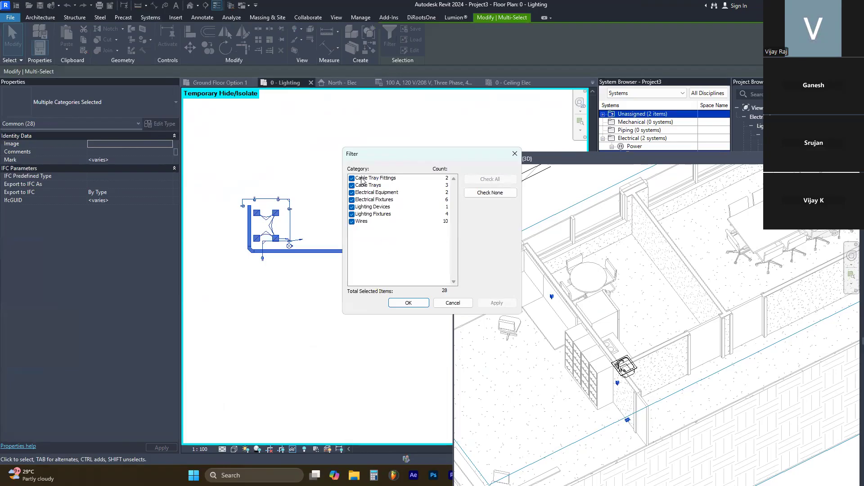
{"action": "left_click", "coordinate": [352, 223]}
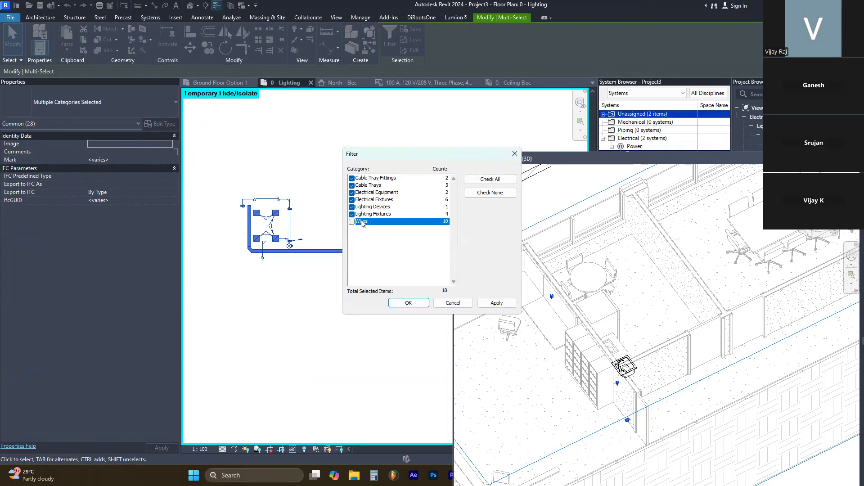
{"action": "left_click", "coordinate": [405, 305]}
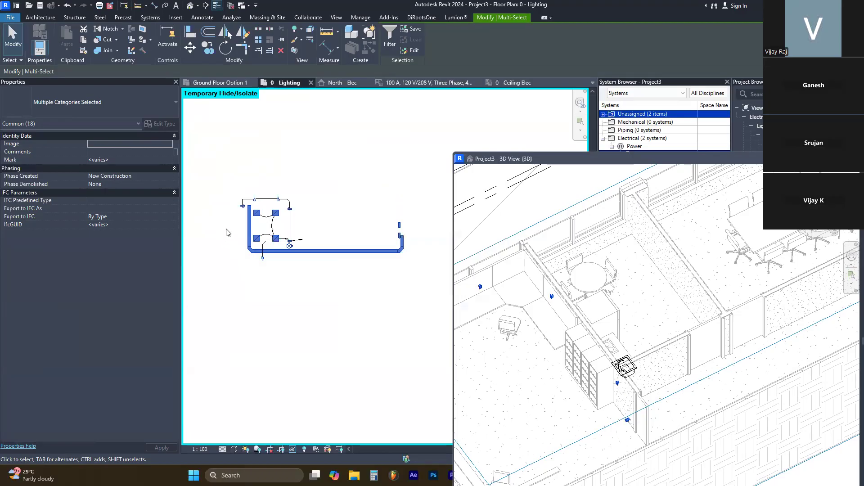
Select the connected cable tray run, the upper-left recessed light and the adjacent duplex receptacle in turn to inspect their properties.
{"action": "scroll", "coordinate": [268, 237], "scroll_direction": "up", "scroll_amount": 4}
{"action": "scroll", "coordinate": [268, 237], "scroll_direction": "up", "scroll_amount": 1}
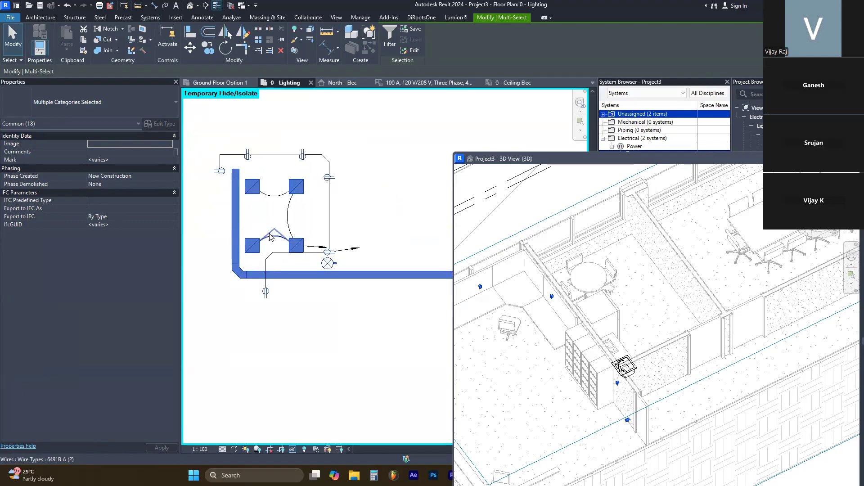
{"action": "left_click", "coordinate": [271, 213]}
{"action": "key", "text": "Tab"}
{"action": "left_click", "coordinate": [240, 188]}
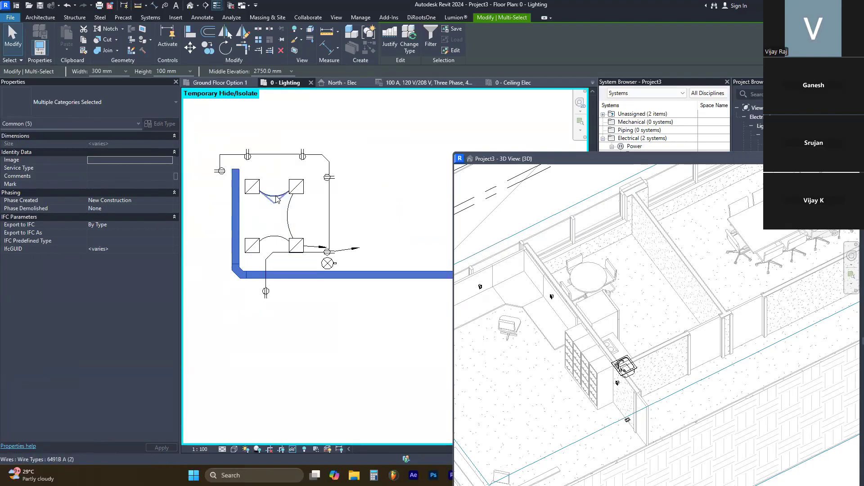
{"action": "left_click", "coordinate": [259, 185]}
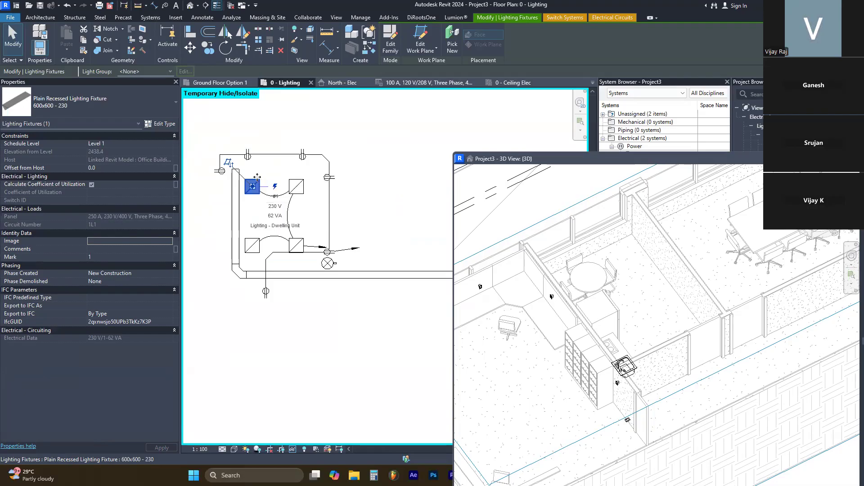
{"action": "left_click", "coordinate": [221, 173]}
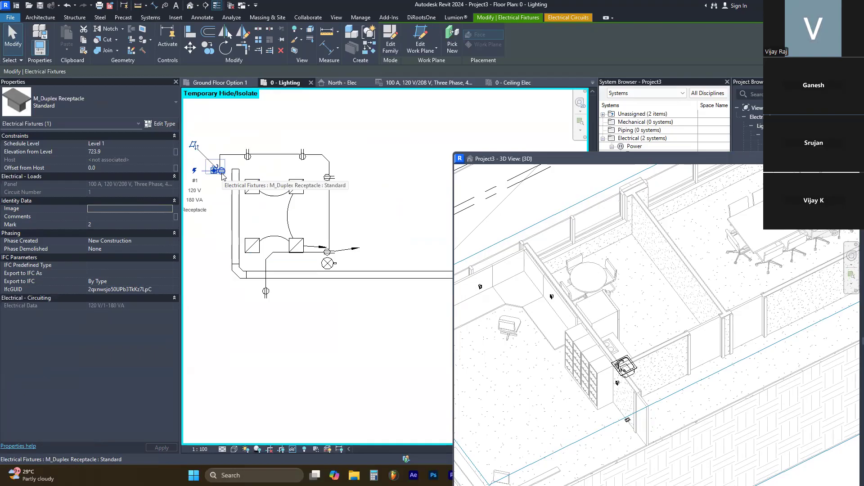
Enable worksharing with the worksets Shared Levels and Grids and Workset1, keeping Workset1 active.
{"action": "left_click", "coordinate": [406, 459]}
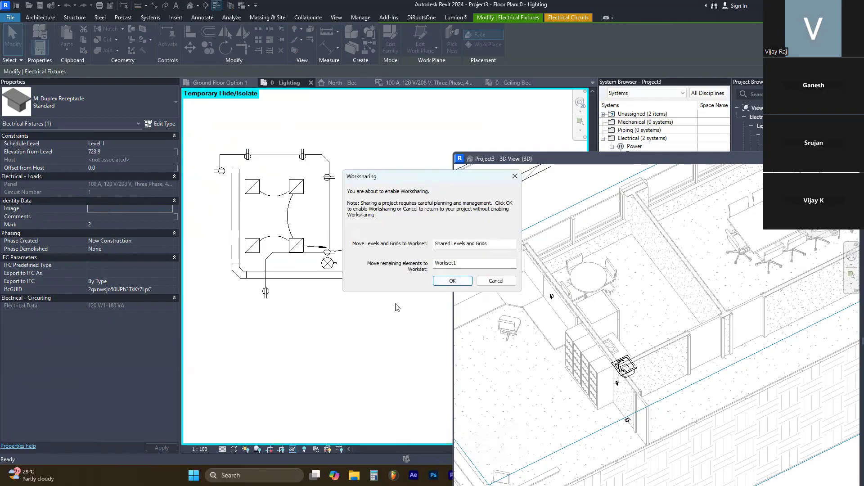
{"action": "left_click", "coordinate": [452, 280]}
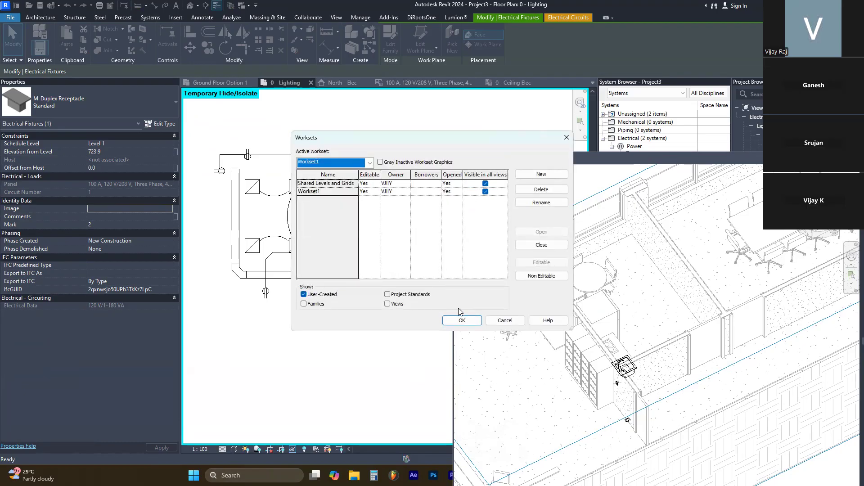
{"action": "left_click", "coordinate": [467, 322]}
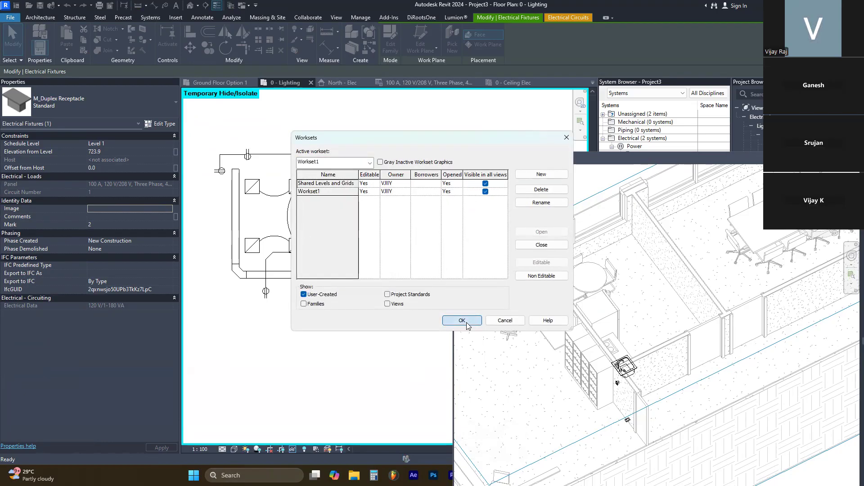
Select the upper-left recessed light to check its workset assignment in the properties, and clear the selection.
{"action": "left_click", "coordinate": [216, 220]}
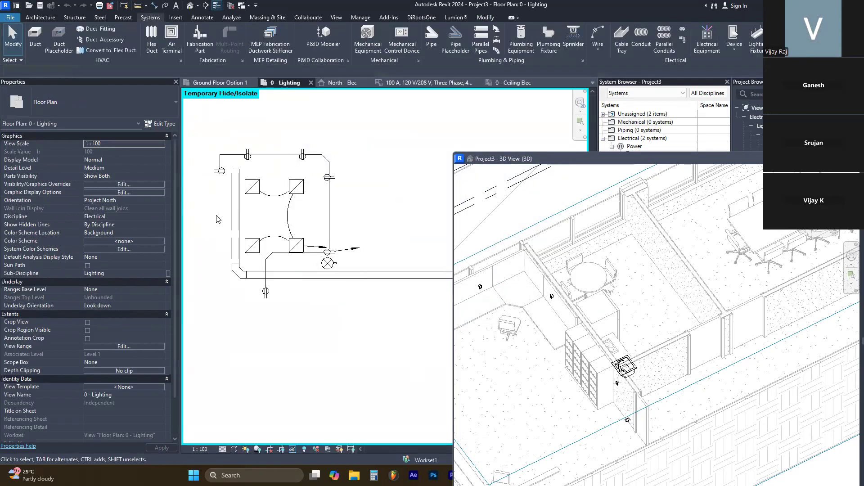
{"action": "left_click", "coordinate": [257, 187]}
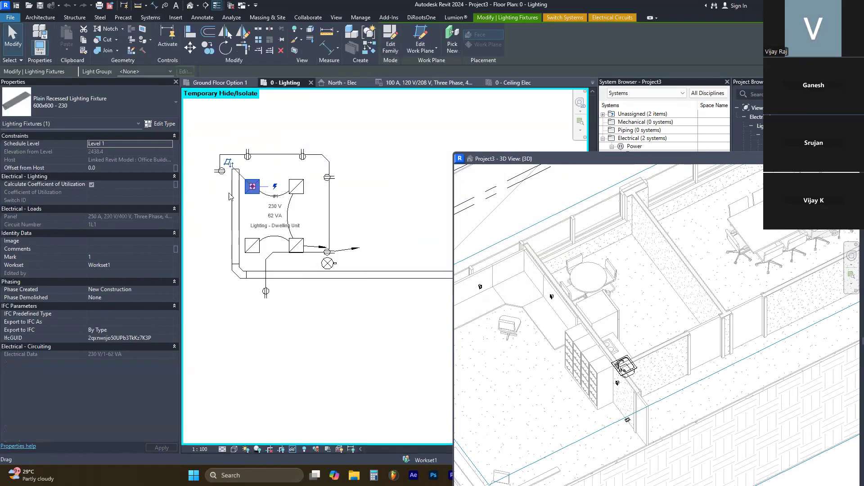
{"action": "left_click", "coordinate": [319, 350]}
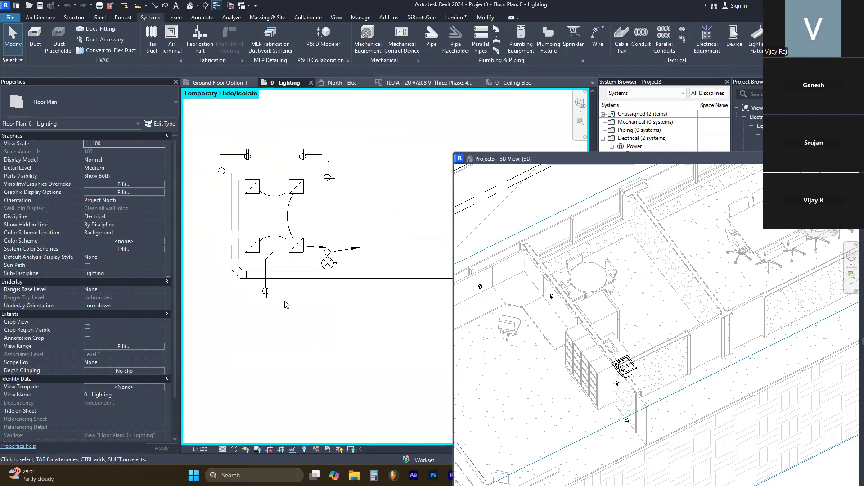
{"action": "scroll", "coordinate": [248, 234], "scroll_direction": "down", "scroll_amount": 2}
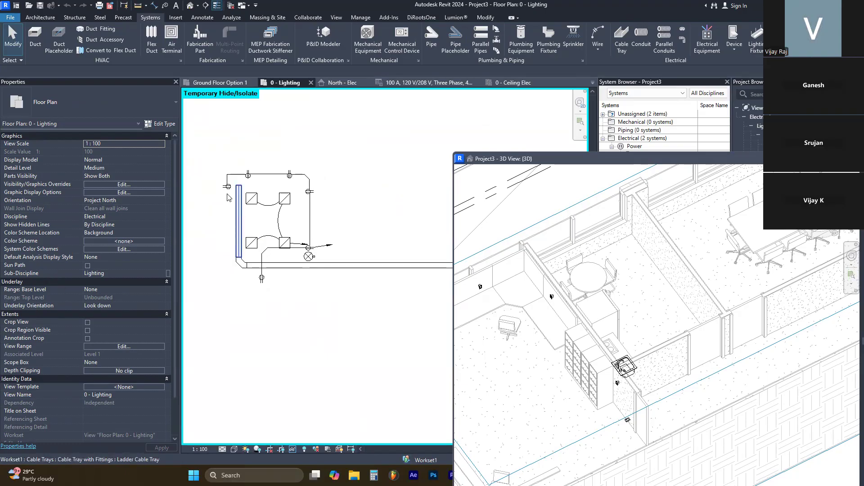
Select all the isolated electrical elements in the lighting plan and filter the Wires category out of the selection.
{"action": "scroll", "coordinate": [218, 178], "scroll_direction": "down", "scroll_amount": 2}
{"action": "left_click_drag", "start_coordinate": [212, 154], "coordinate": [443, 285]}
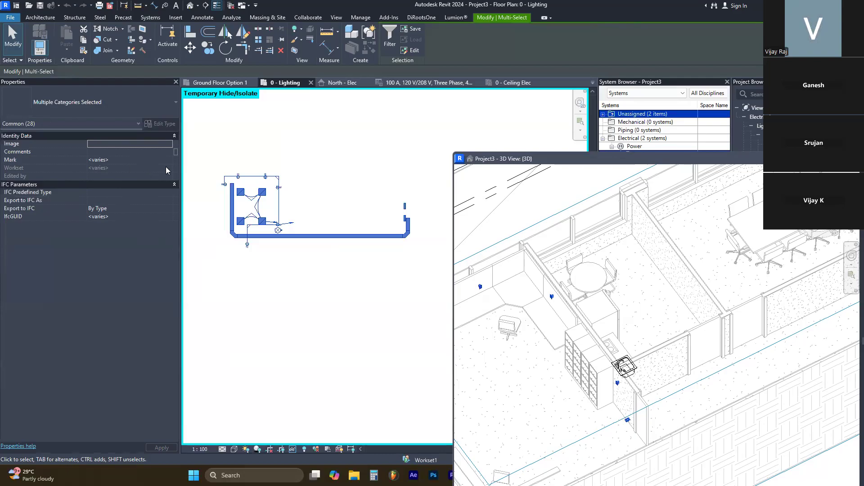
{"action": "left_click", "coordinate": [389, 36]}
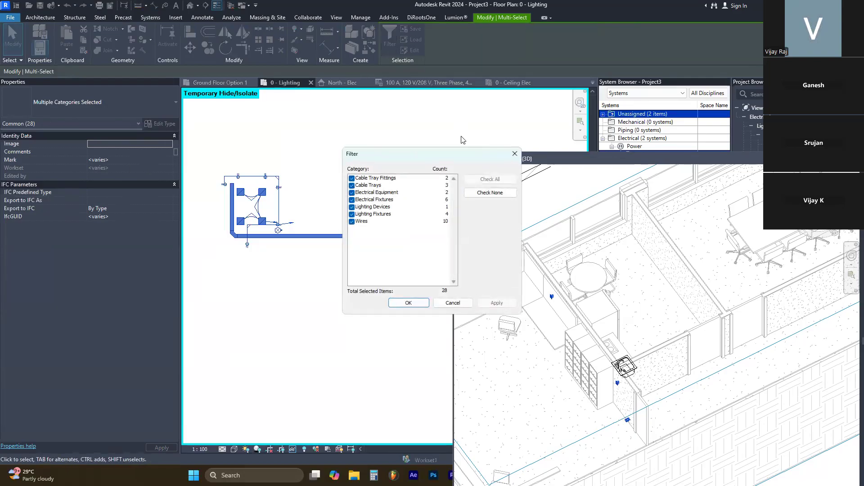
{"action": "left_click", "coordinate": [352, 222]}
{"action": "left_click", "coordinate": [407, 303]}
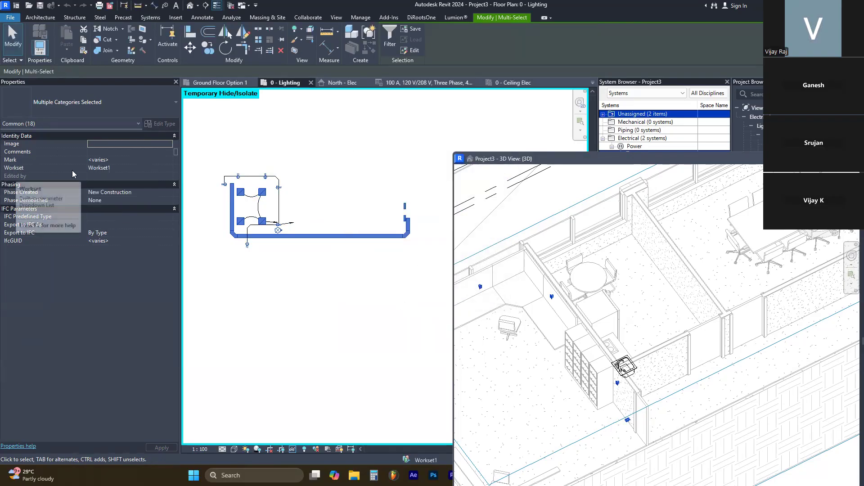
Try to assign the selected electrical elements to a workset named Electrical and check which worksets are available.
{"action": "left_click", "coordinate": [139, 168]}
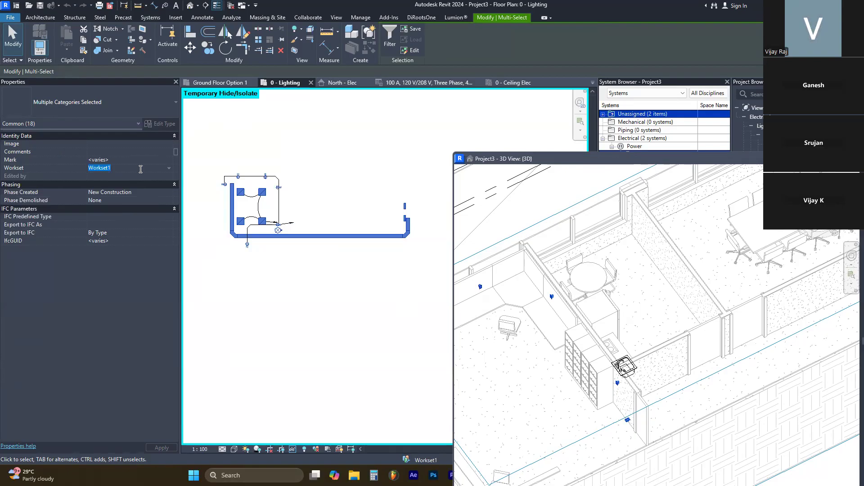
{"action": "type", "text": "e"}
{"action": "key", "text": "BackSpace"}
{"action": "type", "text": "E"}
{"action": "key", "text": "Caps_Lock"}
{"action": "type", "text": "lectrical"}
{"action": "key", "text": "Return"}
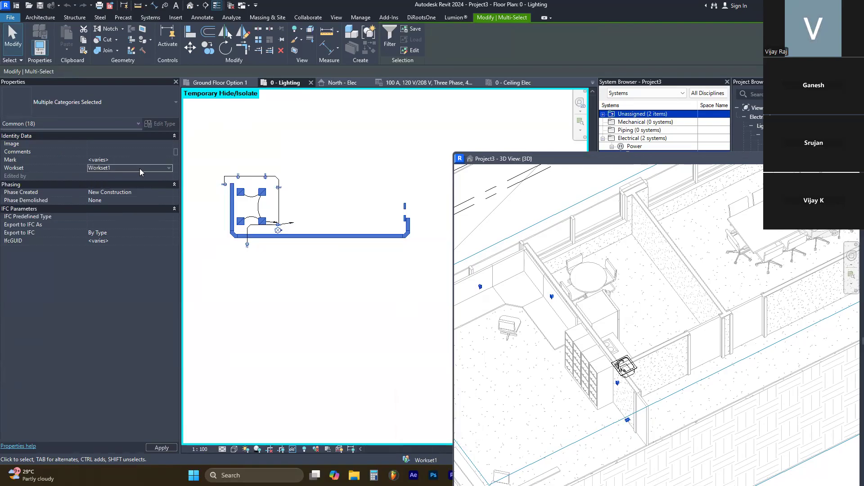
{"action": "left_click", "coordinate": [171, 168]}
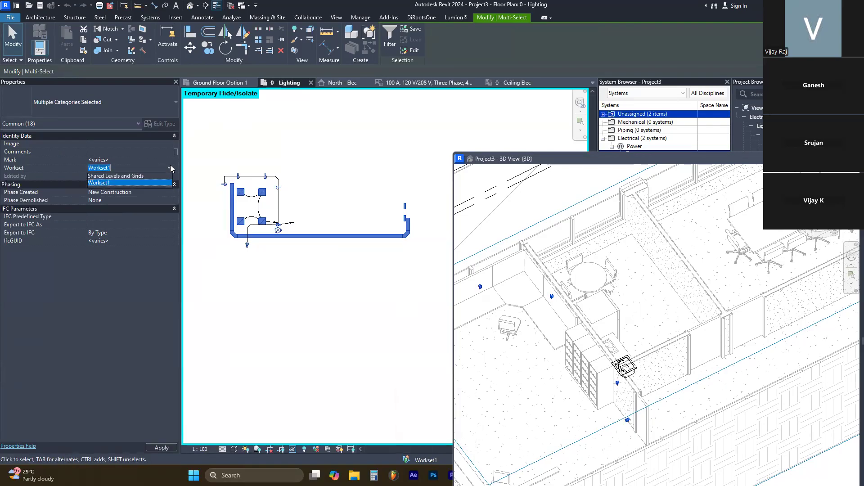
{"action": "left_click", "coordinate": [171, 166]}
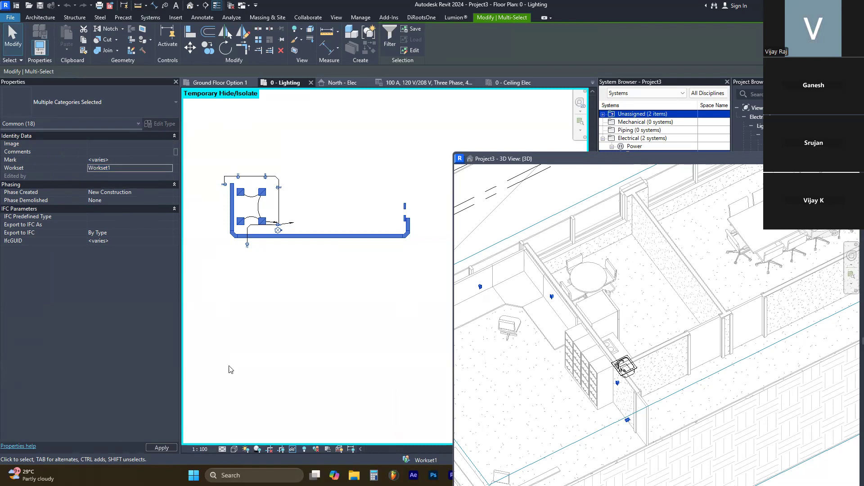
Create a new workset named Electrical, visible in all views, and make it the active workset.
{"action": "left_click", "coordinate": [409, 460]}
{"action": "left_click", "coordinate": [537, 174]}
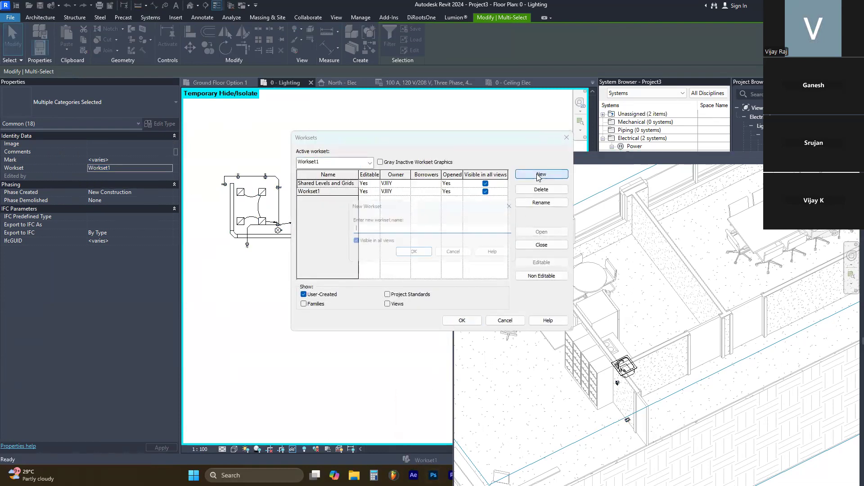
{"action": "type", "text": "Electrical"}
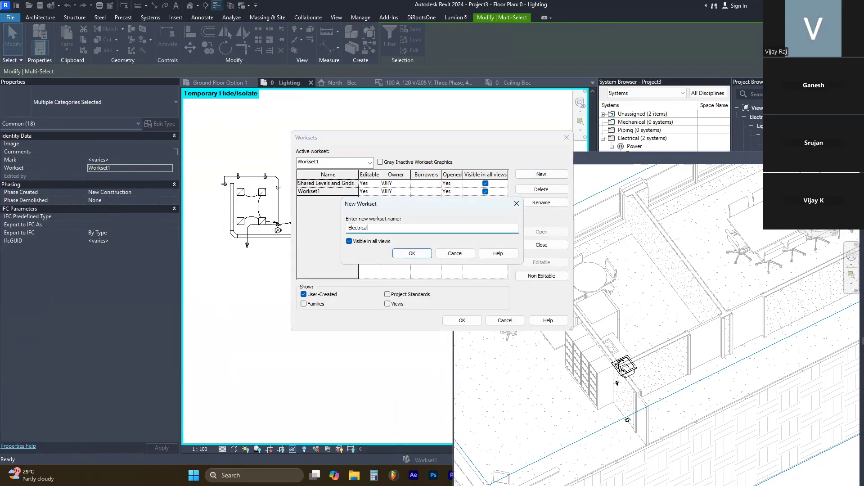
{"action": "key", "text": "Return"}
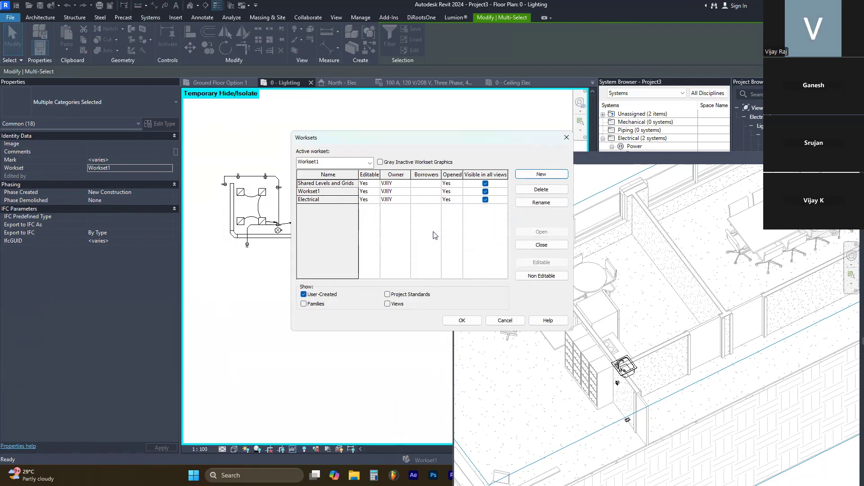
{"action": "left_click", "coordinate": [464, 319]}
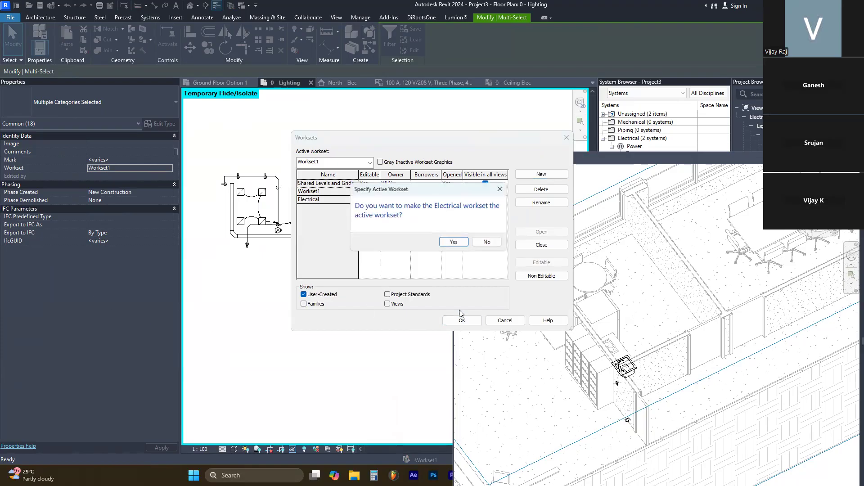
{"action": "left_click", "coordinate": [454, 242]}
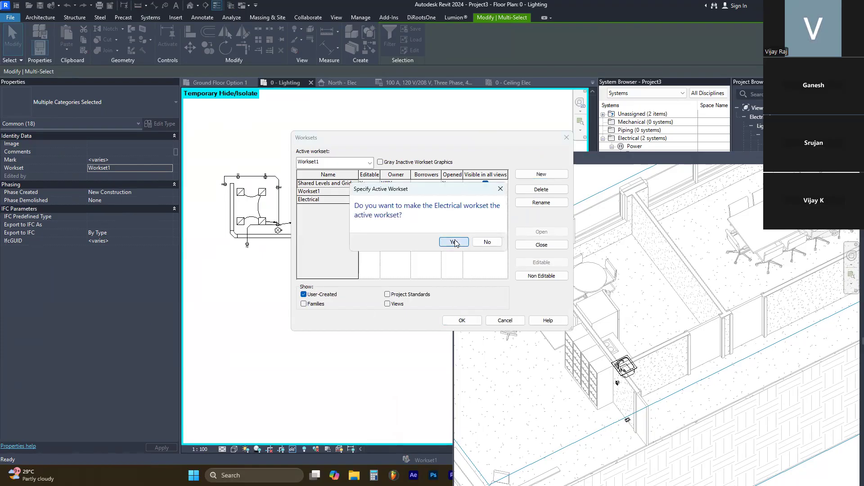
Reselect the isolated electrical elements in the lighting plan, excluding the Wires category from the selection.
{"action": "left_click_drag", "start_coordinate": [216, 157], "coordinate": [416, 272]}
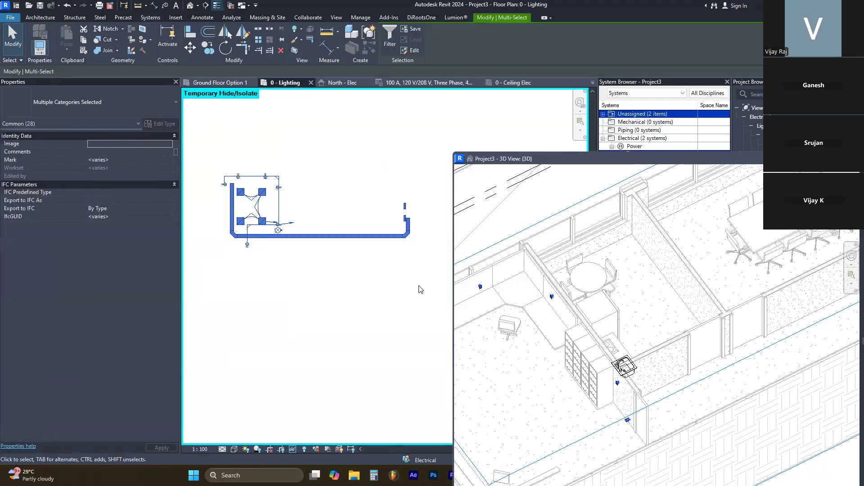
{"action": "left_click", "coordinate": [390, 36]}
{"action": "left_click", "coordinate": [490, 193]}
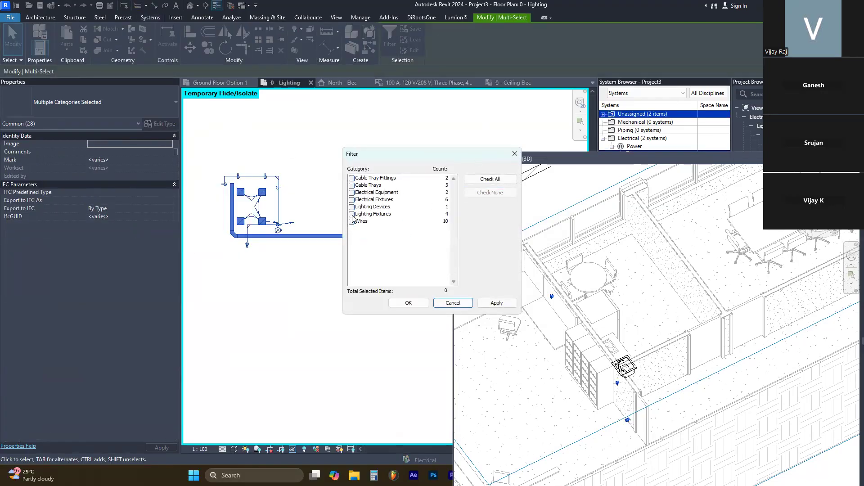
{"action": "left_click", "coordinate": [352, 221]}
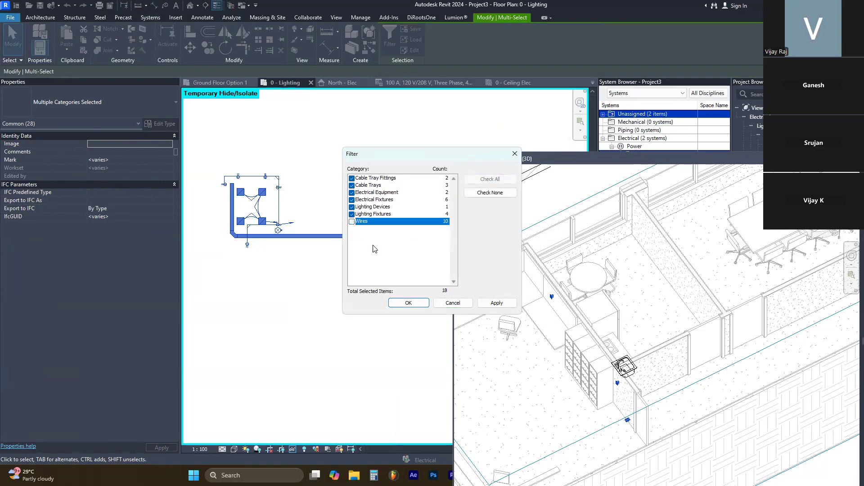
{"action": "left_click", "coordinate": [409, 303]}
Assign the selected electrical elements to the Electrical workset and clear the selection.
{"action": "left_click", "coordinate": [166, 169]}
{"action": "left_click", "coordinate": [168, 169]}
{"action": "left_click", "coordinate": [110, 175]}
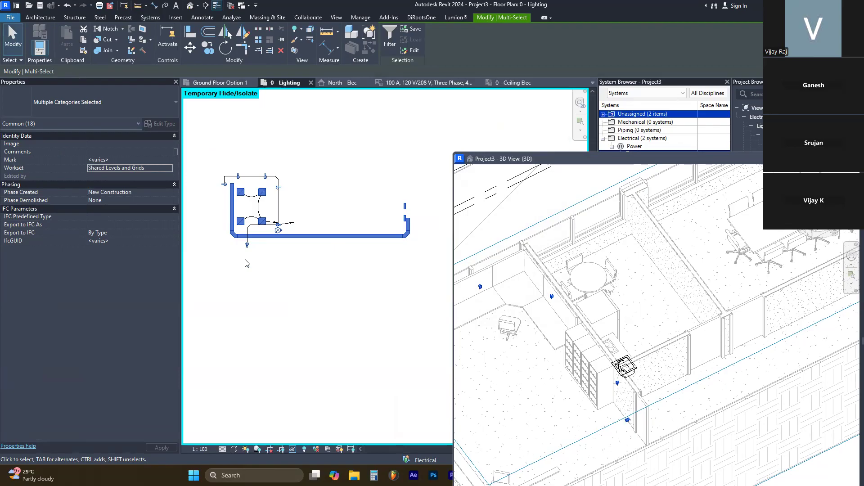
{"action": "left_click", "coordinate": [170, 169]}
{"action": "left_click", "coordinate": [127, 179]}
{"action": "scroll", "coordinate": [238, 192], "scroll_direction": "up", "scroll_amount": 2}
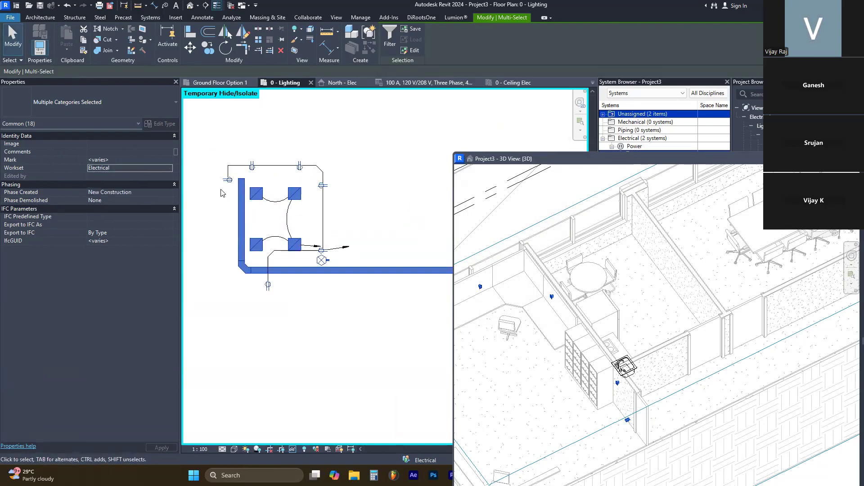
{"action": "scroll", "coordinate": [207, 191], "scroll_direction": "down", "scroll_amount": 2}
{"action": "left_click", "coordinate": [348, 432]}
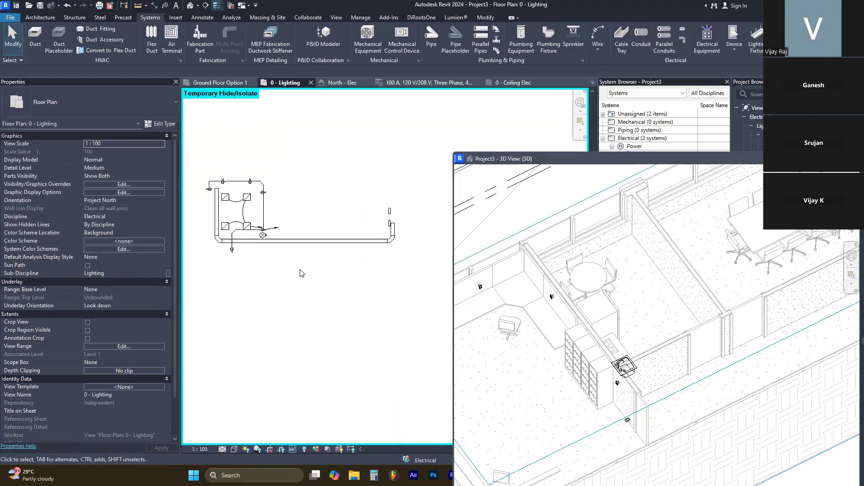
Reset the temporary hide/isolate in the lighting plan and turn off visibility in all views for the Electrical workset.
{"action": "key", "text": "h"}
{"action": "key", "text": "r"}
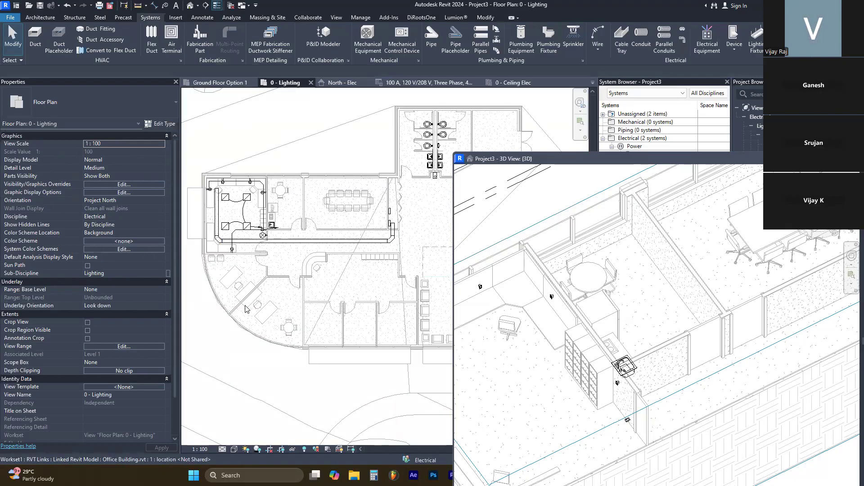
{"action": "left_click", "coordinate": [409, 458]}
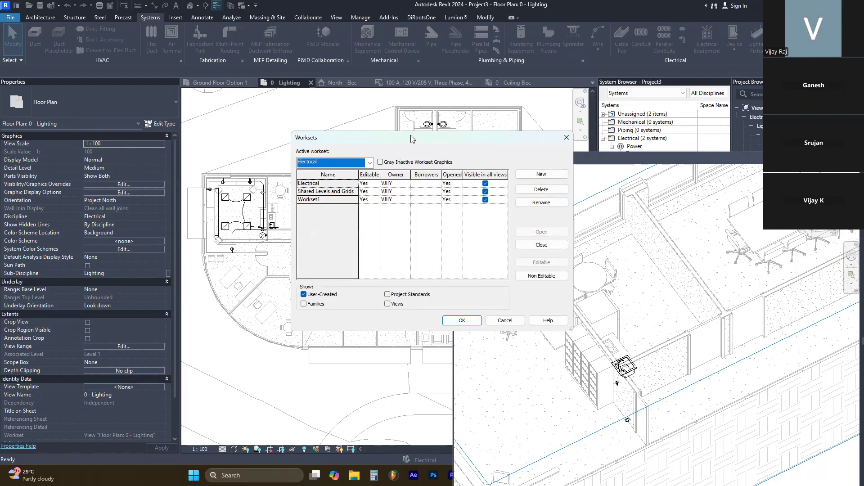
{"action": "left_click_drag", "start_coordinate": [410, 135], "coordinate": [542, 151]}
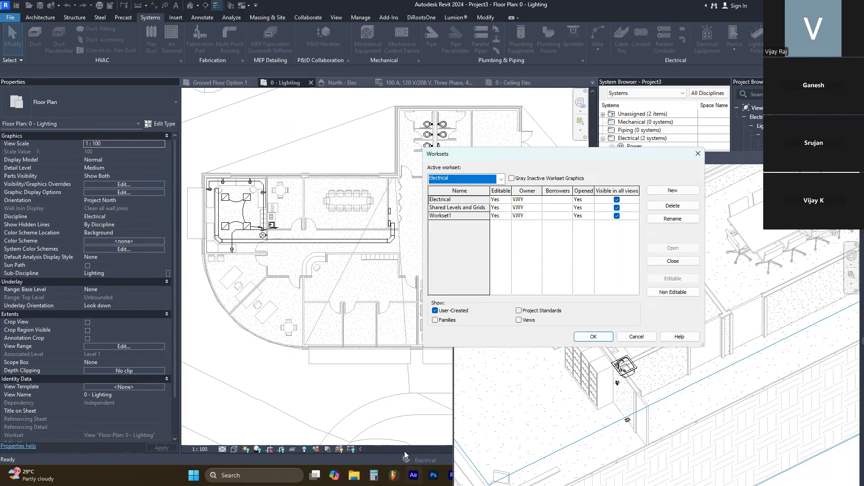
{"action": "left_click", "coordinate": [617, 200]}
{"action": "left_click", "coordinate": [593, 336]}
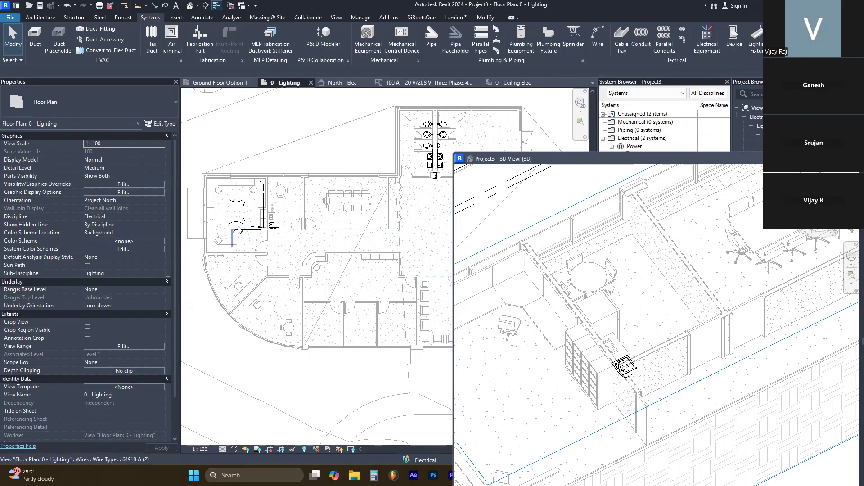
Open the lighting plan's visibility/graphic overrides and select the Wires model category.
{"action": "key", "text": "v"}
{"action": "key", "text": "g"}
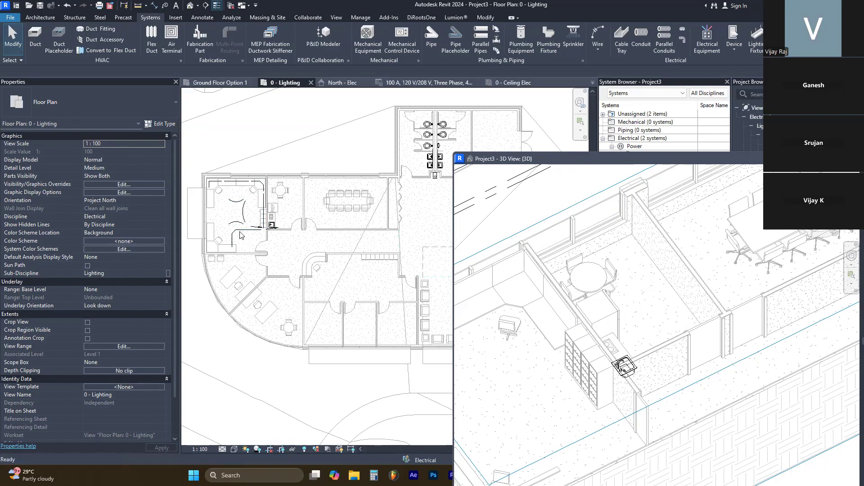
{"action": "left_click", "coordinate": [502, 314]}
{"action": "scroll", "coordinate": [491, 324], "scroll_direction": "down", "scroll_amount": 15}
{"action": "left_click", "coordinate": [478, 339]}
{"action": "scroll", "coordinate": [478, 339], "scroll_direction": "down", "scroll_amount": 1}
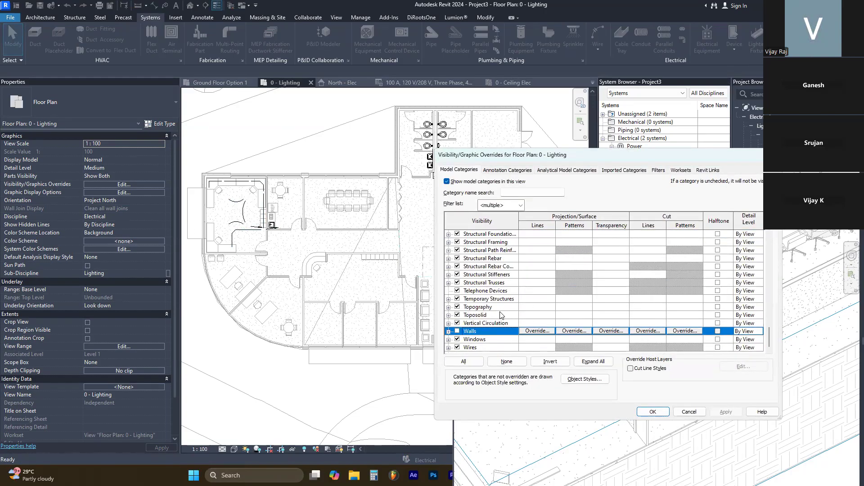
{"action": "left_click", "coordinate": [472, 351]}
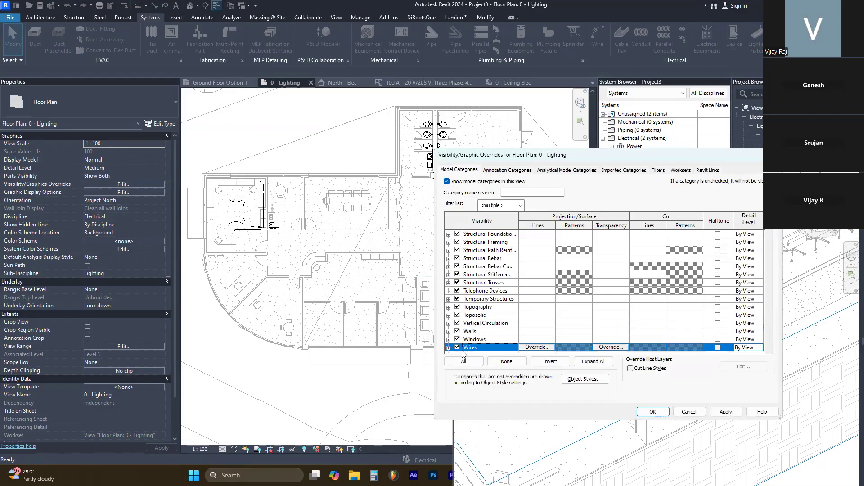